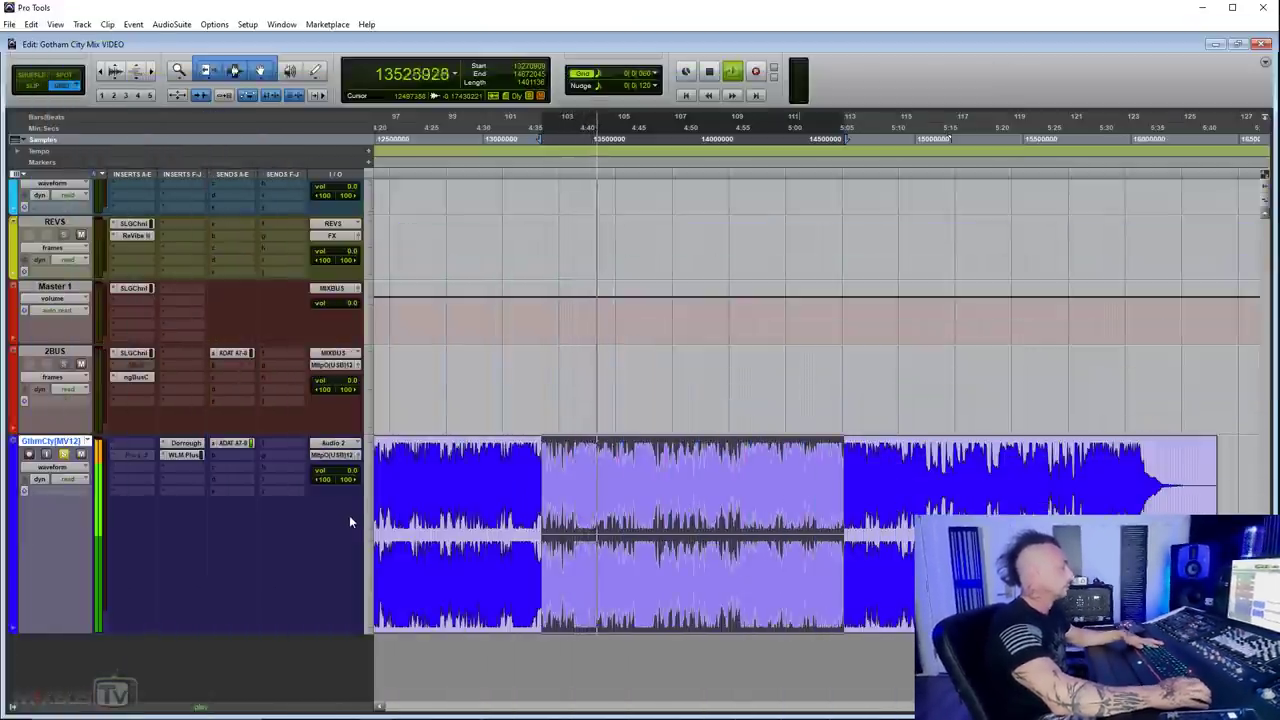
Audition the selected section of the printed Gotham City mix, checking its waveform up to playback stop
key(ctrl+bracketleft)
key(ctrl+bracketright)
key(ctrl+bracketright)
key(ctrl+bracketleft)
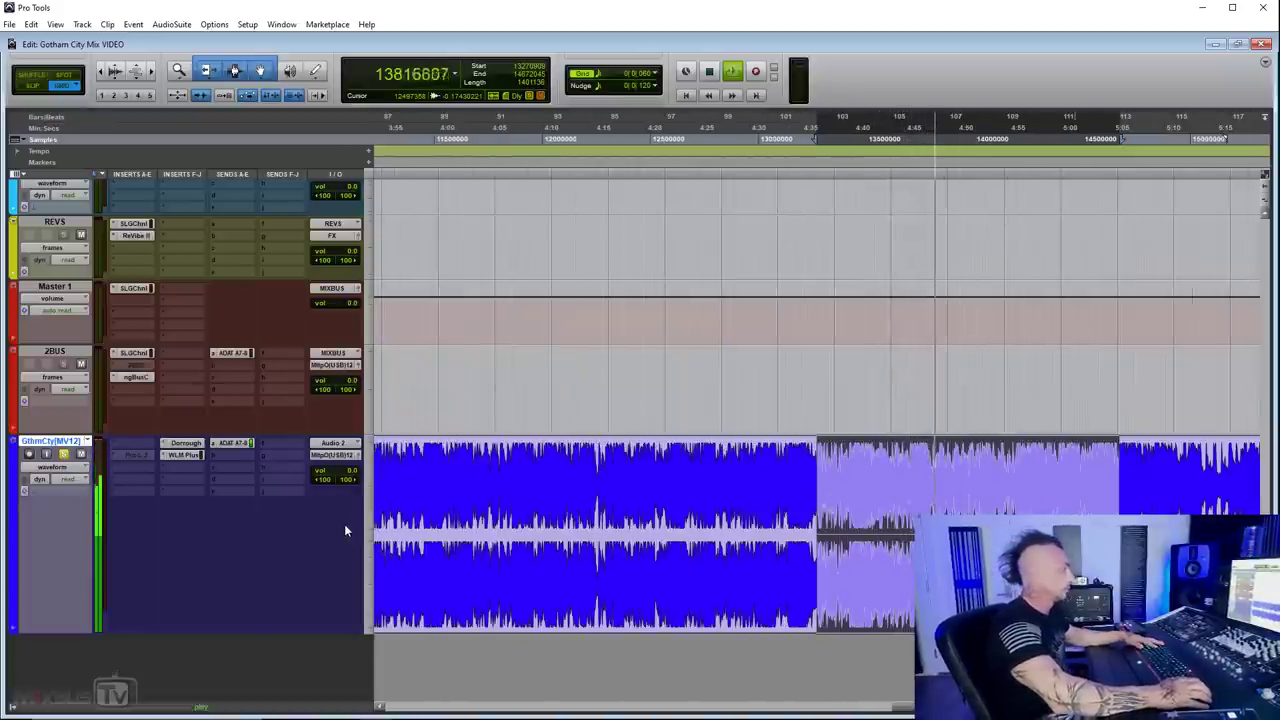
key(ctrl+bracketleft)
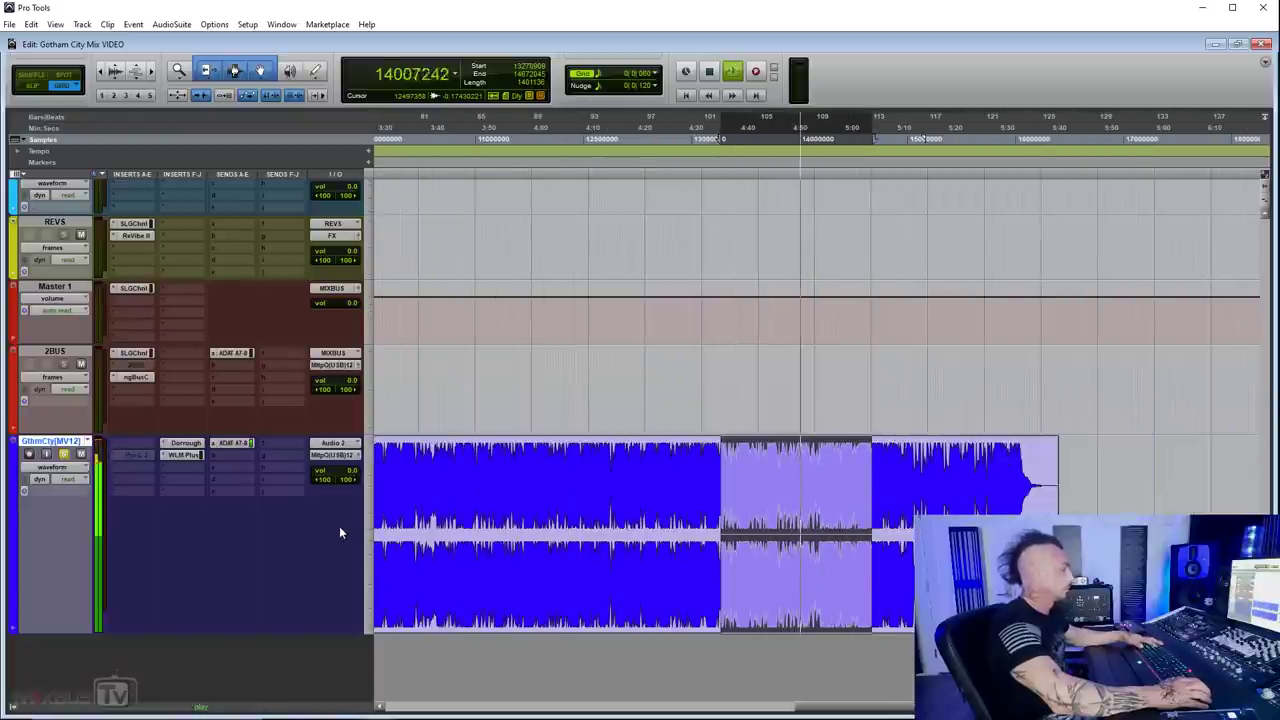
key(ctrl+bracketright)
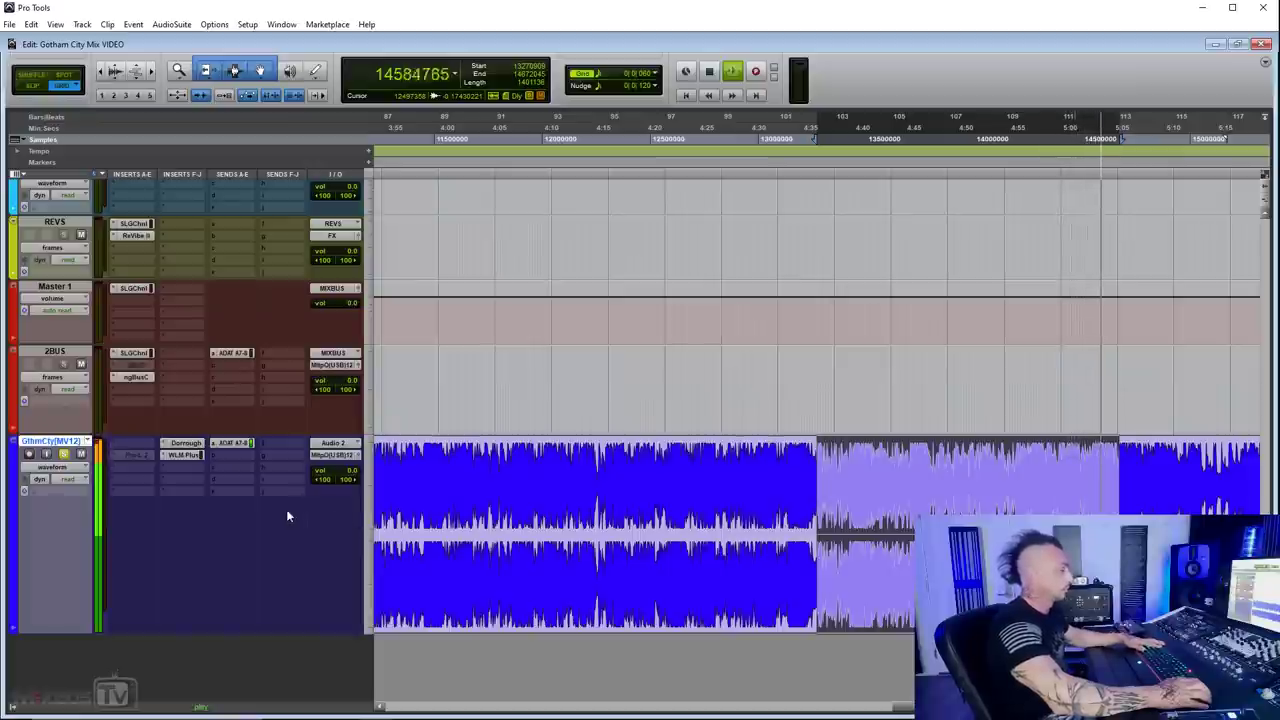
key(space)
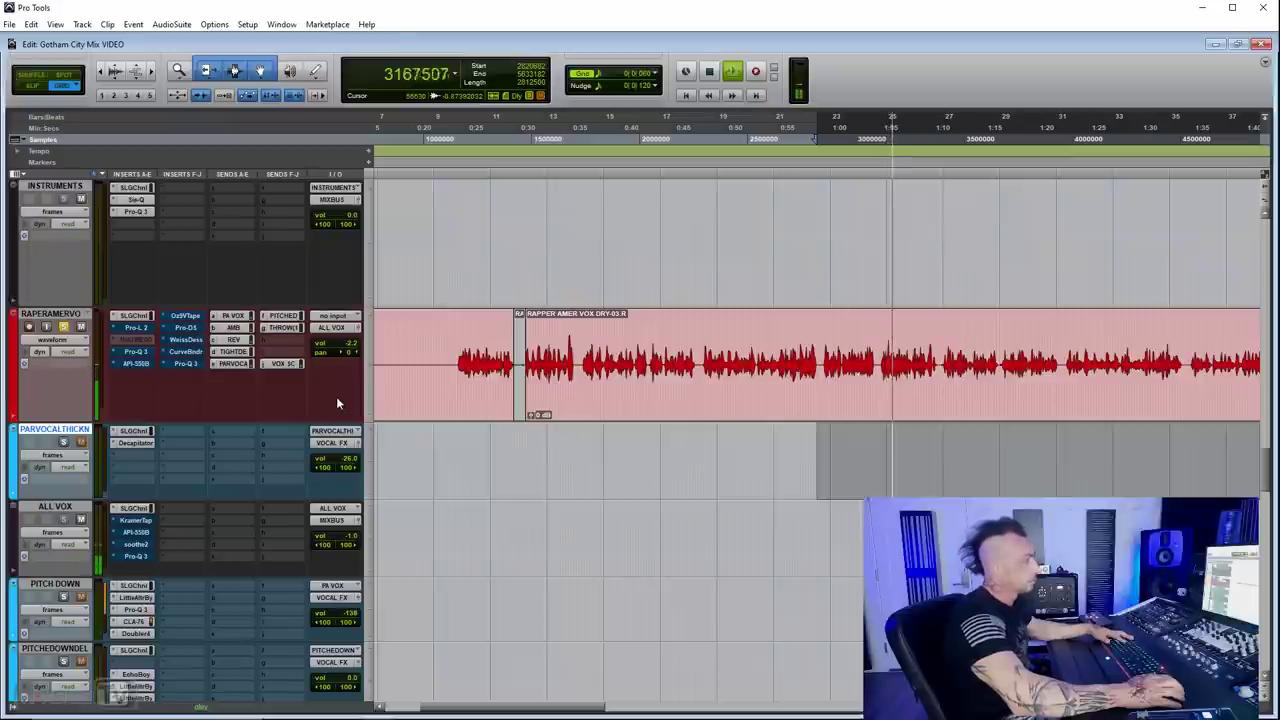
Listen to the soloed rap vocal across its whole waveform and stop playback
key(e)
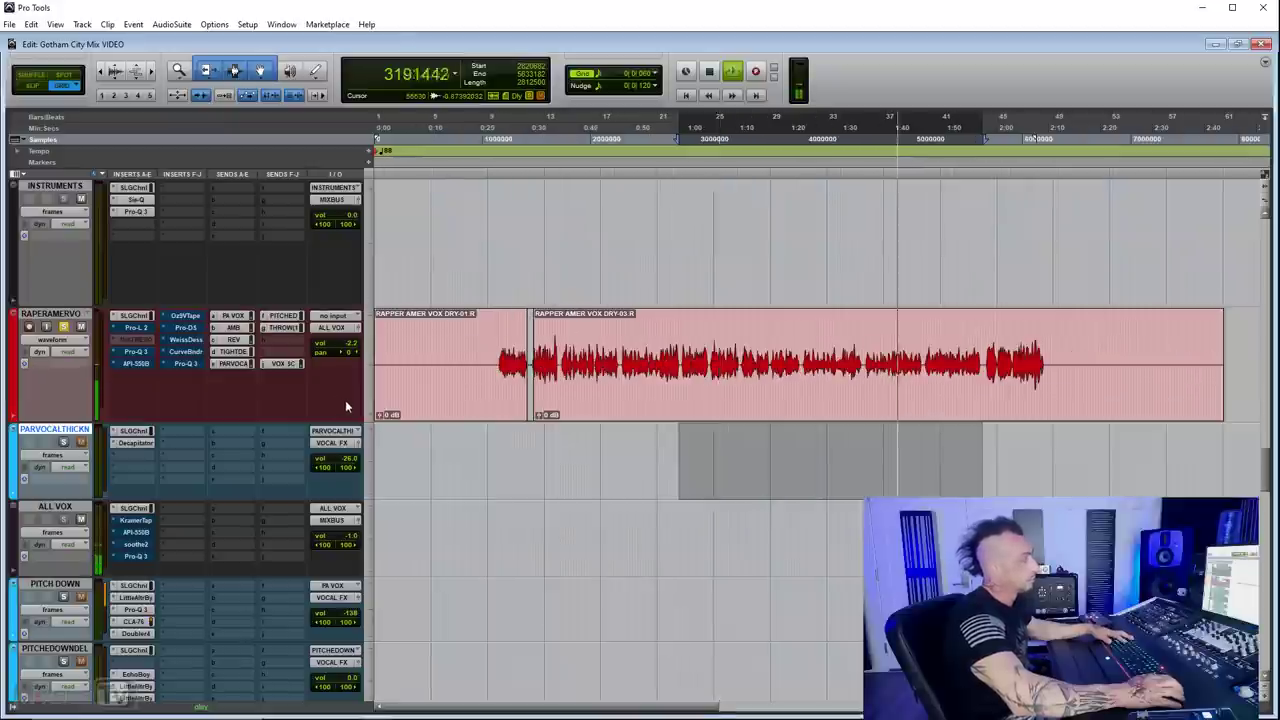
key(e)
key(e)
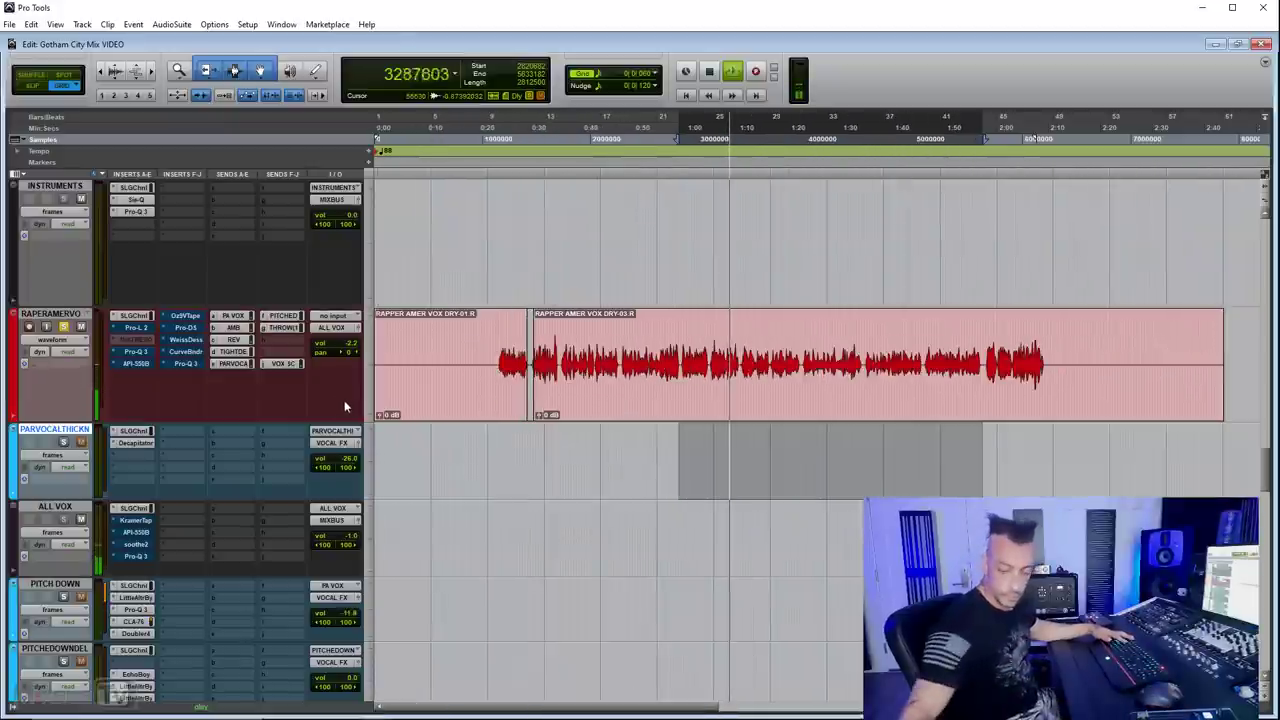
key(space)
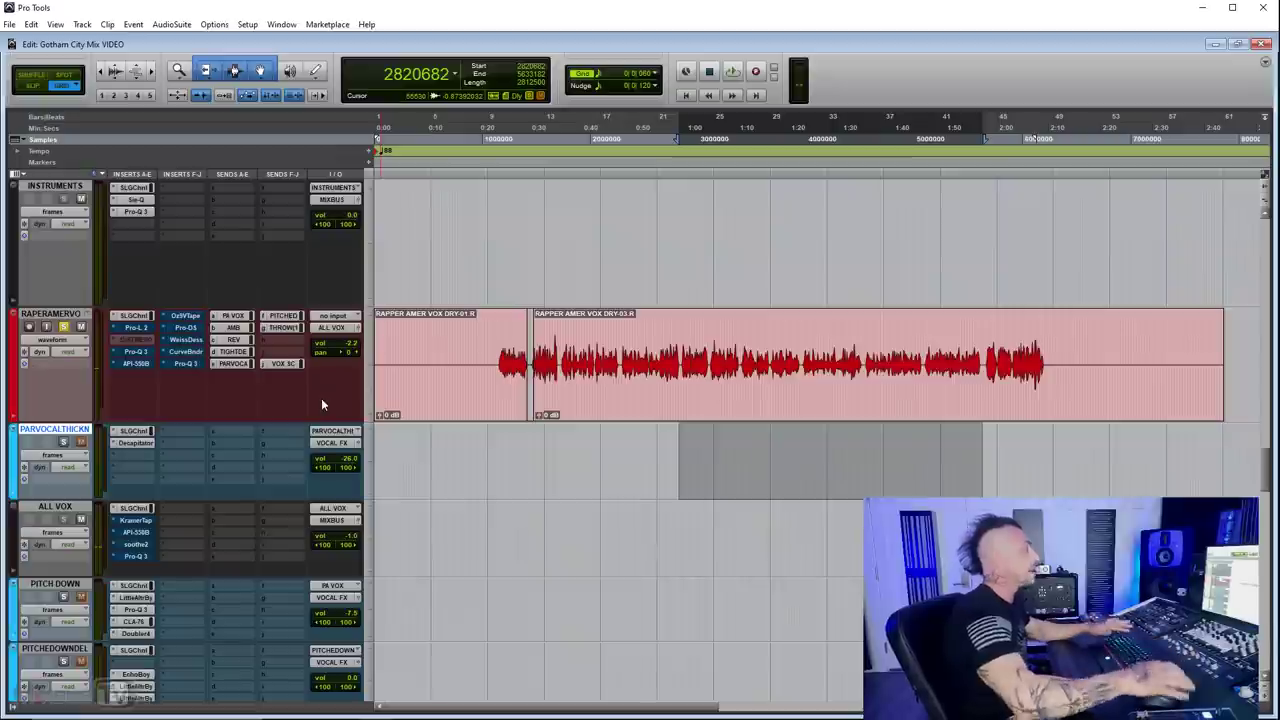
Audition the rap vocal's SSLGChannel plug-in, comparing its dynamics section bypassed and active
click(130, 317)
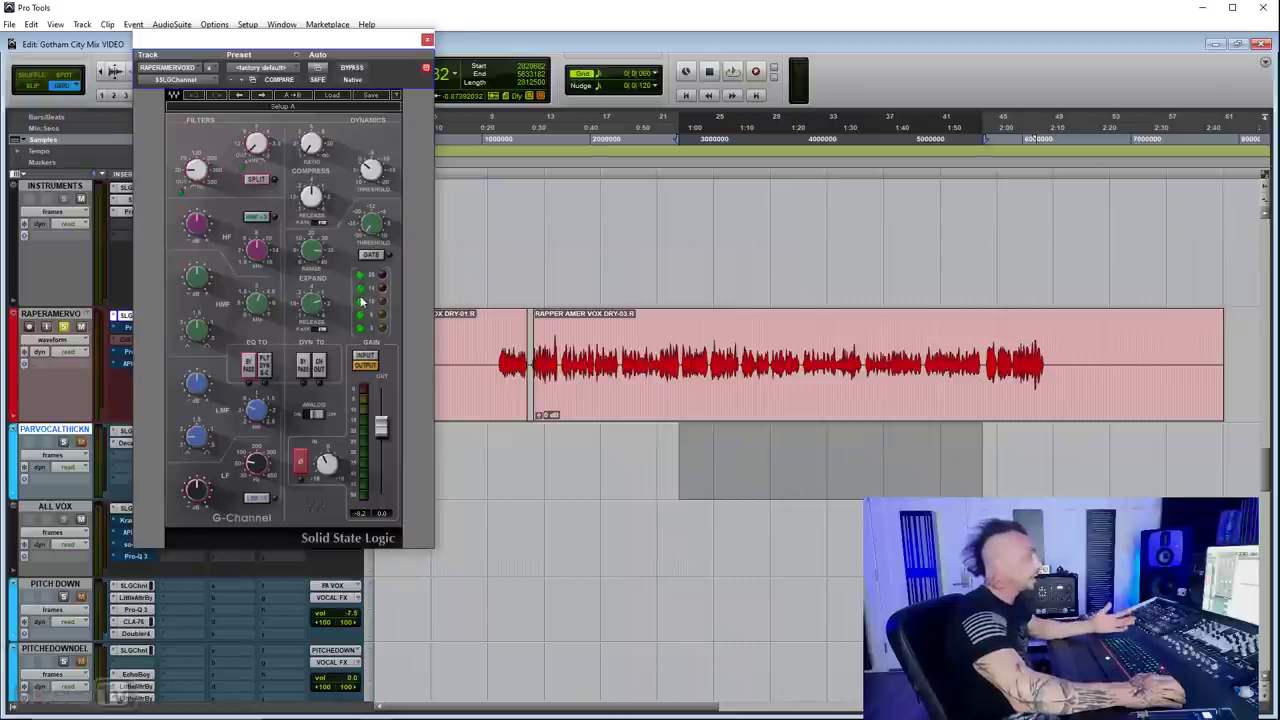
click(305, 369)
click(568, 354)
scroll(566, 356, up, 2)
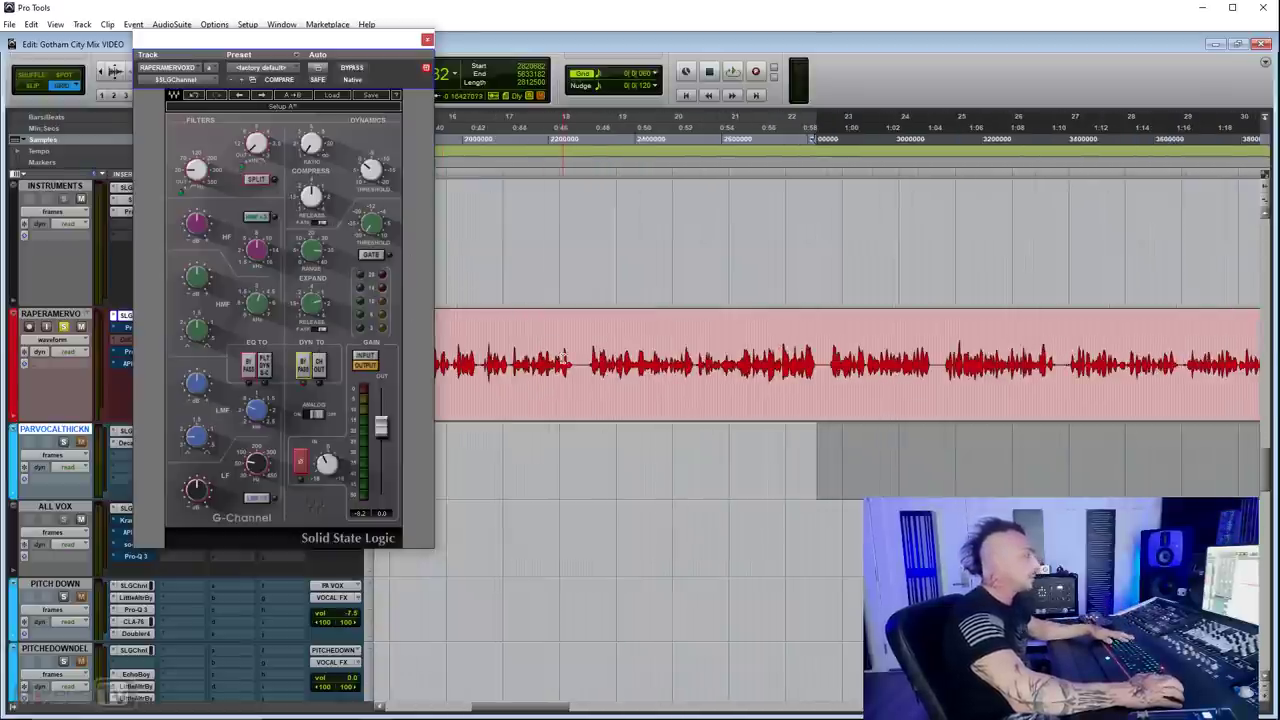
key(space)
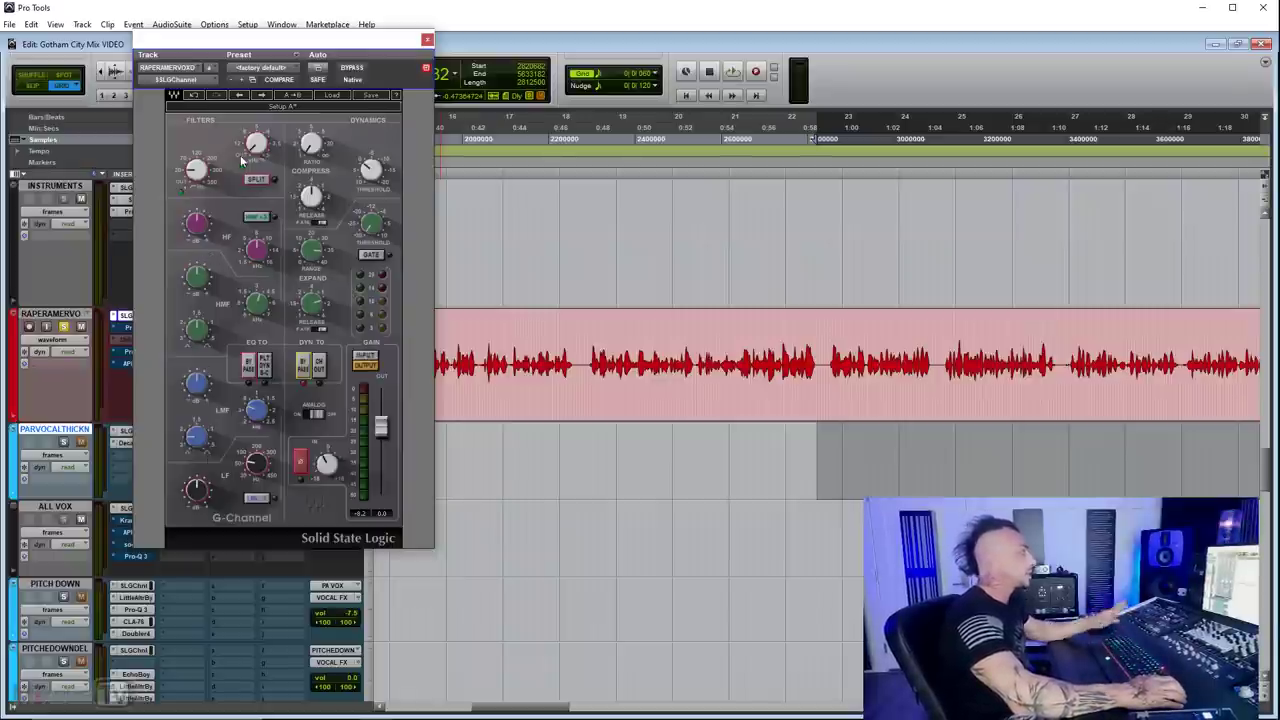
key(space)
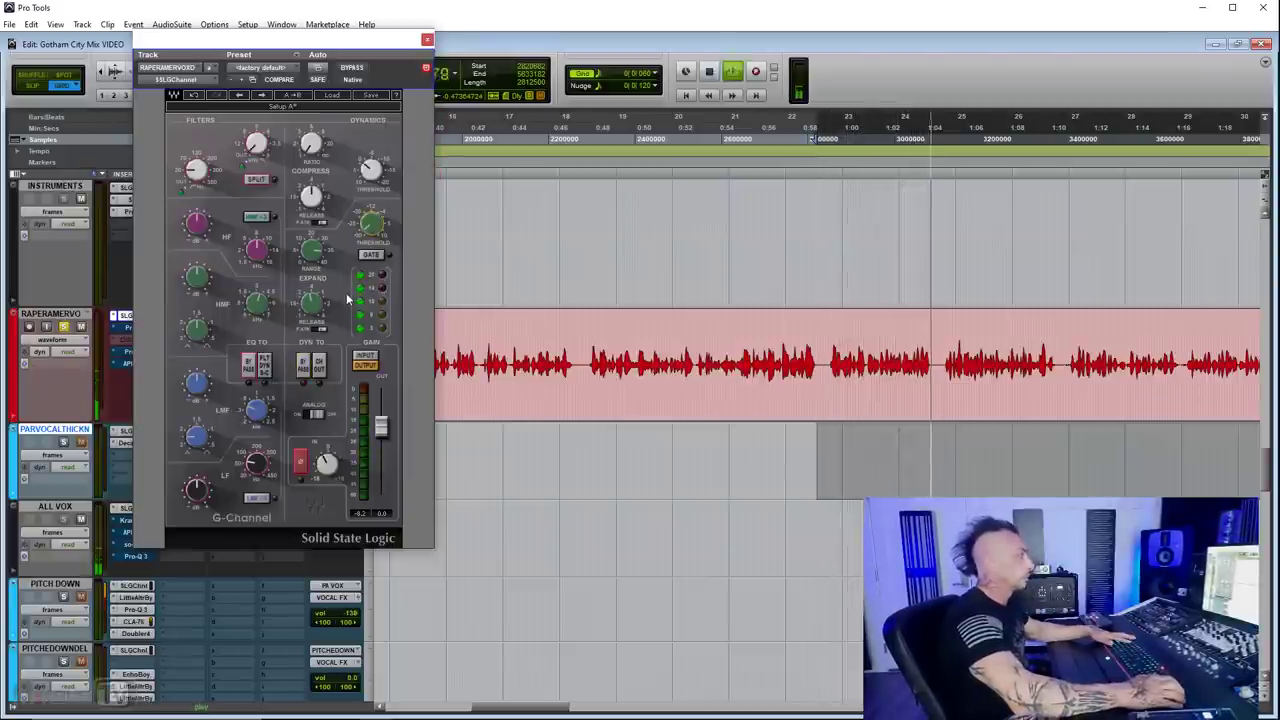
key(space)
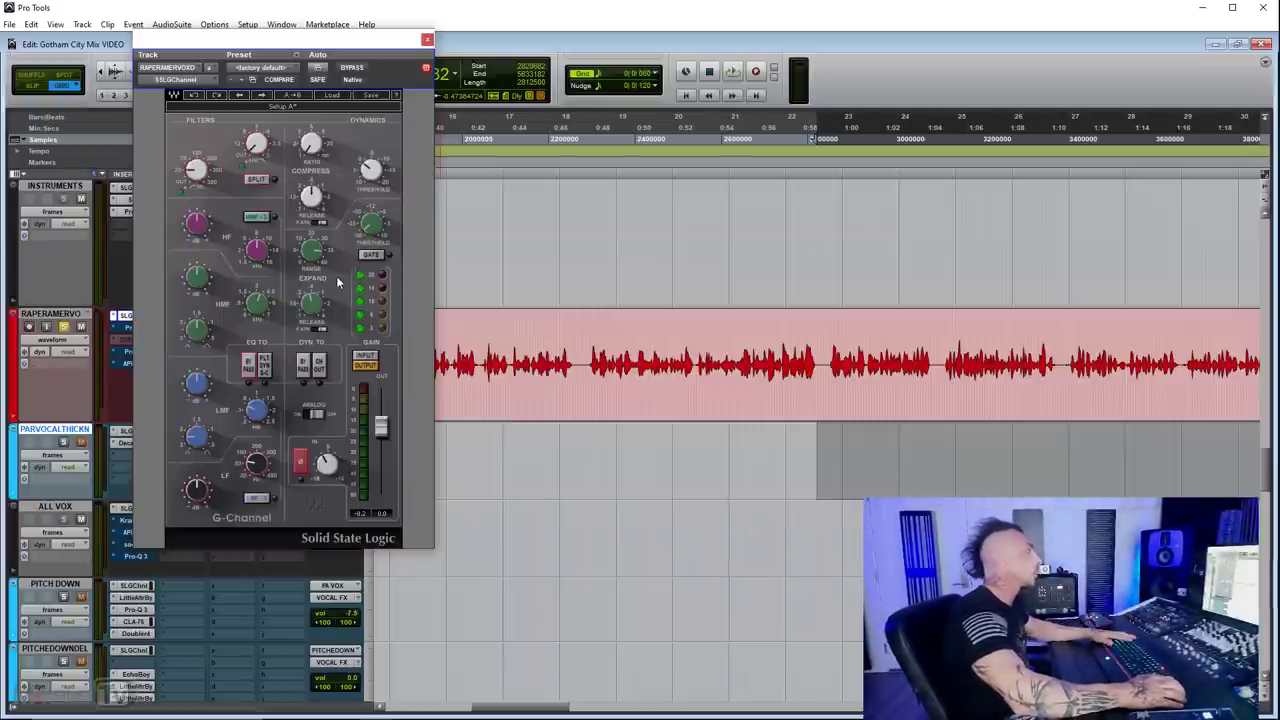
key(ctrl+w)
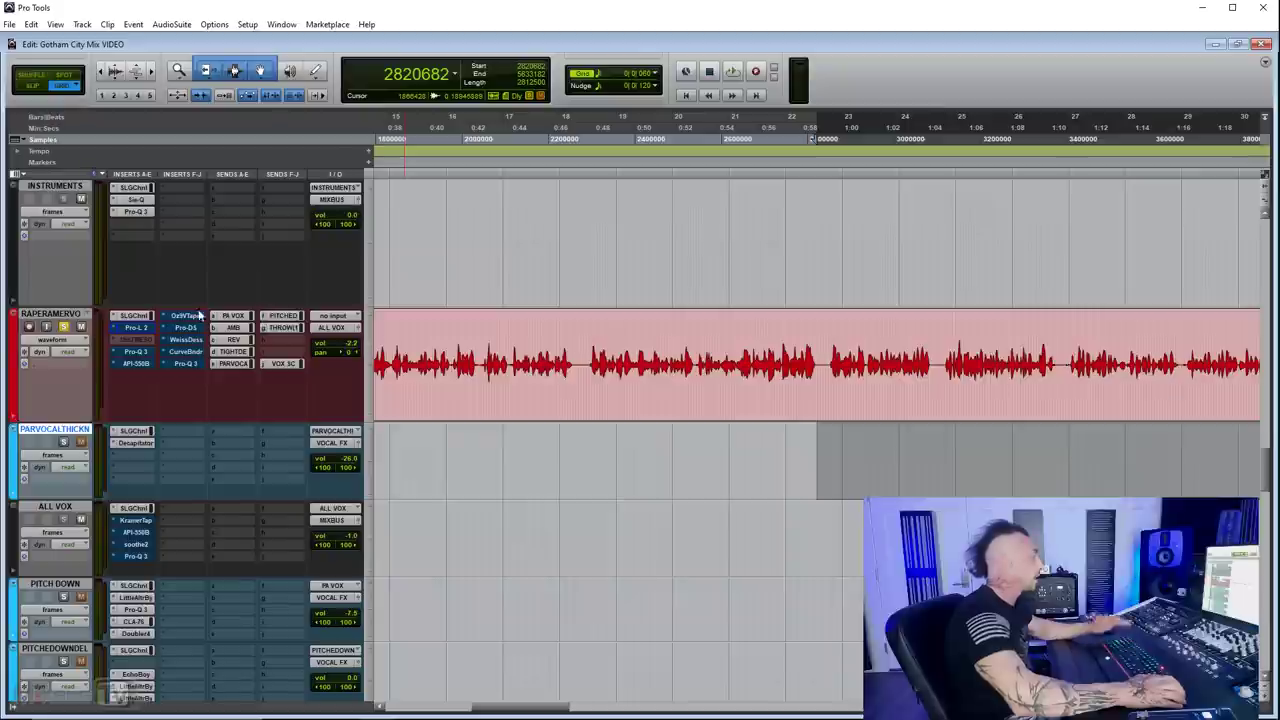
Open FabFilter Pro-L 2 on the rap vocal and examine the waveform peaks around bars 14 and 25
click(143, 328)
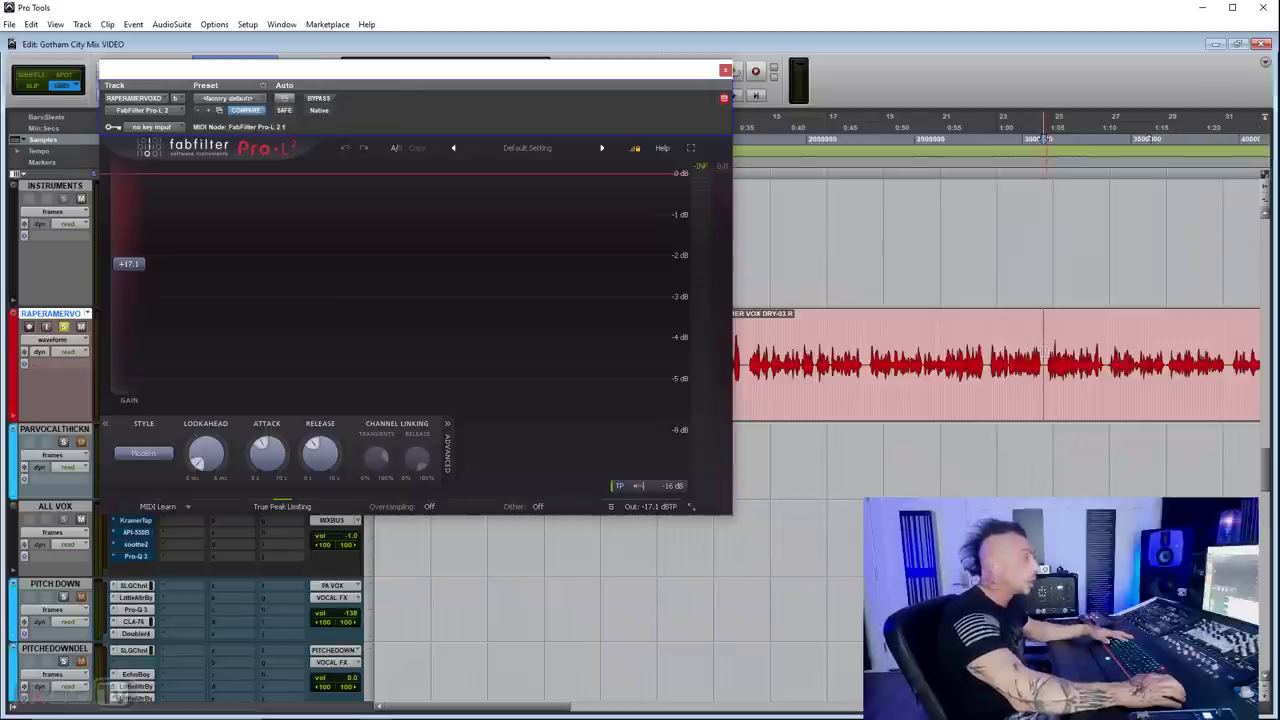
drag(1049, 348, 1062, 345)
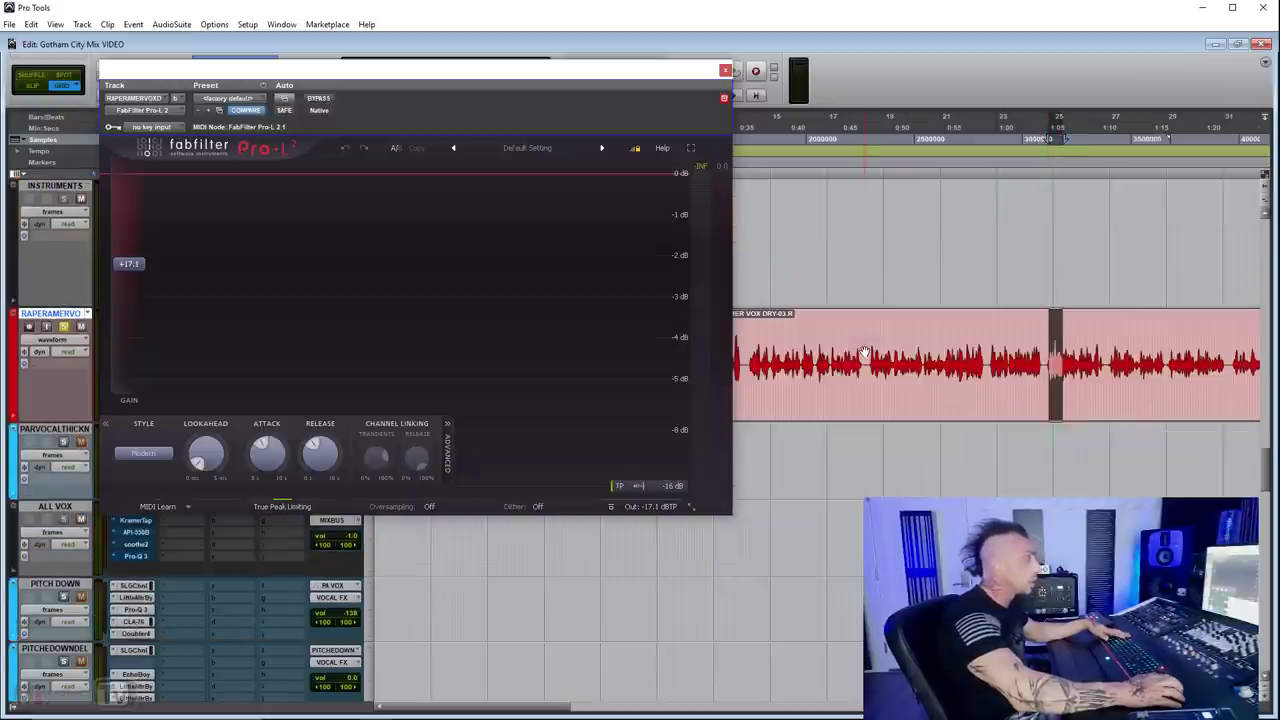
key(ctrl+])
key(ctrl+])
key(ctrl+])
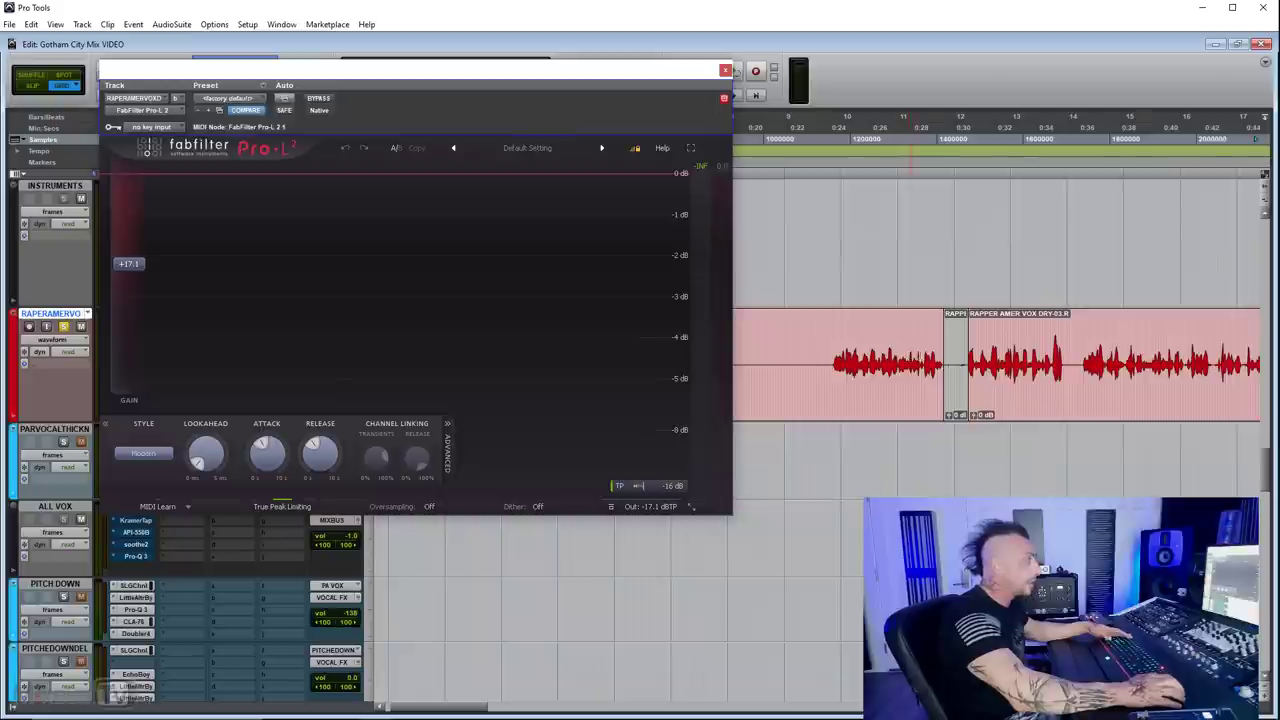
mouse_move(1059, 349)
mouse_down()
mouse_move(1016, 350)
mouse_move(1083, 352)
mouse_up()
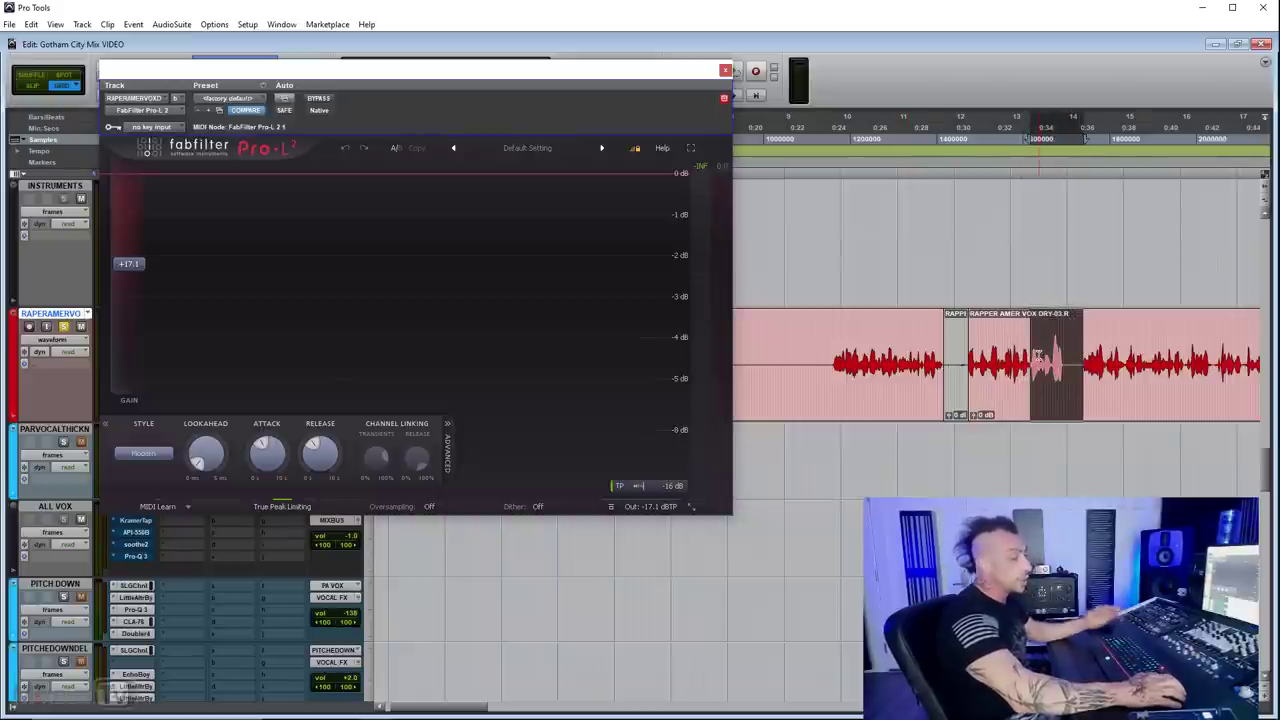
click(1053, 345)
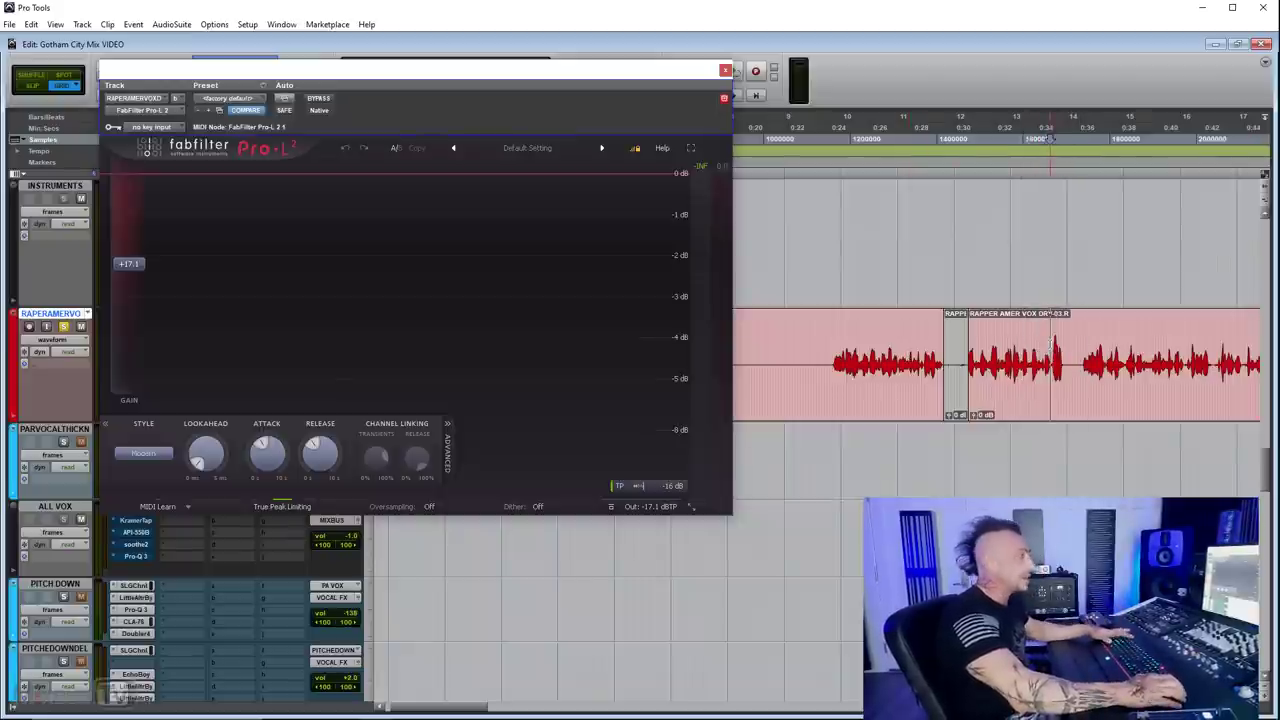
key(ctrl+[)
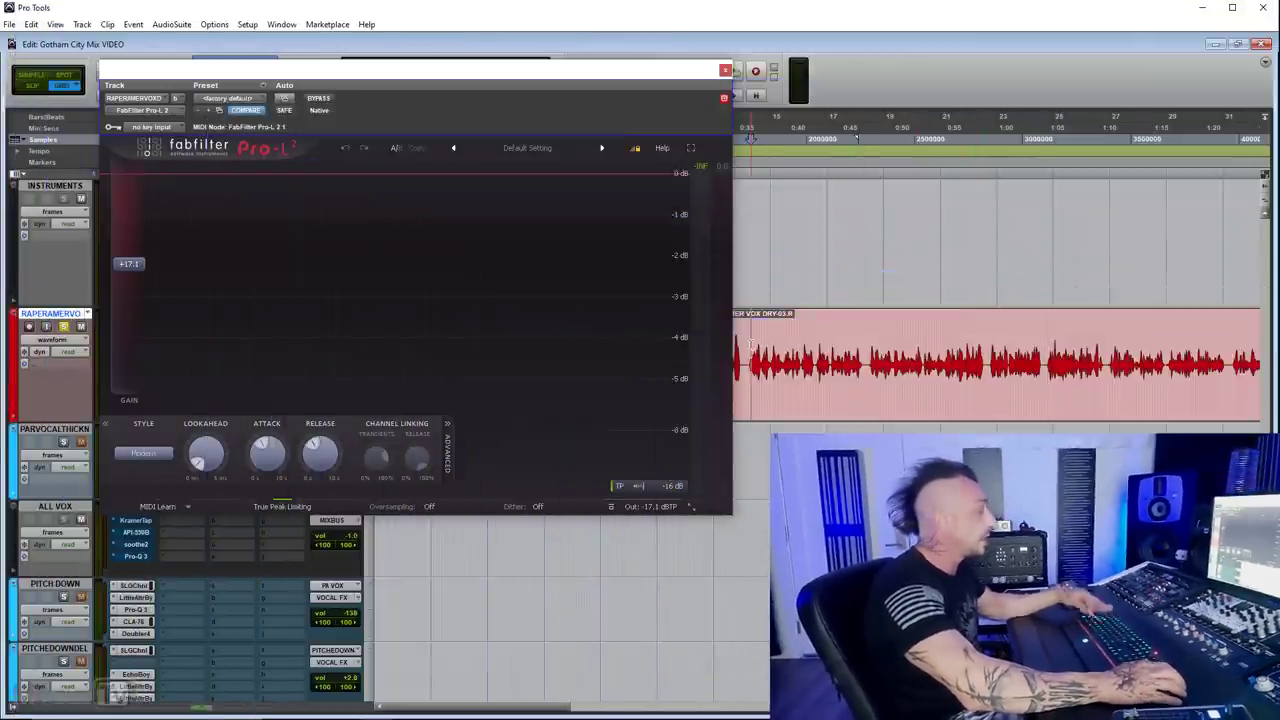
Compare the rap vocal with Pro-L 2 active and bypassed during playback, leaving the limiter active and its window closed
key(space)
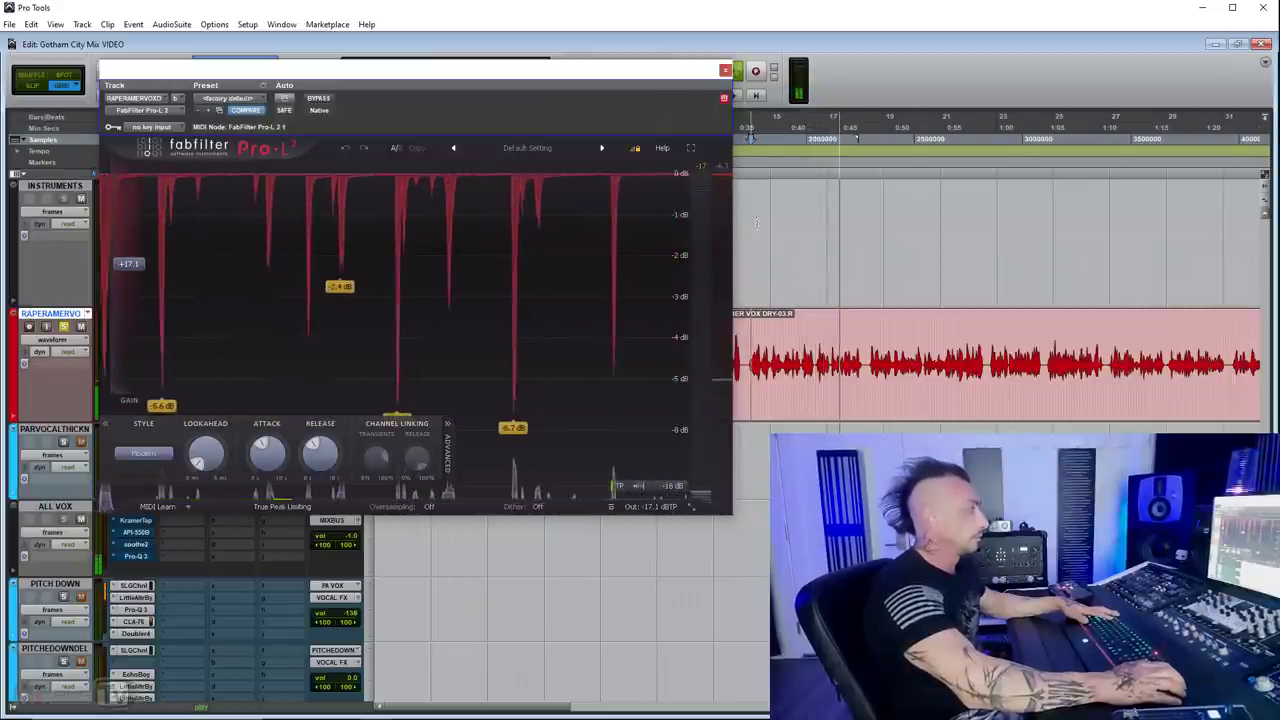
key(space)
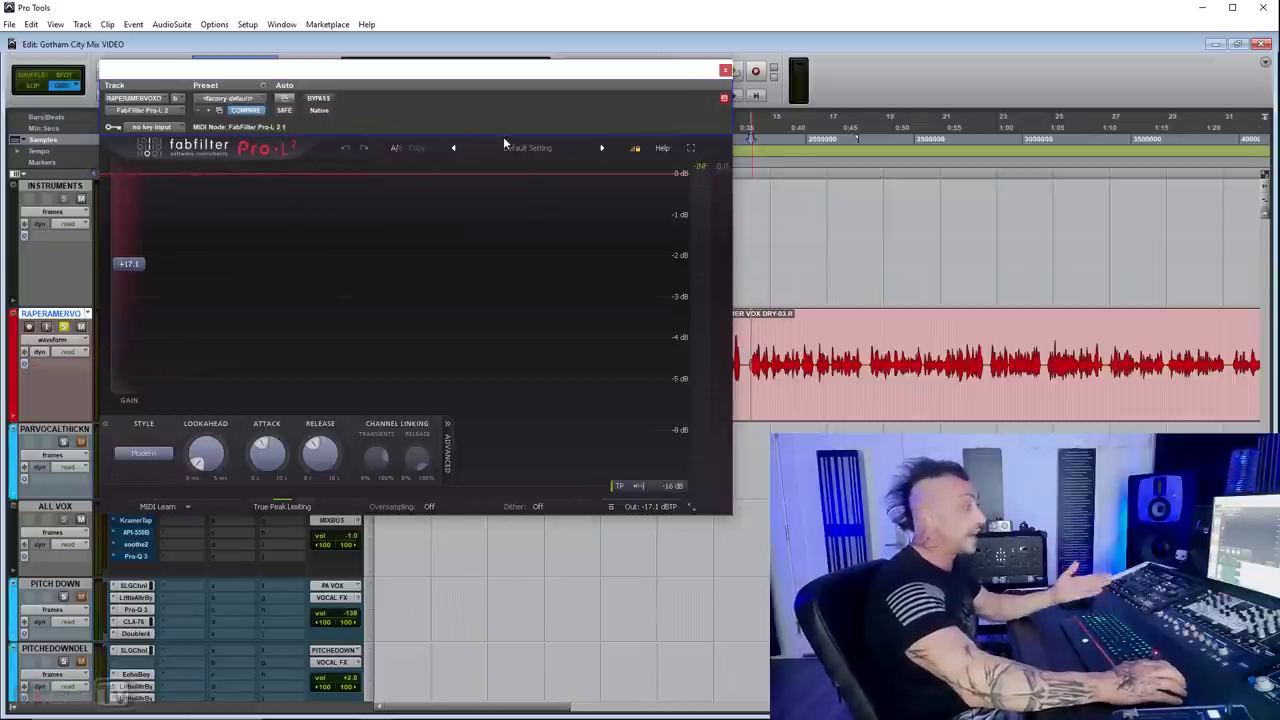
click(319, 99)
key(space)
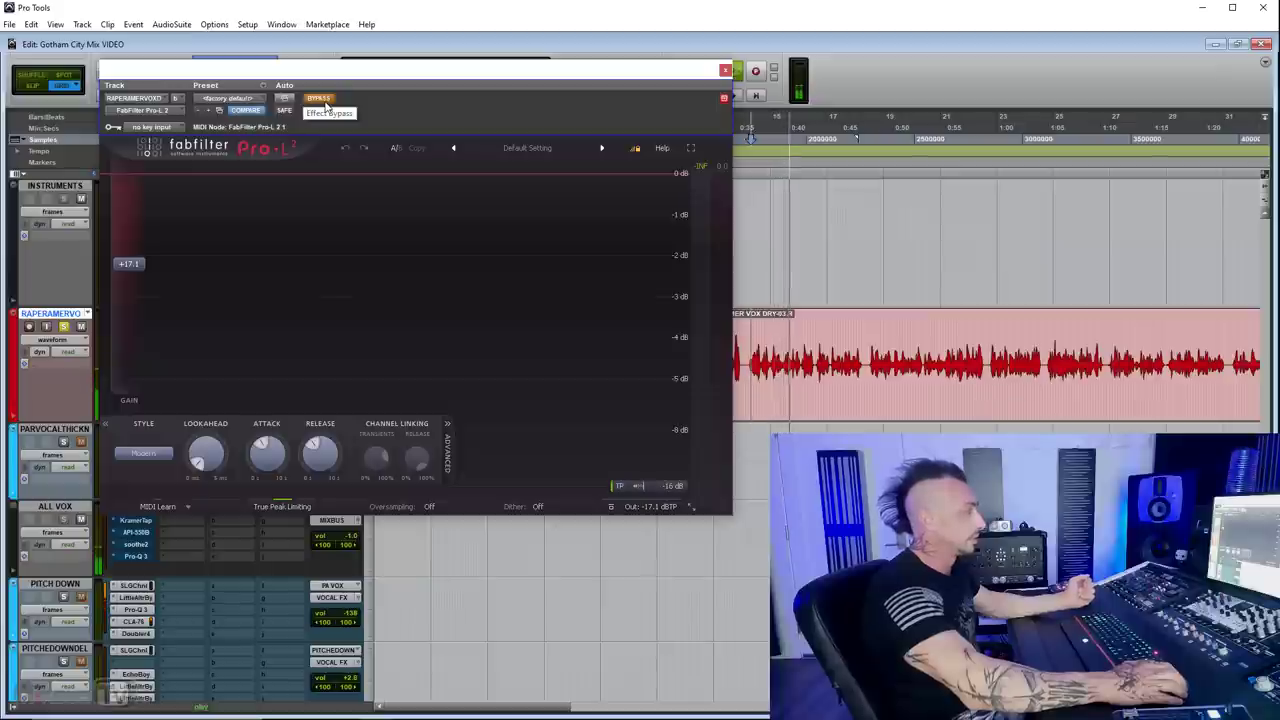
click(324, 102)
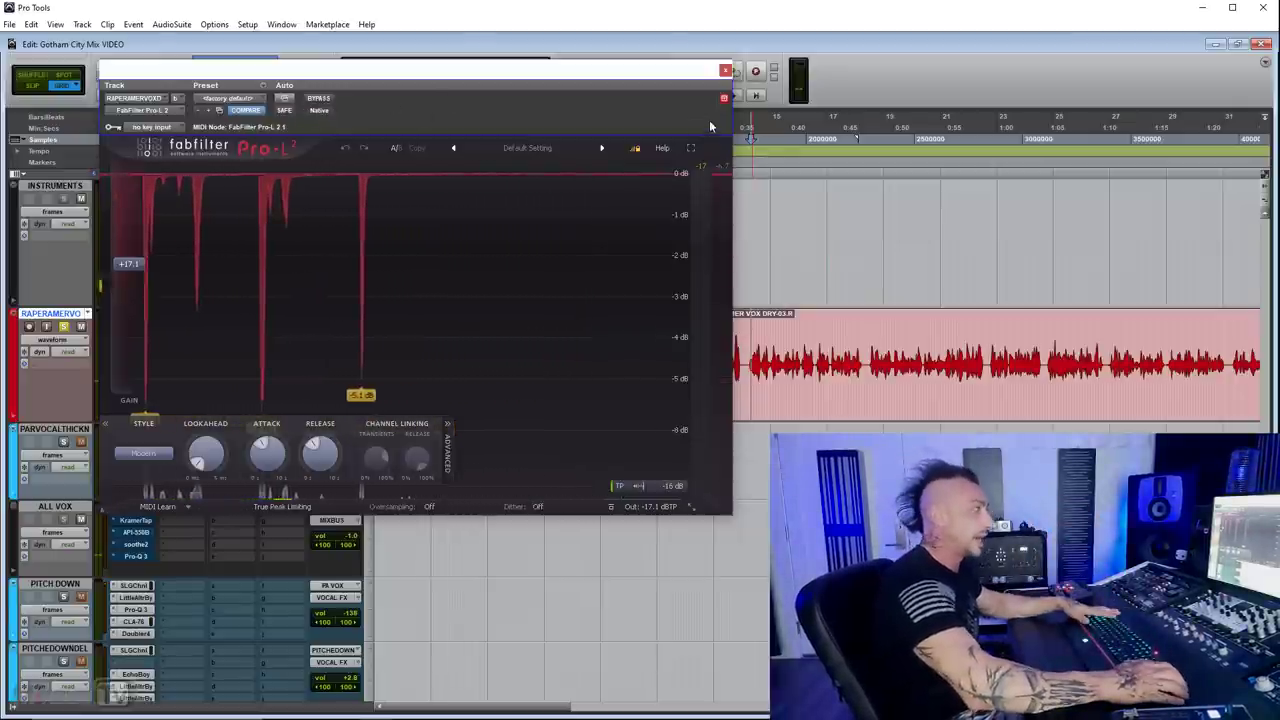
click(725, 70)
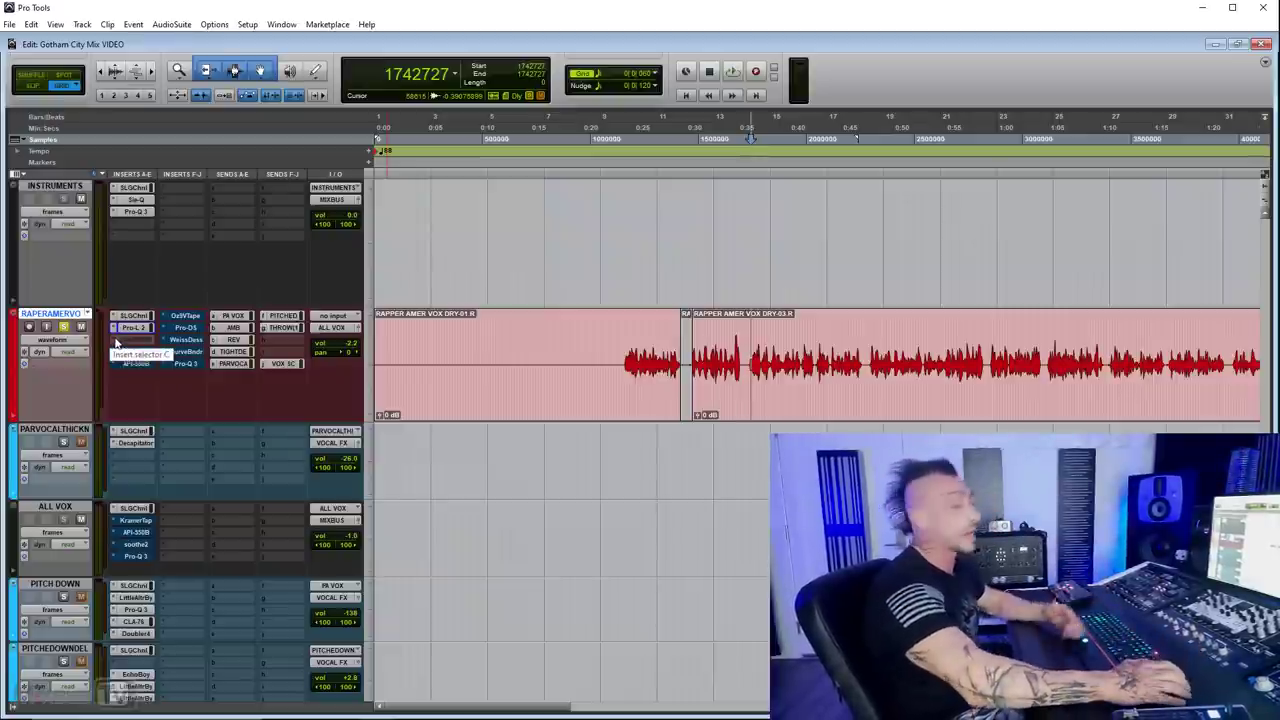
Insert the Empirical Labs Arousor (mono) in slot C of the rap vocal, directly after Pro-L 2
click(116, 343)
mouse_move(160, 390)
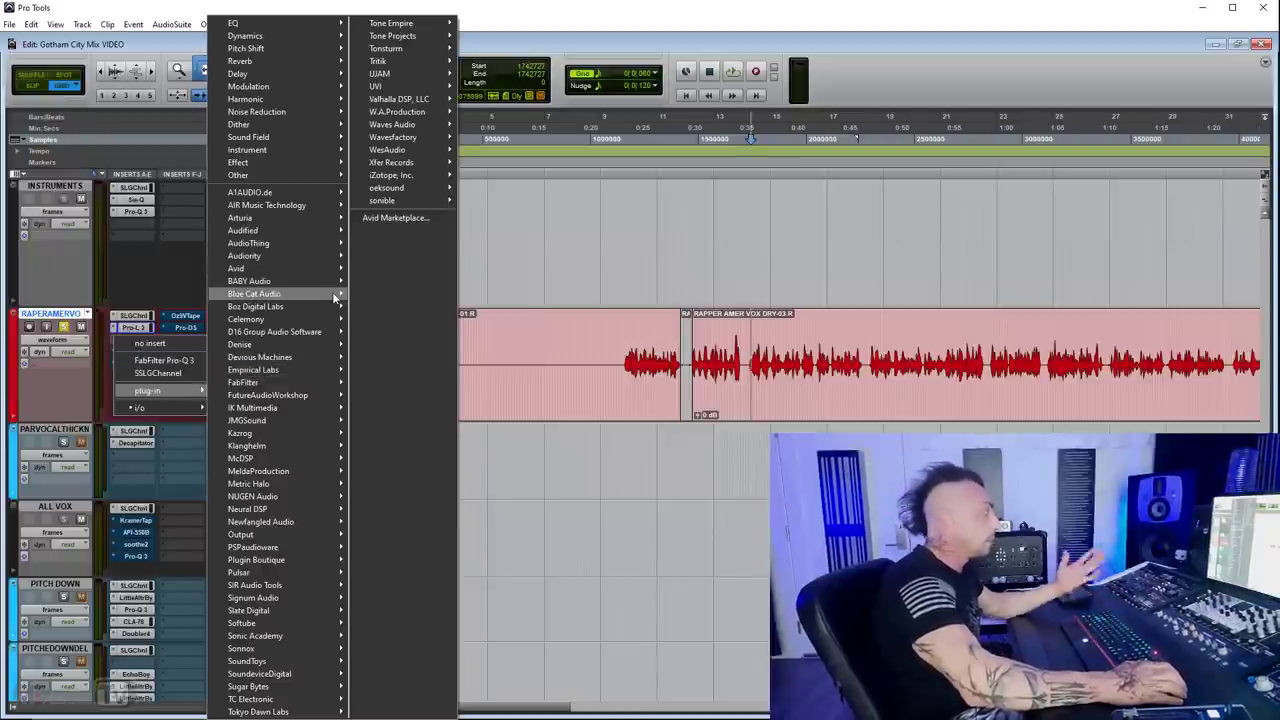
mouse_move(333, 298)
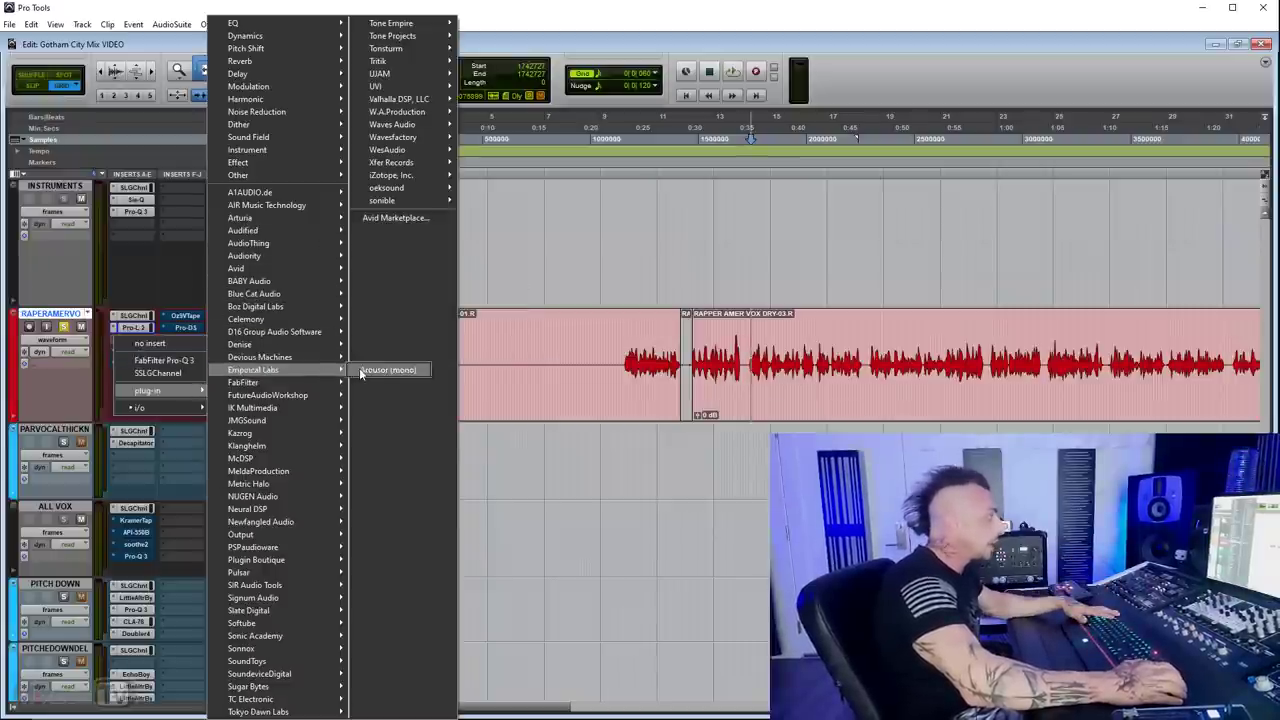
click(359, 367)
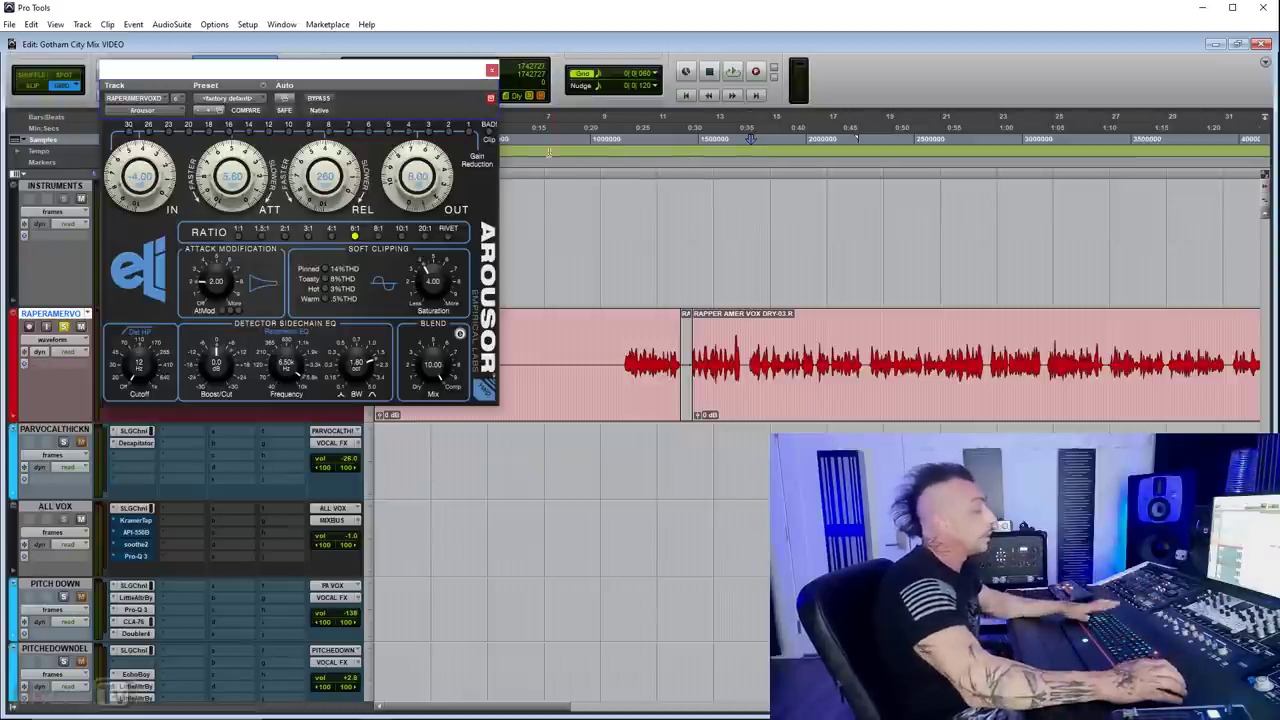
drag(468, 82, 515, 84)
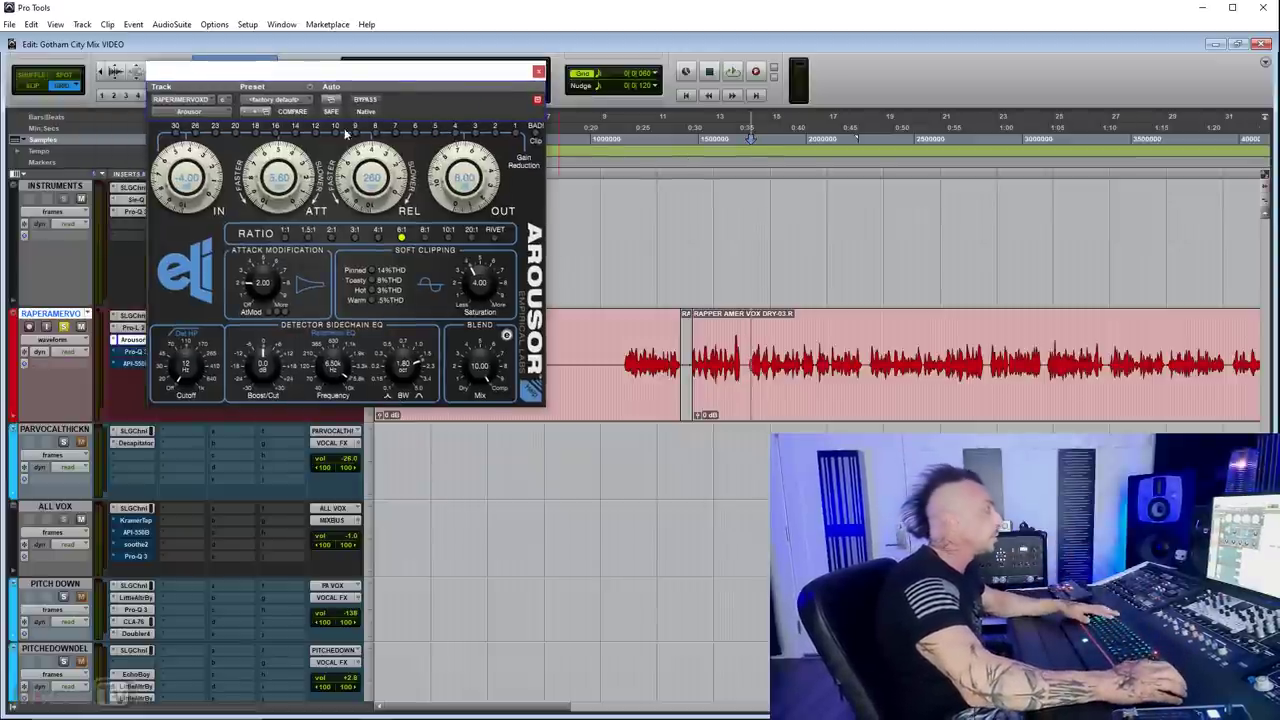
While the vocal plays, set Arousor's input to 6.40, output to 1.80, release to 181 ms and saturation to 6.52
key(space)
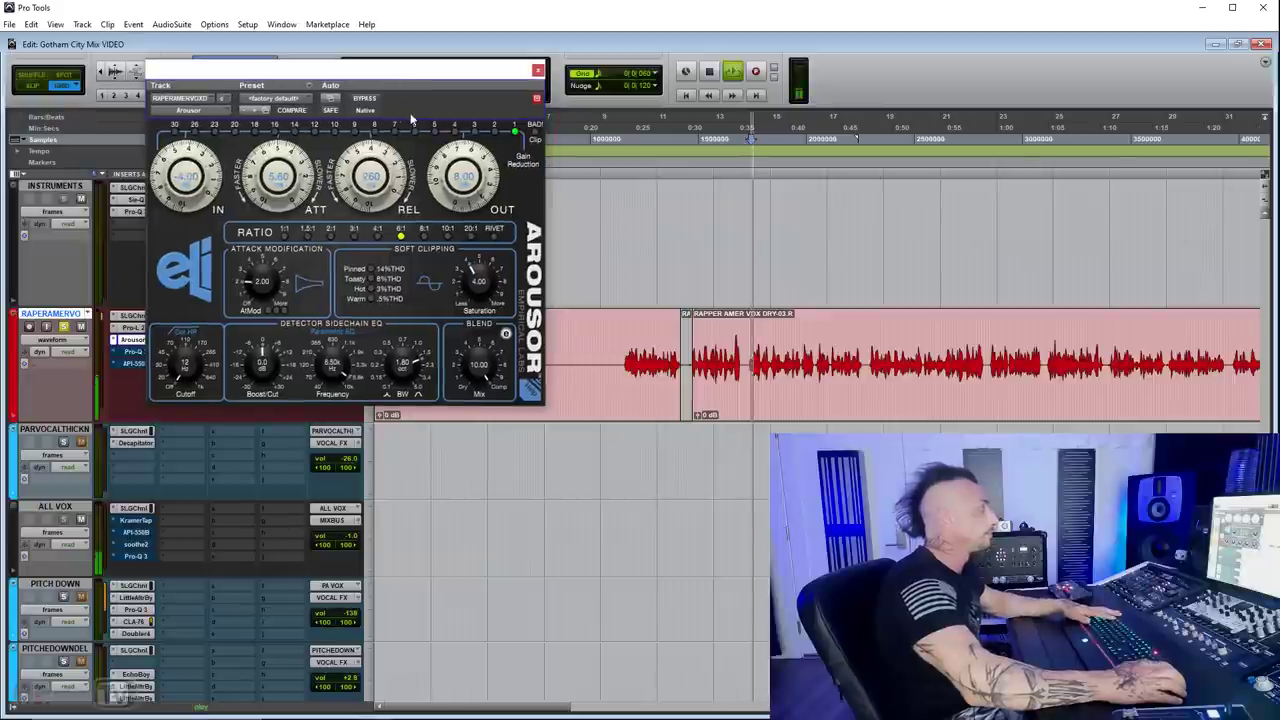
drag(200, 165, 200, 142)
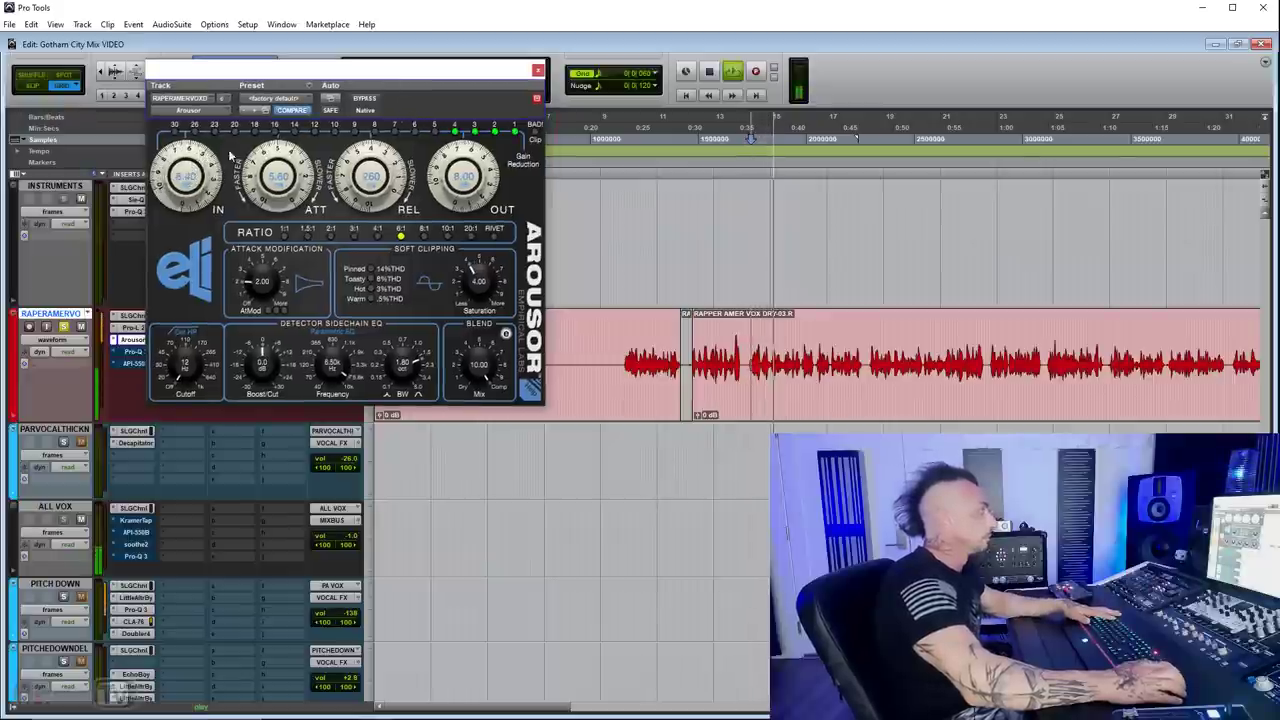
drag(452, 170, 455, 195)
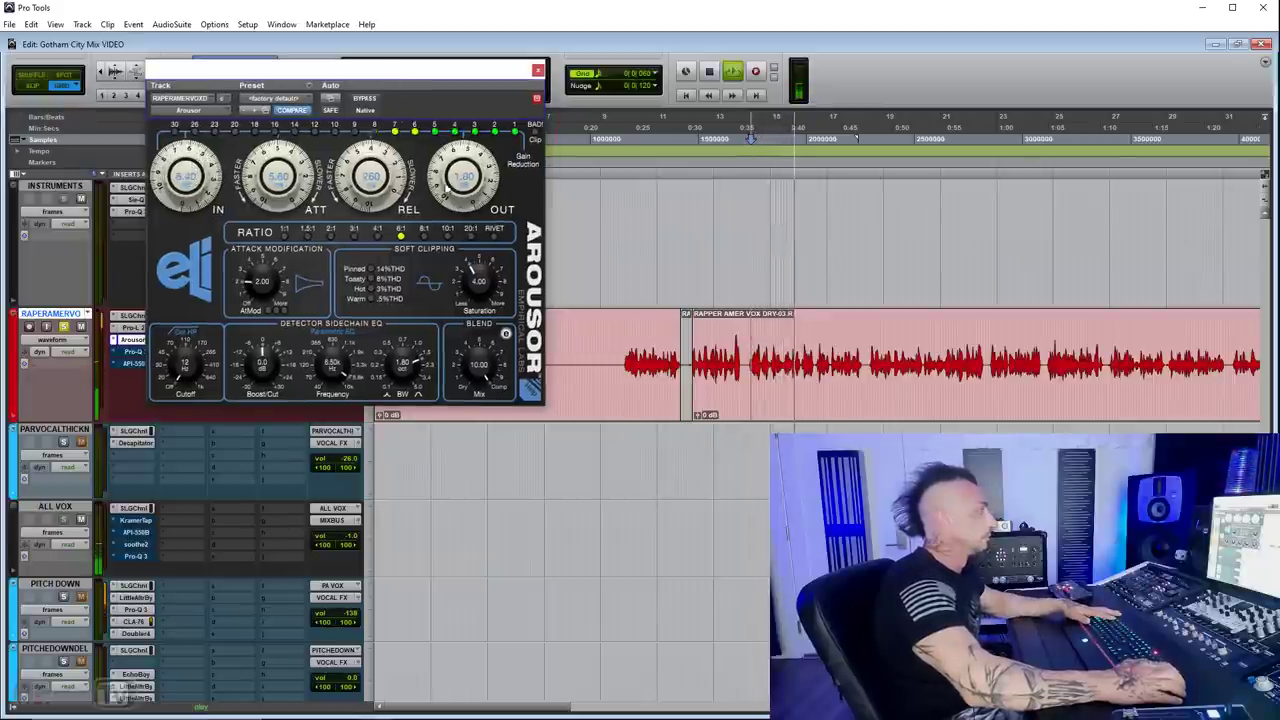
drag(370, 176, 370, 200)
drag(480, 272, 486, 237)
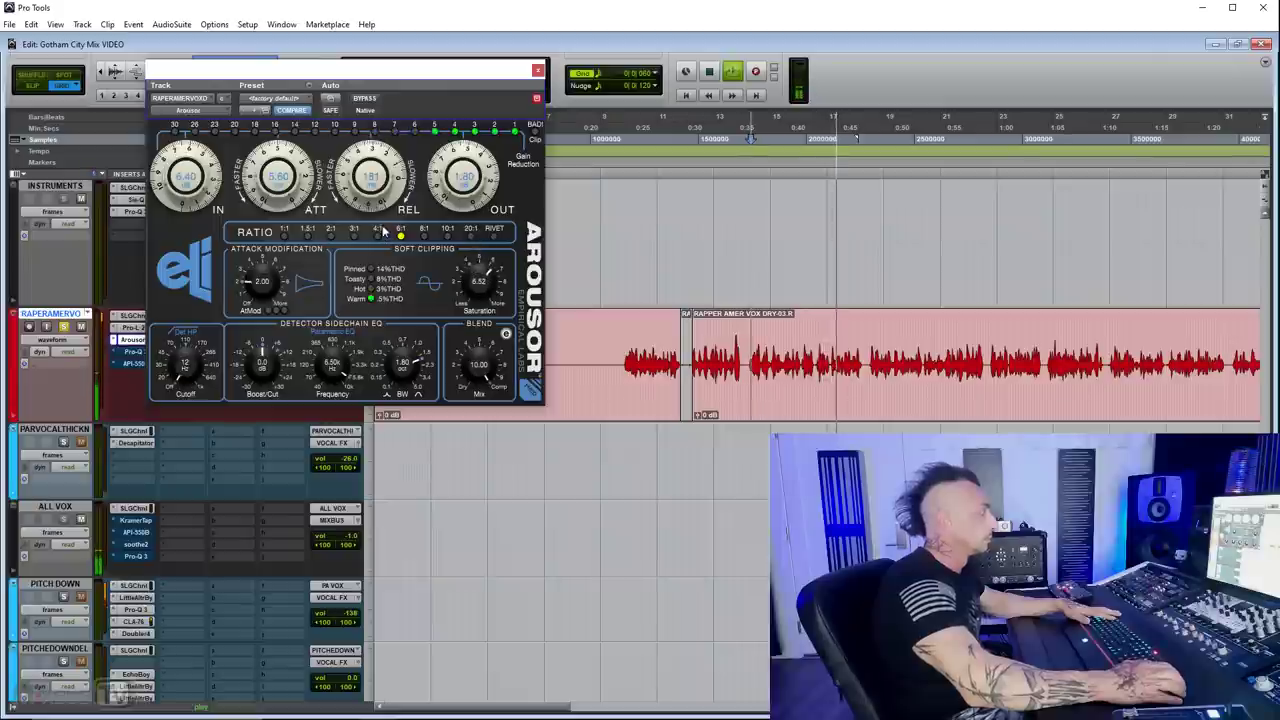
key(space)
Compare the rap vocal with Arousor bypassed and active, and raise its saturation to 7.08
click(371, 99)
key(space)
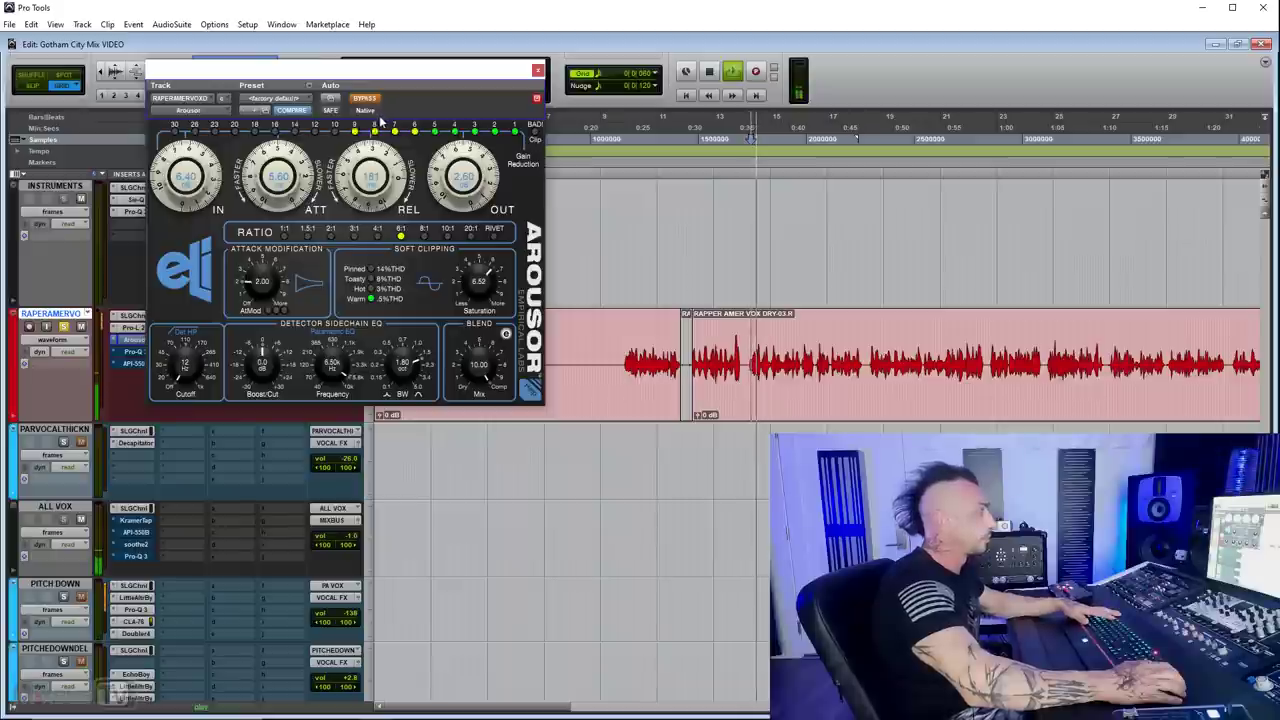
click(369, 99)
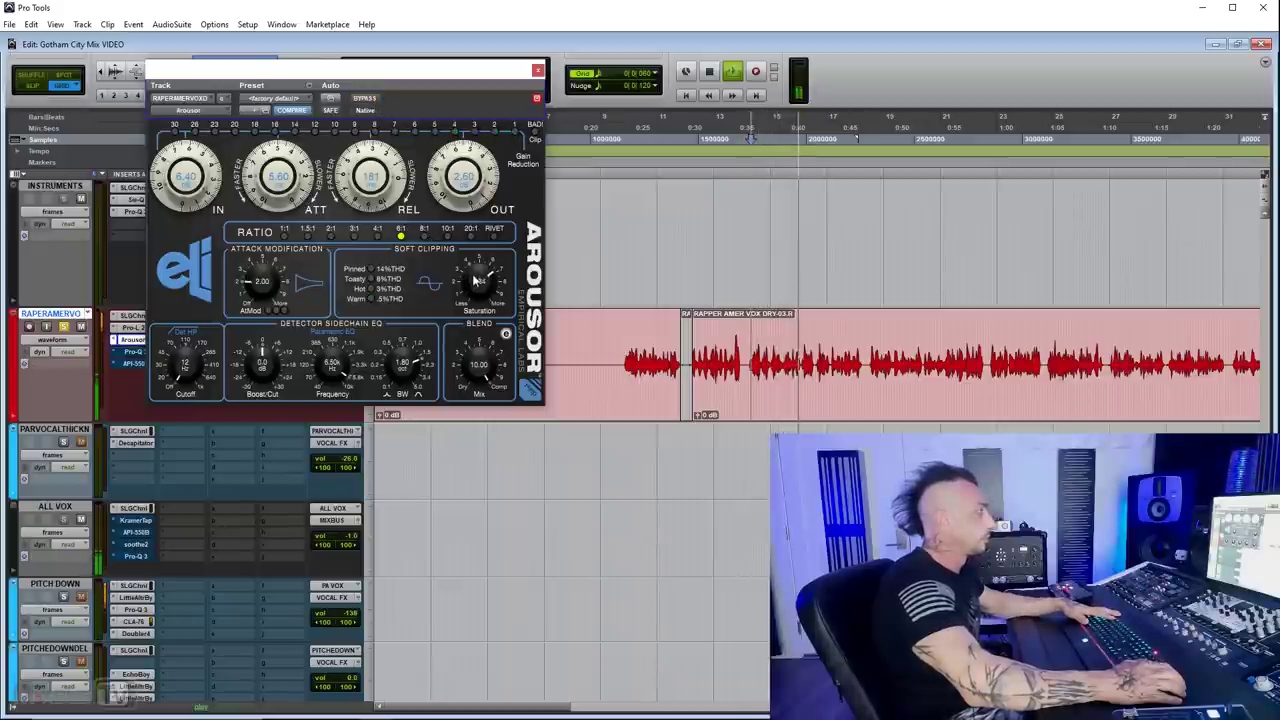
key(space)
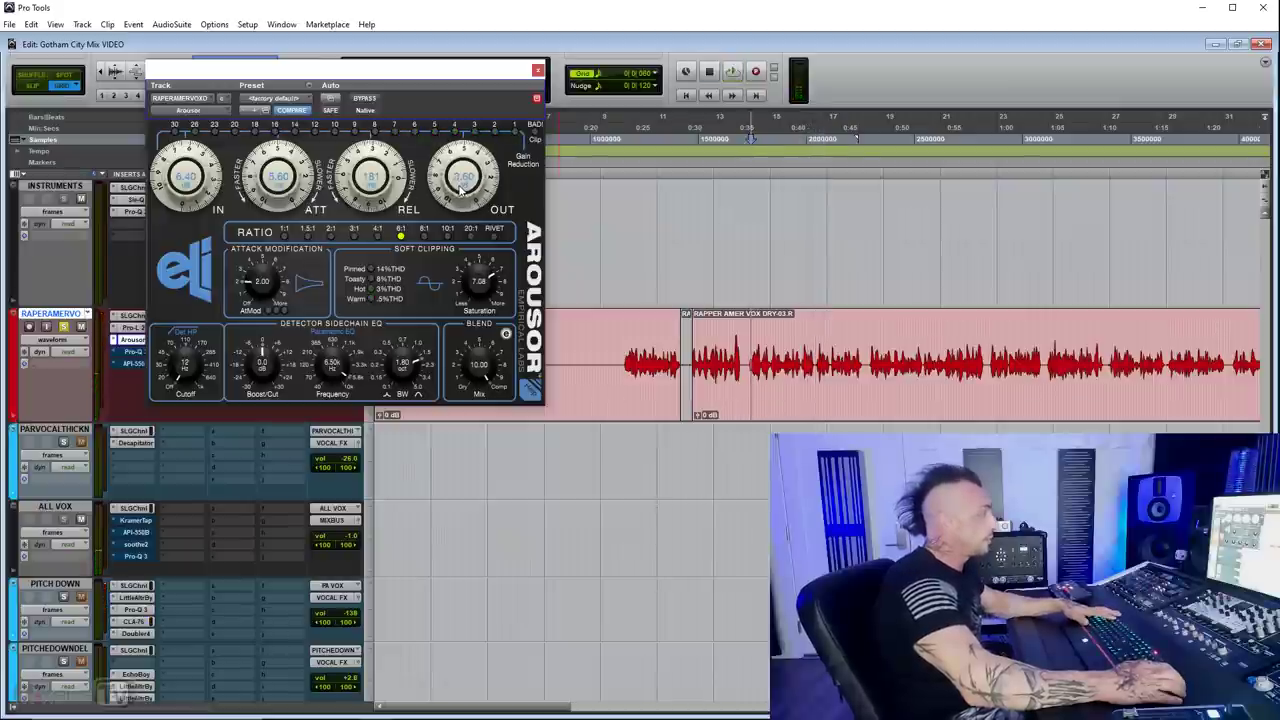
Raise Arousor's input to 9.60 and shorten its release to 154 ms while the rap vocal plays
scroll(201, 171, up, 4)
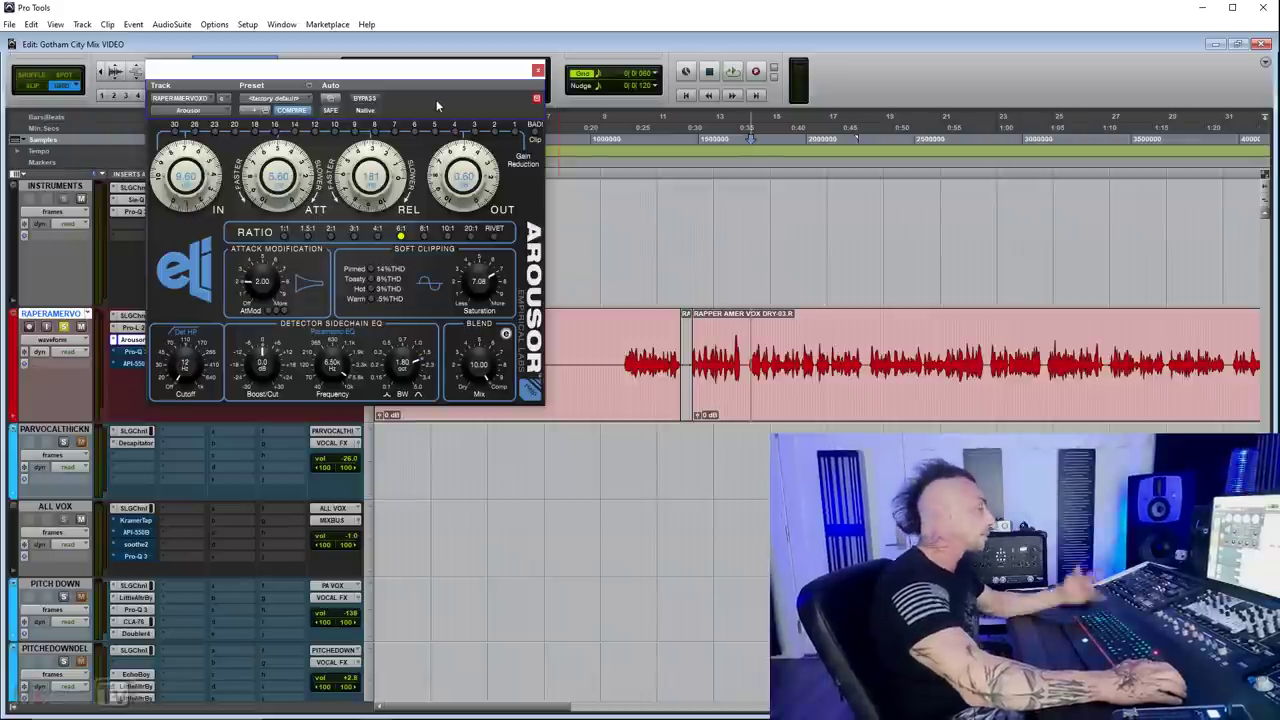
drag(428, 77, 420, 87)
key(space)
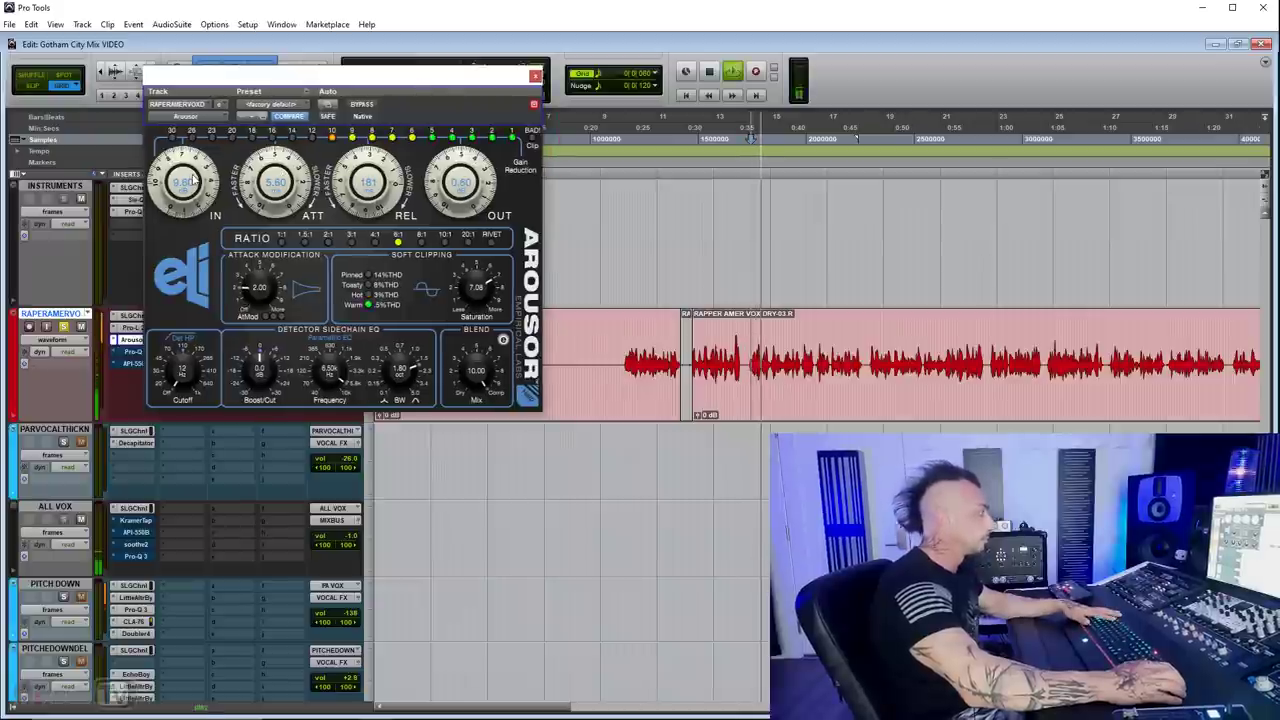
drag(369, 185, 369, 192)
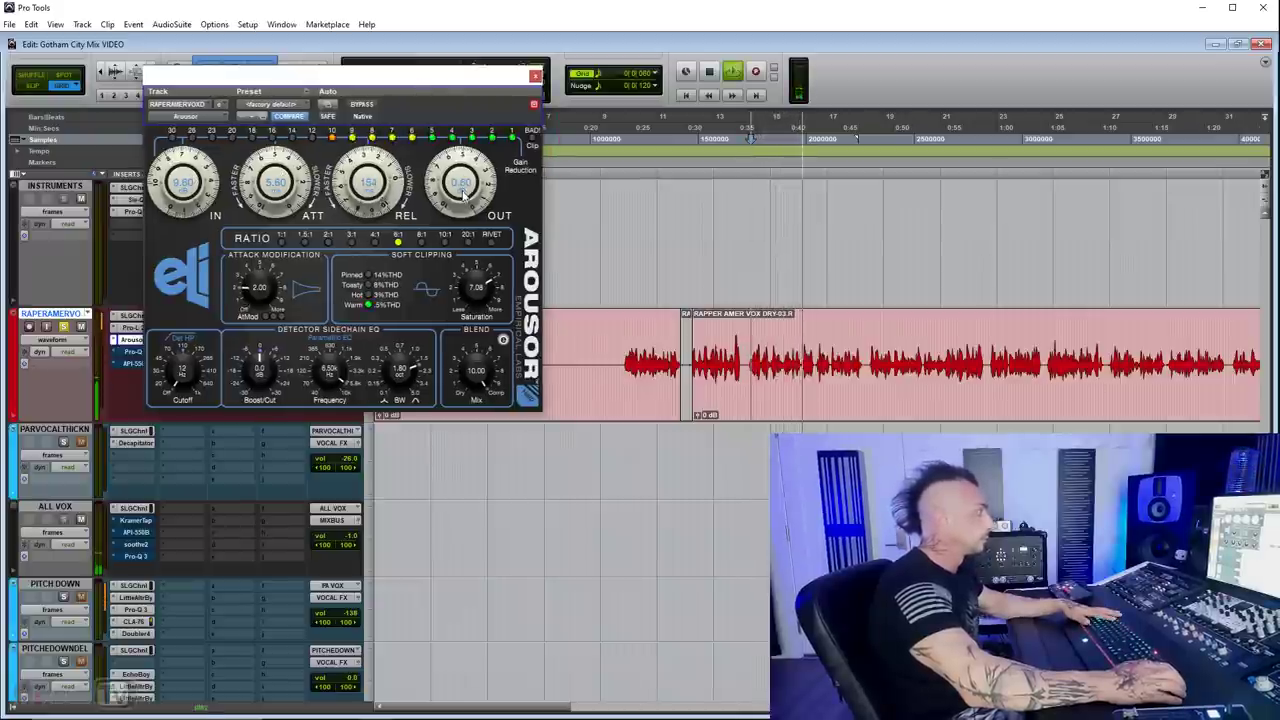
Compare the rap vocal with Arousor bypassed and active, and lower its output to -2.40
click(364, 106)
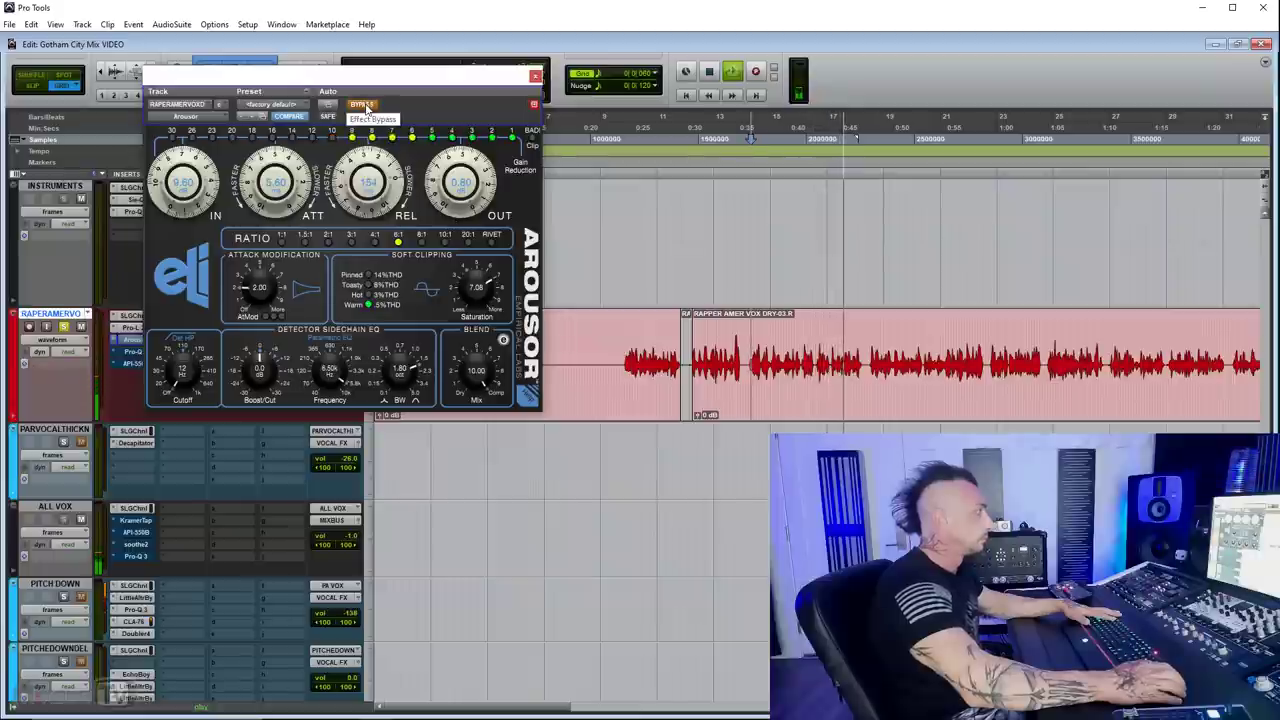
click(364, 106)
key(space)
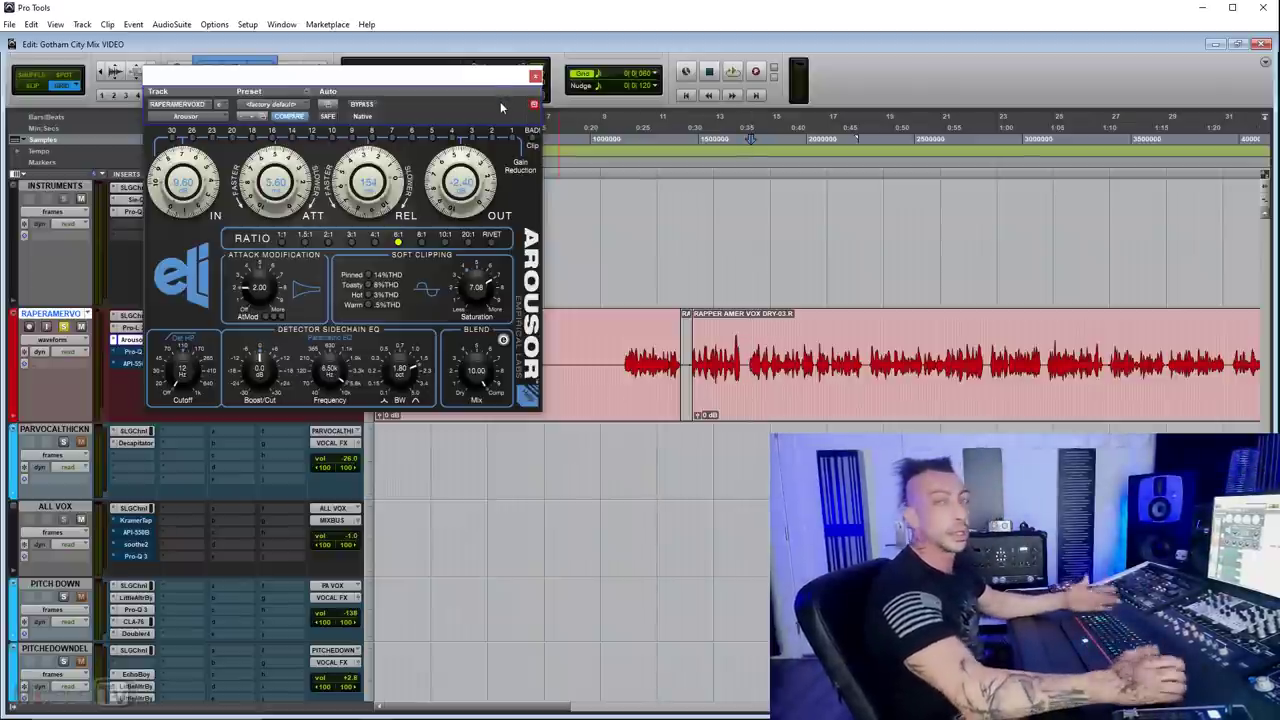
drag(513, 107, 586, 51)
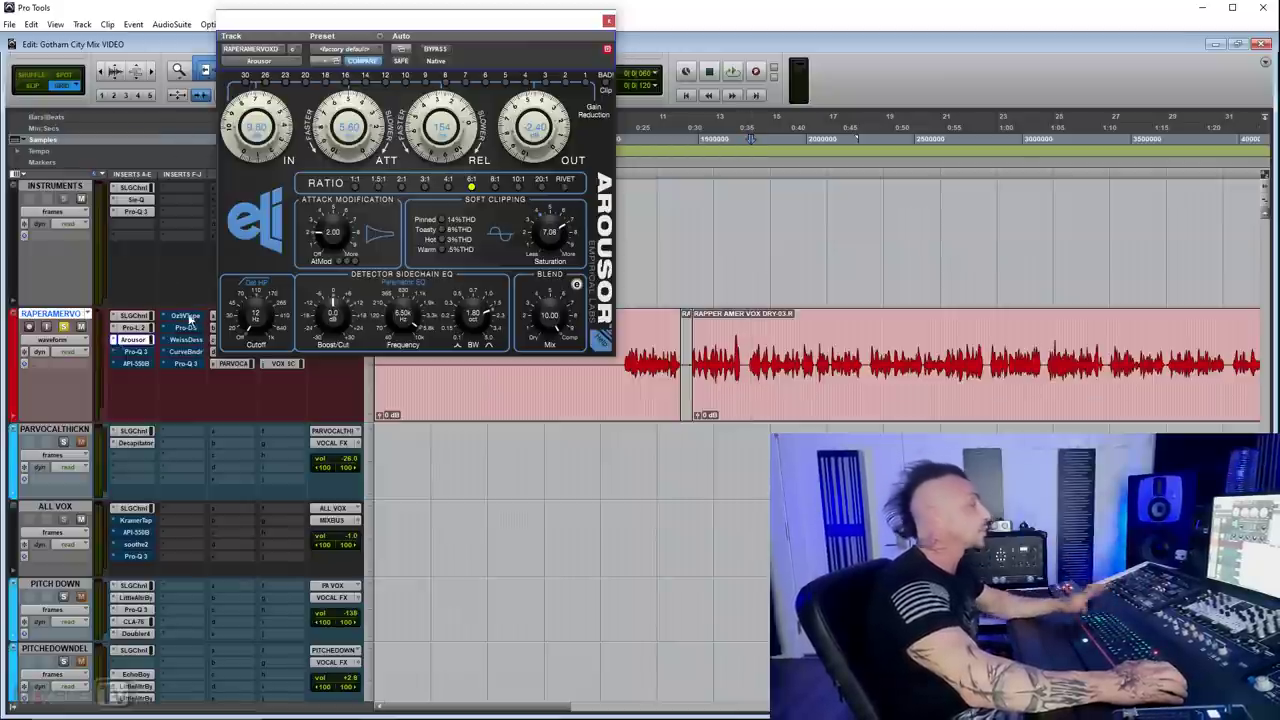
Activate the bypassed Pro-Q 3 in slot D of the rap vocal, and review the SSL G-Channel settings in slot A
click(133, 351)
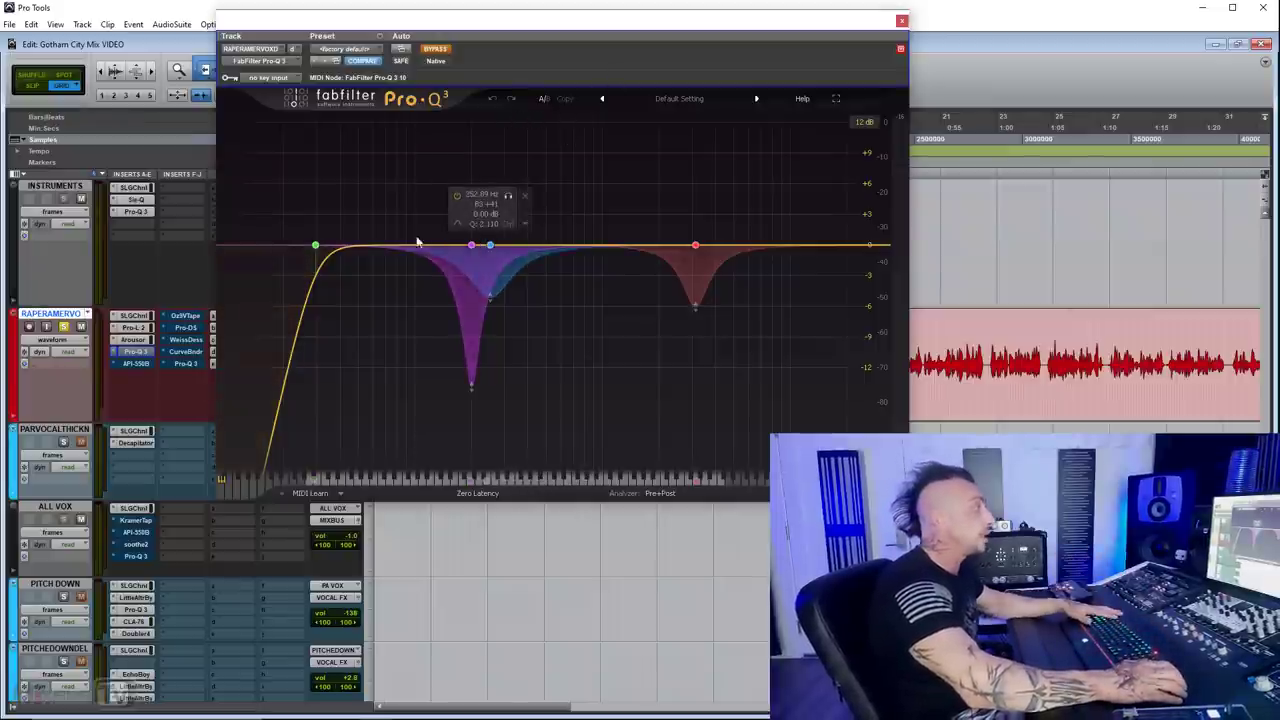
click(440, 50)
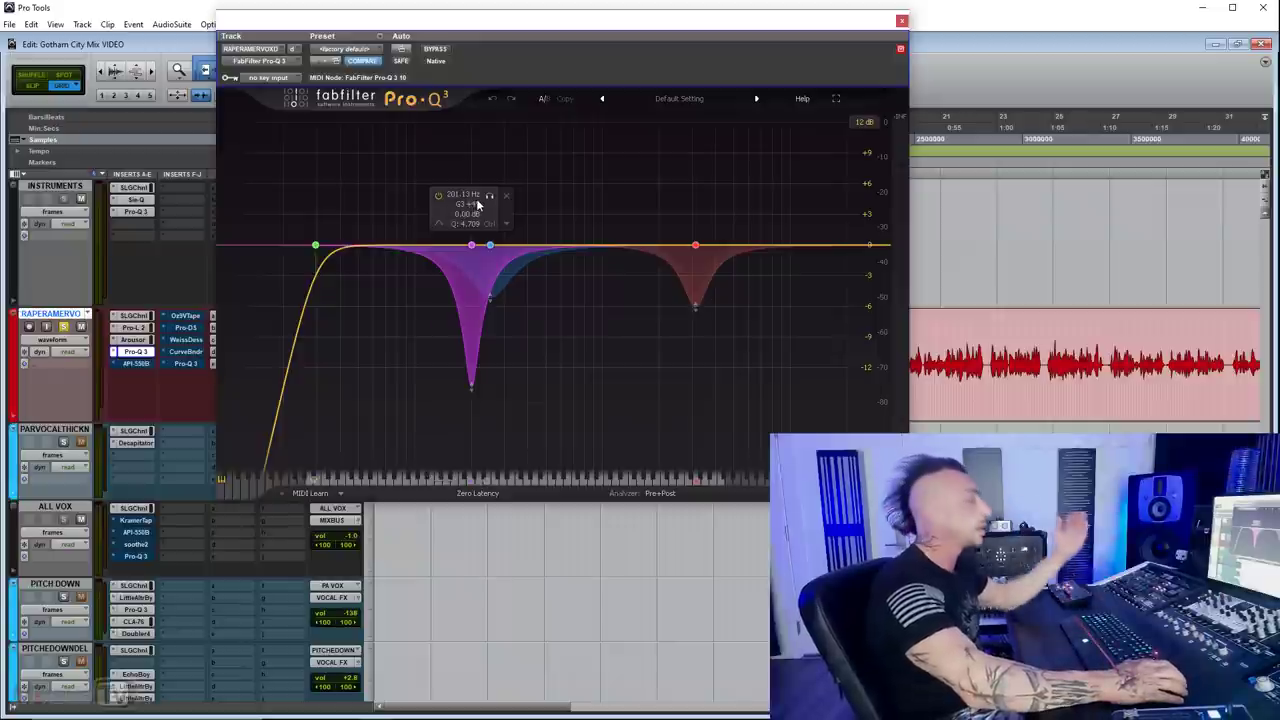
click(145, 315)
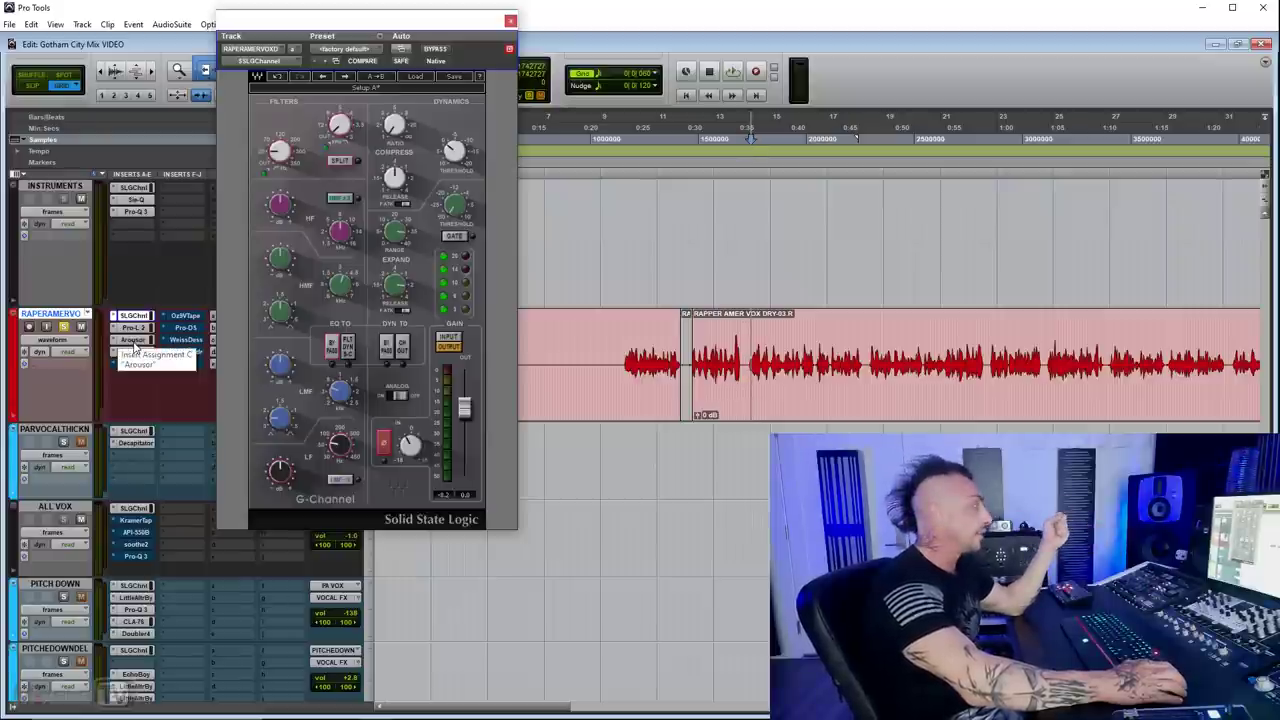
mouse_move(286, 265)
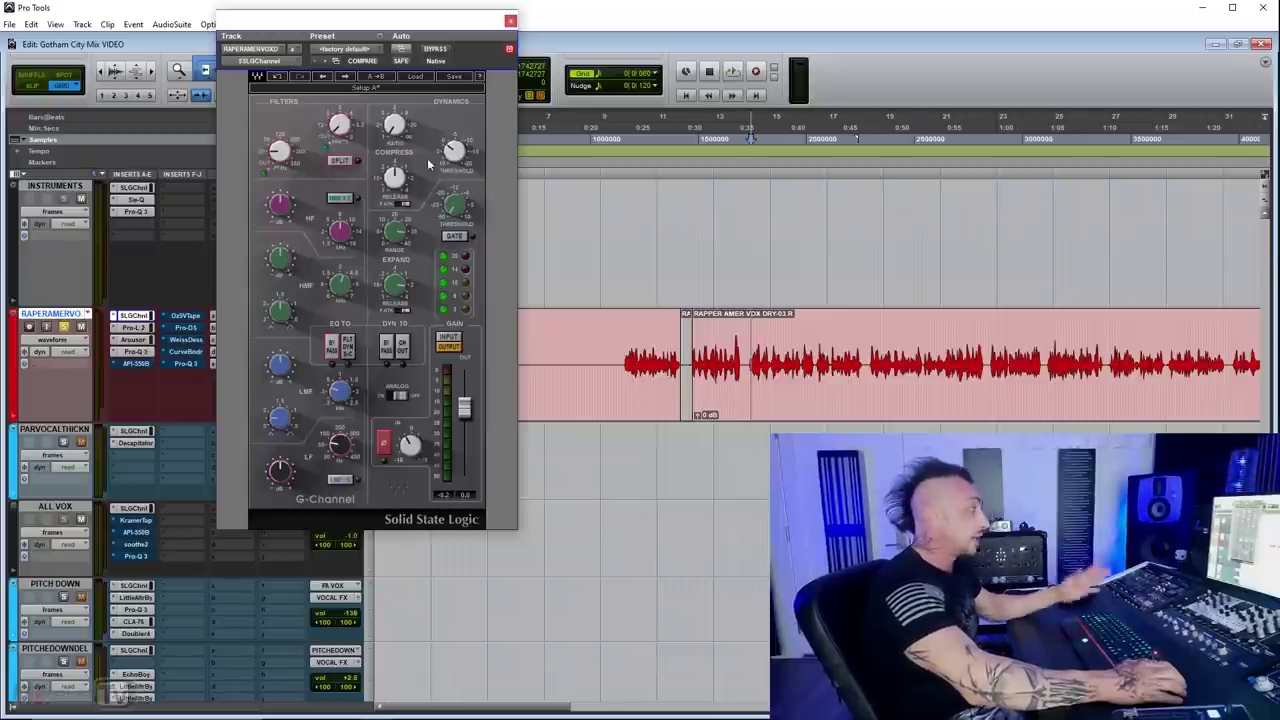
click(510, 20)
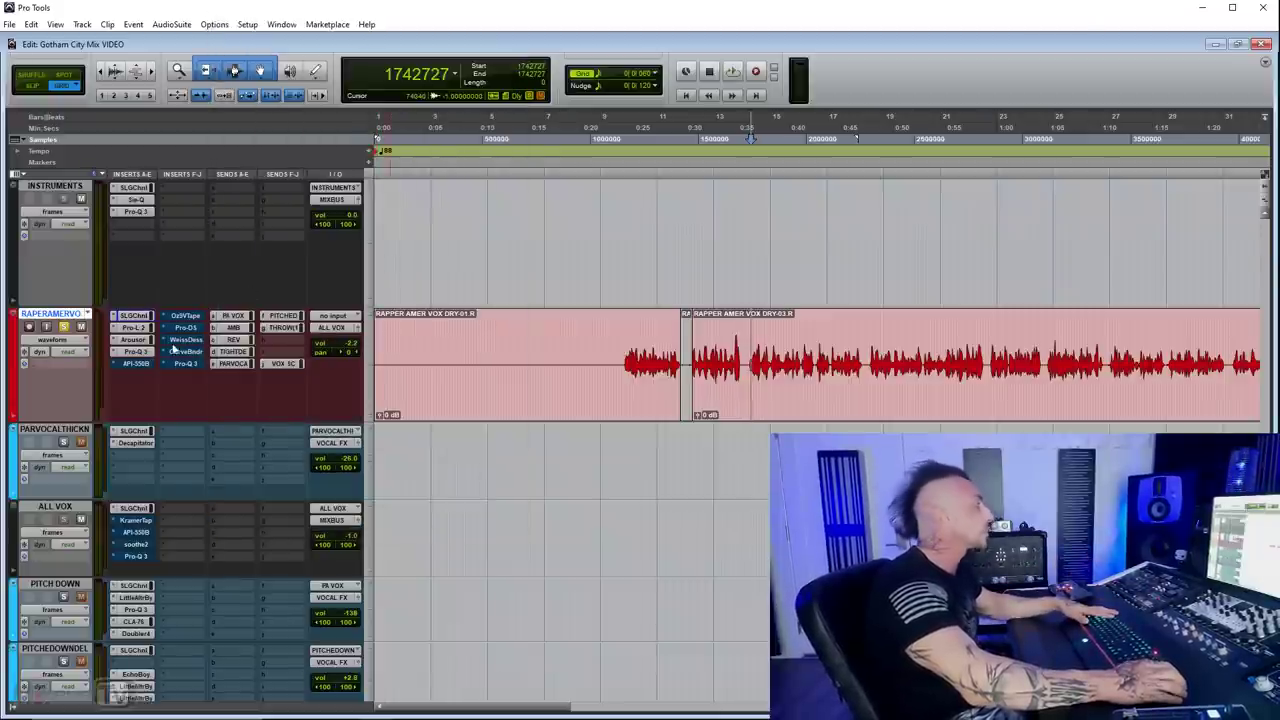
Compare the rap vocal with Pro-Q 3 bypassed and active during playback, leaving the equalizer active
click(135, 352)
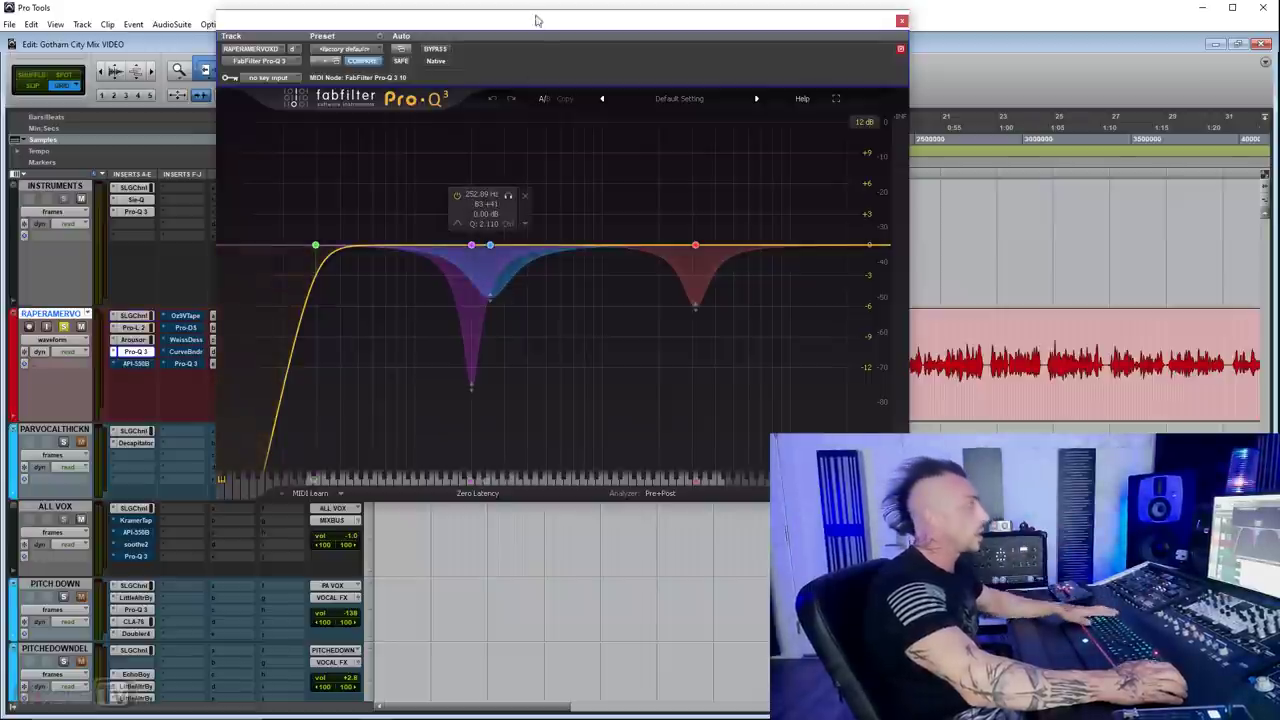
click(437, 50)
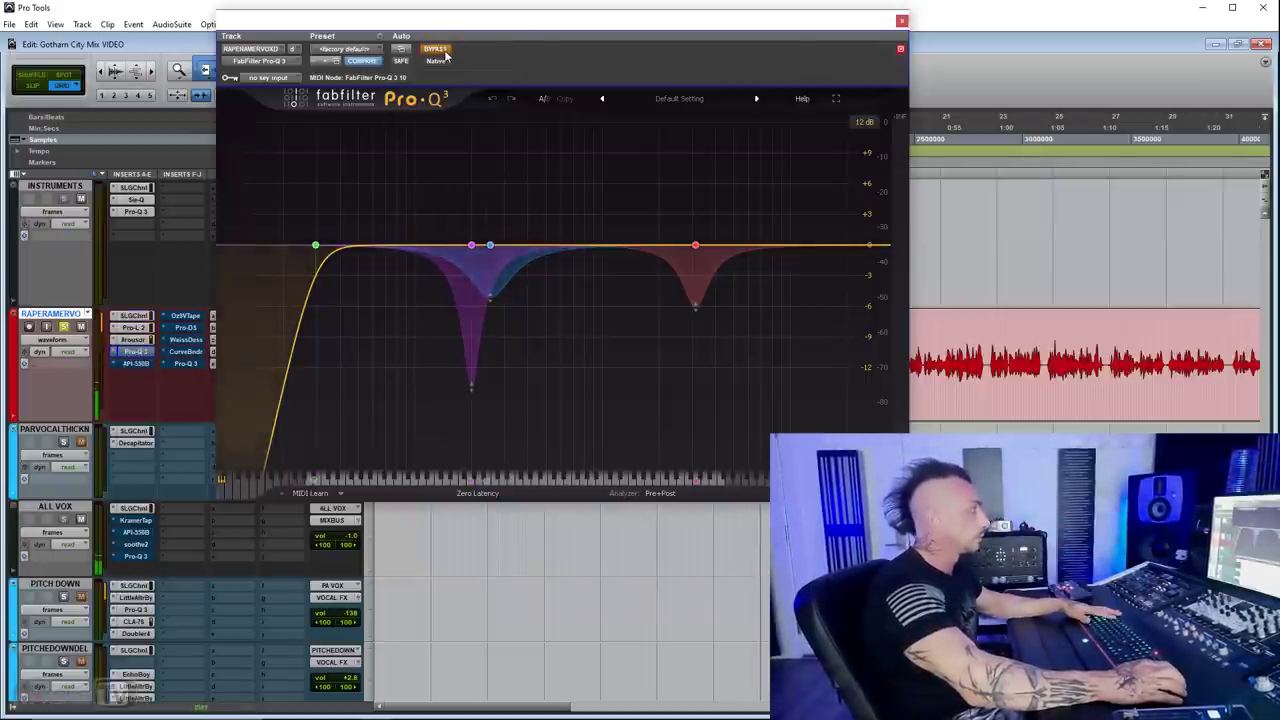
click(436, 50)
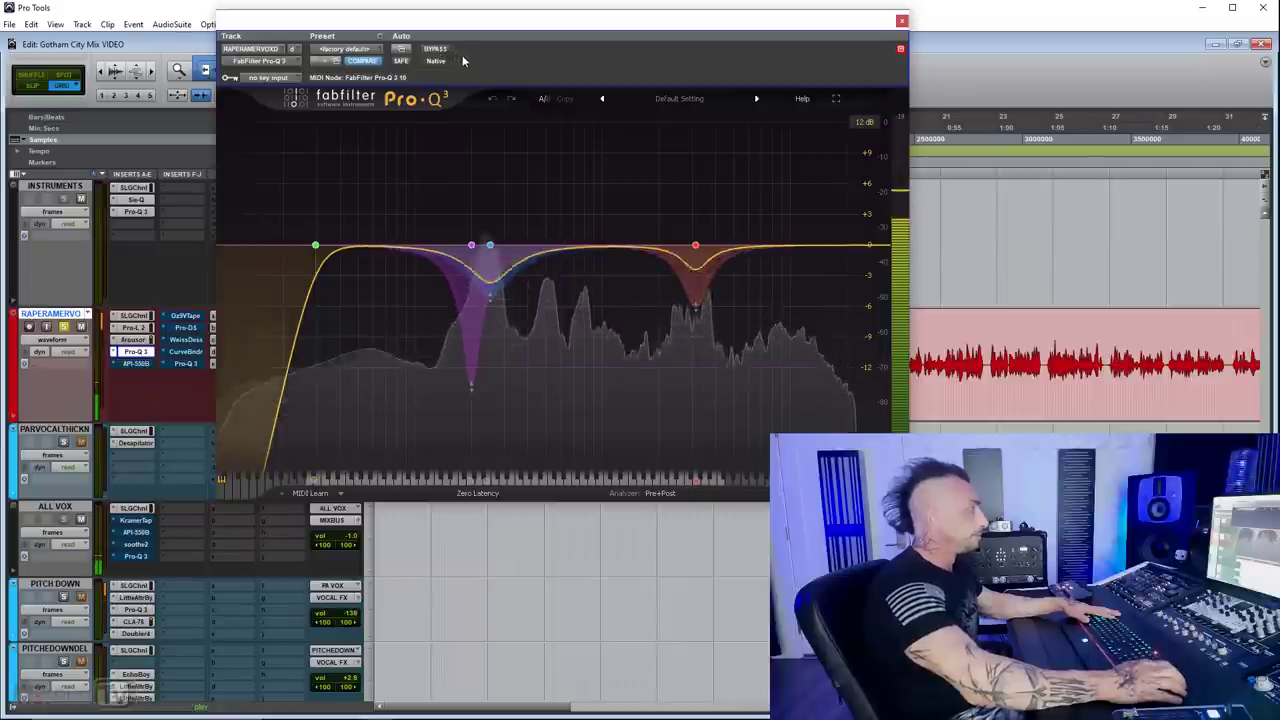
Audition Pro-Q 3's 201 Hz and 252 Hz dynamic bands in solo, and inspect the band at about 3139 Hz
click(489, 197)
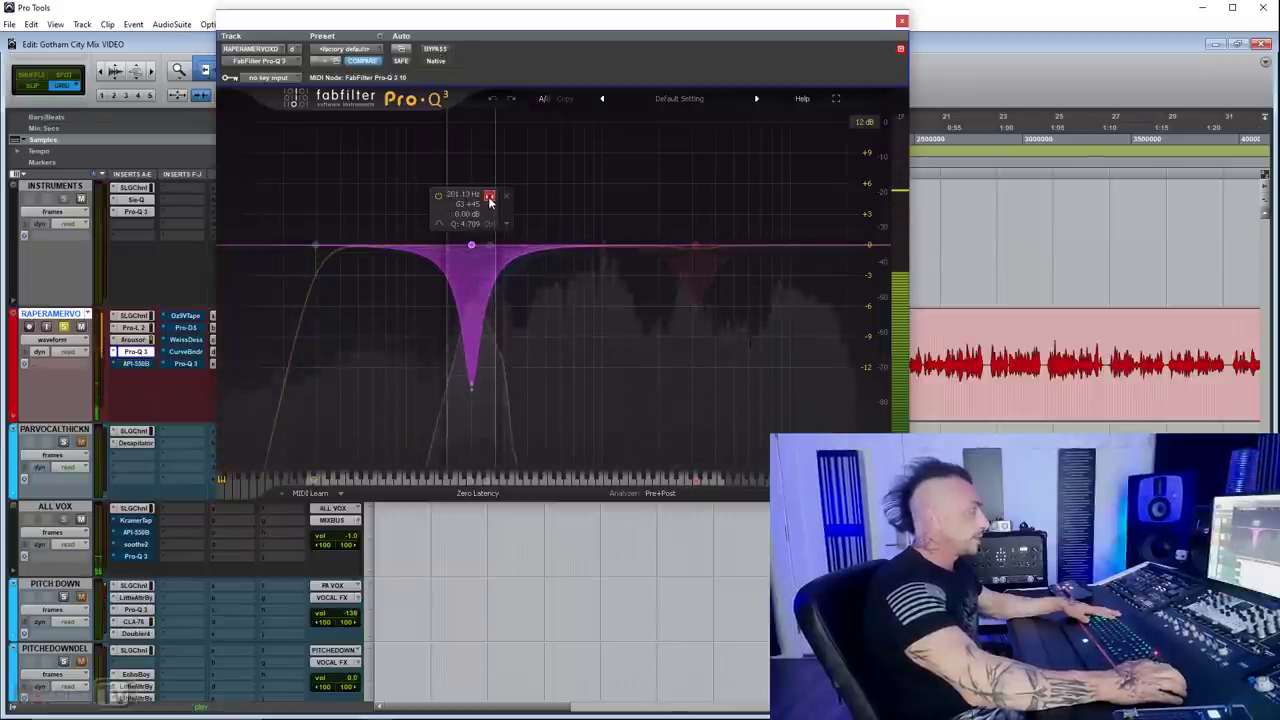
click(489, 197)
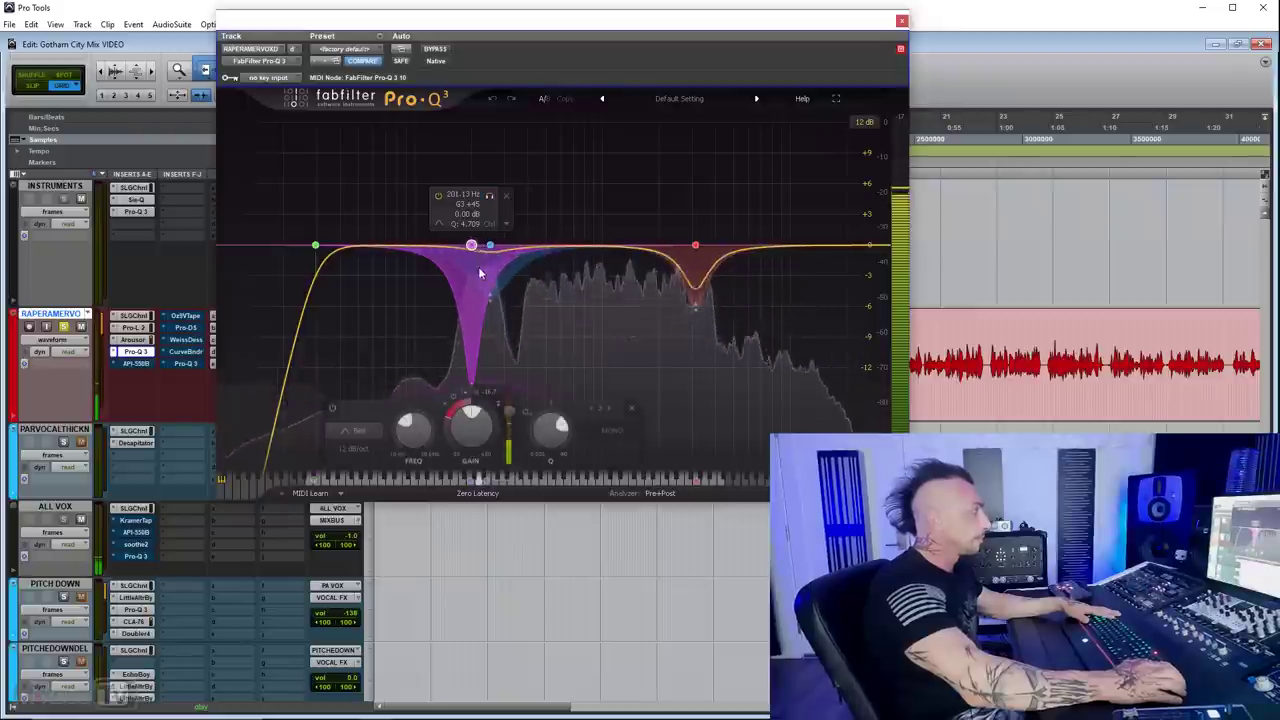
click(509, 198)
click(509, 197)
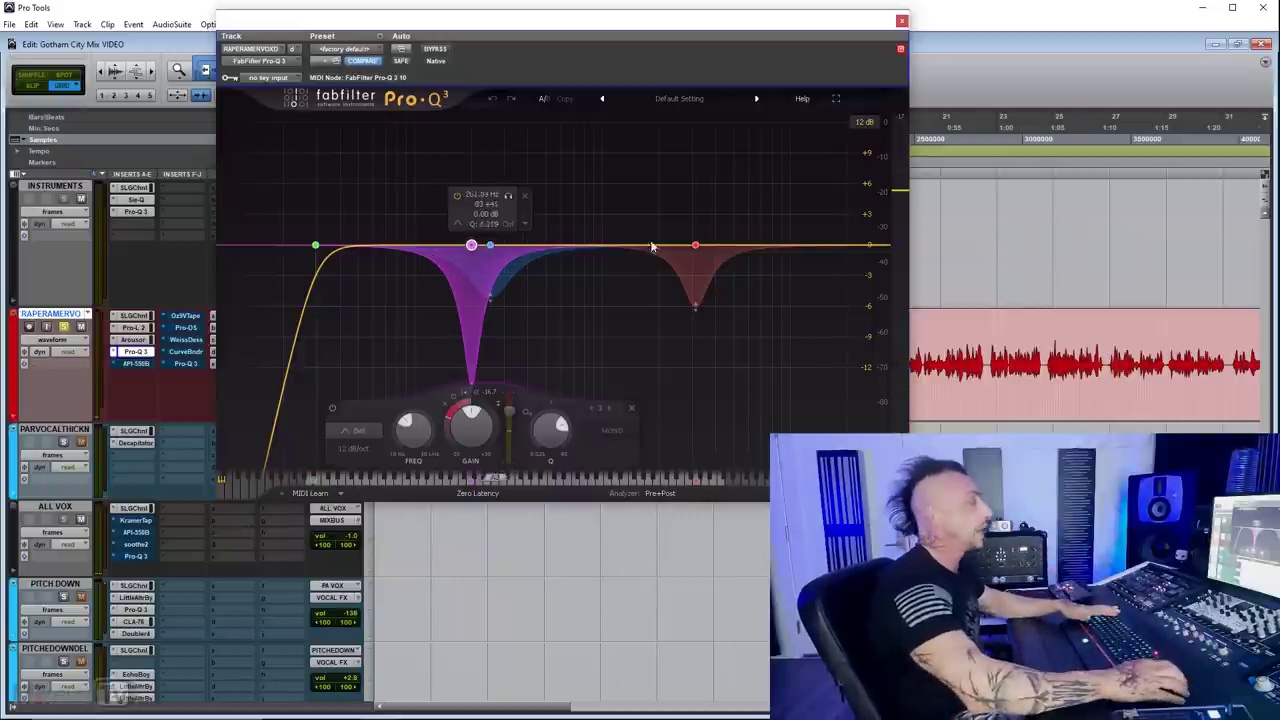
mouse_move(692, 249)
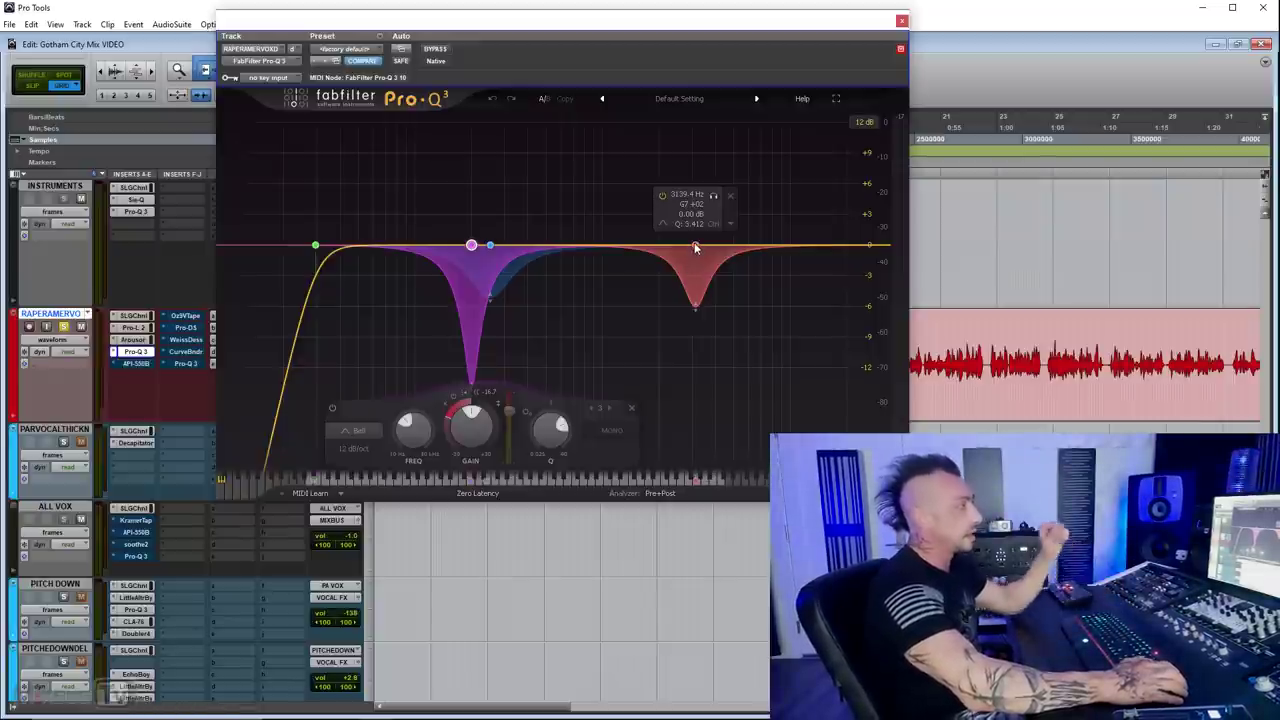
click(900, 21)
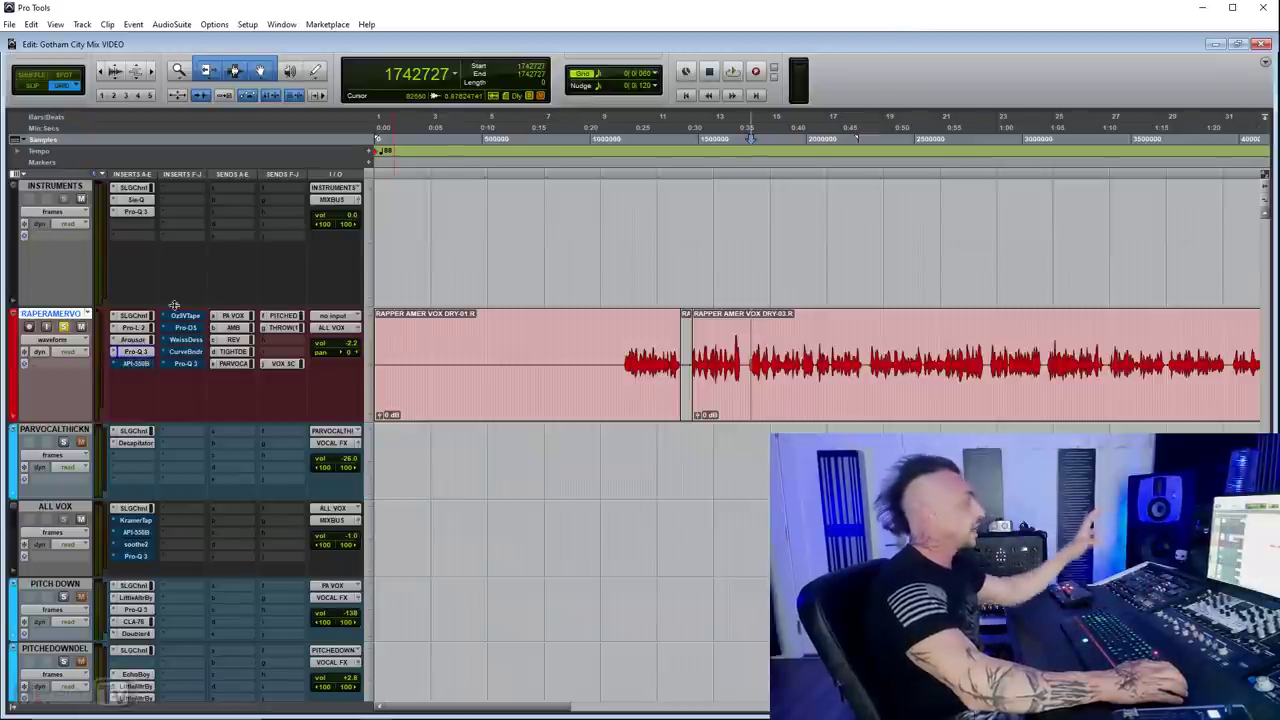
Activate the API-550B equalizer in slot E of the rap vocal during playback, leaving its window closed
click(136, 352)
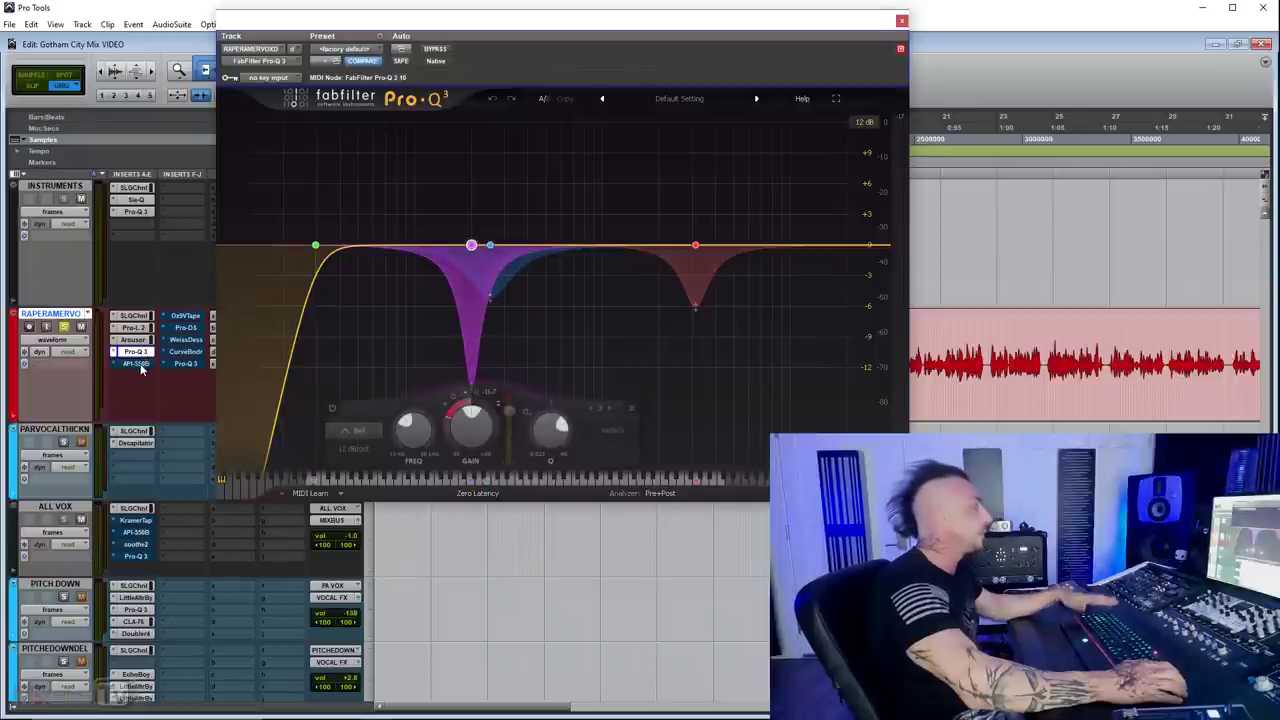
click(140, 365)
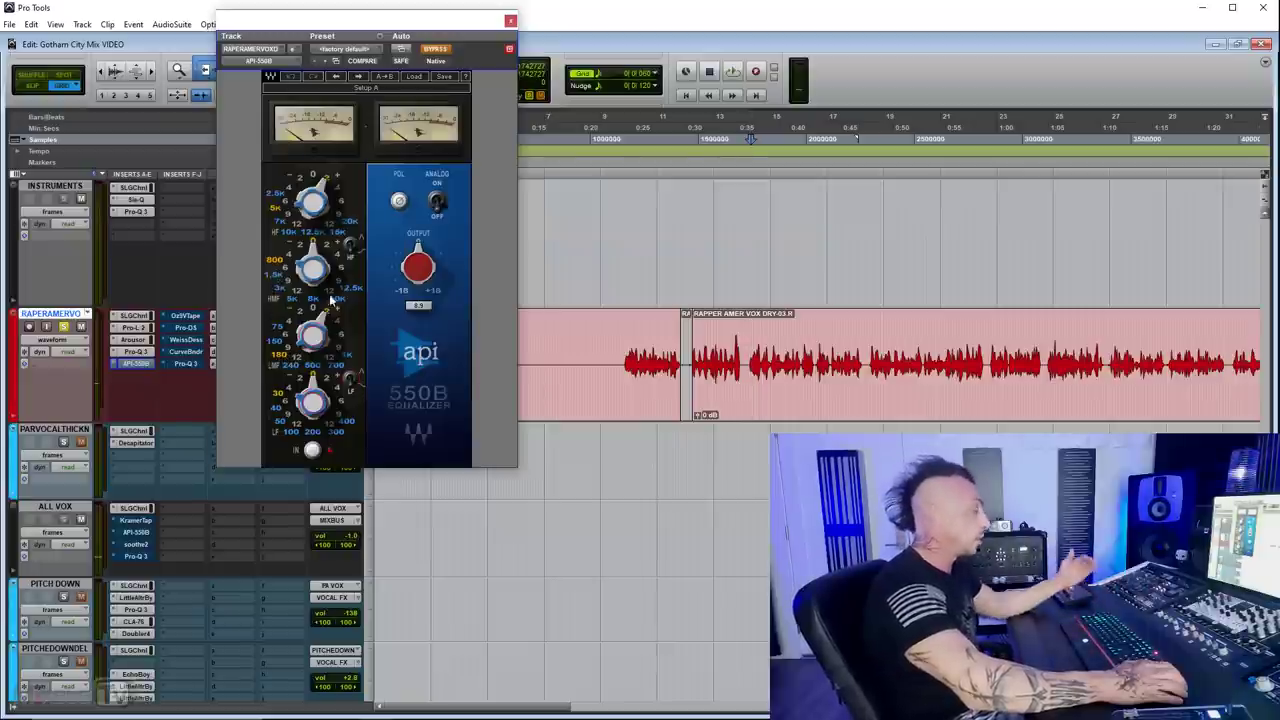
key(space)
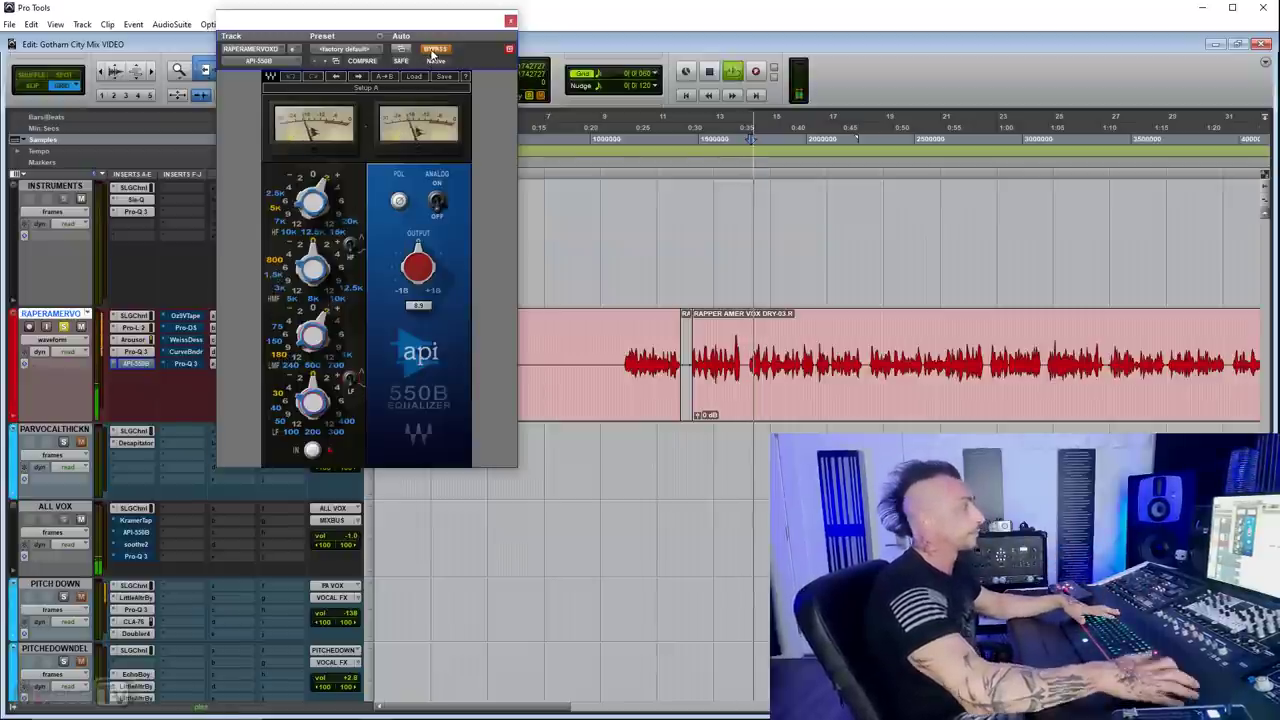
click(435, 48)
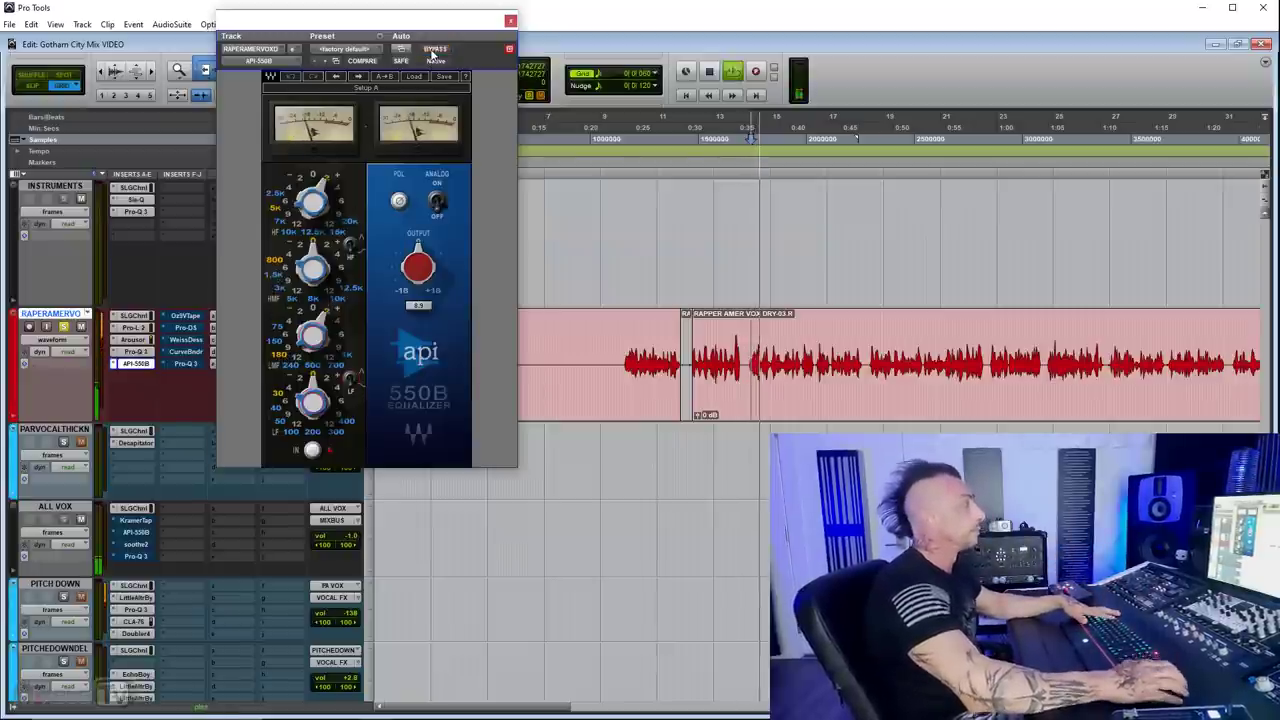
click(510, 20)
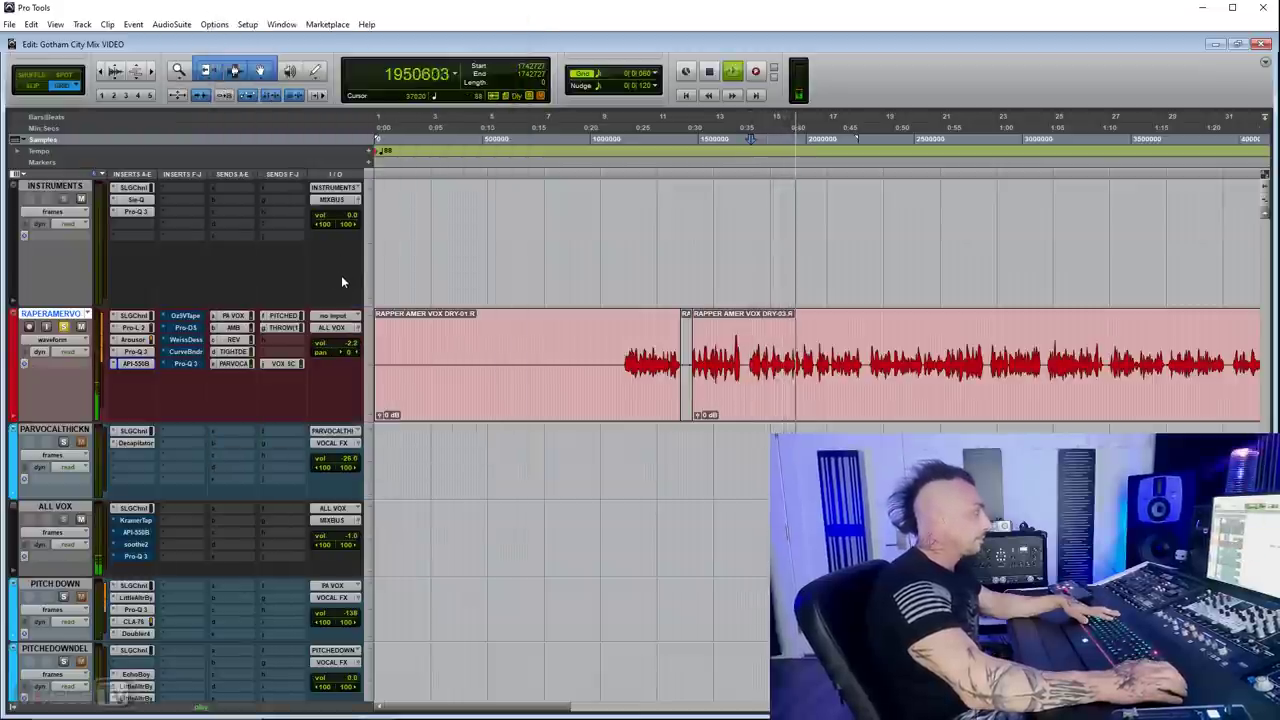
key(space)
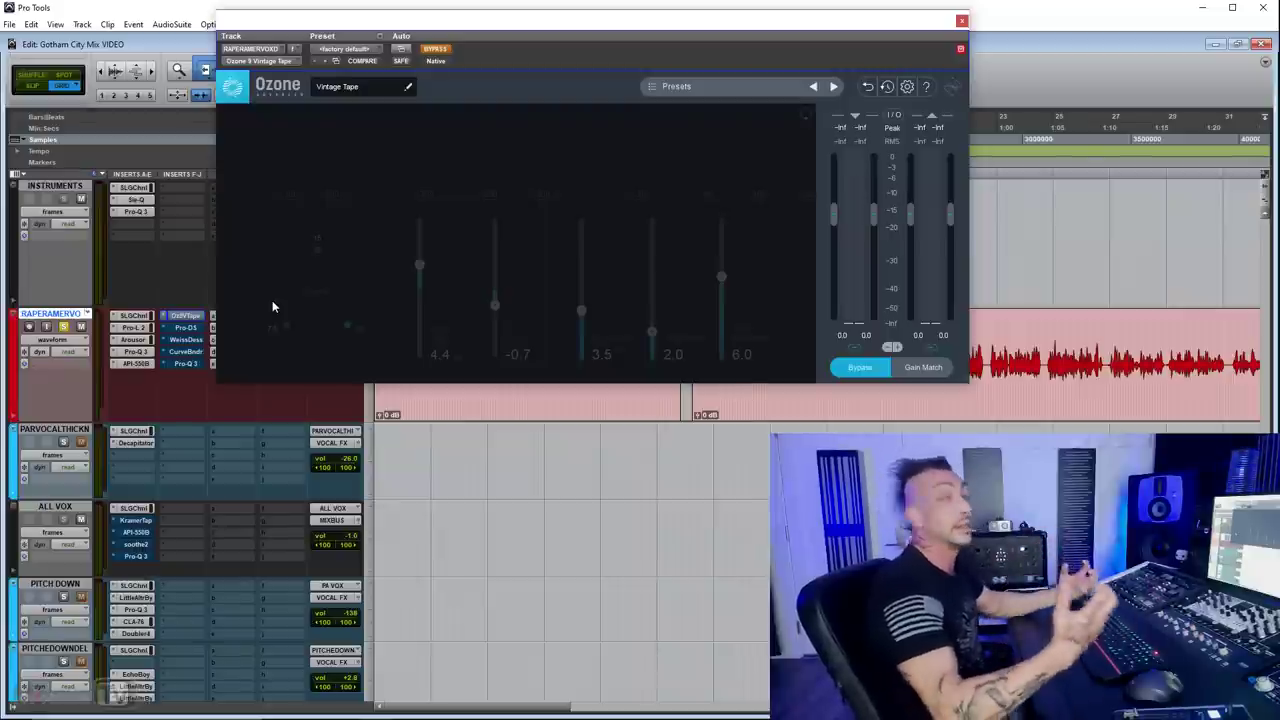
Activate Ozone 9 Vintage Tape in slot F of the rap vocal and play the vocal through it
drag(538, 20, 410, 52)
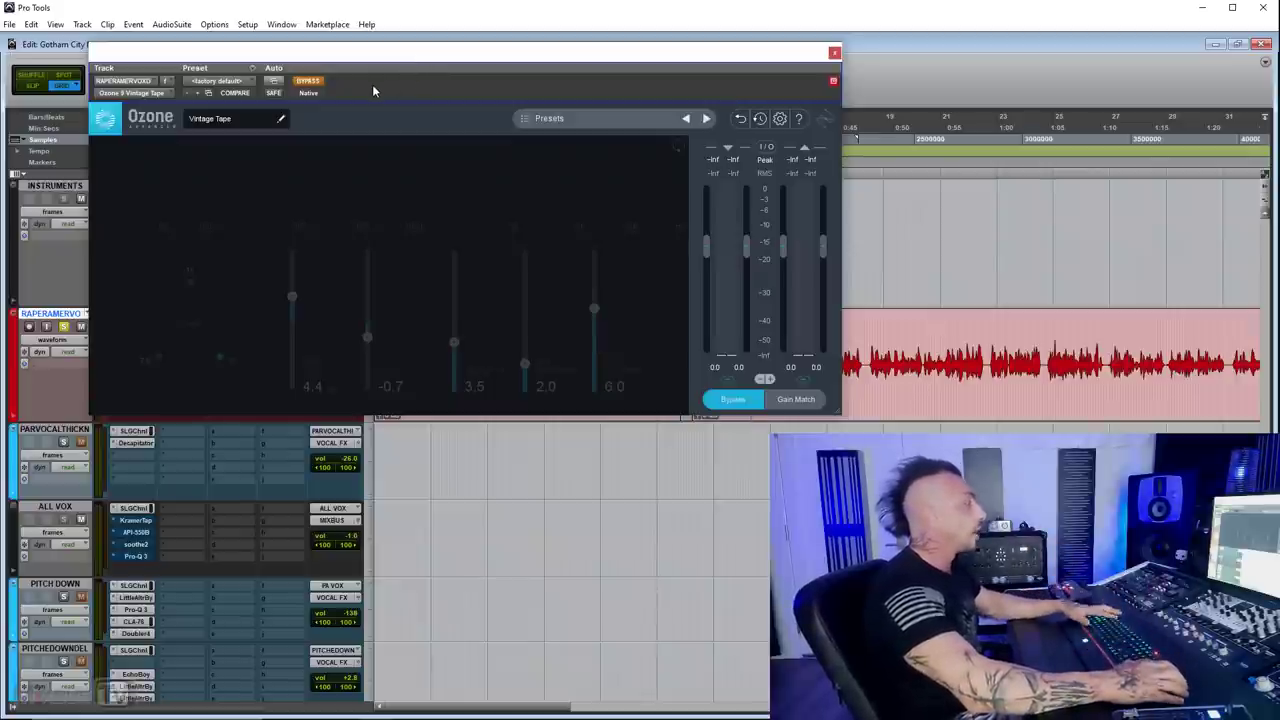
click(312, 82)
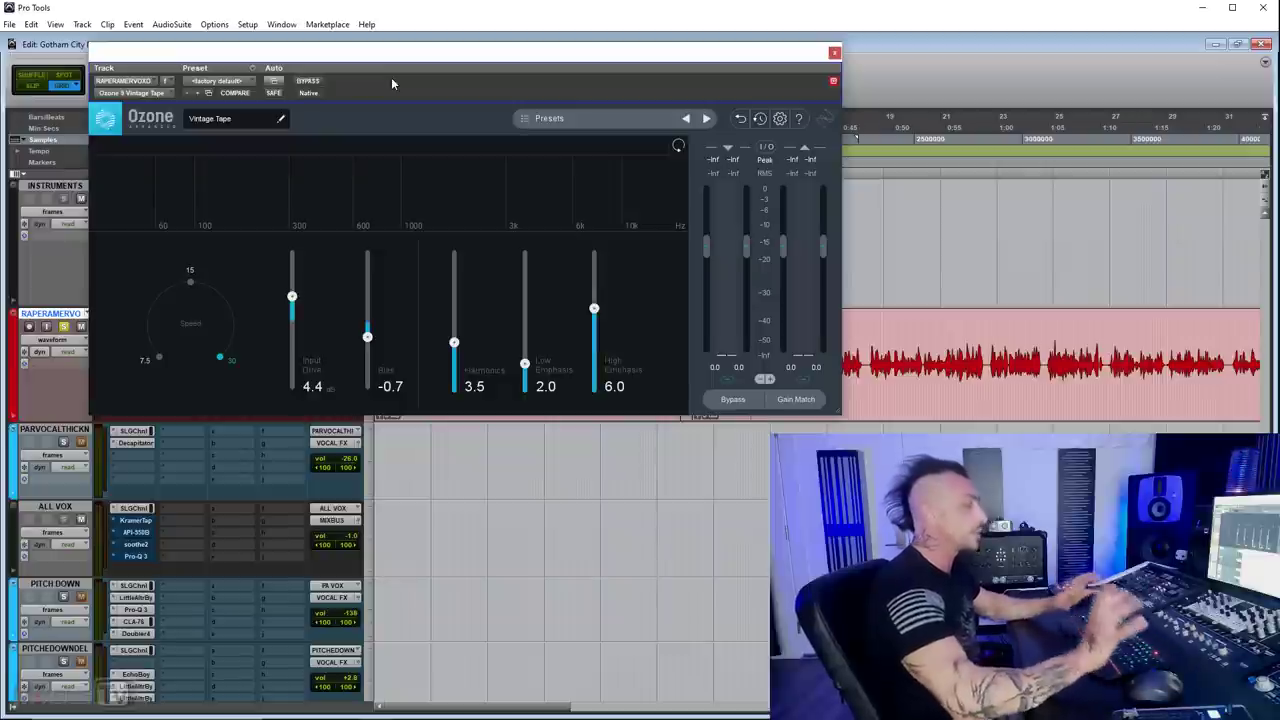
key(space)
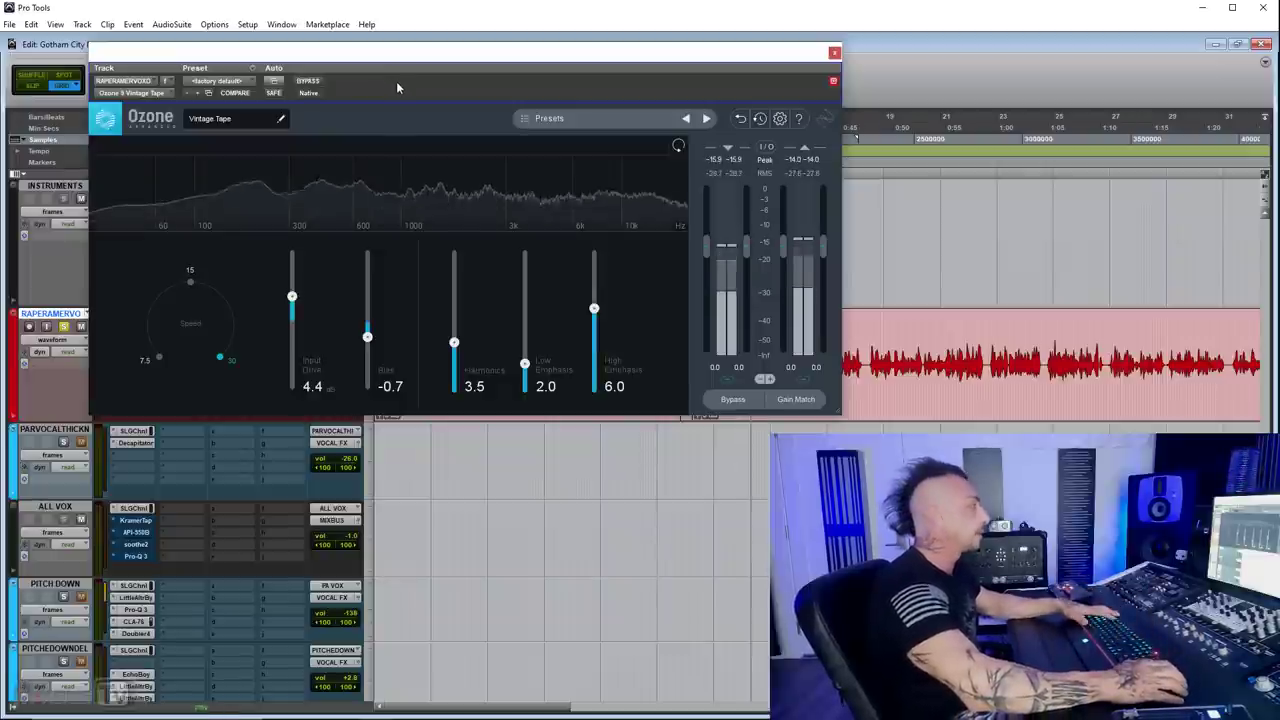
Compare the rap vocal with Vintage Tape bypassed and active, leaving the tape saturation active
click(311, 82)
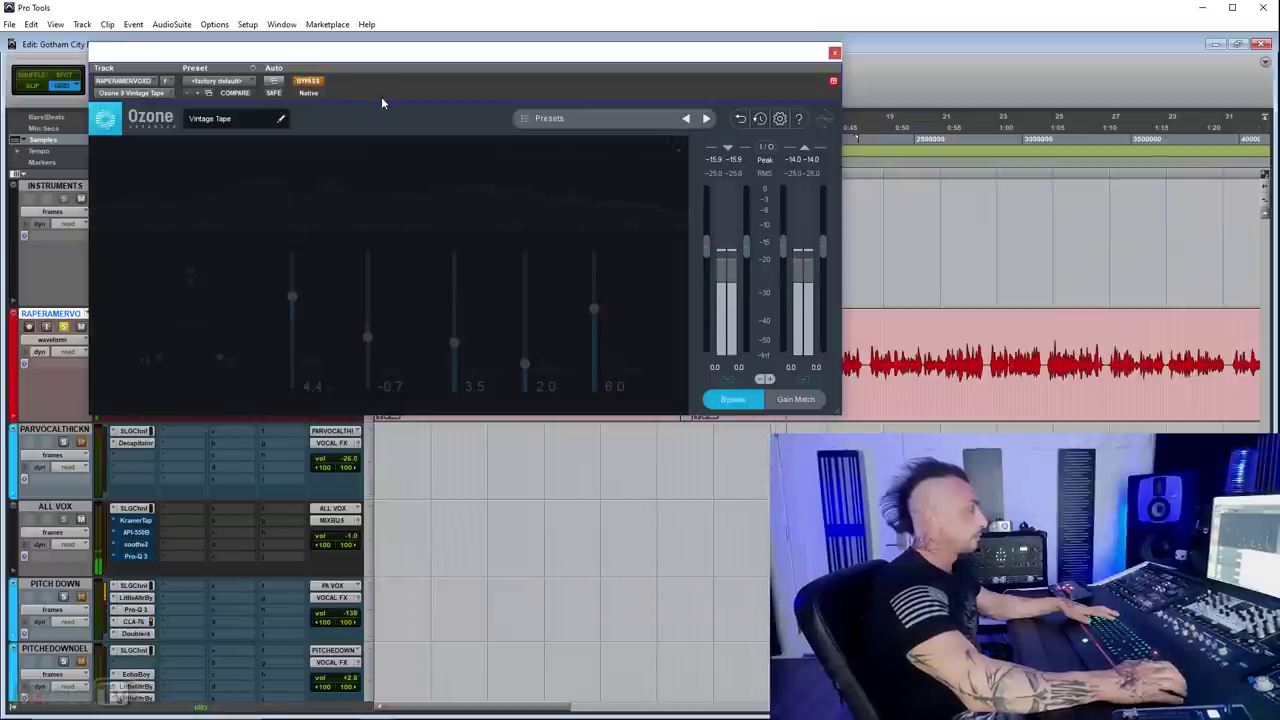
click(311, 82)
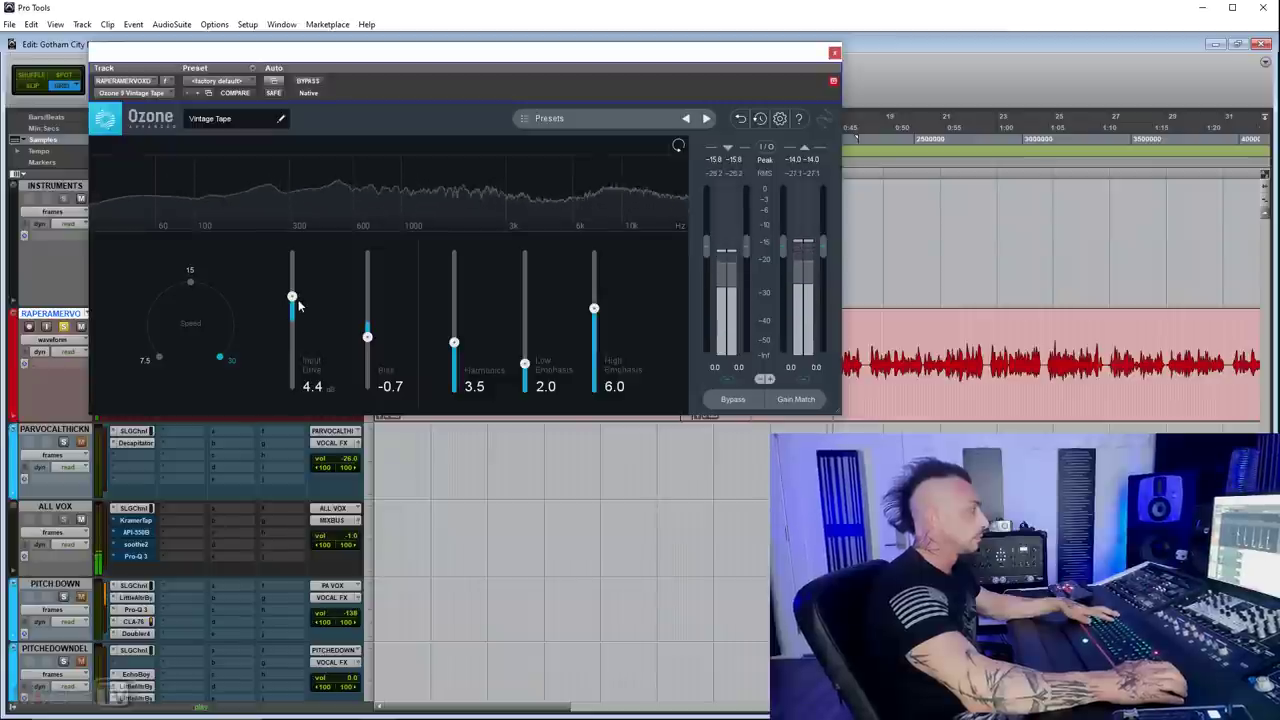
click(311, 82)
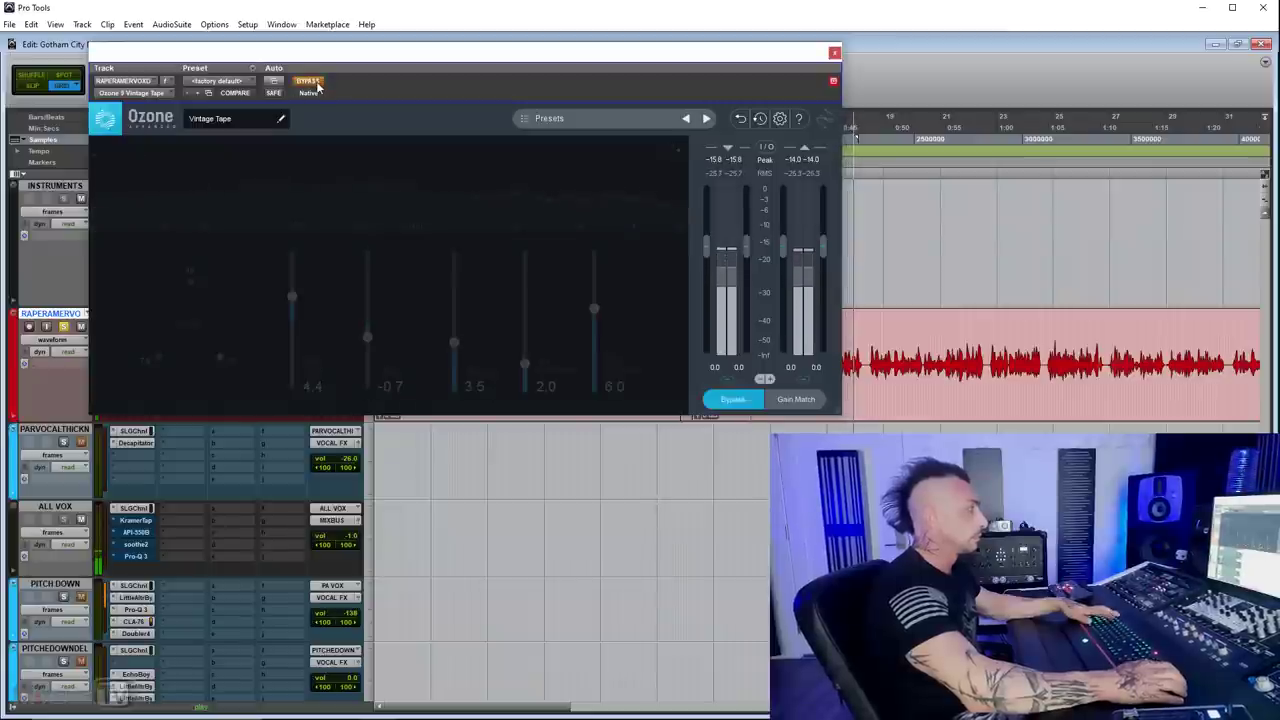
click(311, 82)
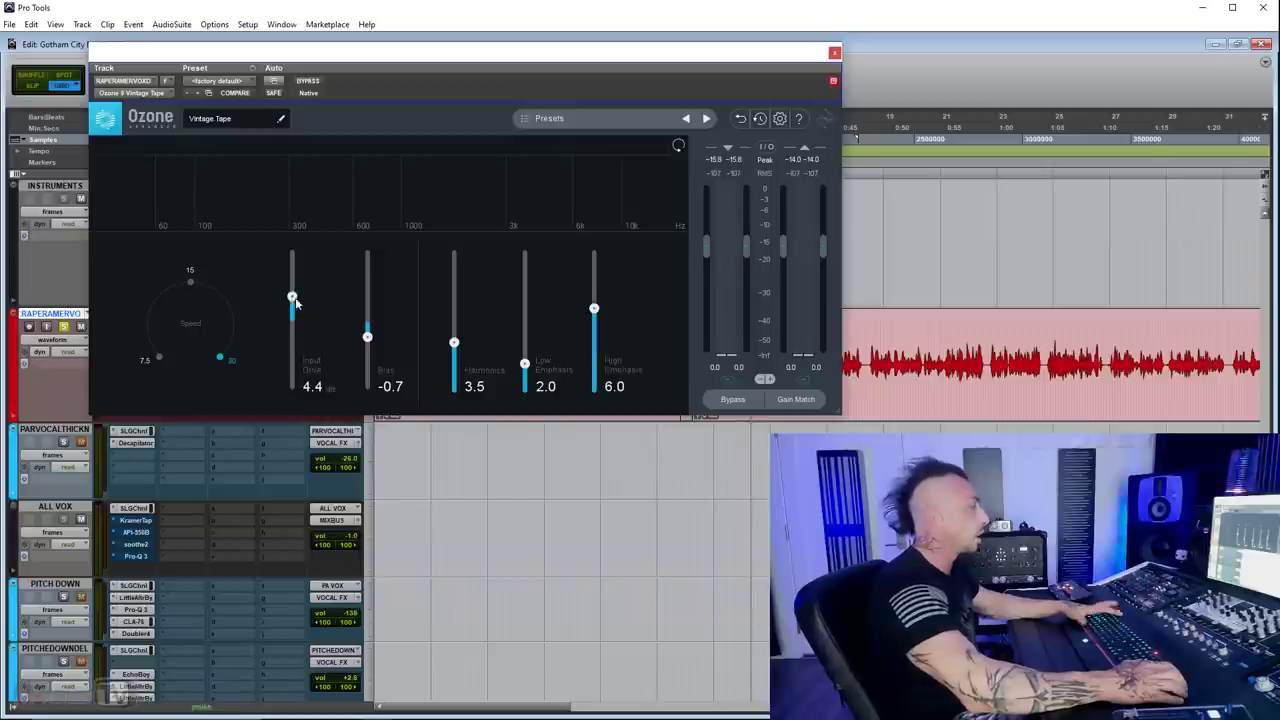
Lower Vintage Tape's input drive to 3.8 dB, check it in playback and close its window
mouse_move(292, 297)
mouse_down()
mouse_move(292, 248)
mouse_move(298, 302)
mouse_up()
key(space)
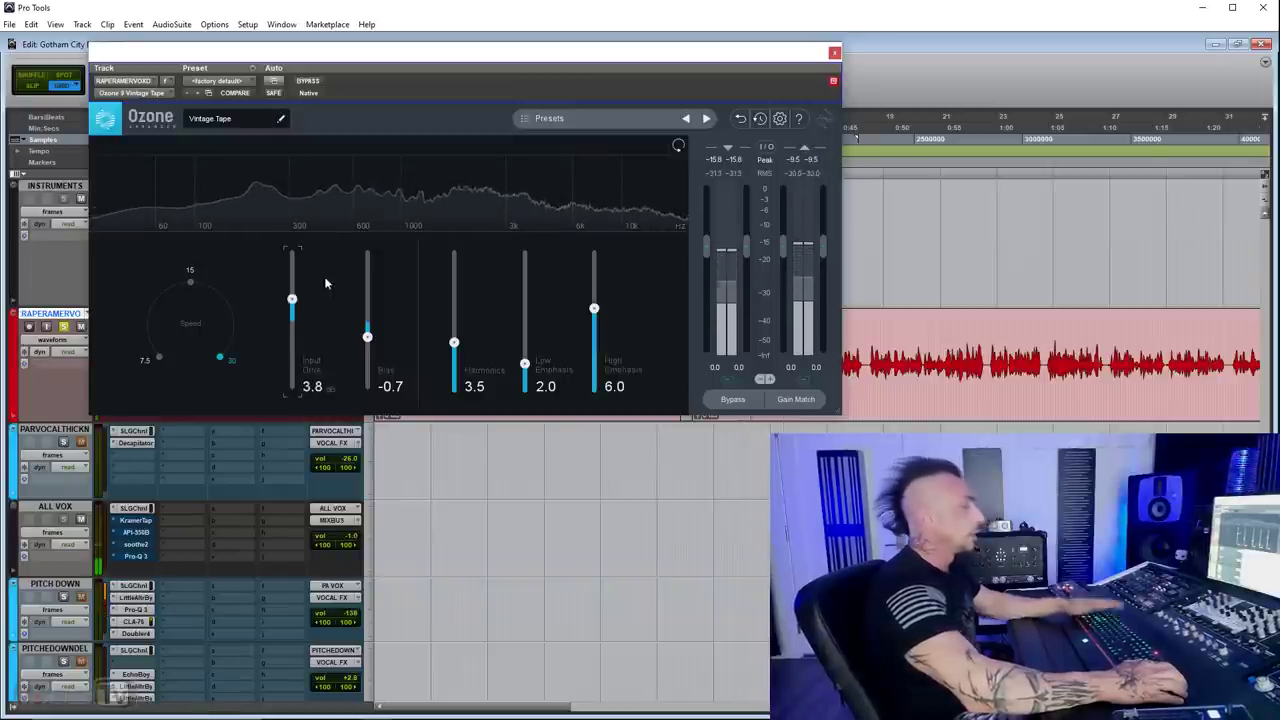
click(835, 53)
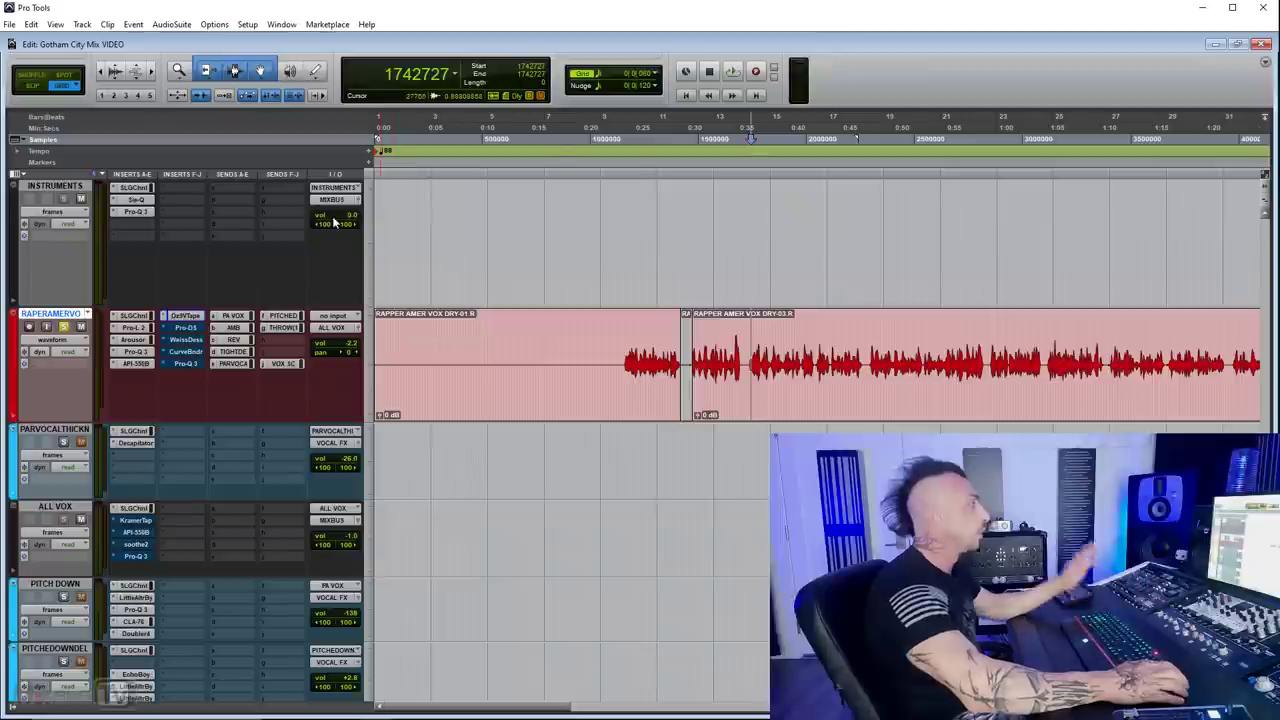
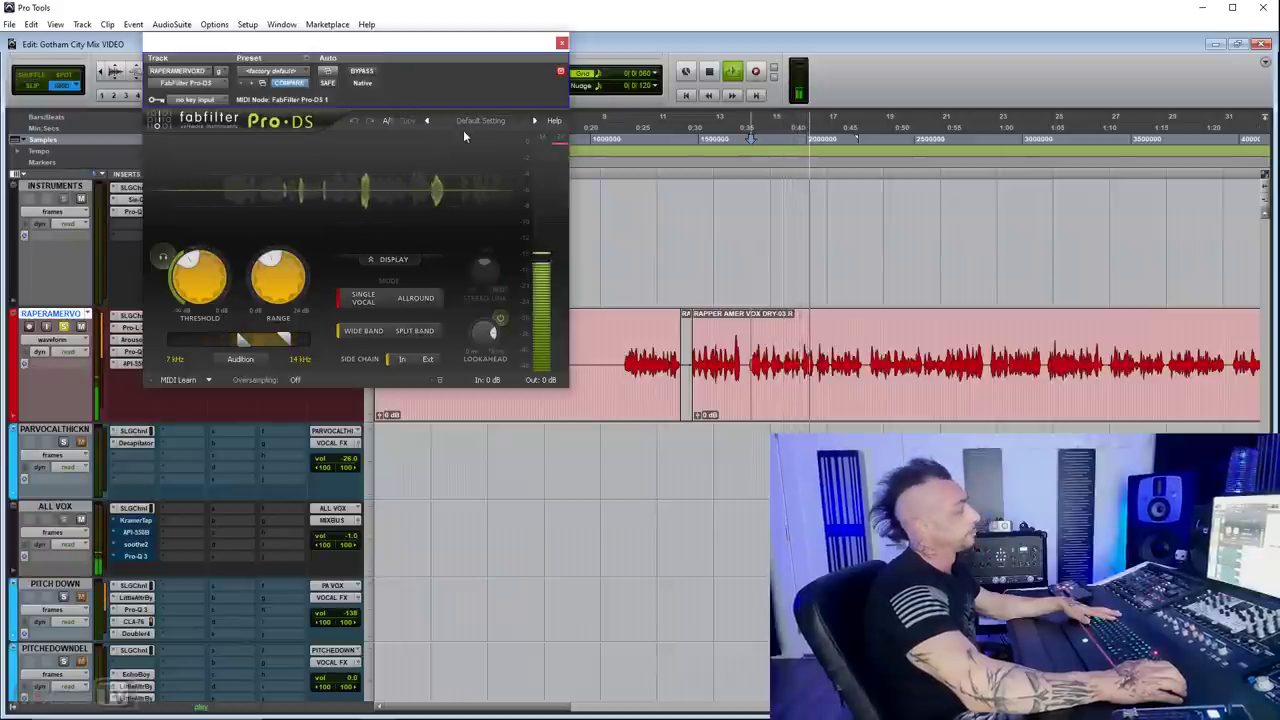
Bypass FabFilter Pro-DS in slot G of the rap vocal, stop playback and close its window
click(364, 72)
key(space)
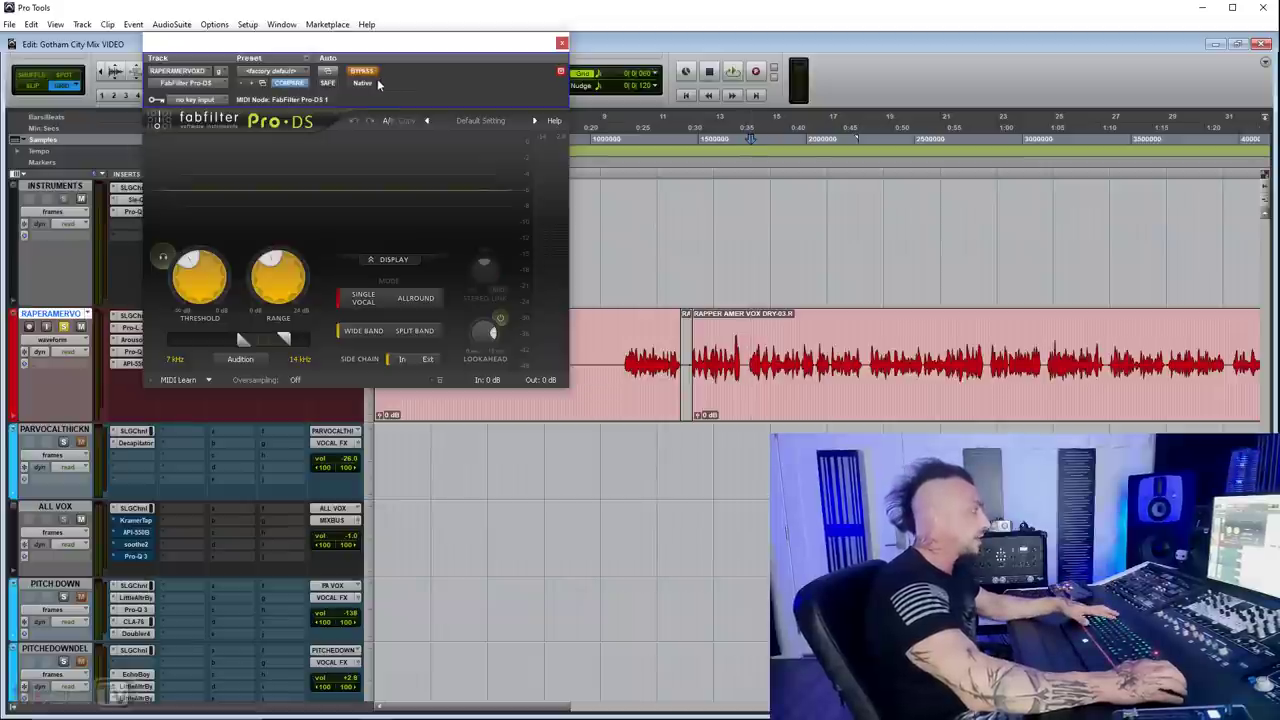
click(562, 44)
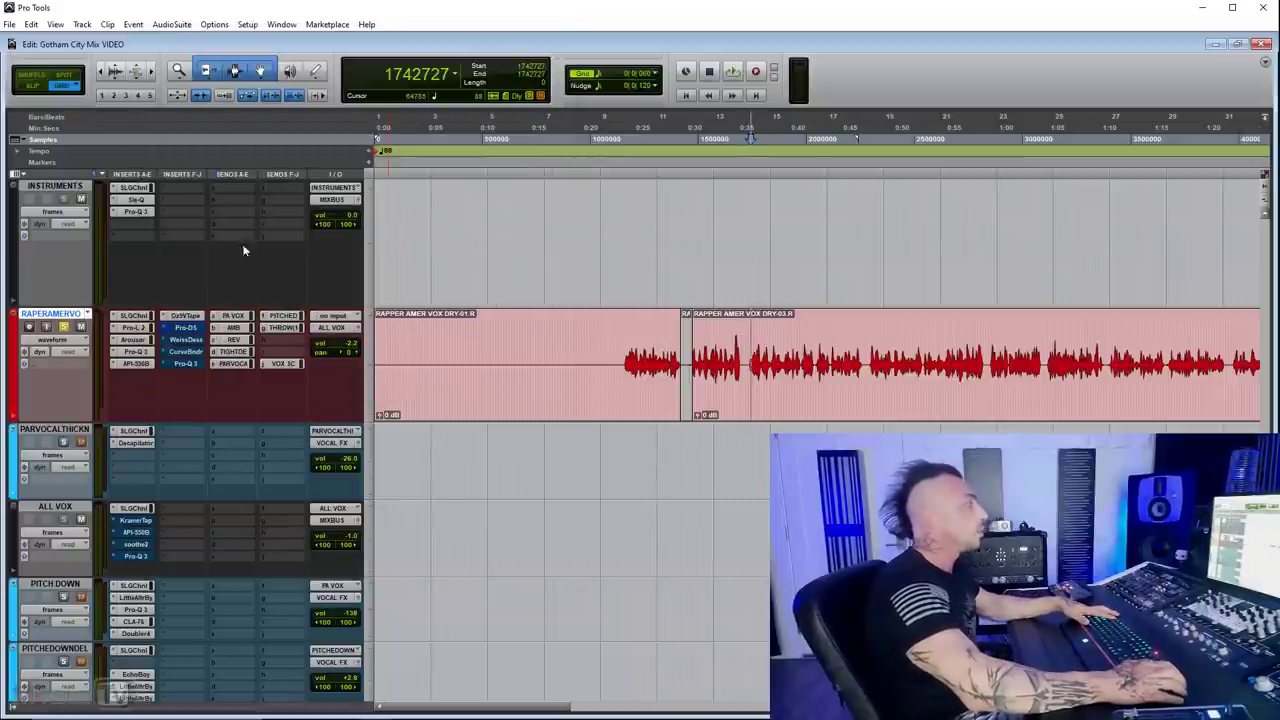
Open Weiss Deess in slot H of the rap vocal, activate it and play the vocal through it
click(195, 342)
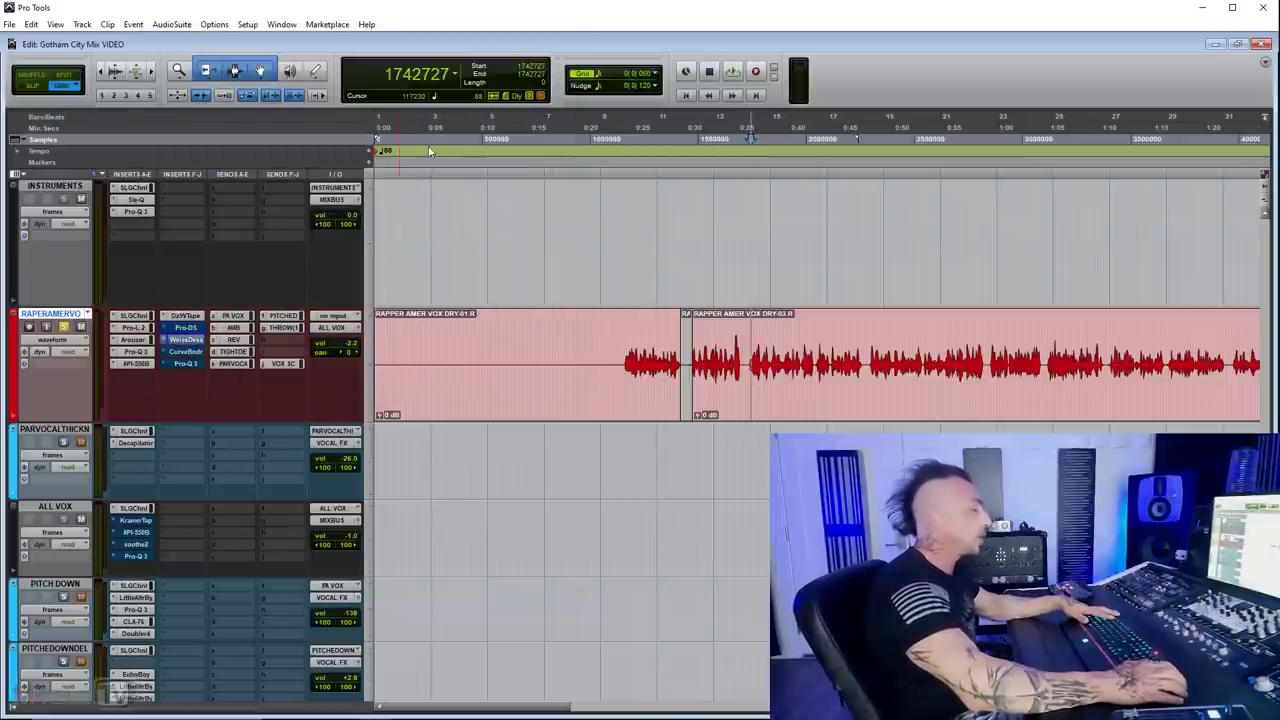
drag(458, 50, 421, 47)
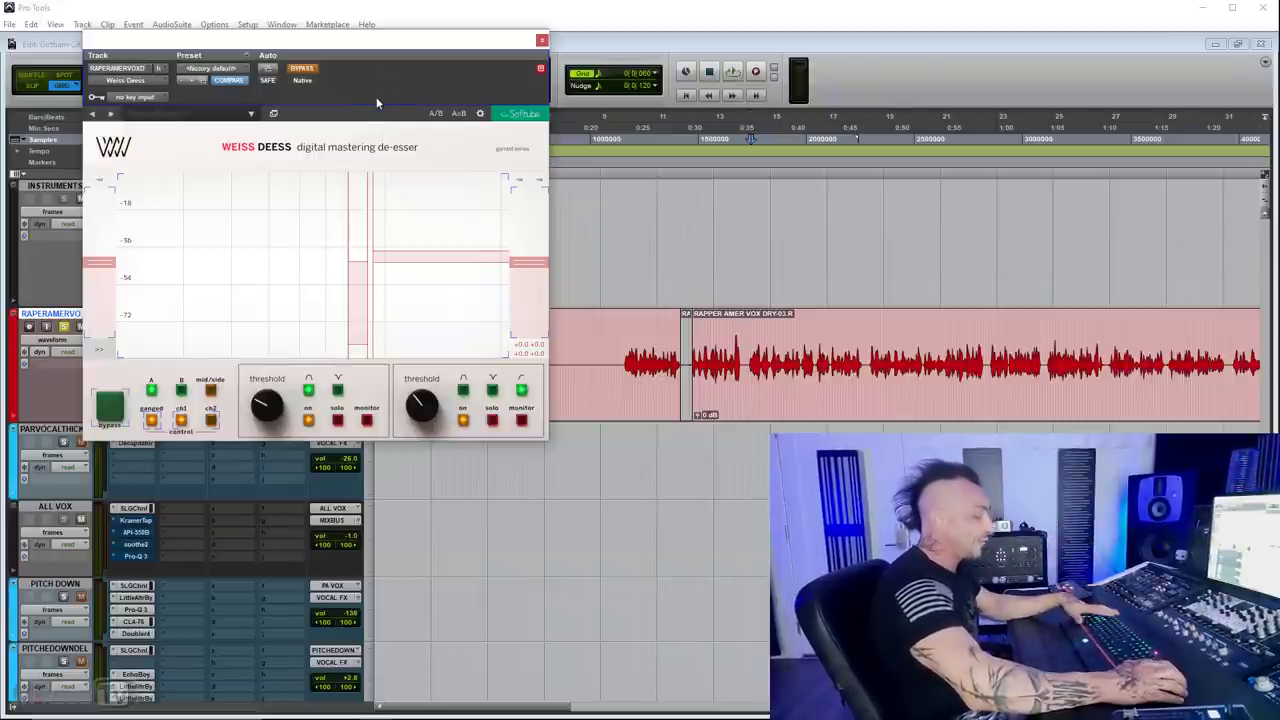
click(301, 68)
key(space)
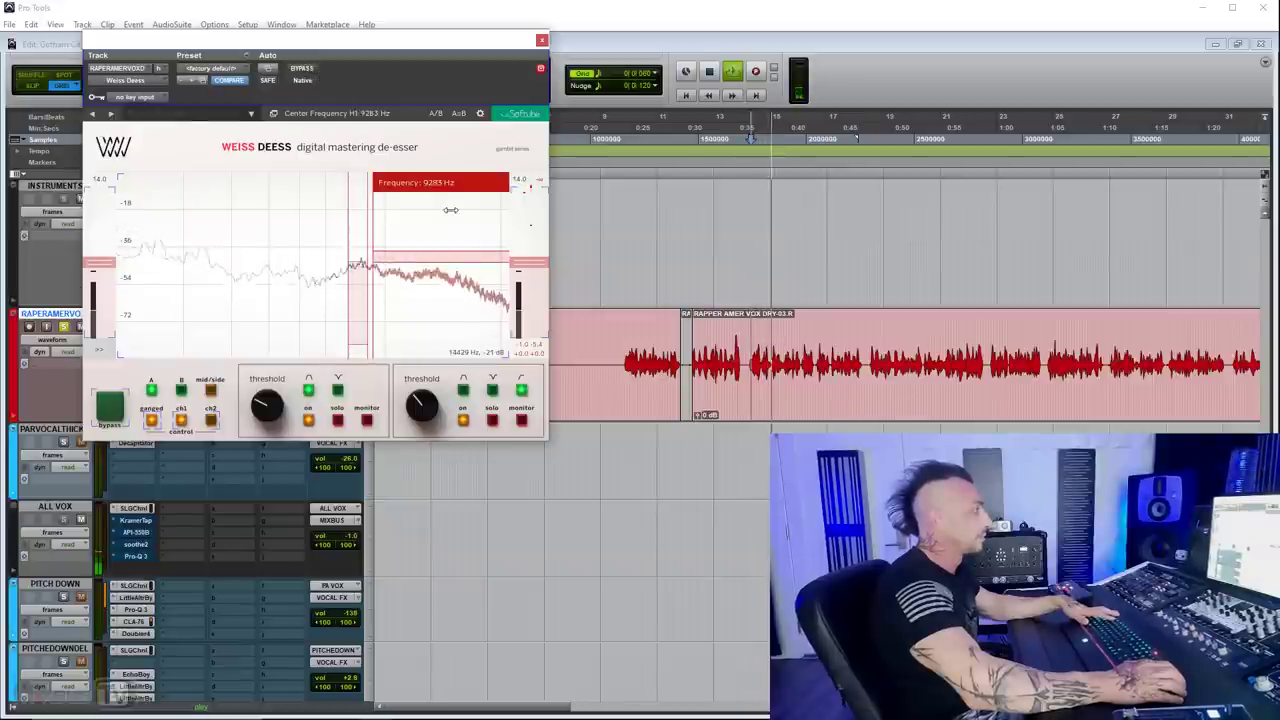
Solo the high and low bands of Weiss Deess in turn during playback, then stop and close the de-esser
click(492, 420)
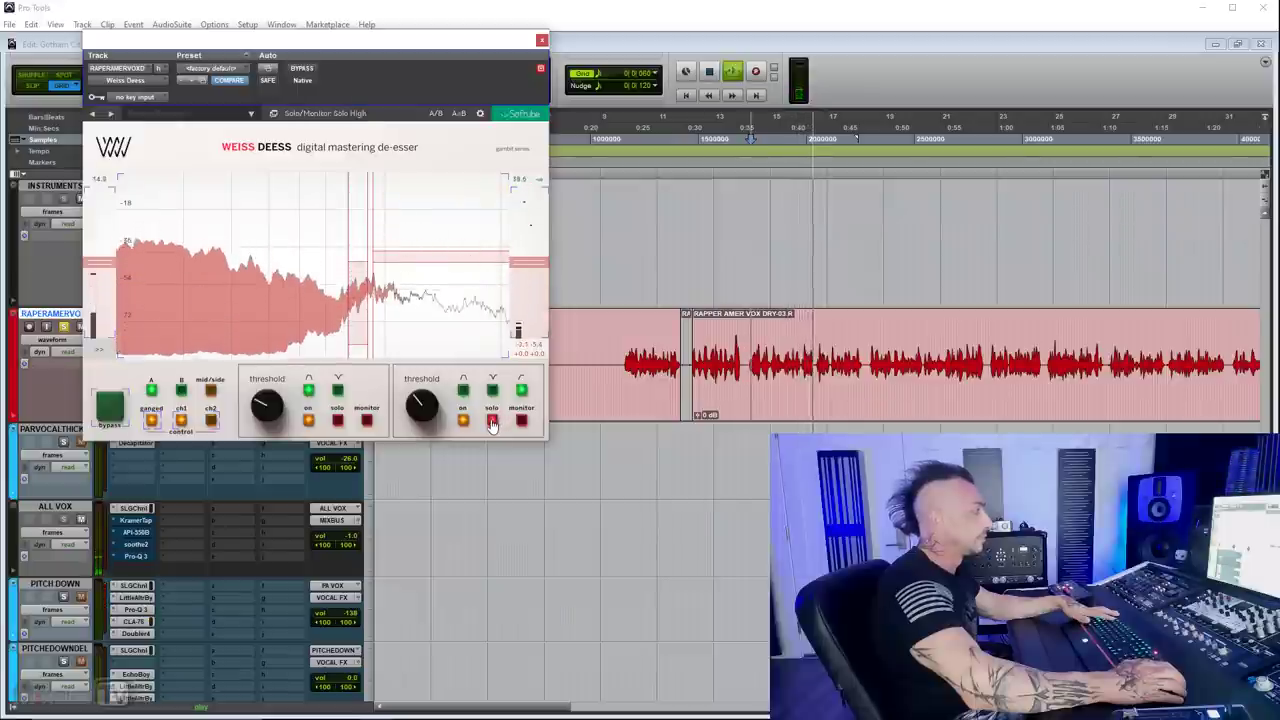
click(492, 420)
click(337, 420)
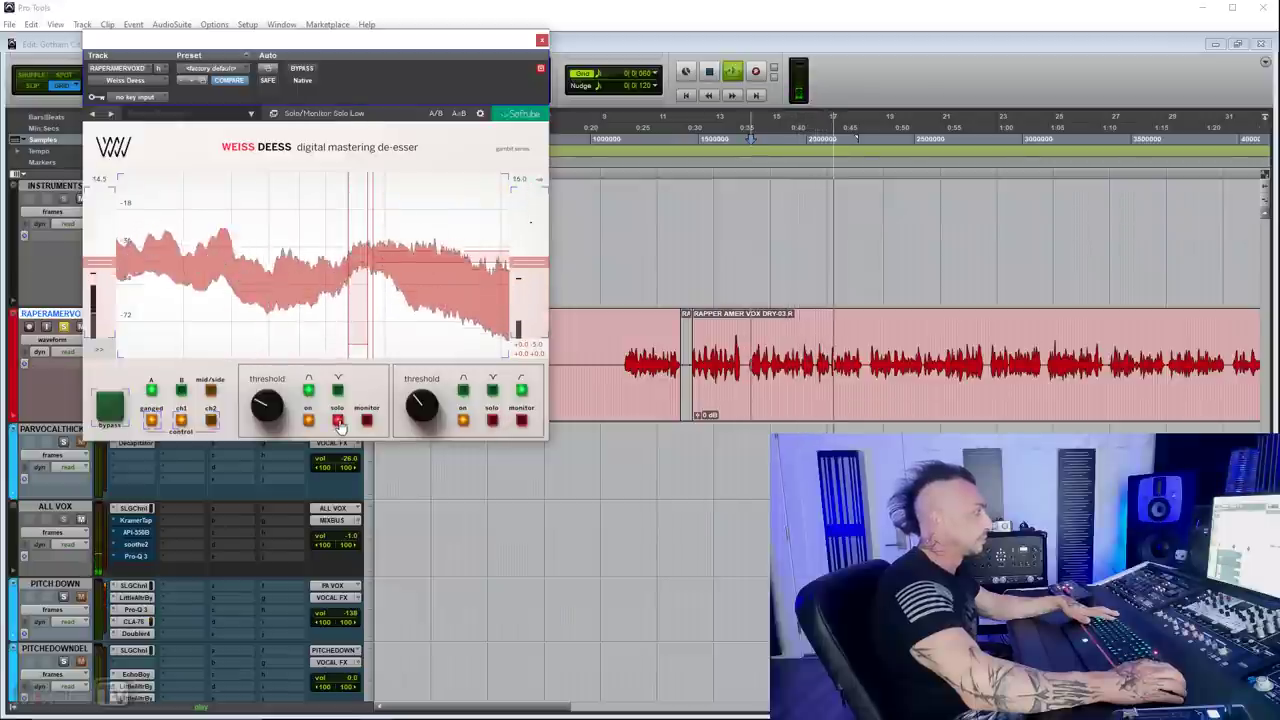
key(space)
key(ctrl+w)
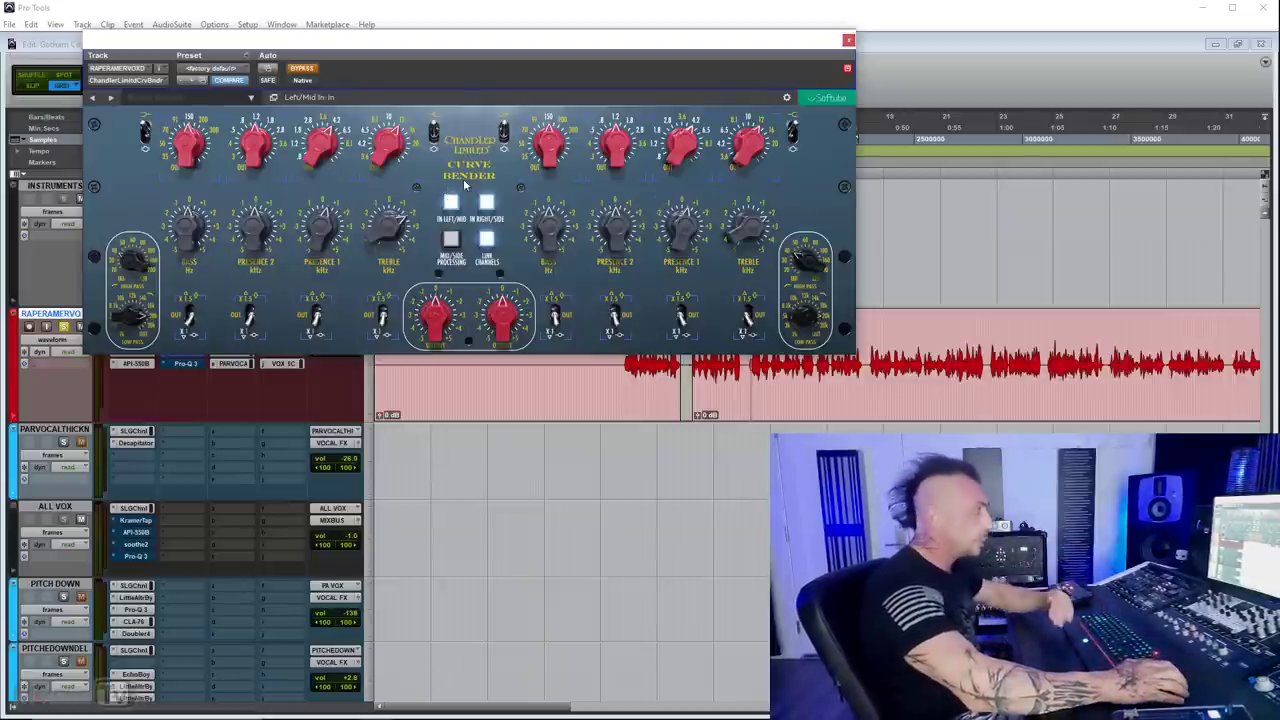
Activate the Chandler Limited Curve Bender in slot I of the rap vocal during playback and close its window
drag(471, 40, 441, 50)
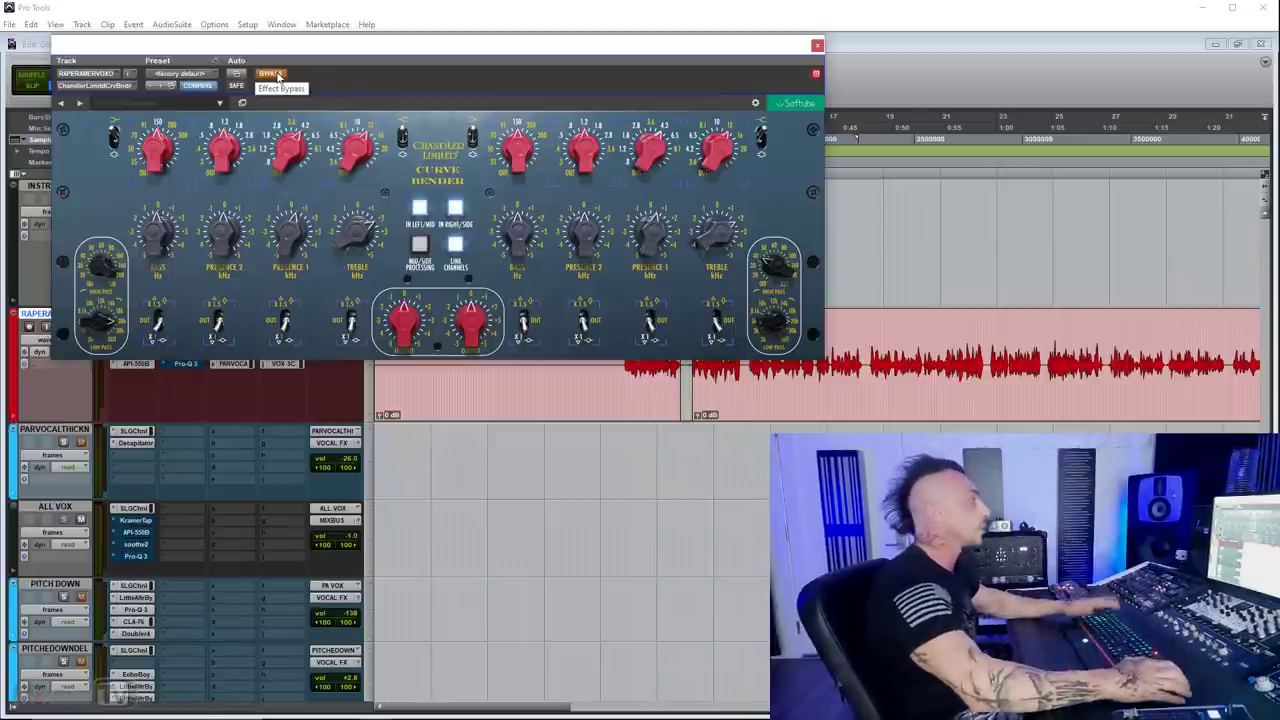
key(space)
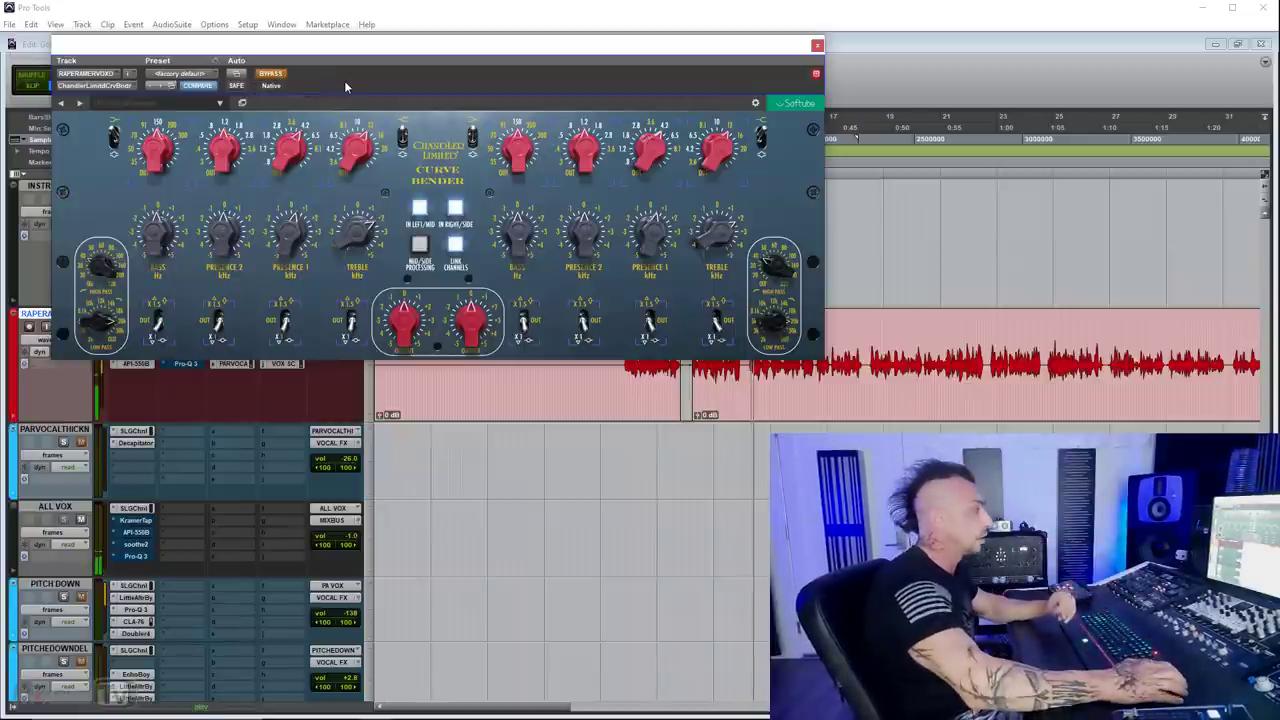
click(271, 74)
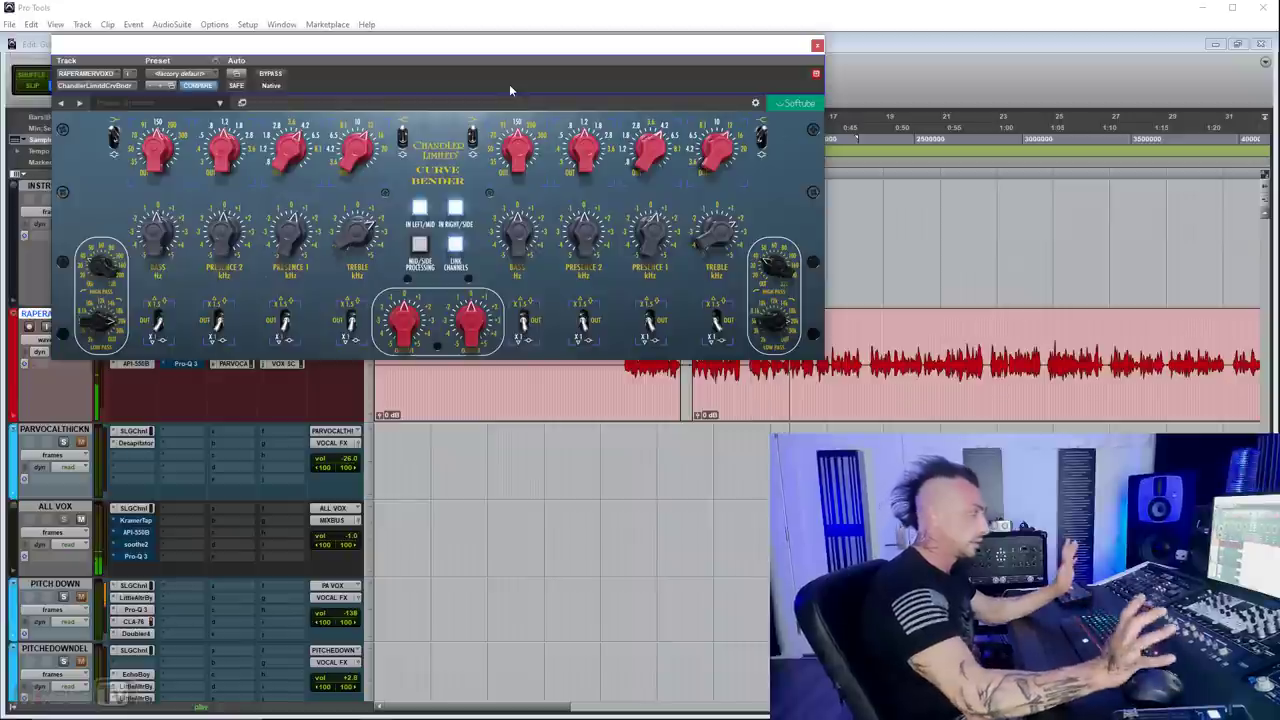
key(ctrl+w)
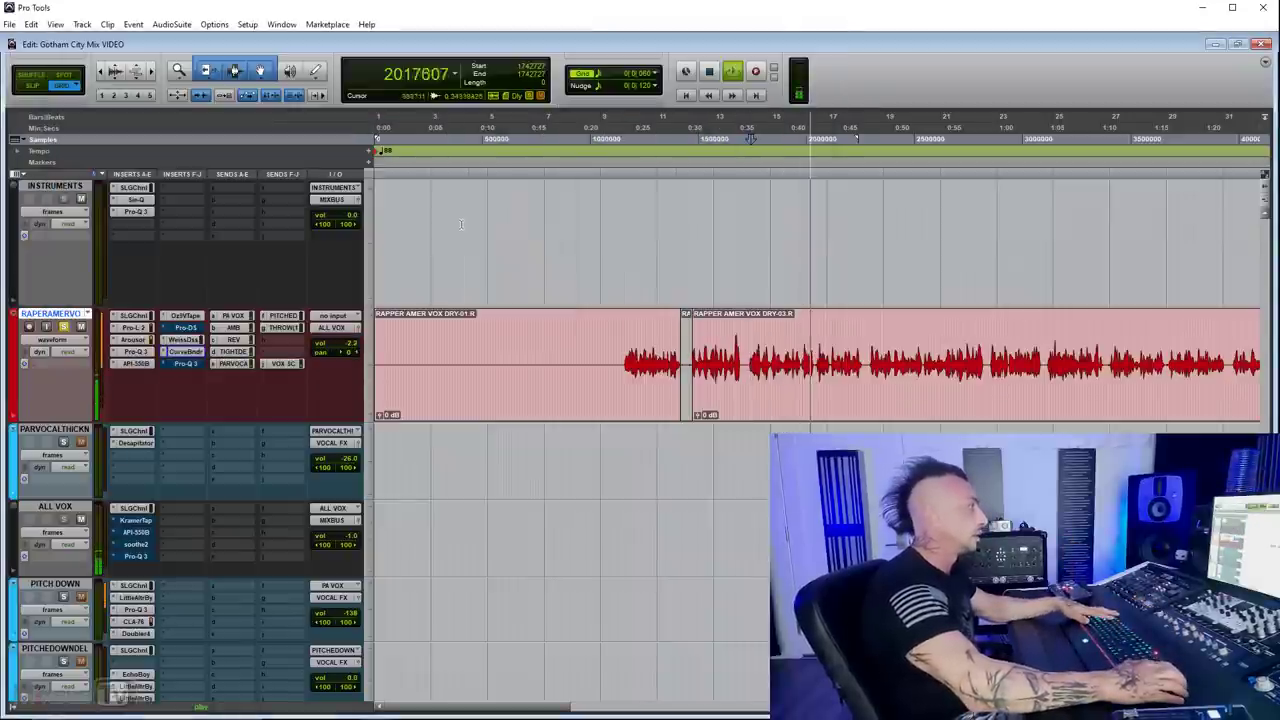
Compare the rap vocal with the Curve Bender bypassed and active, leaving it active, and stop playback
right_click(196, 360)
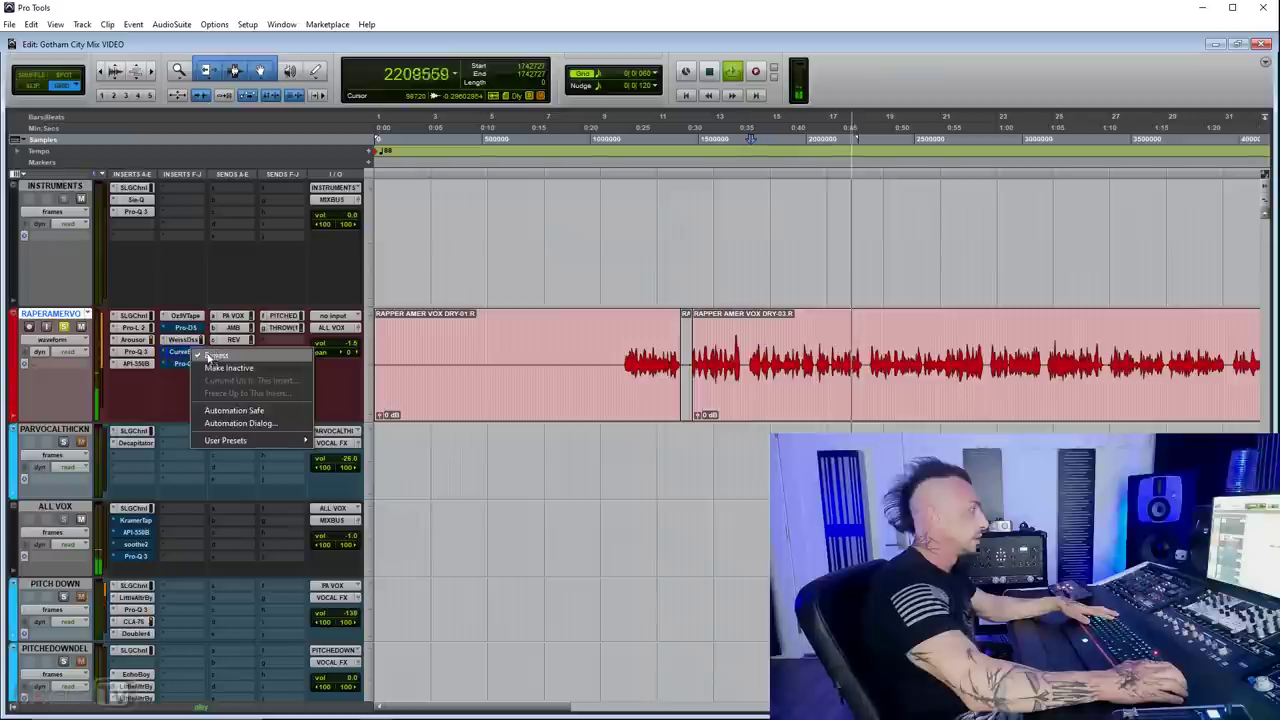
click(254, 410)
key(space)
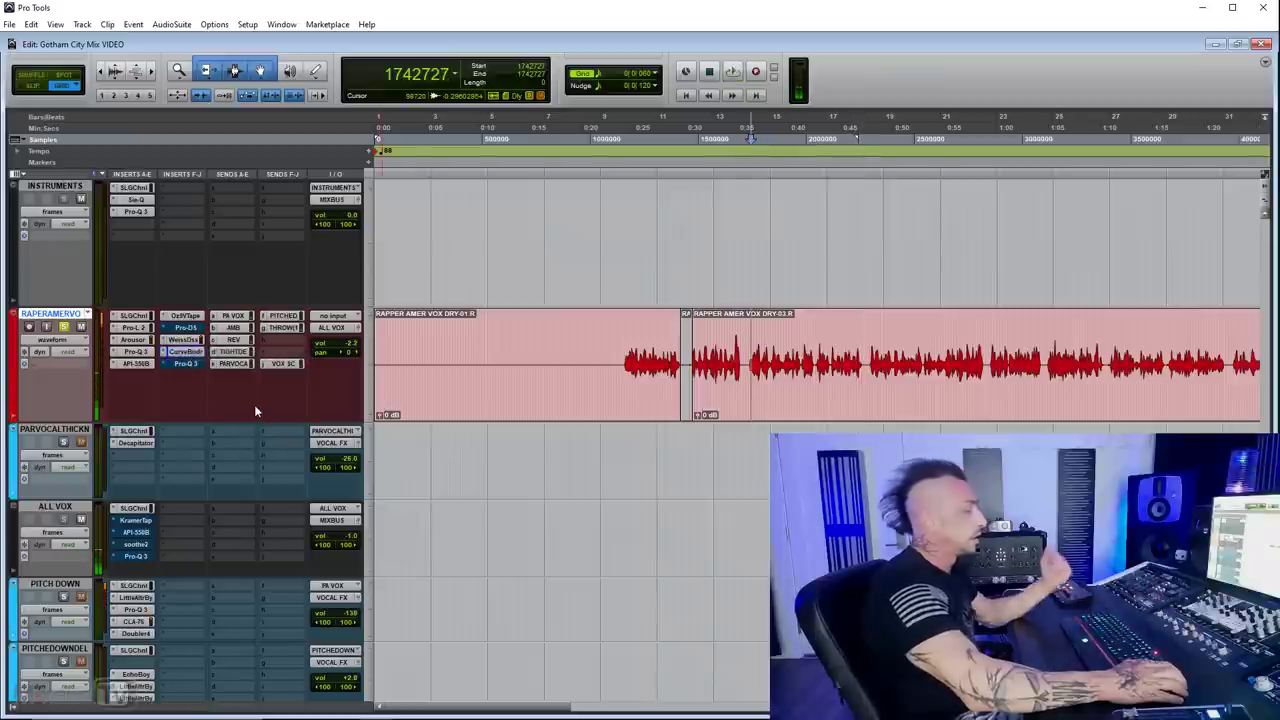
Review Pro-Q 3 in slot J of the rap vocal and the SSL G-Channel on the PARVOCALTHICKN track, closing each window
click(194, 366)
key(ctrl+w)
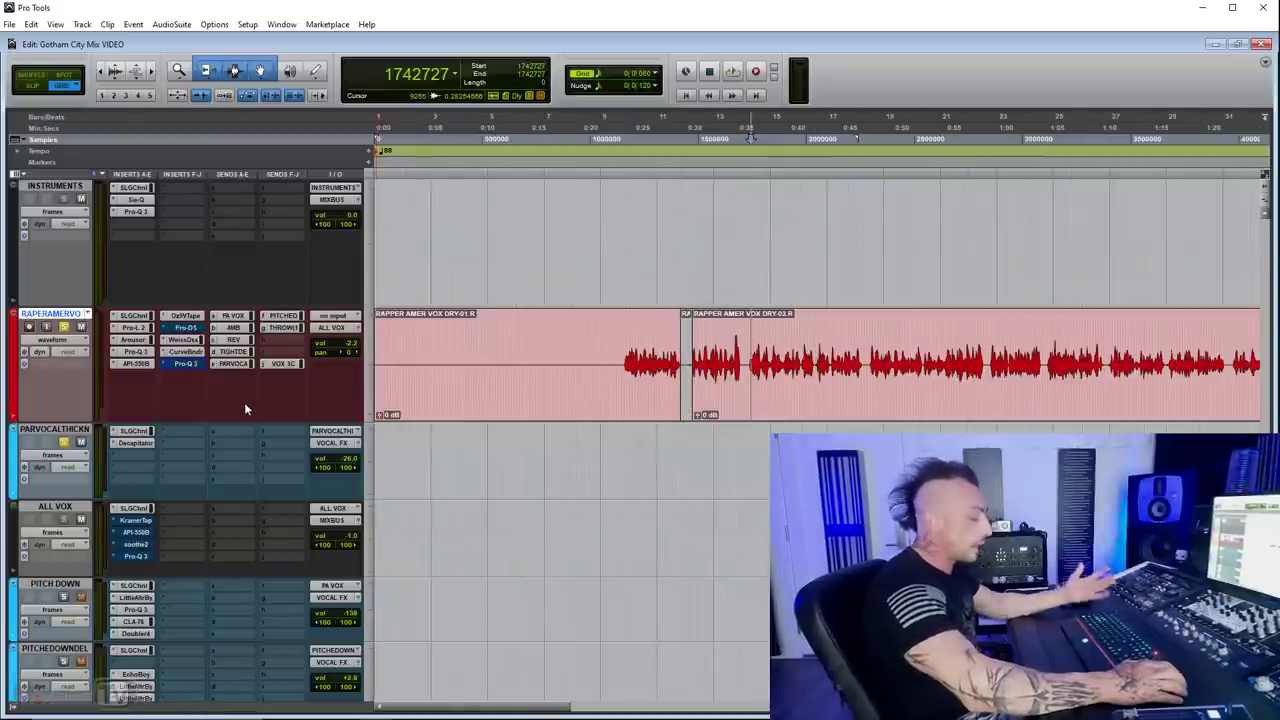
click(135, 431)
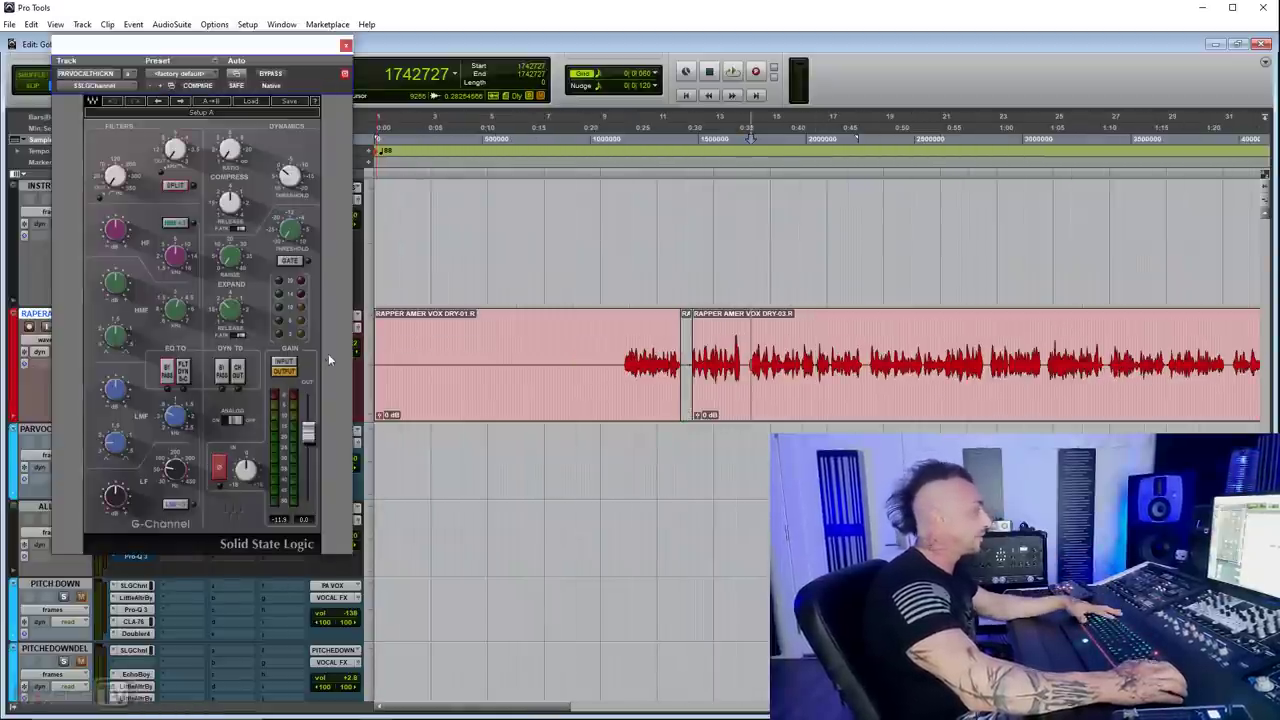
click(345, 46)
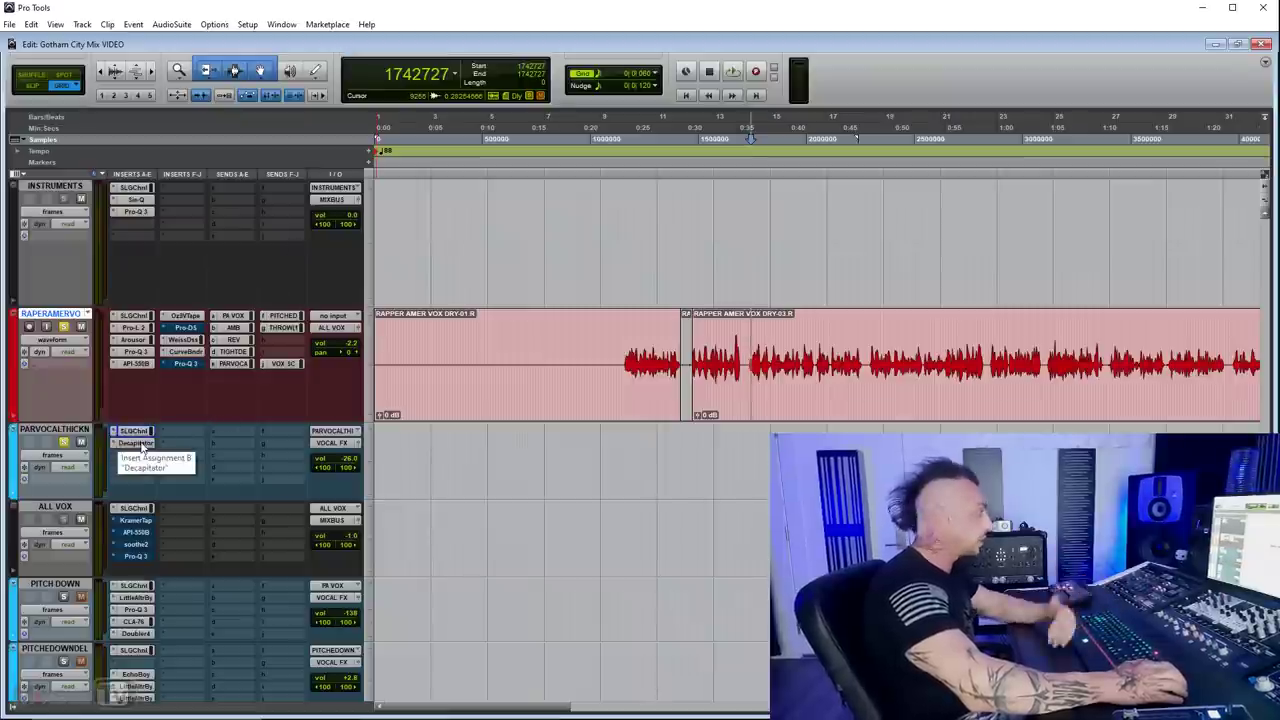
Open Decapitator on the PARVOCALTHICKN track, move its window clear of the volume display and raise the track's volume to -10.6 dB
click(113, 442)
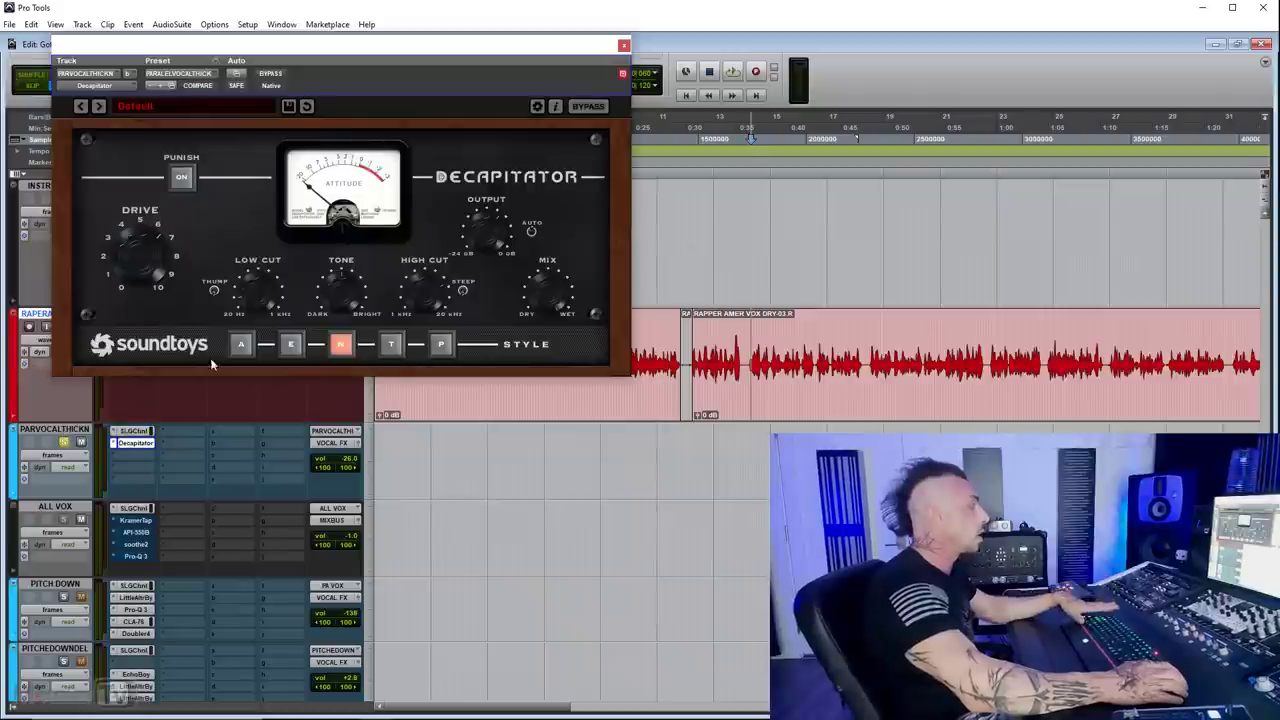
drag(308, 44, 373, 45)
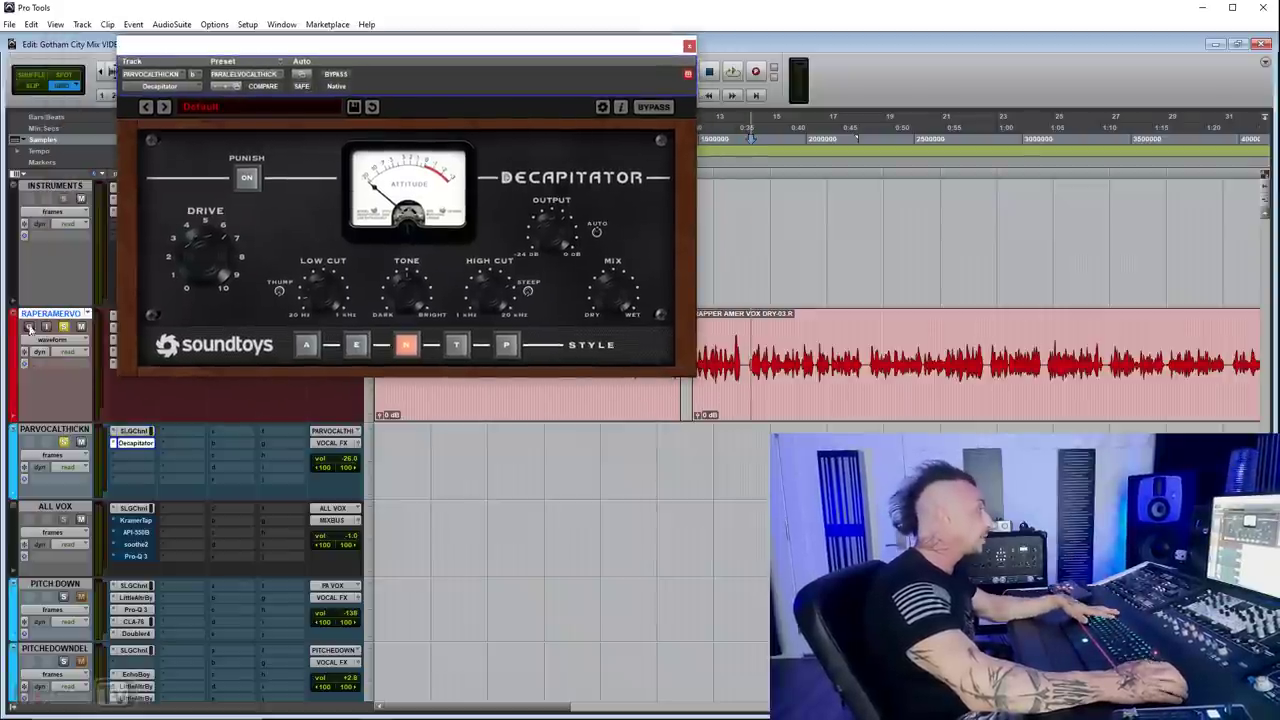
drag(486, 52, 410, 62)
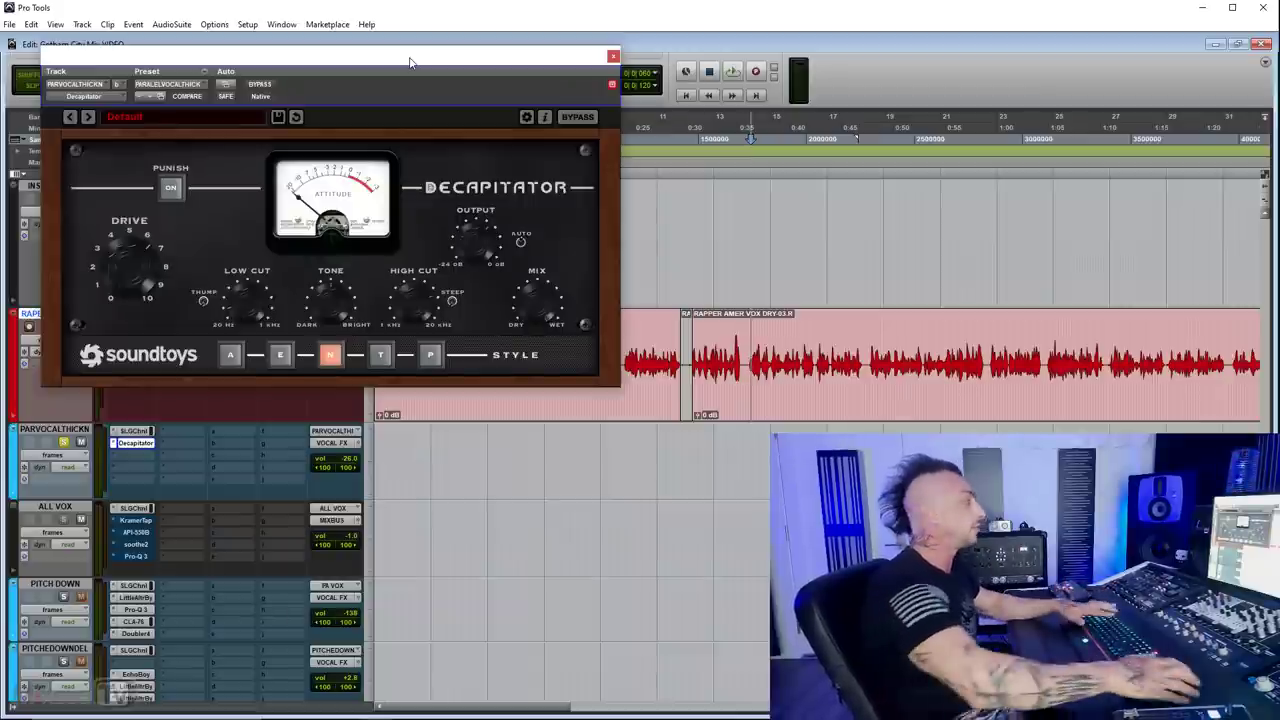
drag(457, 51, 525, 33)
drag(351, 463, 352, 445)
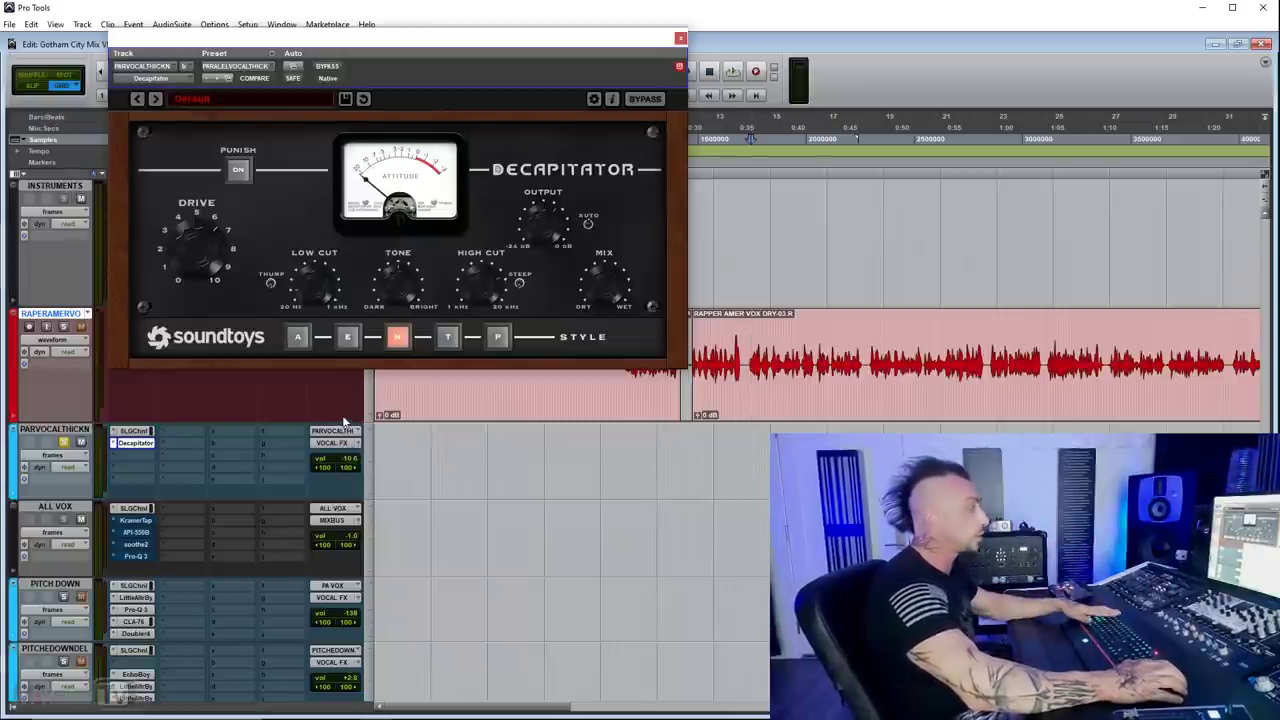
Adjust Decapitator's drive slightly while auditioning the parallel vocal track in playback, and close its window
key(space)
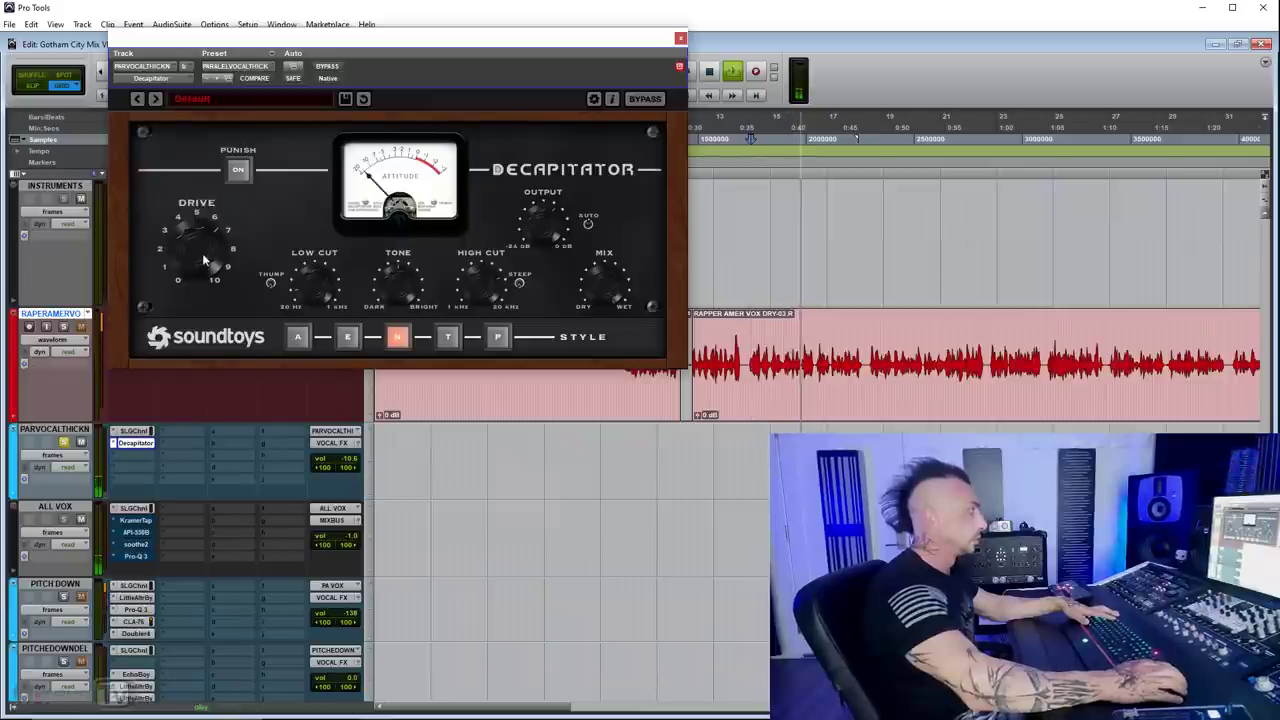
drag(202, 253, 202, 250)
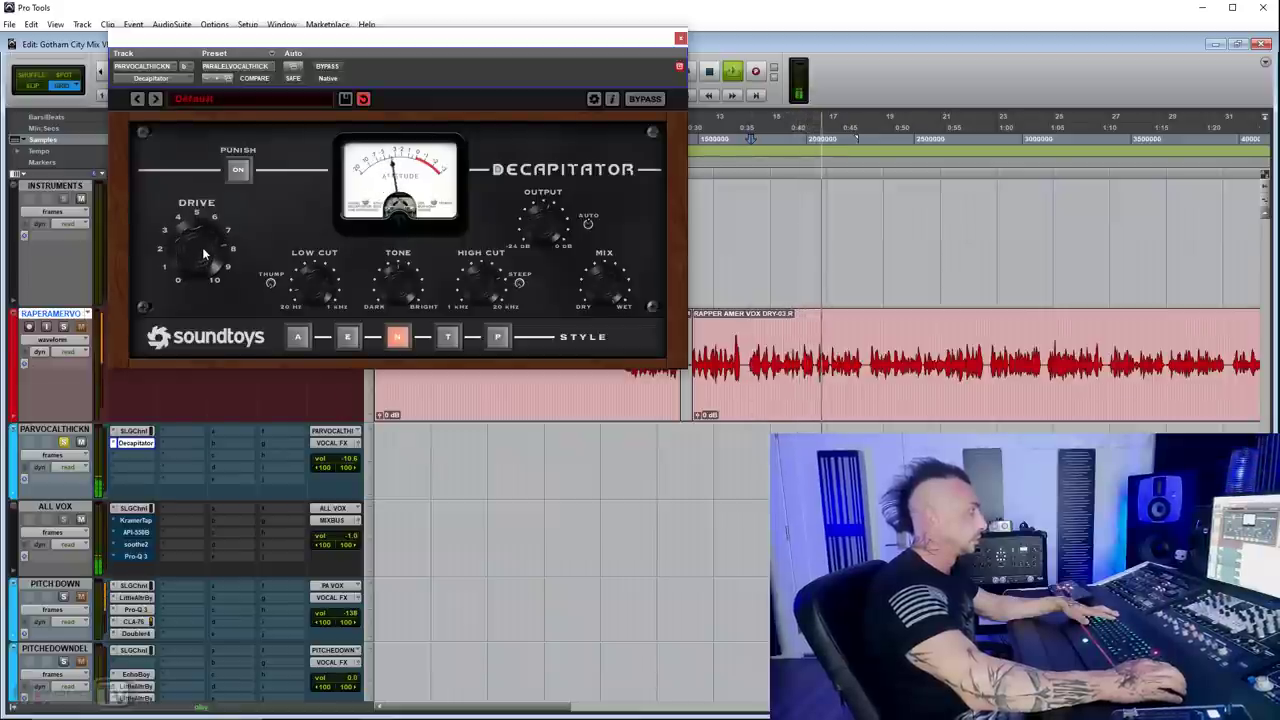
key(space)
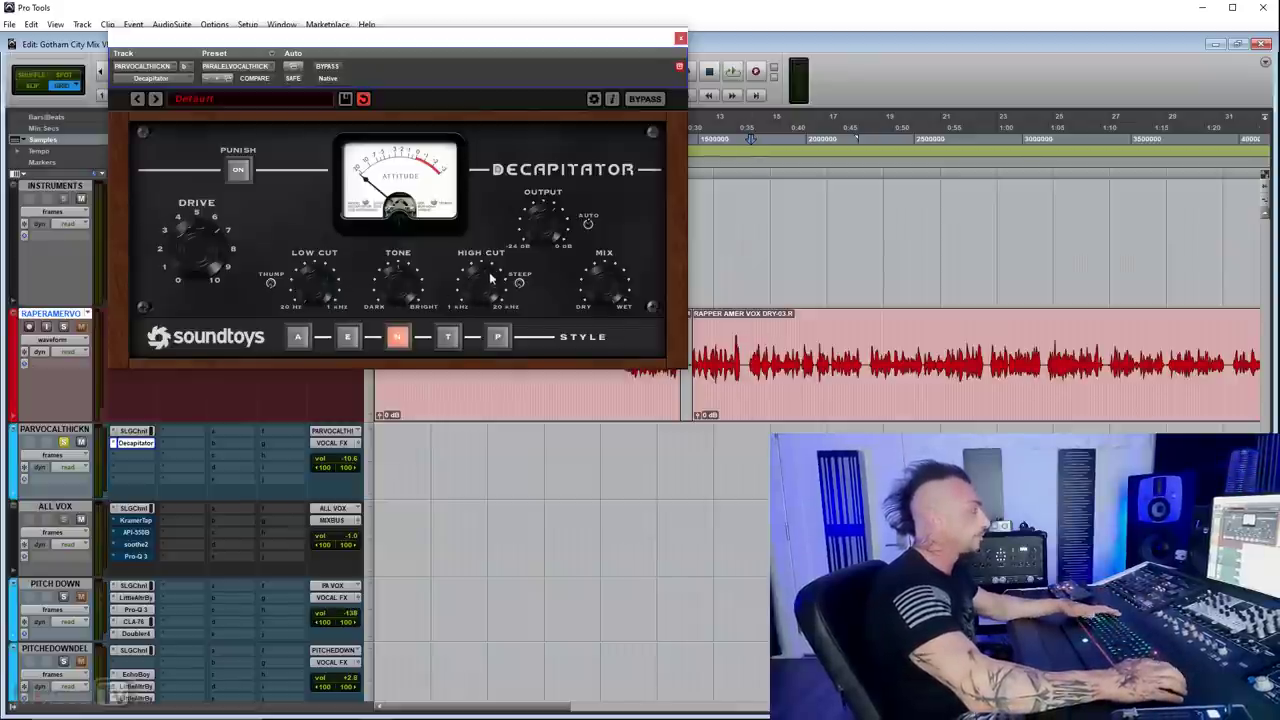
key(space)
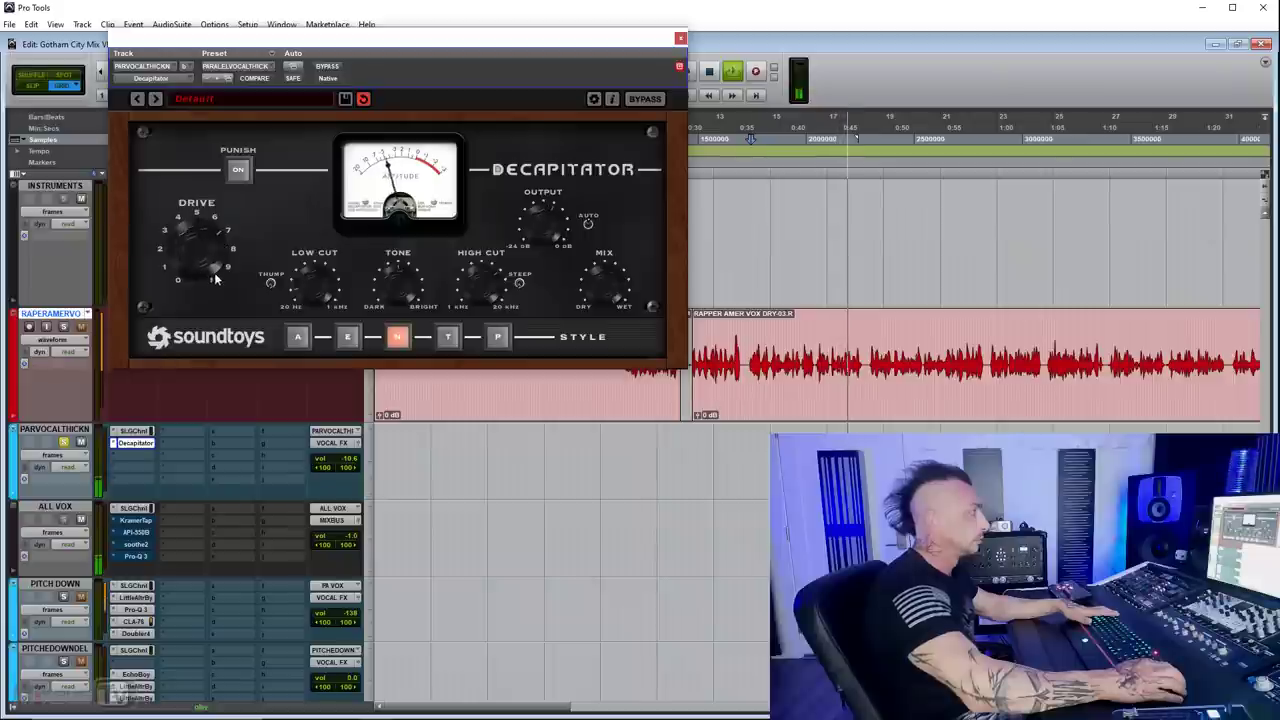
key(space)
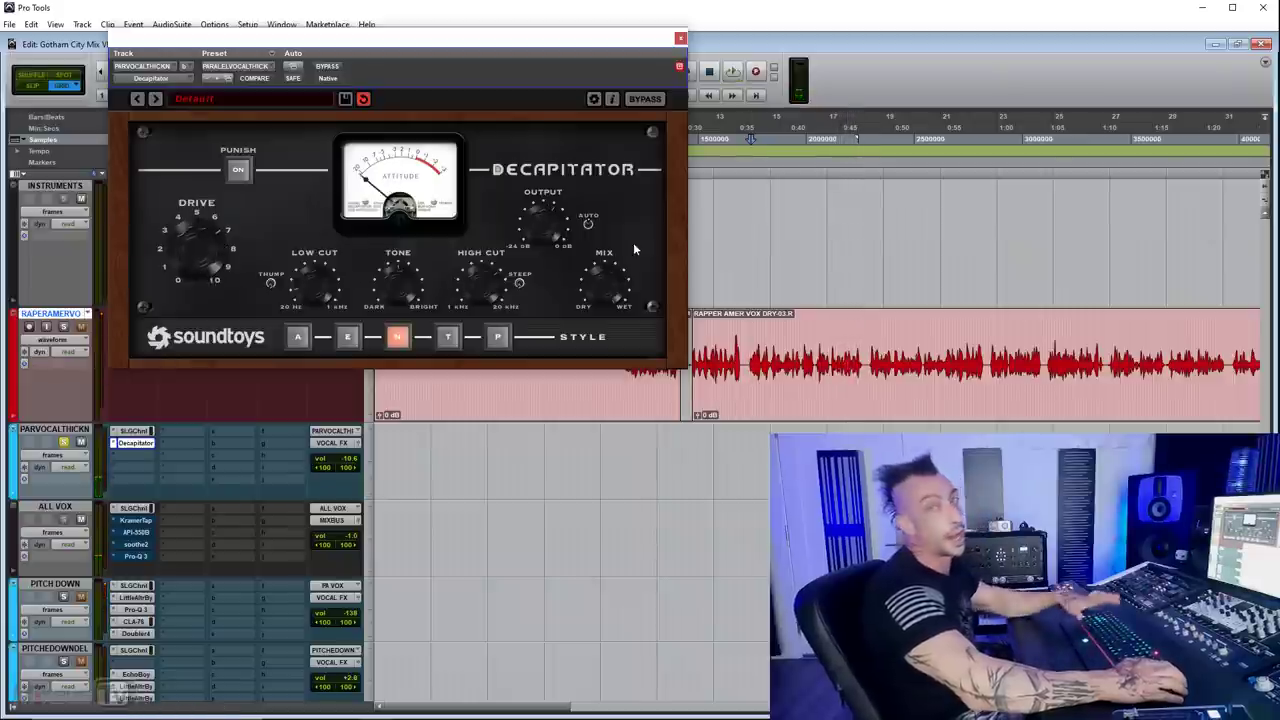
click(681, 39)
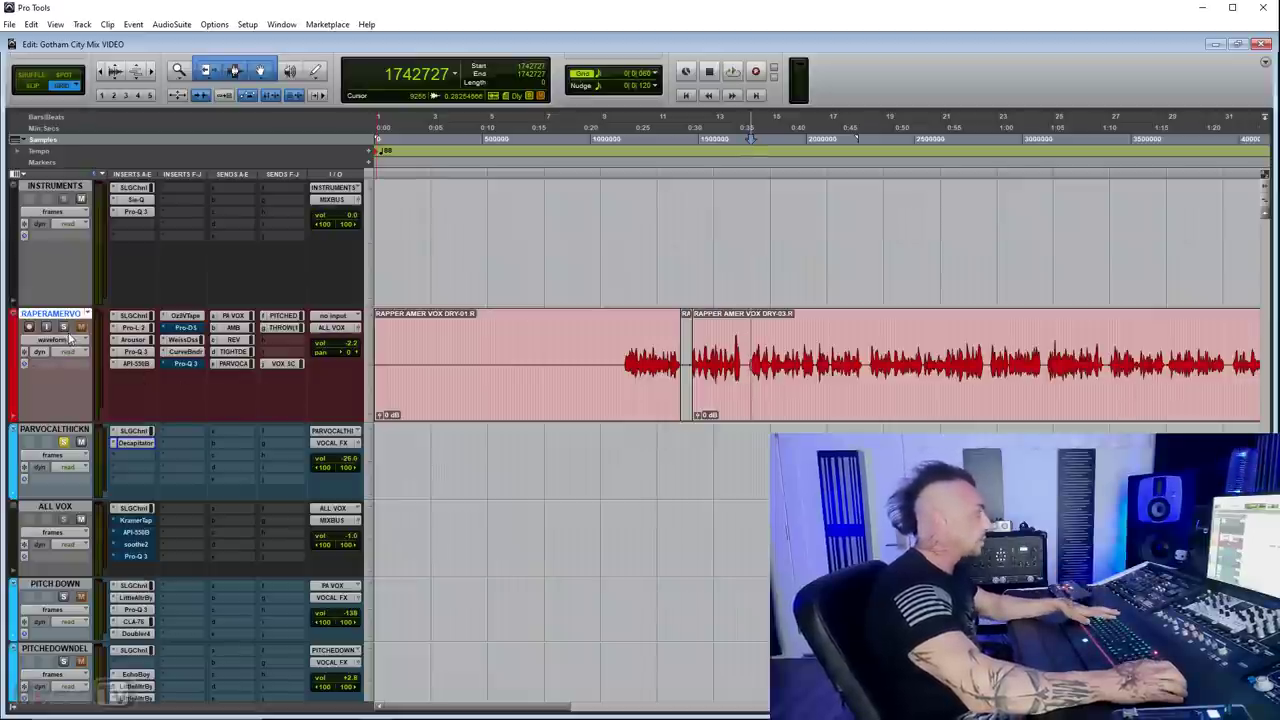
Play the rap vocal with the parallel thickener blended in, compare it by muting the PARVOCALTHICKN track, and stop playback
key(space)
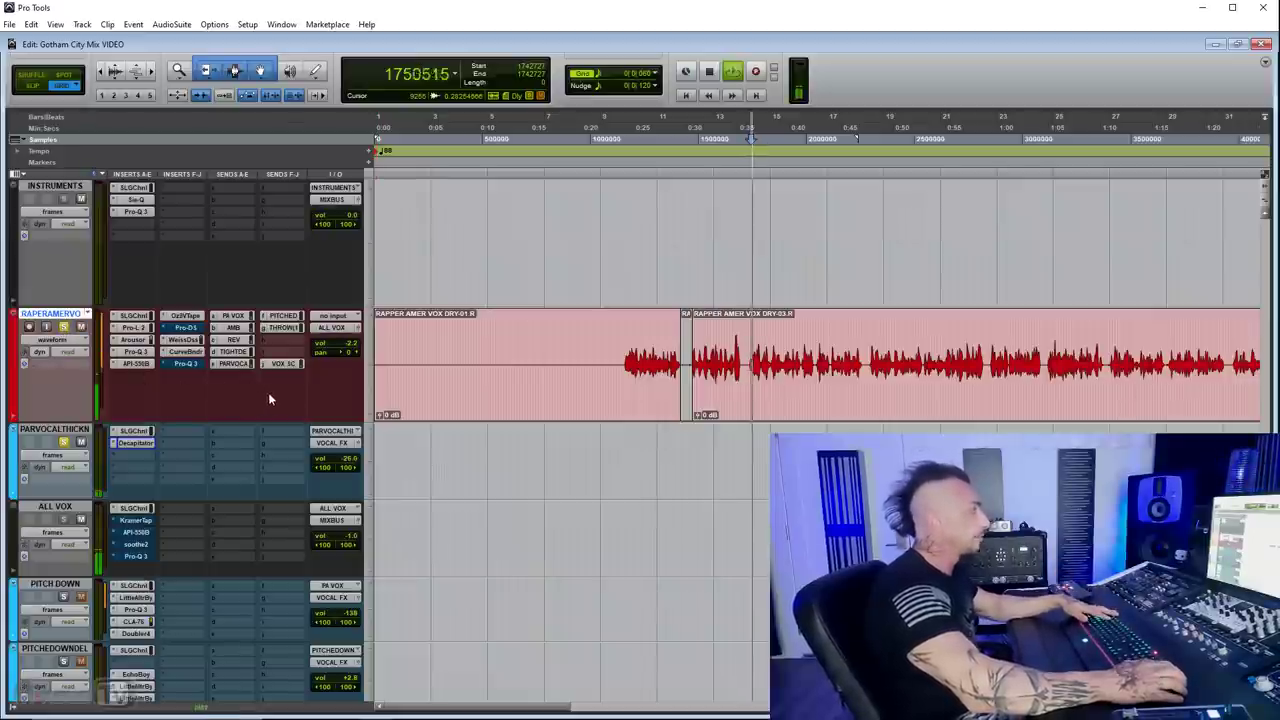
click(81, 442)
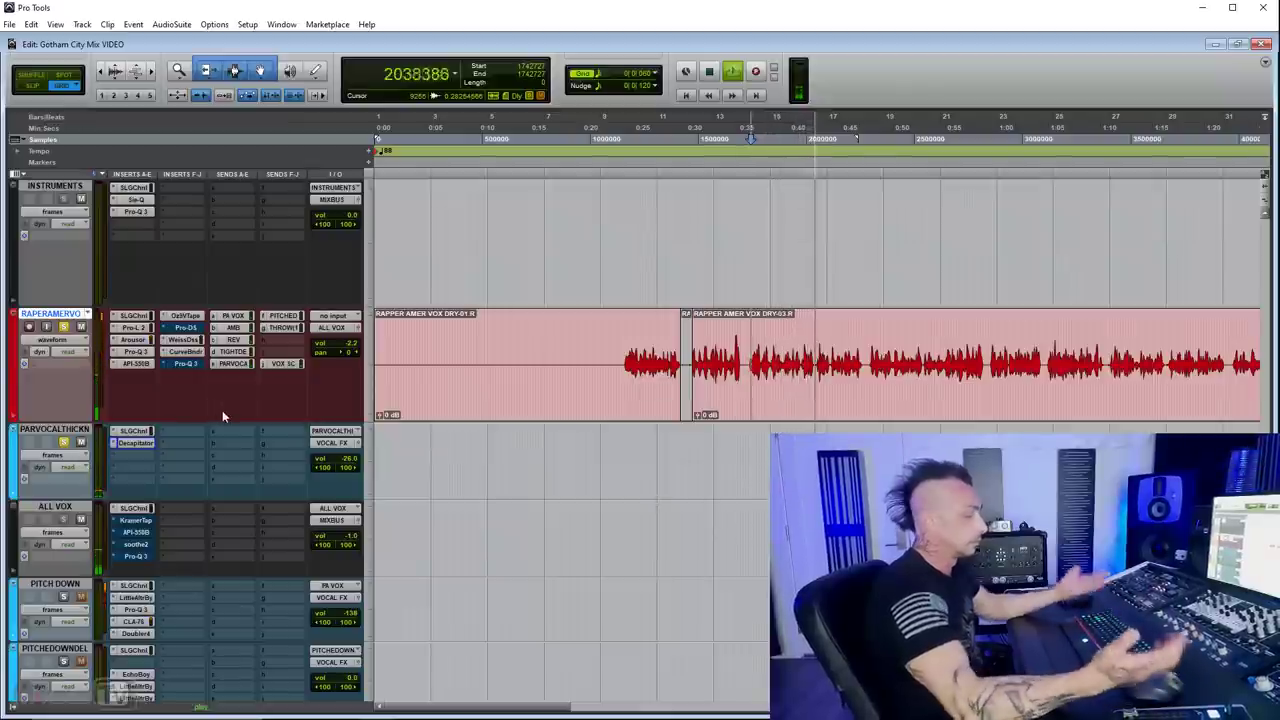
key(ctrl+bracketleft)
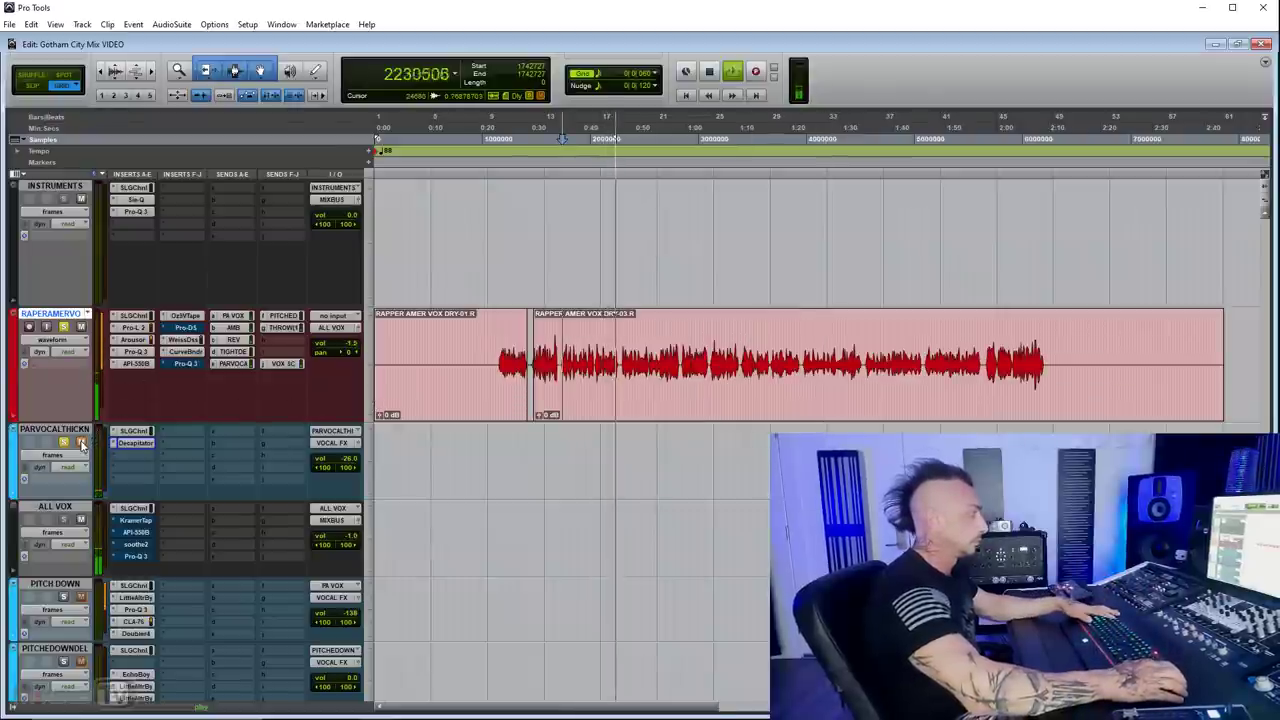
key(space)
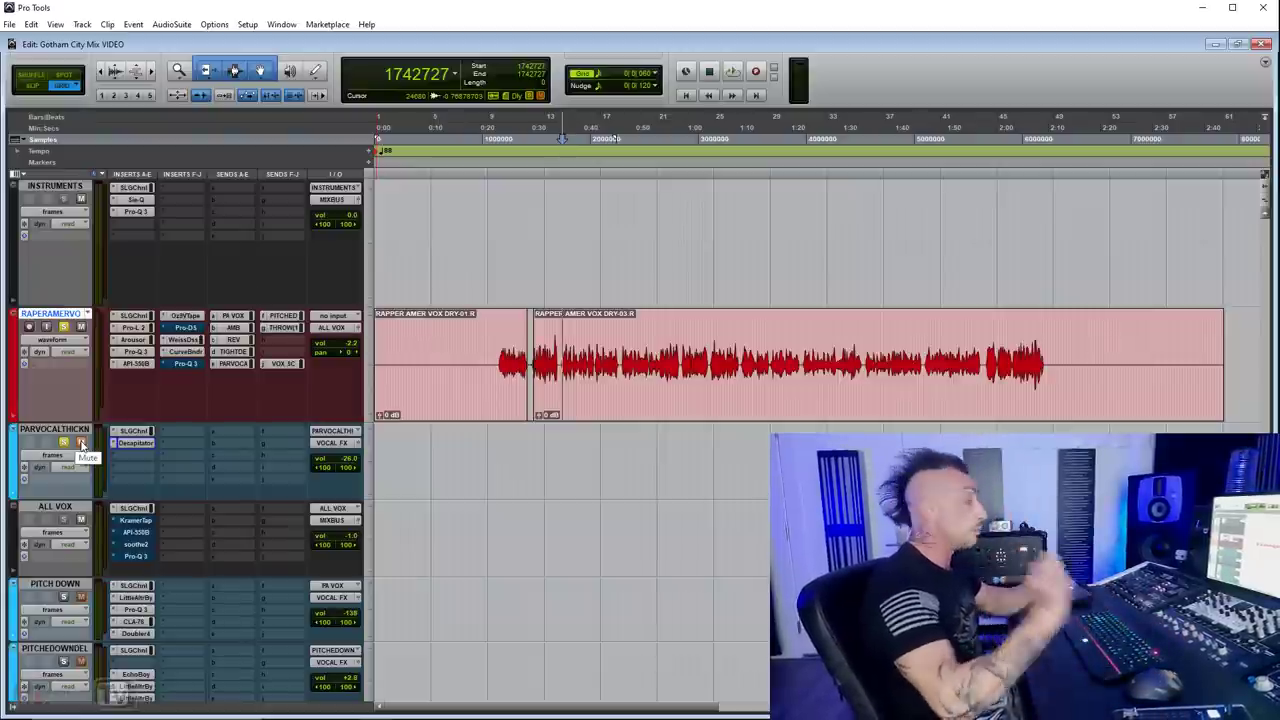
Look over the vocal effects tracks and select the ALL VOX track
scroll(340, 279, down, 2)
scroll(300, 250, down, 3)
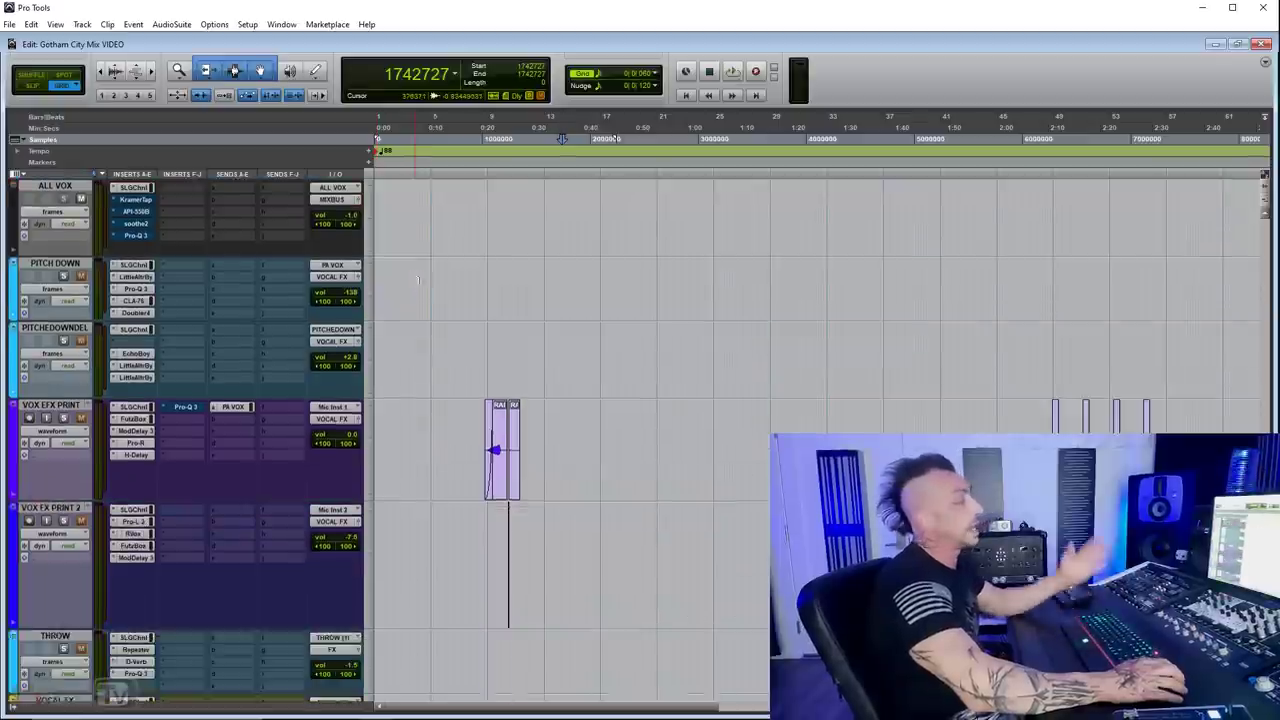
scroll(228, 213, up, 1)
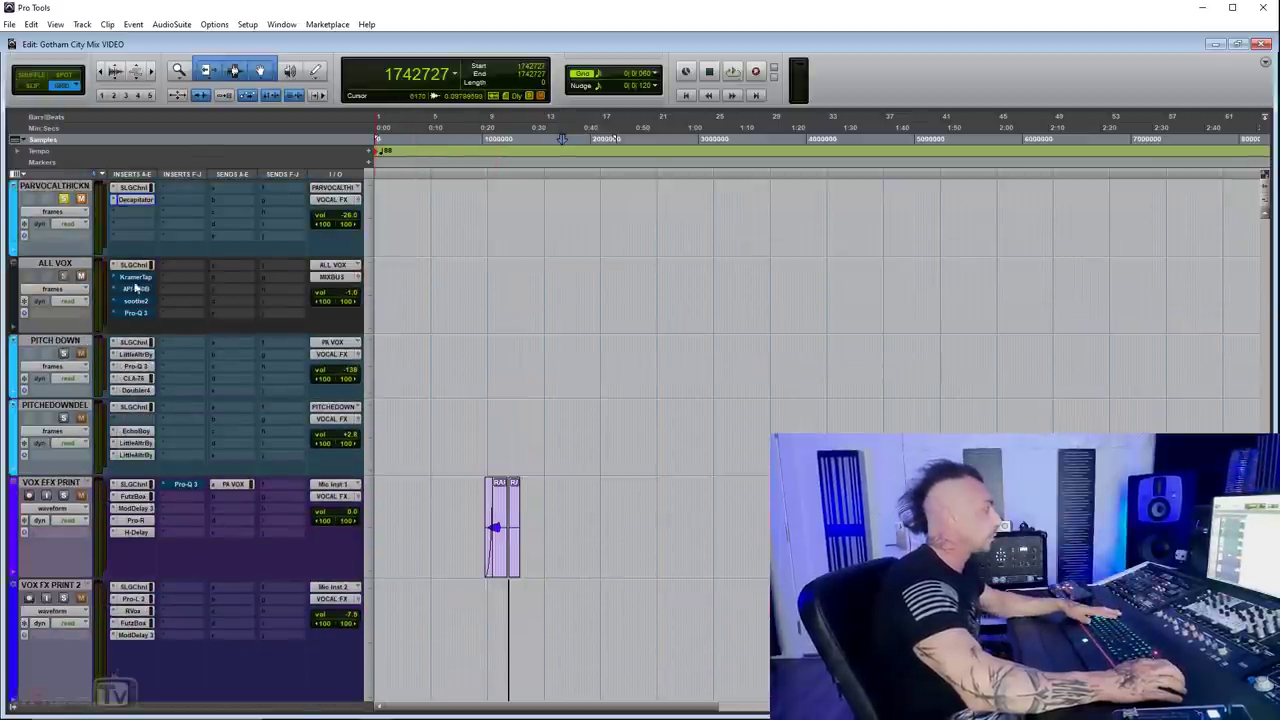
click(82, 263)
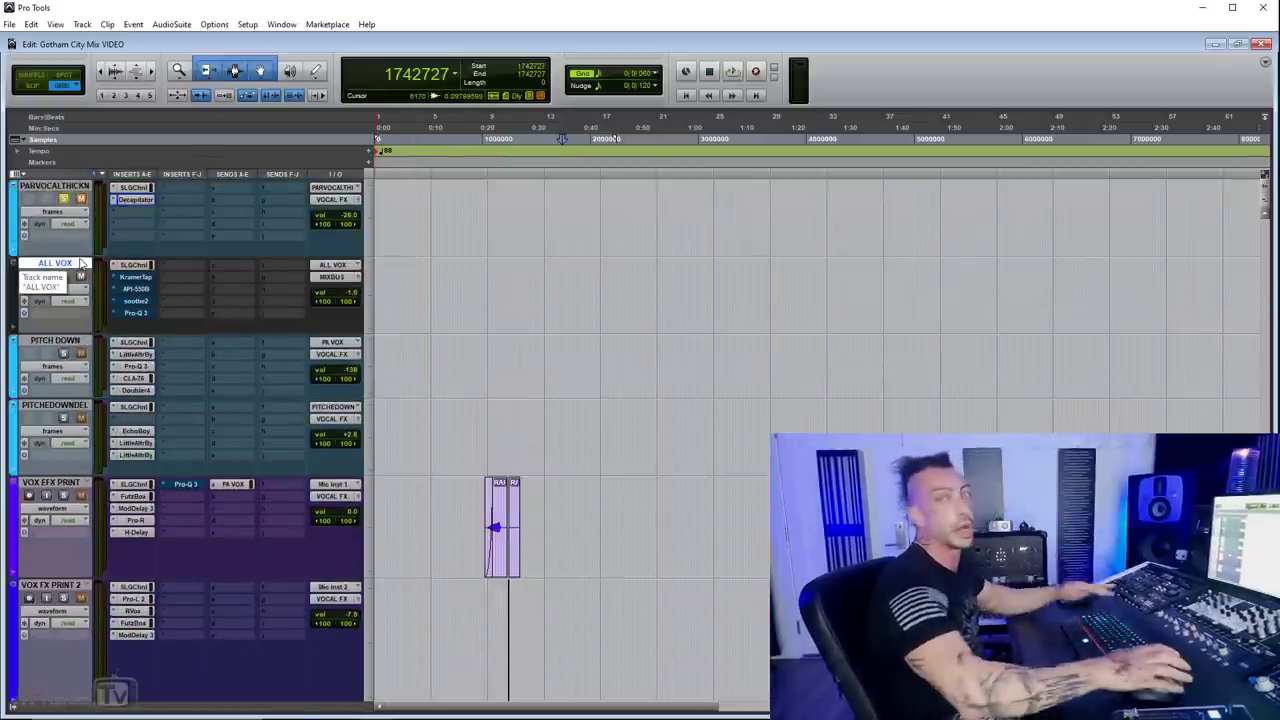
scroll(220, 333, up, 3)
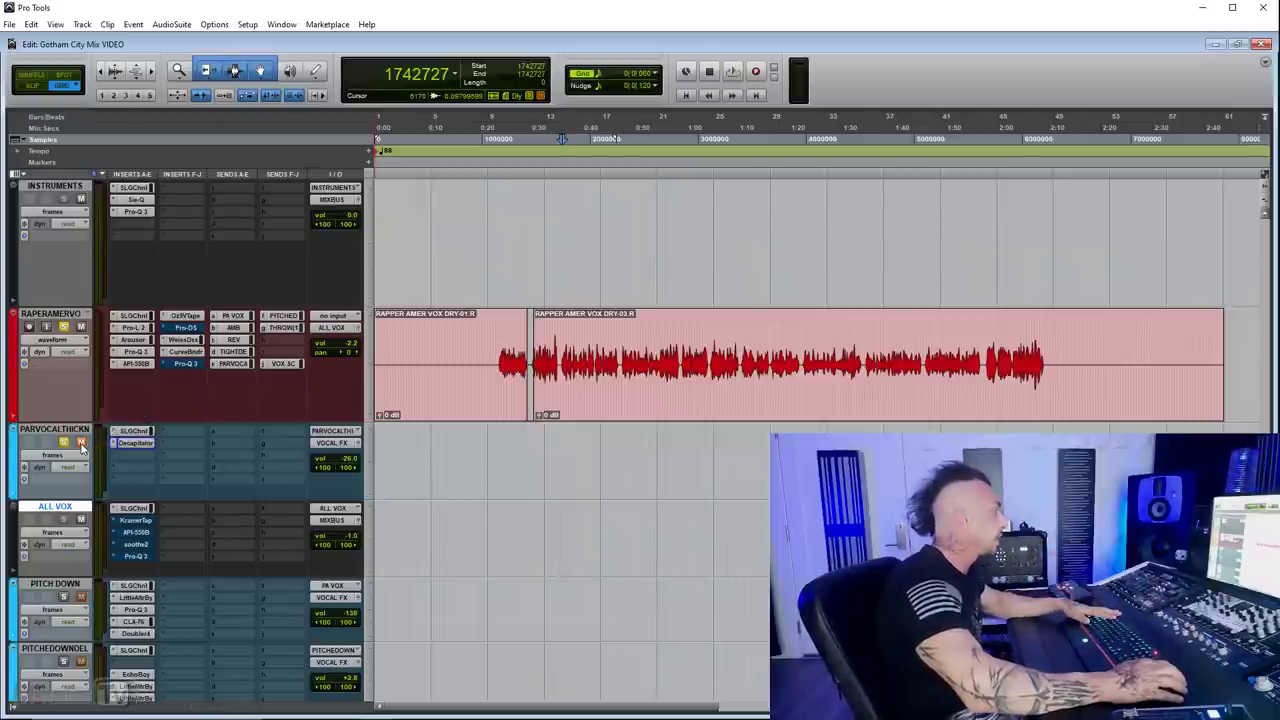
Solo the AMB track, raise its volume to 0.0 dB and listen to the effect on its own in playback
scroll(210, 398, down, 5)
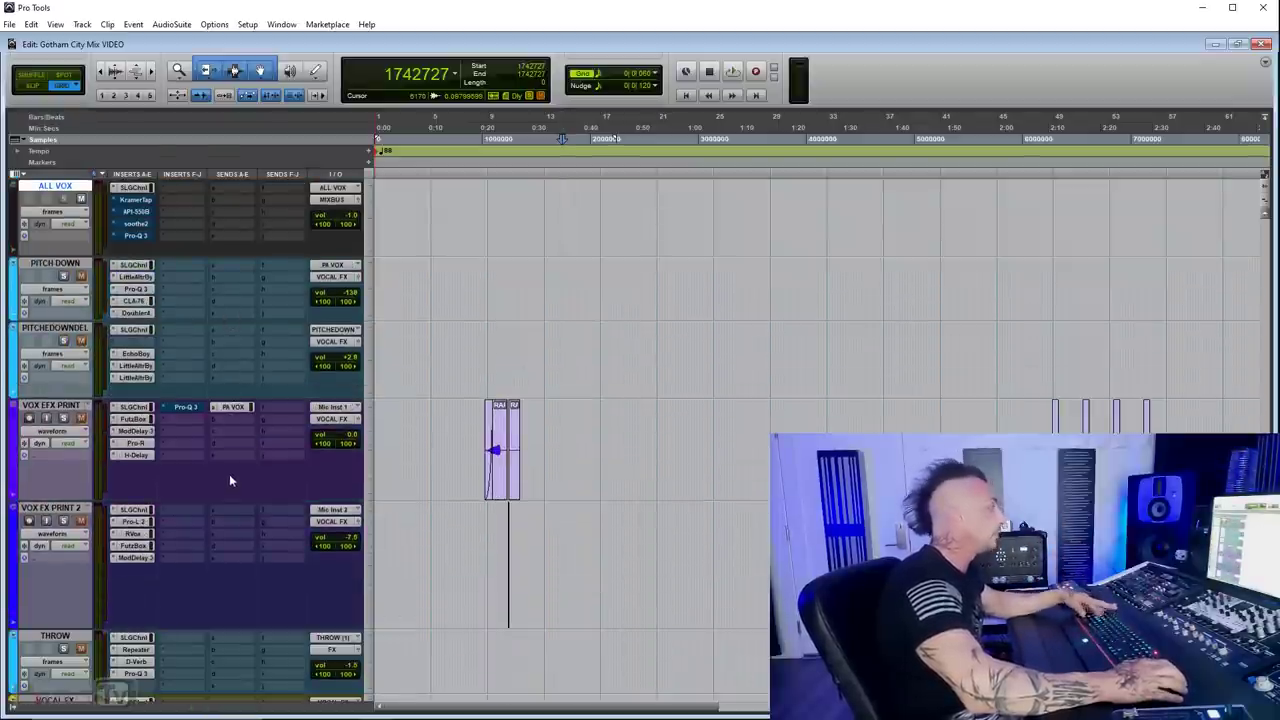
scroll(260, 440, up, 3)
scroll(286, 395, down, 3)
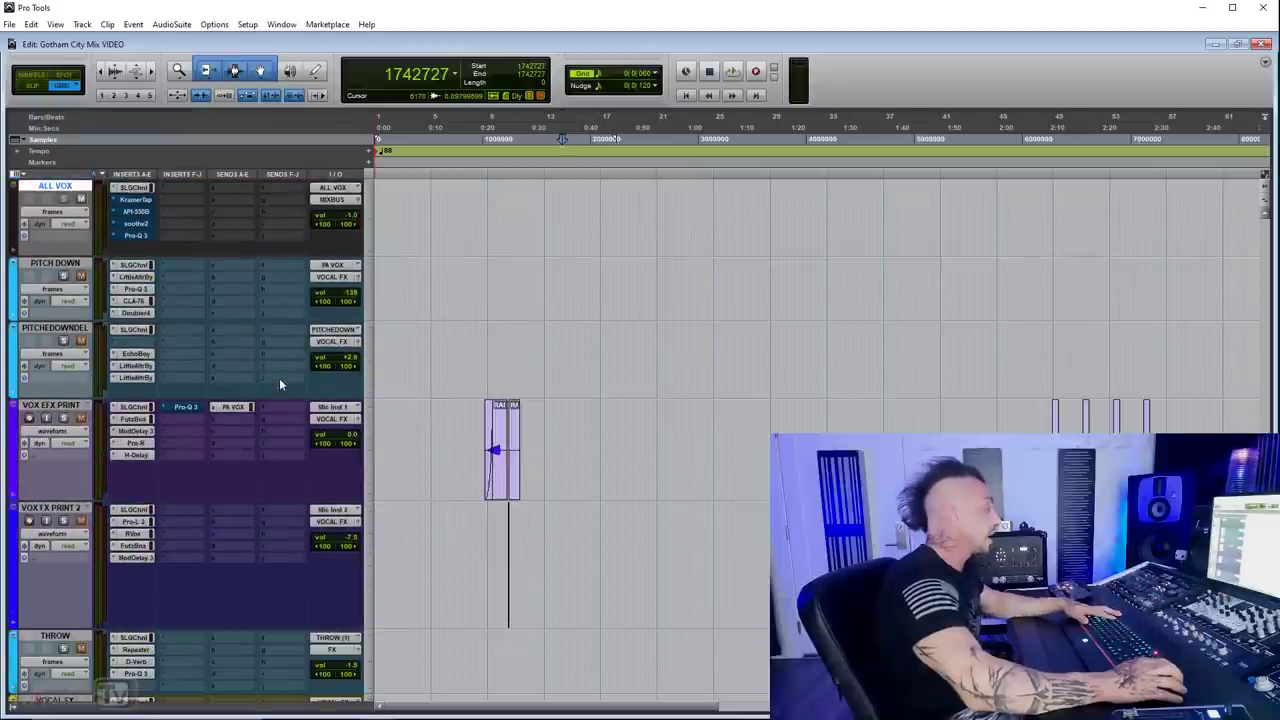
scroll(279, 378, down, 2)
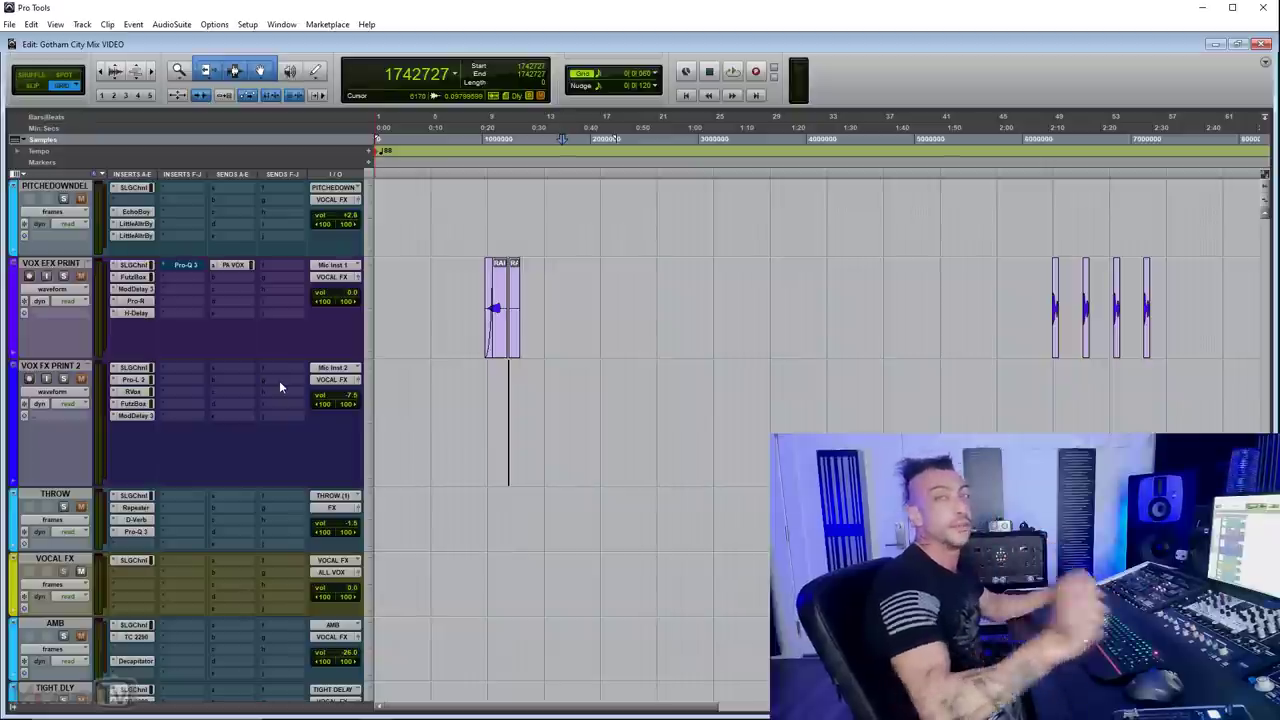
scroll(270, 370, down, 1)
scroll(250, 352, down, 2)
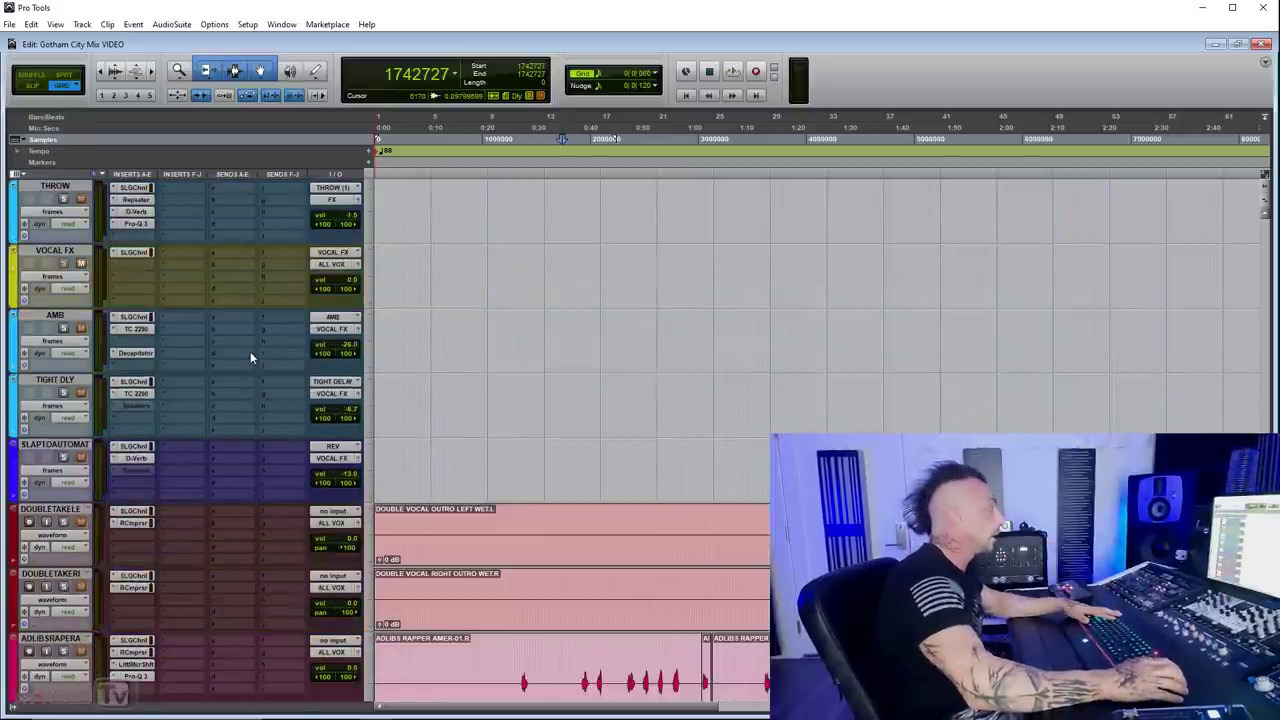
click(63, 392)
key(space)
scroll(228, 405, down, 1)
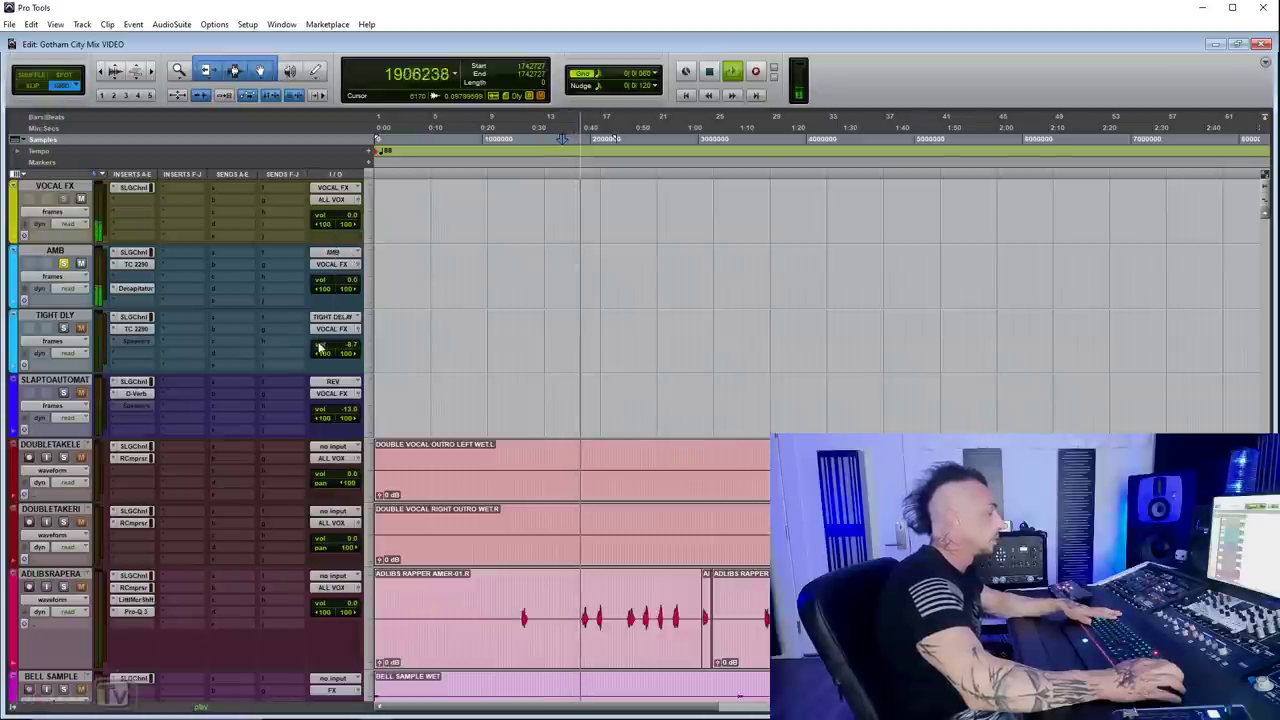
scroll(316, 359, up, 1)
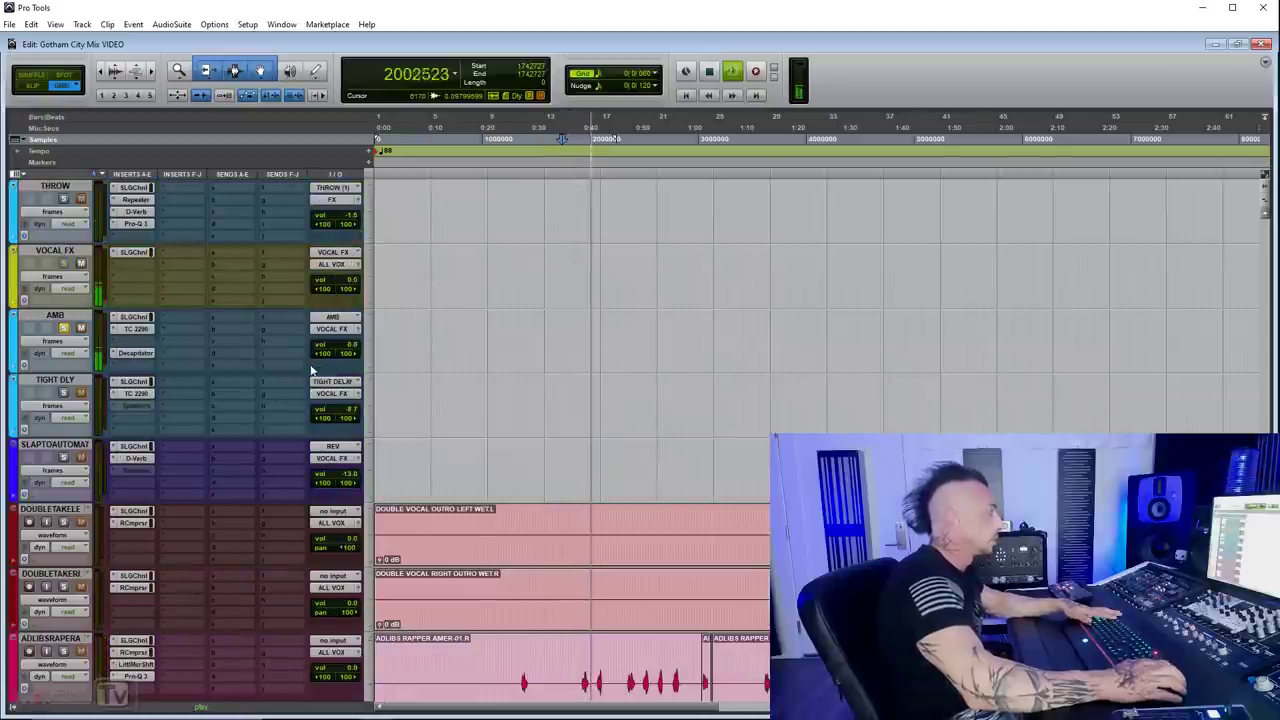
key(space)
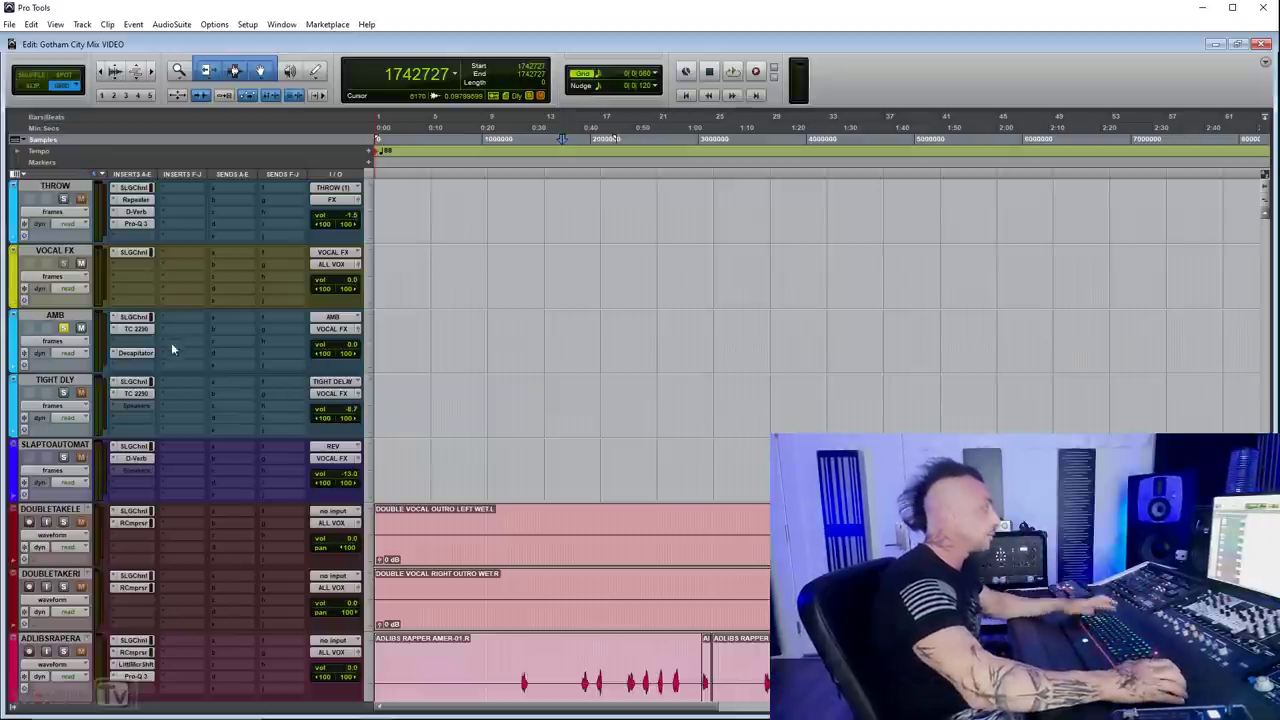
Review the AMB track's SSL G-Channel and TC 2290 delay settings, and return the track's volume to -26.0 dB
click(133, 318)
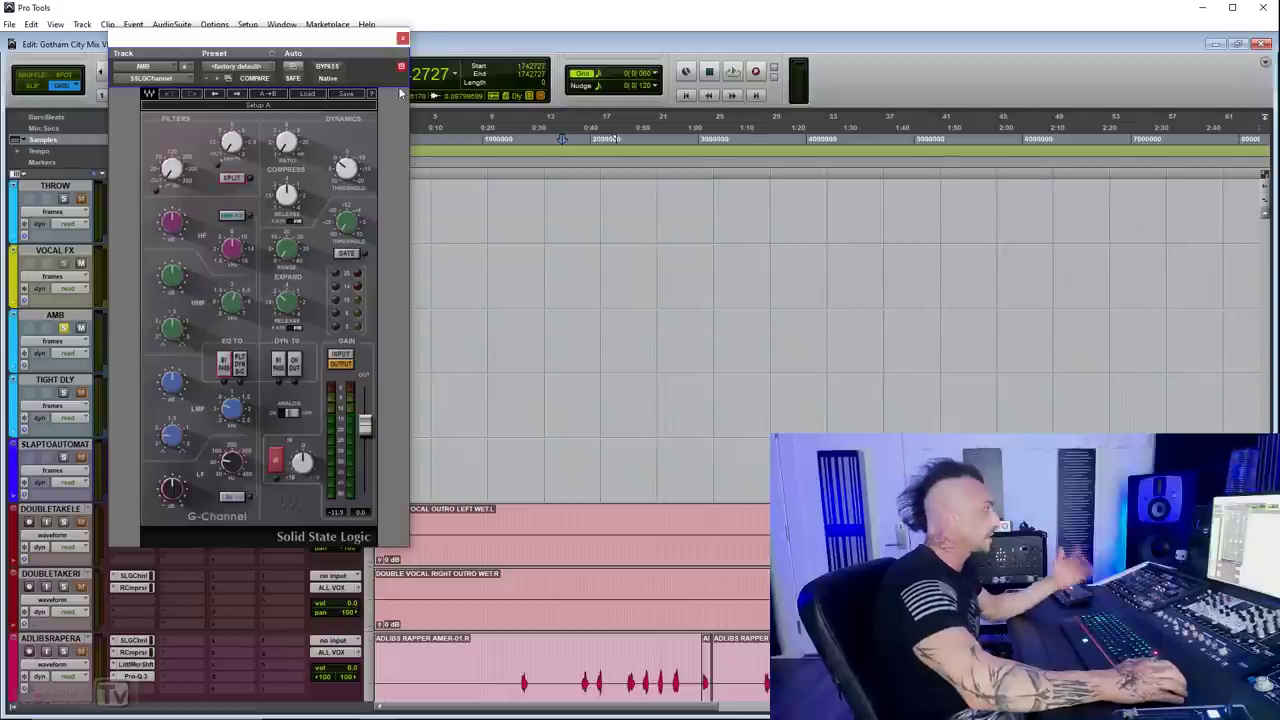
key(ctrl+w)
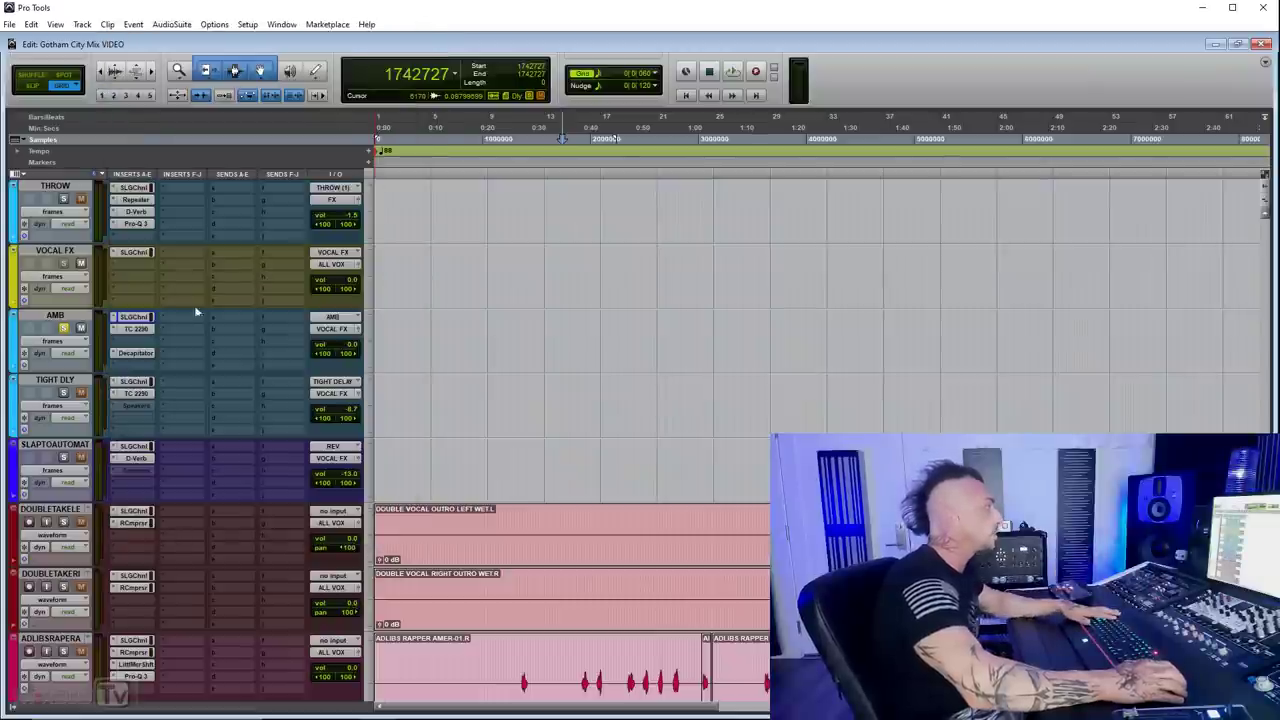
click(134, 329)
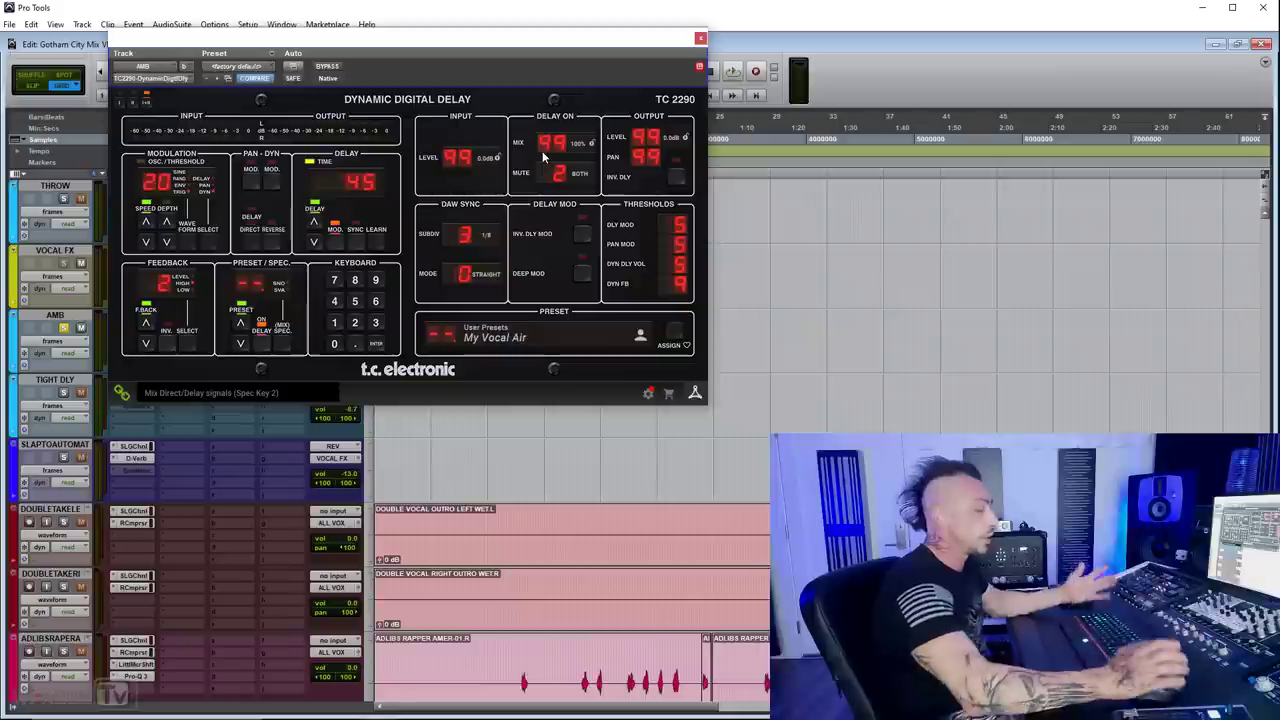
click(701, 40)
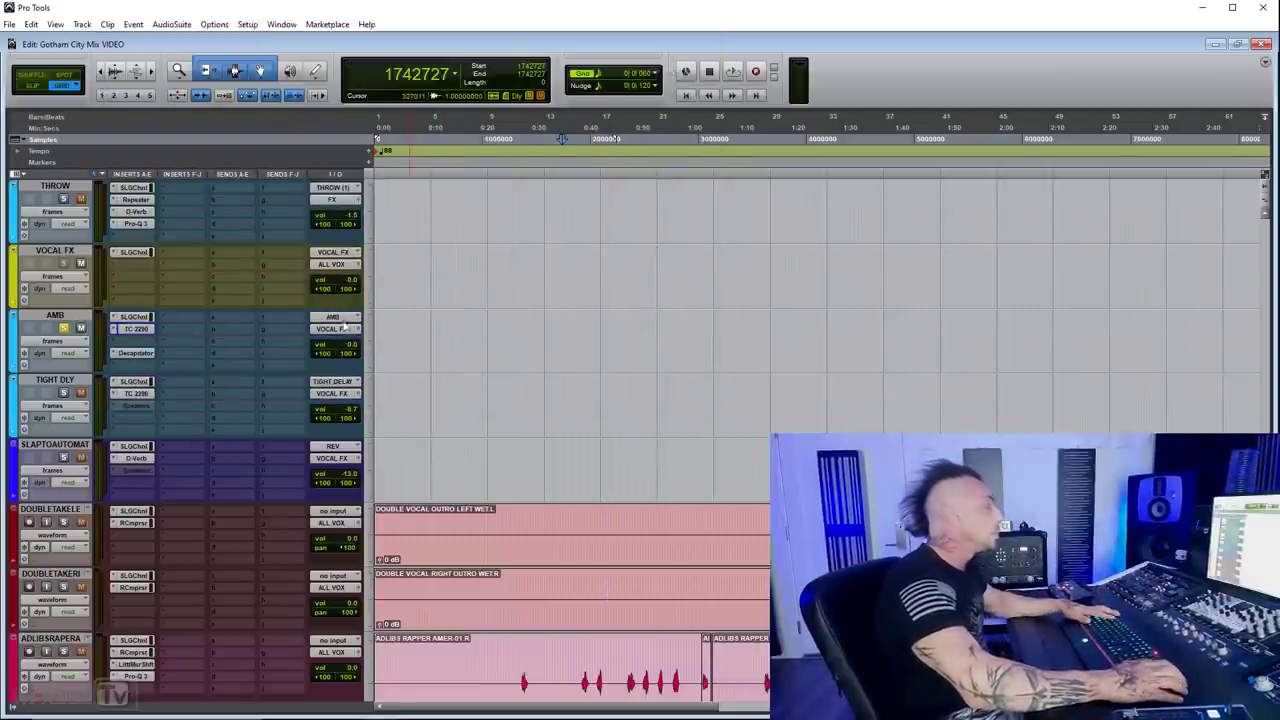
scroll(290, 295, down, 1)
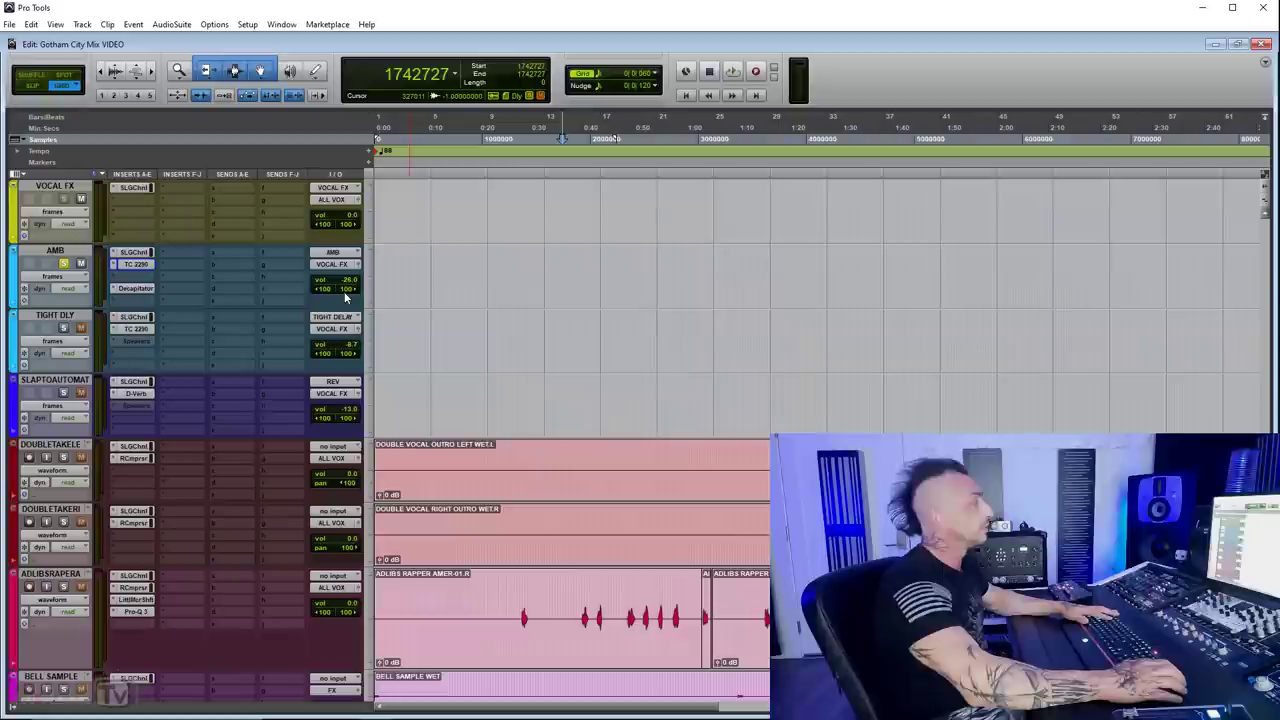
Audition the AMB track at -9.9 dB with its Decapitator bypassed for comparison, stop playback and review the TC 2290's My Vocal Air settings
key(space)
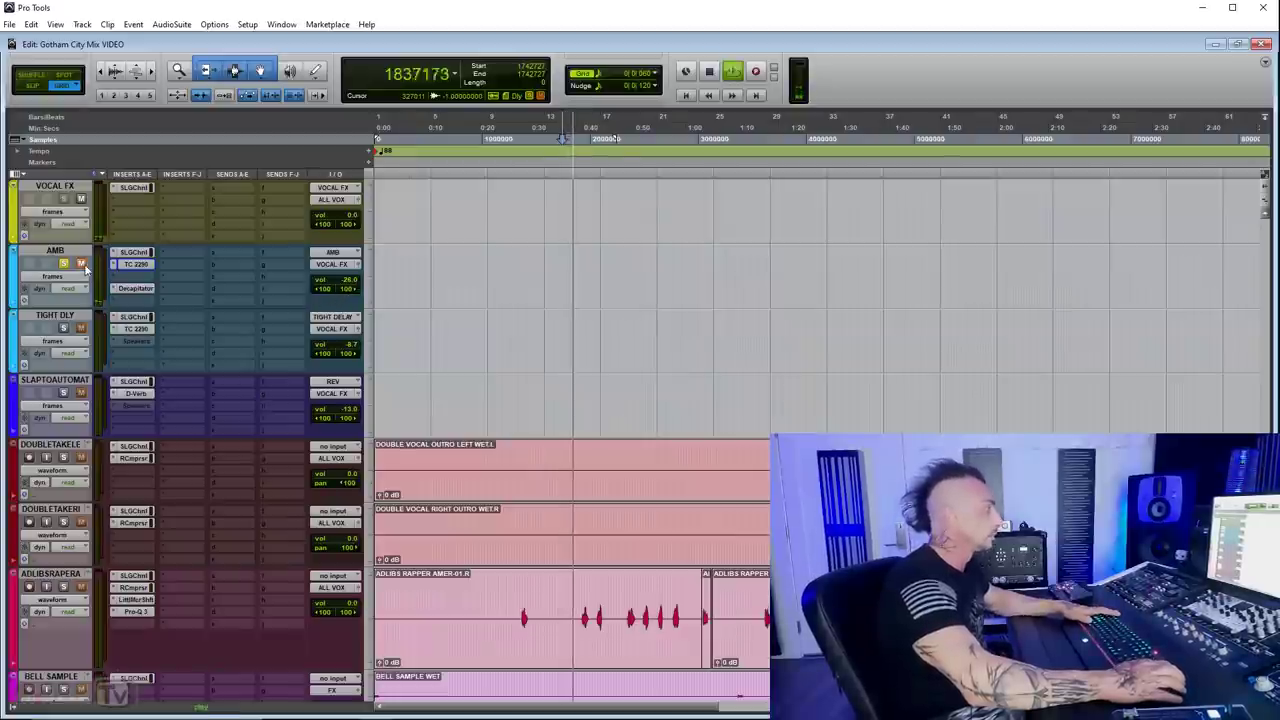
click(133, 288)
drag(349, 462, 349, 468)
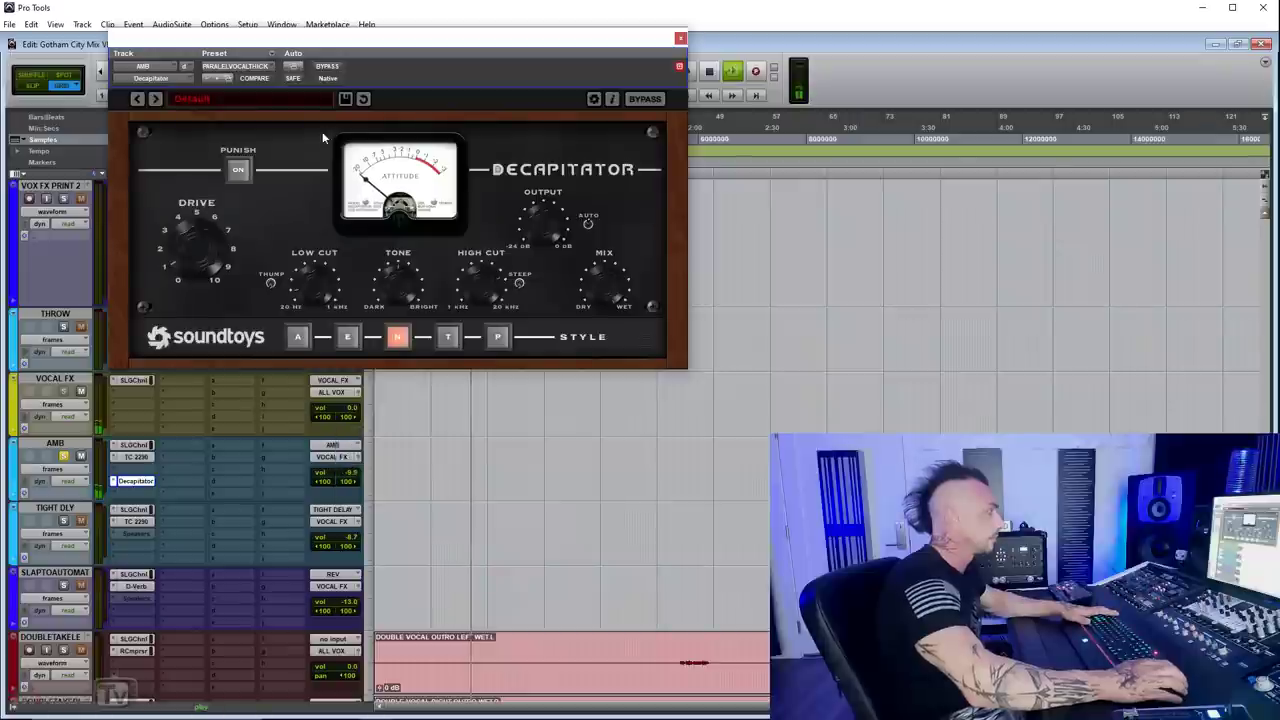
click(323, 67)
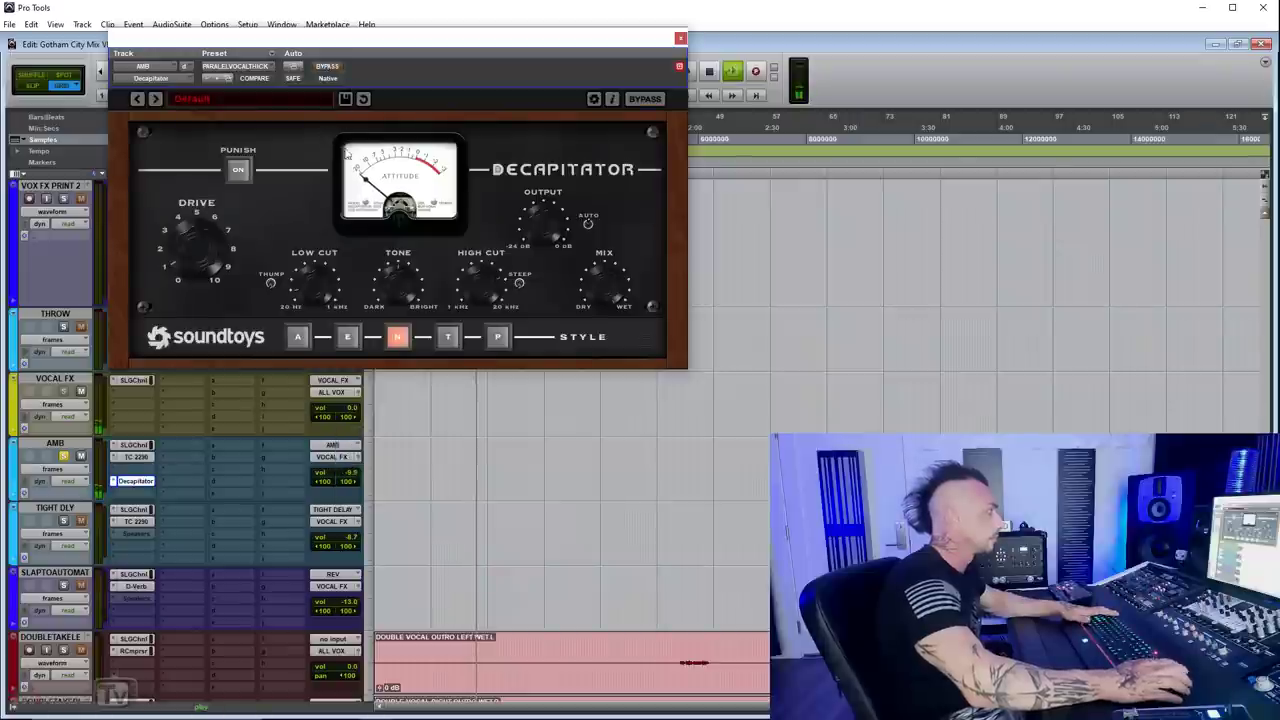
click(680, 38)
key(space)
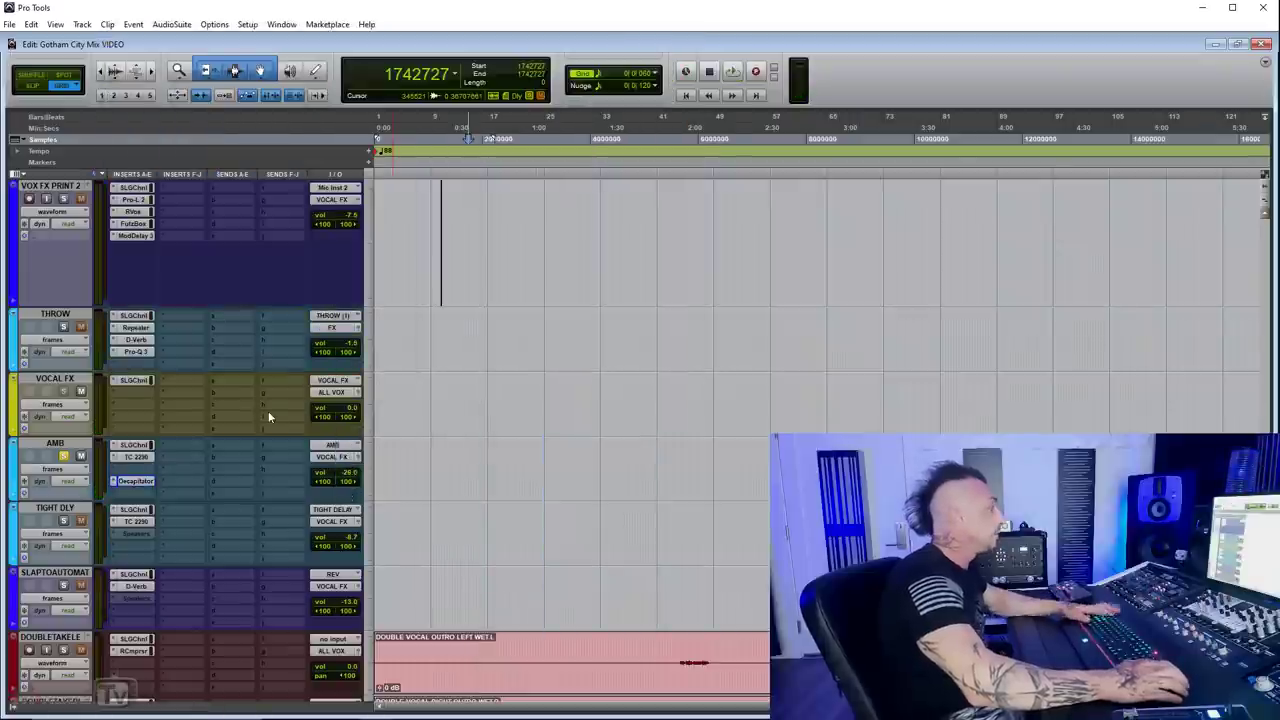
click(137, 457)
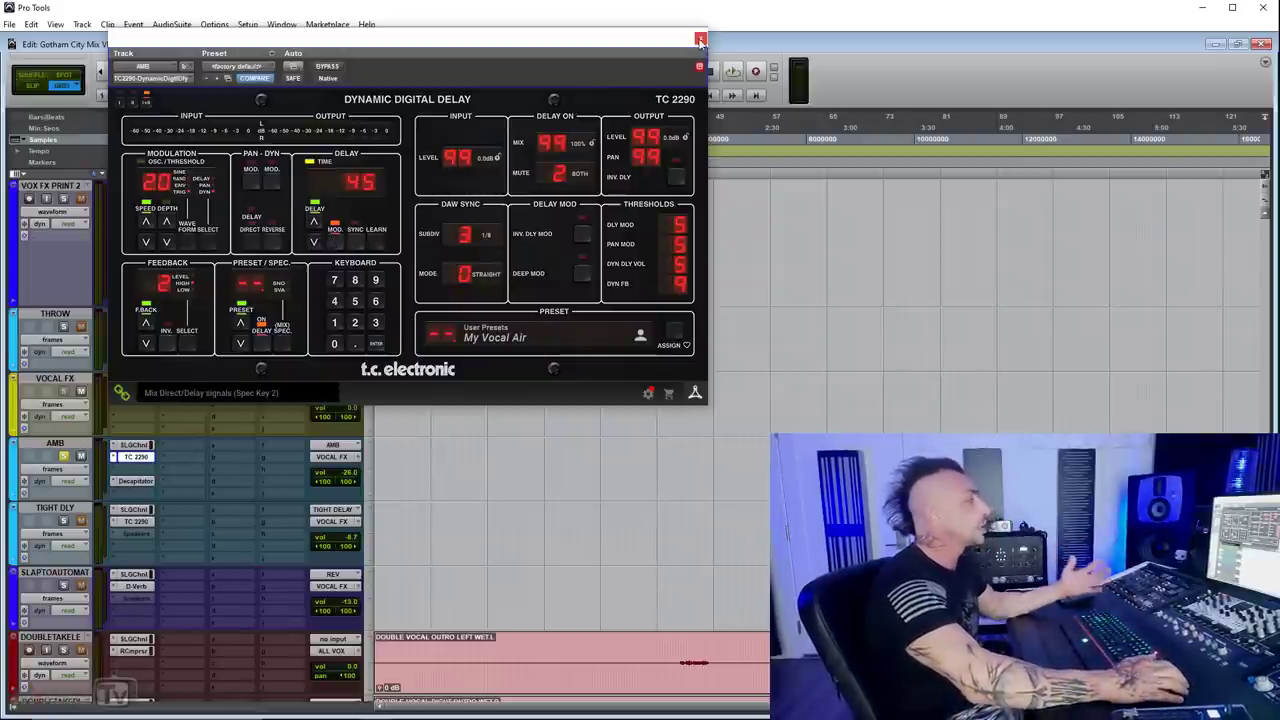
click(700, 40)
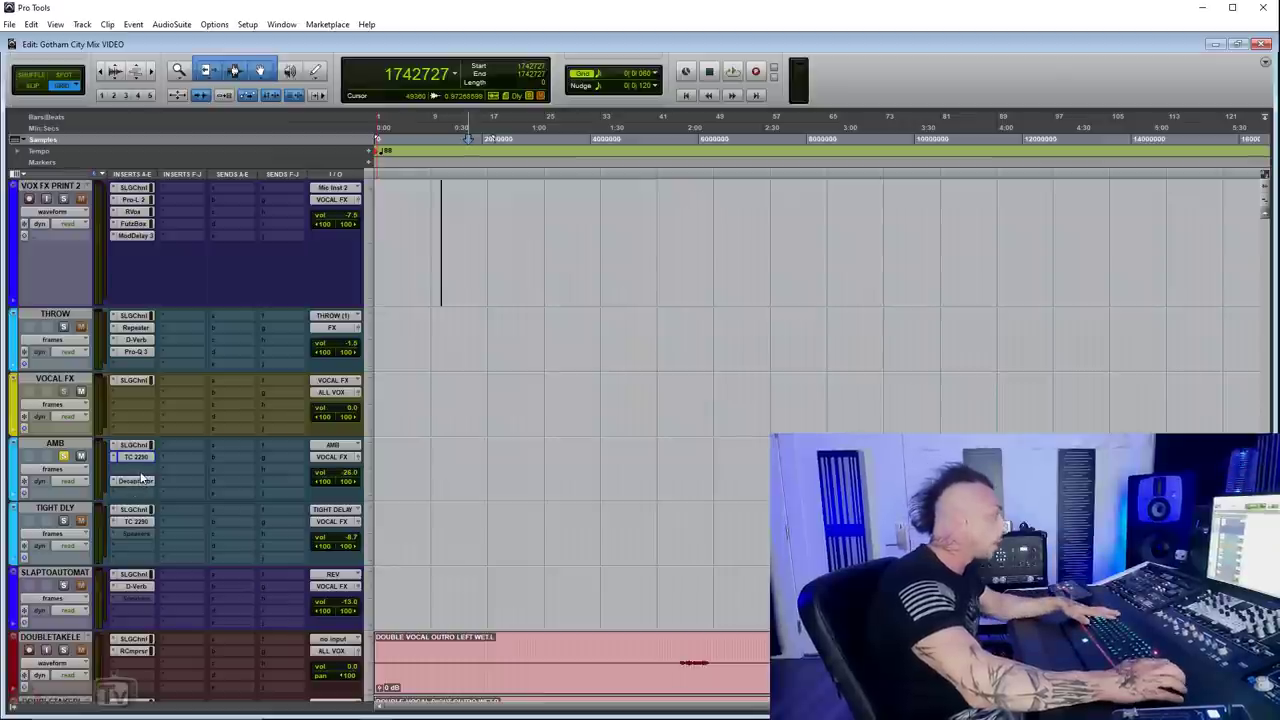
Open D-Verb on the SLAP TO AUTOMATE track, review its settings, and check the track's full name without renaming it
scroll(157, 447, down, 2)
key(ctrl+])
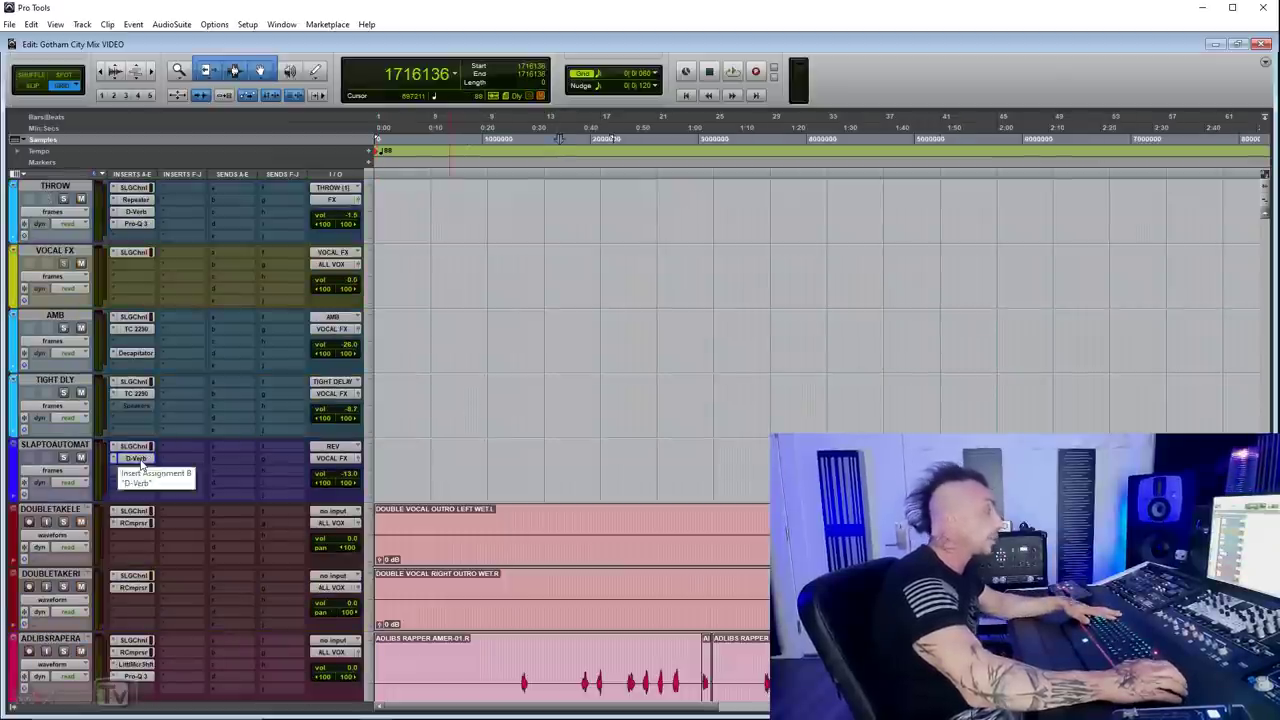
click(138, 459)
drag(290, 25, 331, 69)
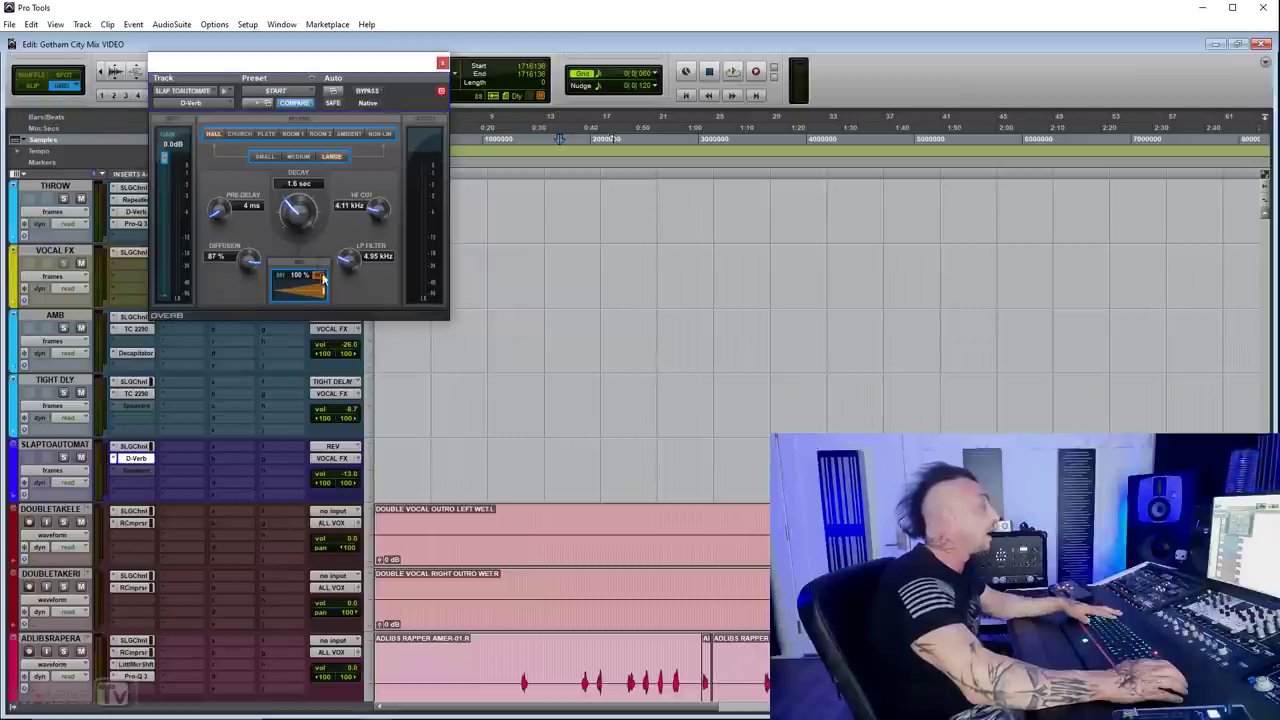
double_click(55, 444)
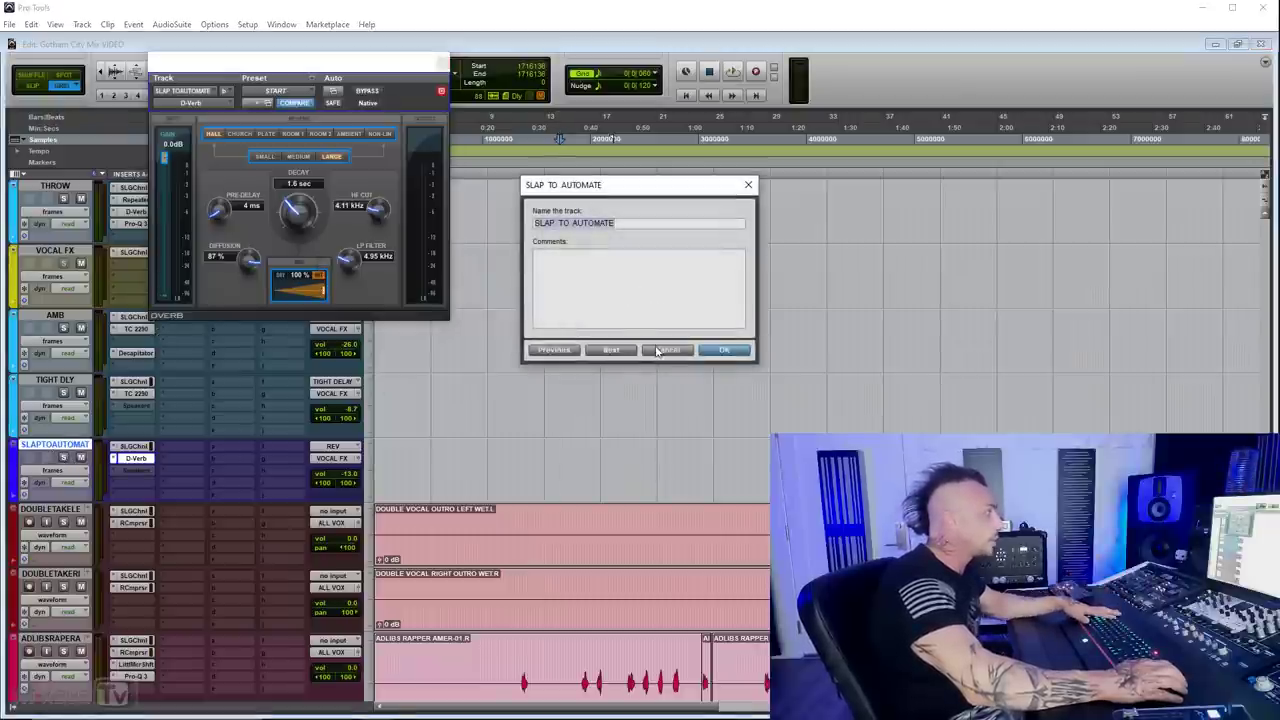
click(665, 350)
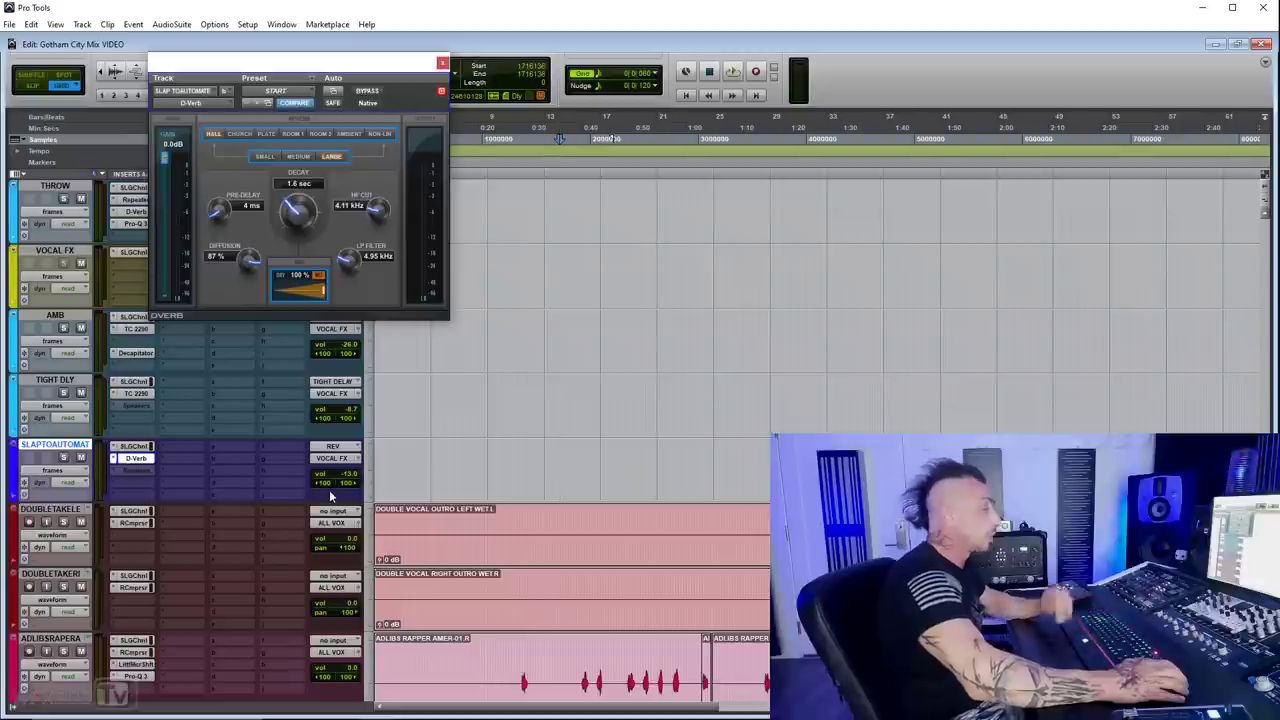
Solo the SLAP TO AUTOMATE track, audition the reverb in playback with its volume temporarily raised, and close D-Verb
click(64, 458)
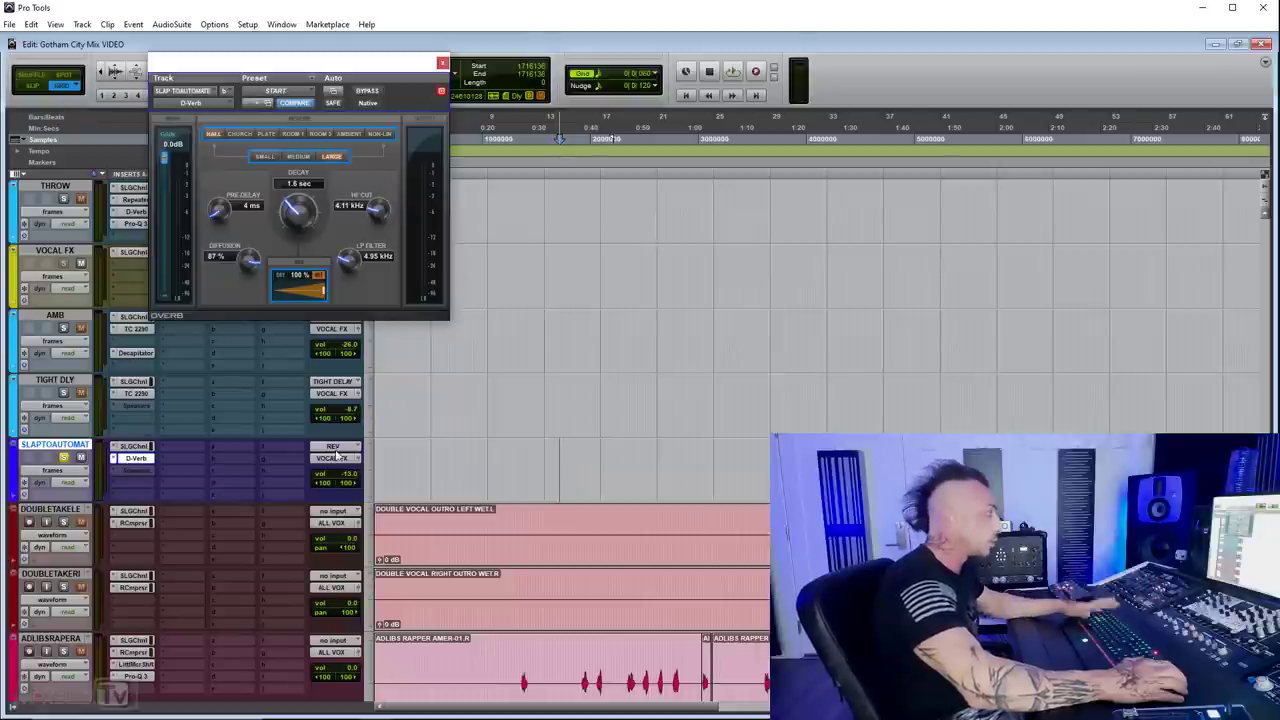
key(space)
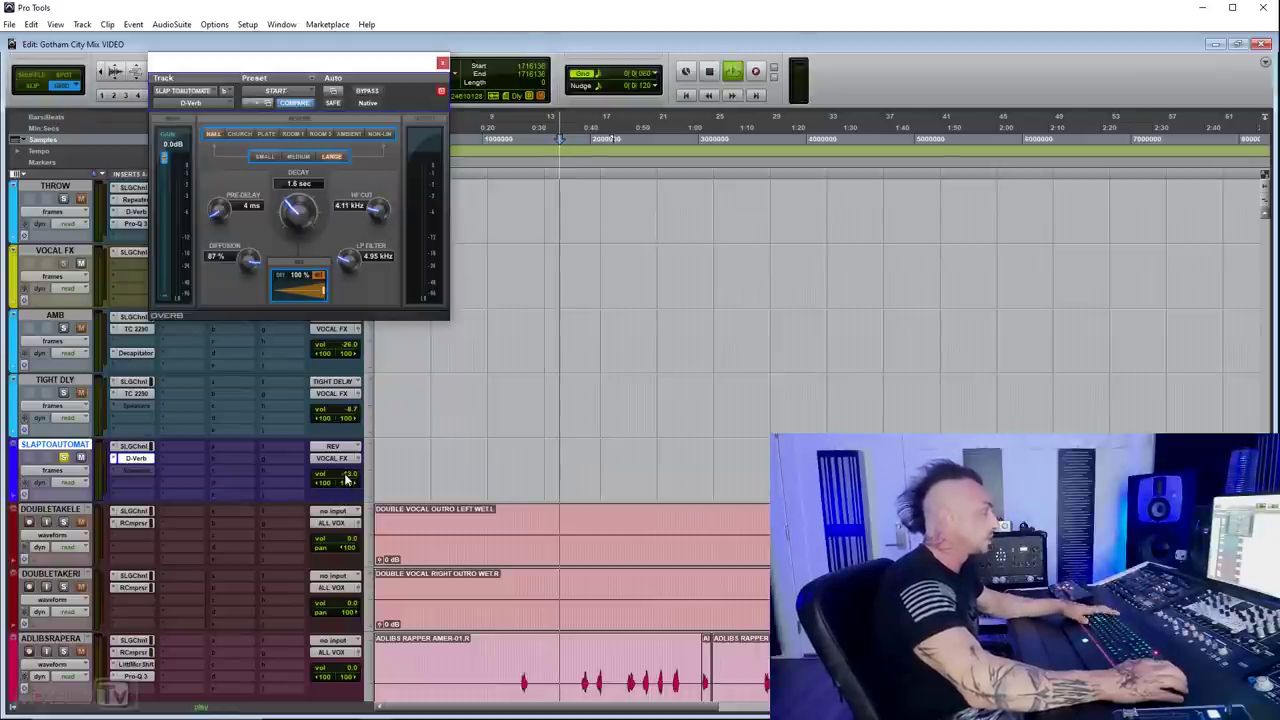
drag(345, 481, 347, 462)
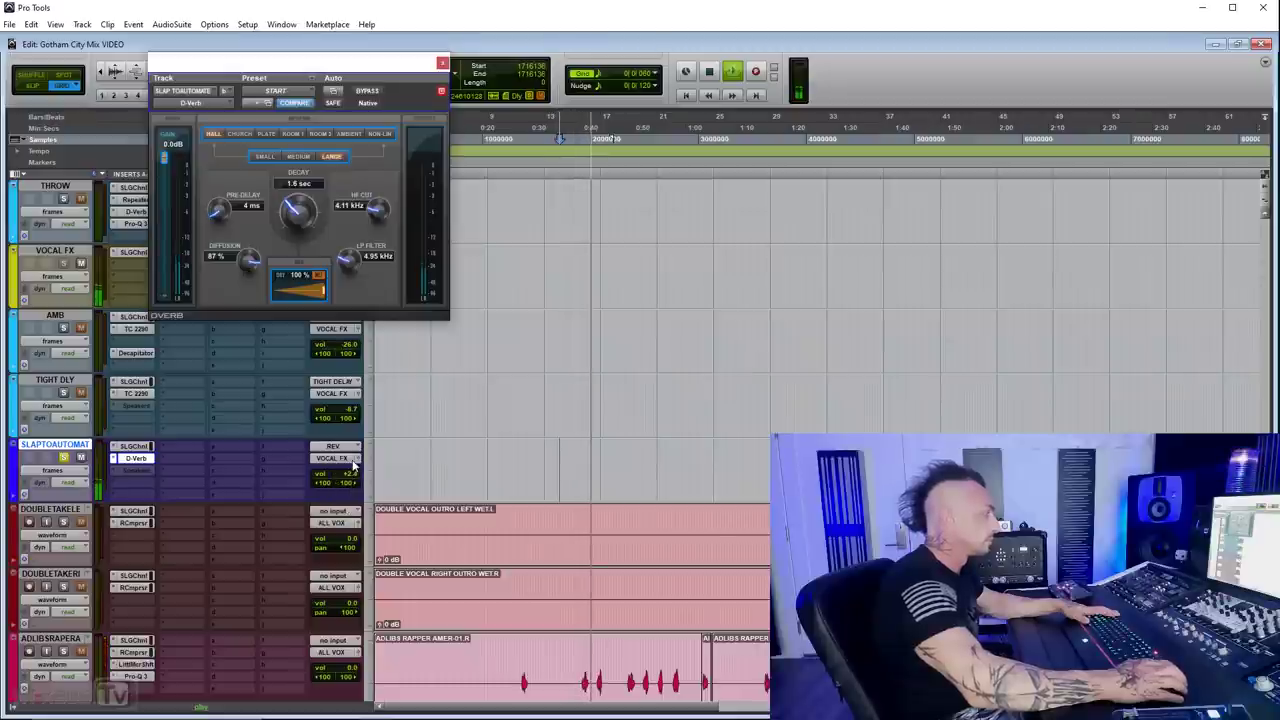
key(space)
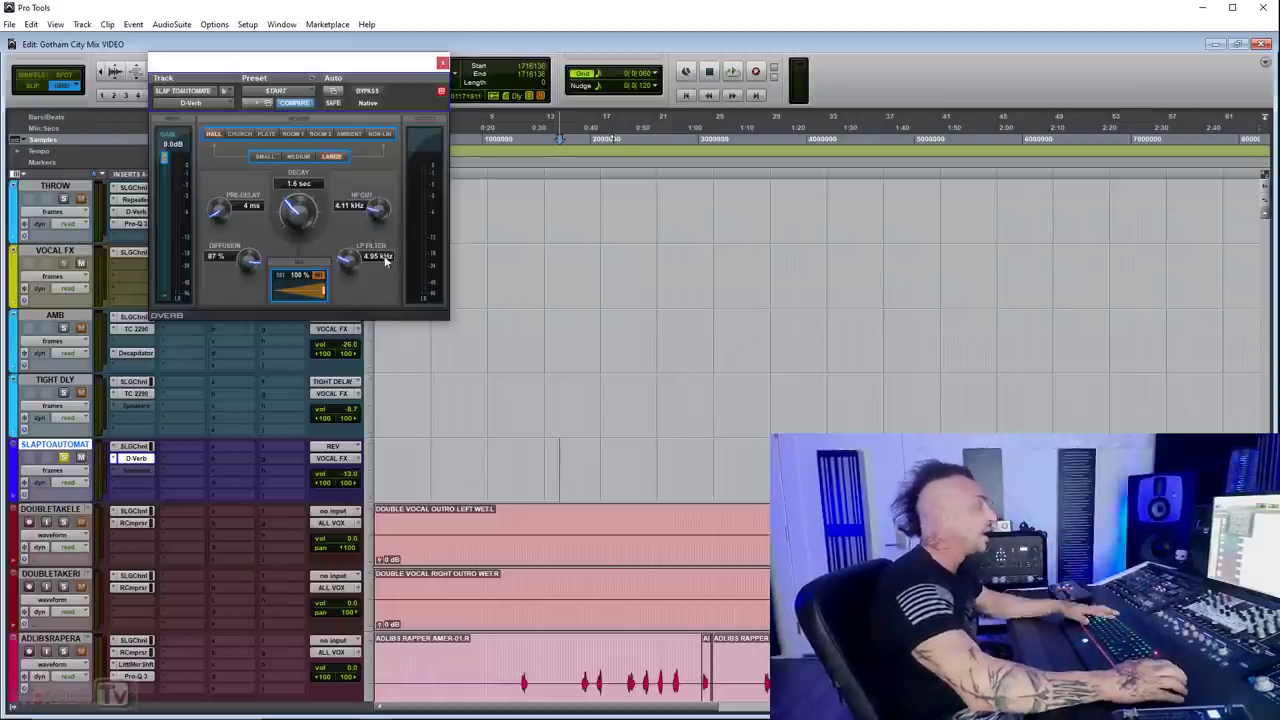
click(442, 63)
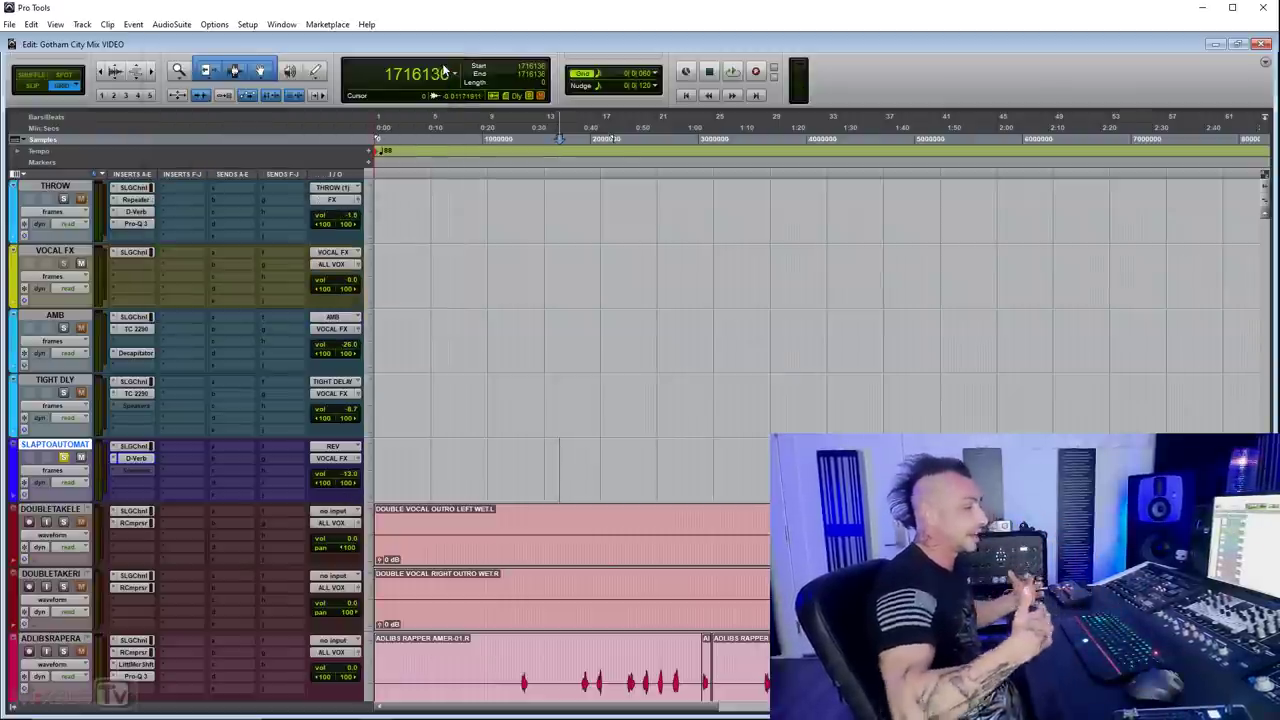
Solo the AMB track alongside the SLAP TO AUTOMATE reverb and play the vocal from sample 1716136
scroll(214, 314, down, 10)
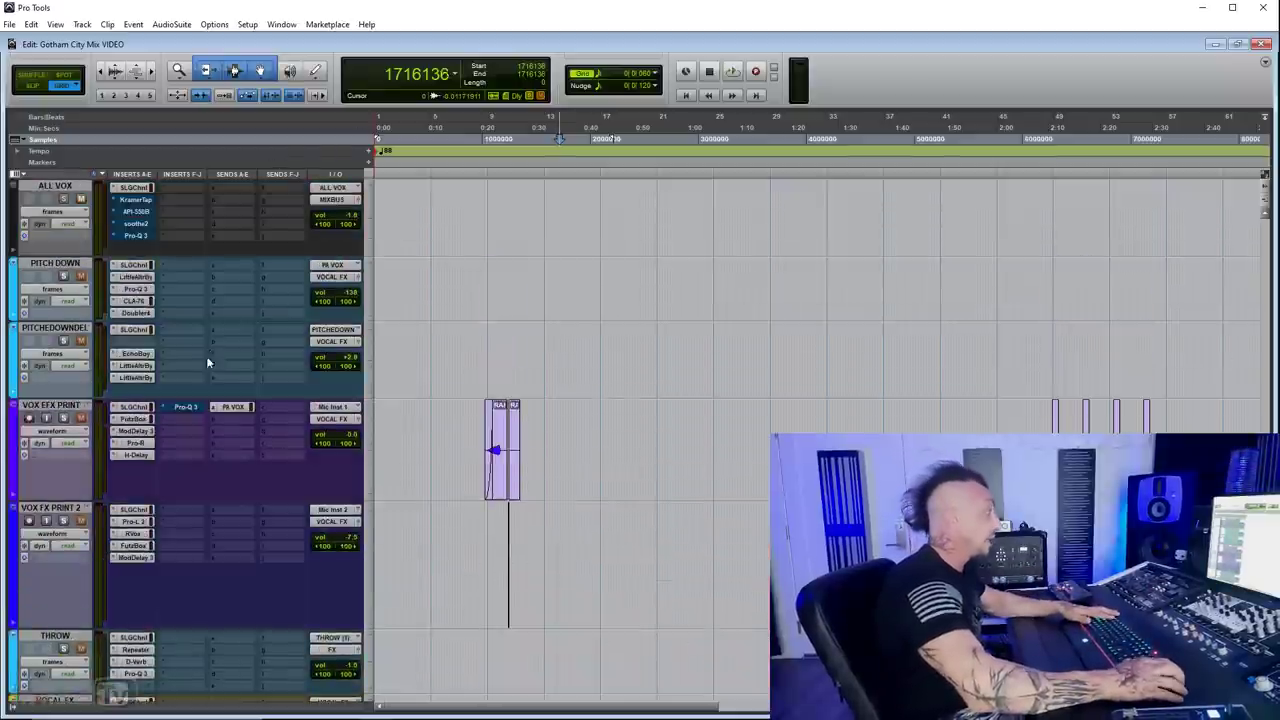
scroll(110, 360, up, 10)
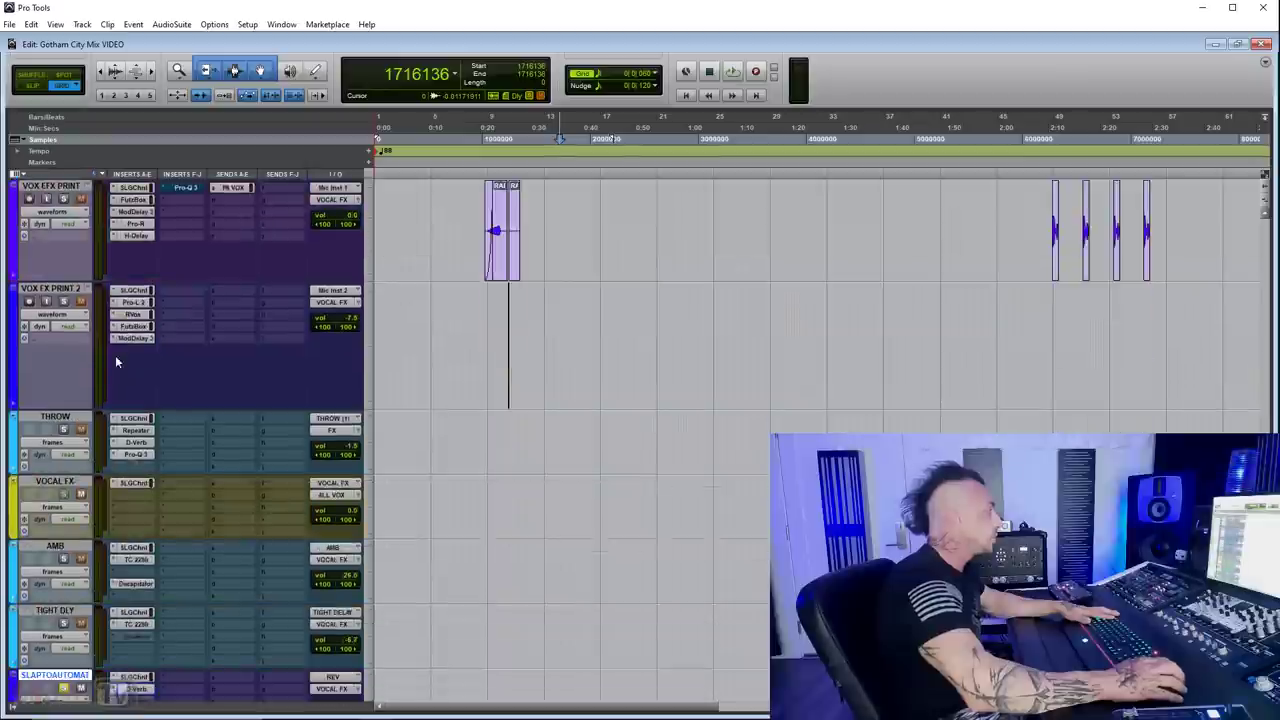
scroll(108, 362, up, 1)
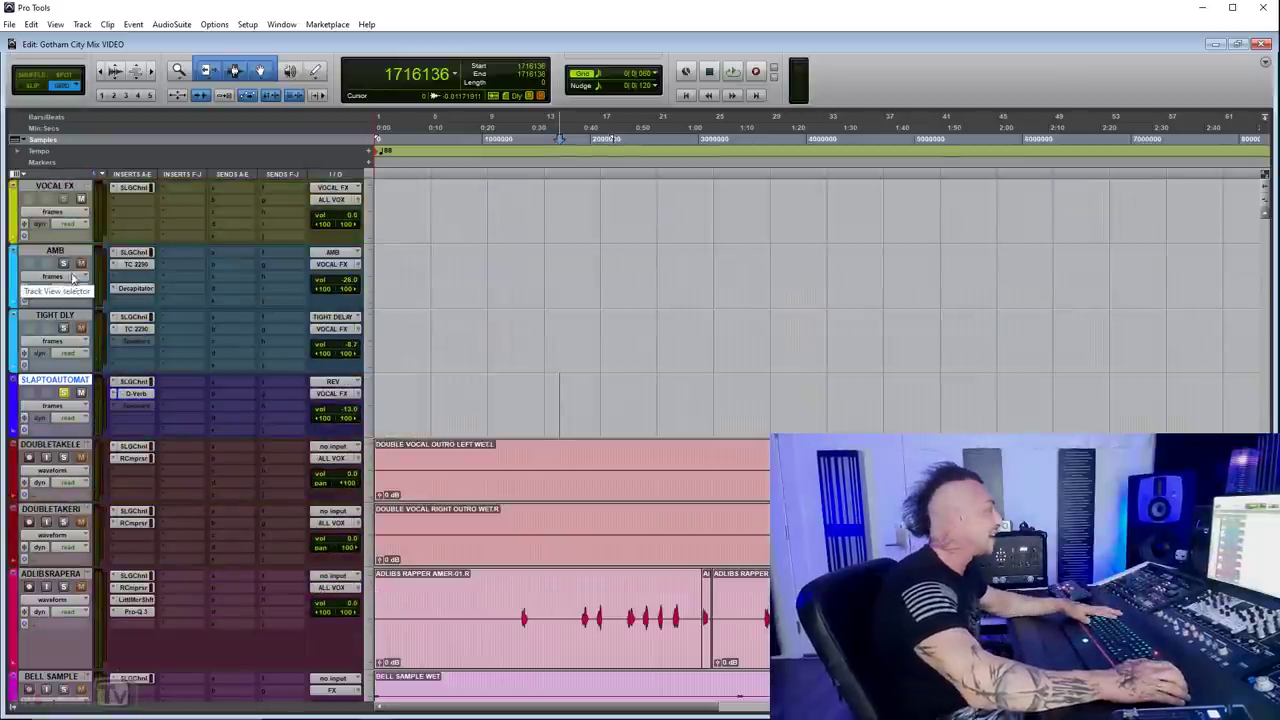
click(63, 264)
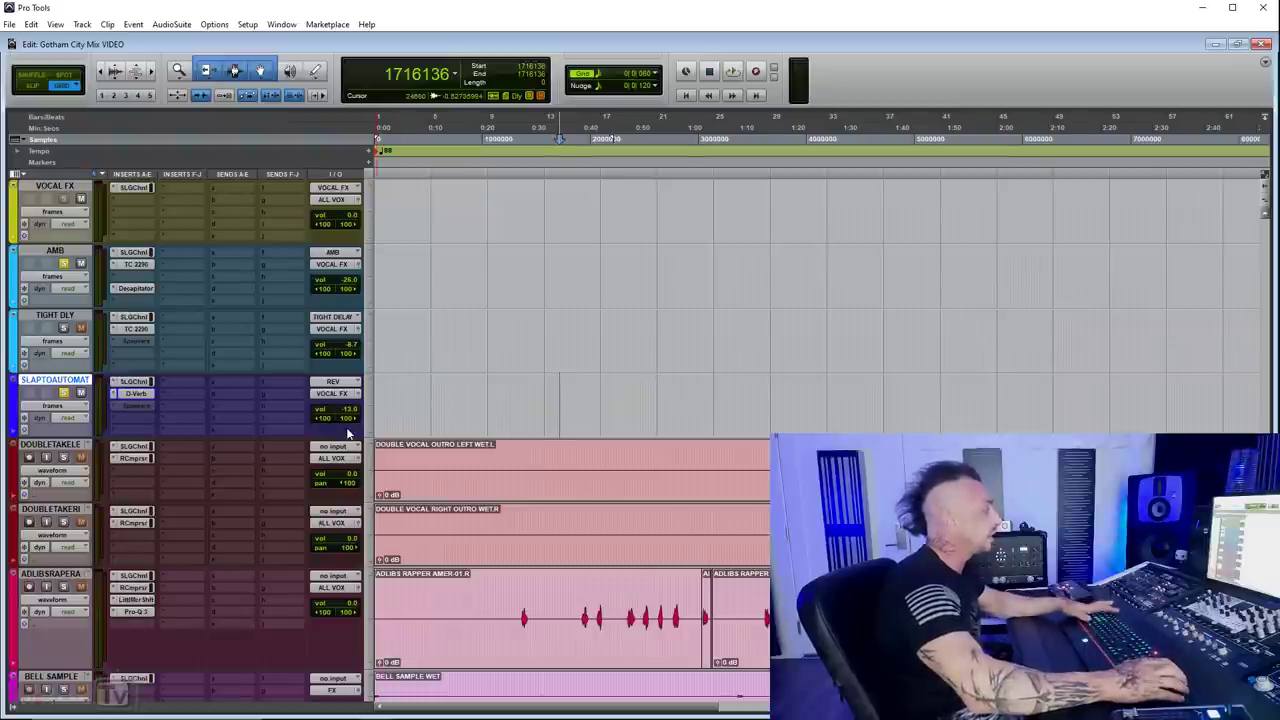
key(r)
key(space)
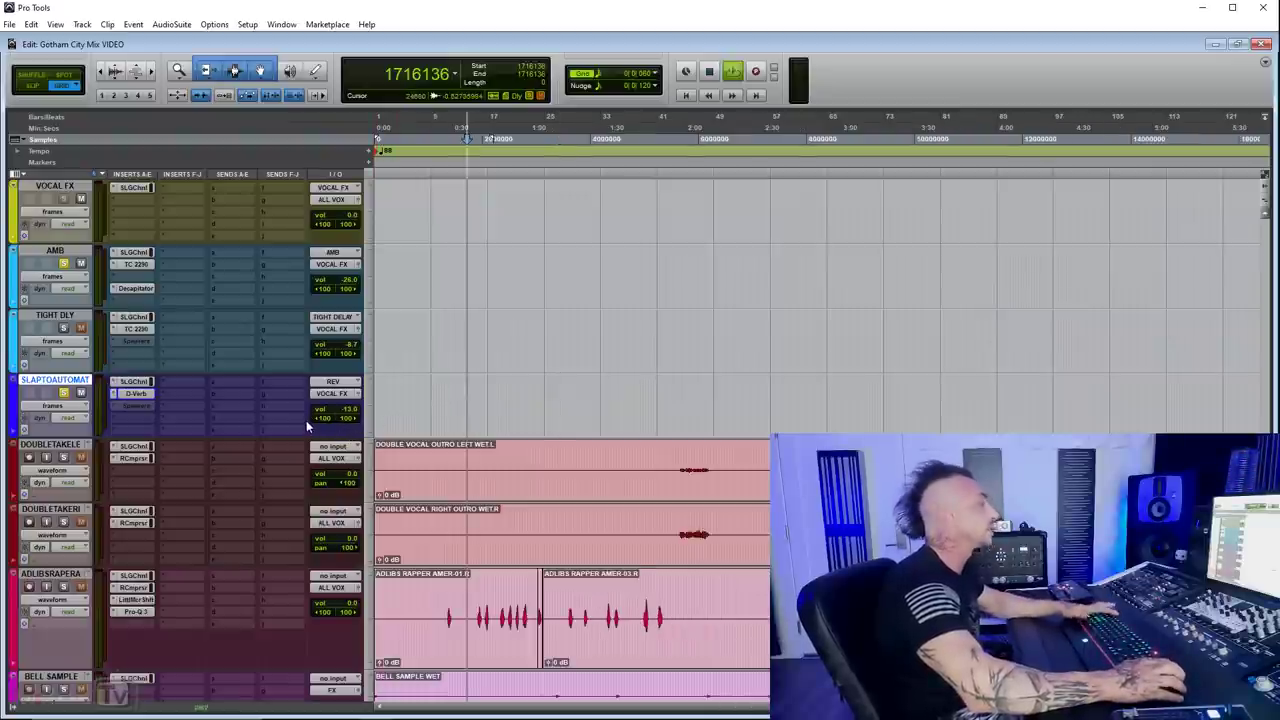
key(t)
key(t)
key(t)
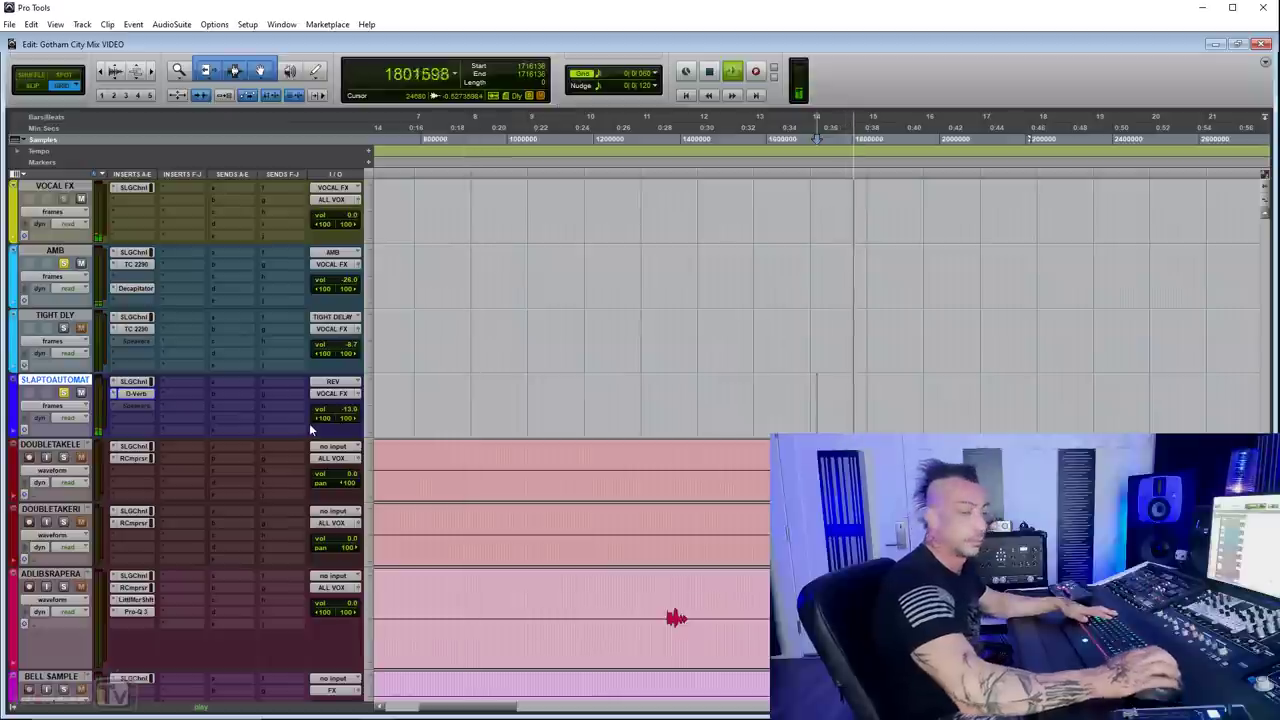
Add the parallel vocal thickness track to the soloed tracks during playback, and stop
scroll(250, 428, up, 1)
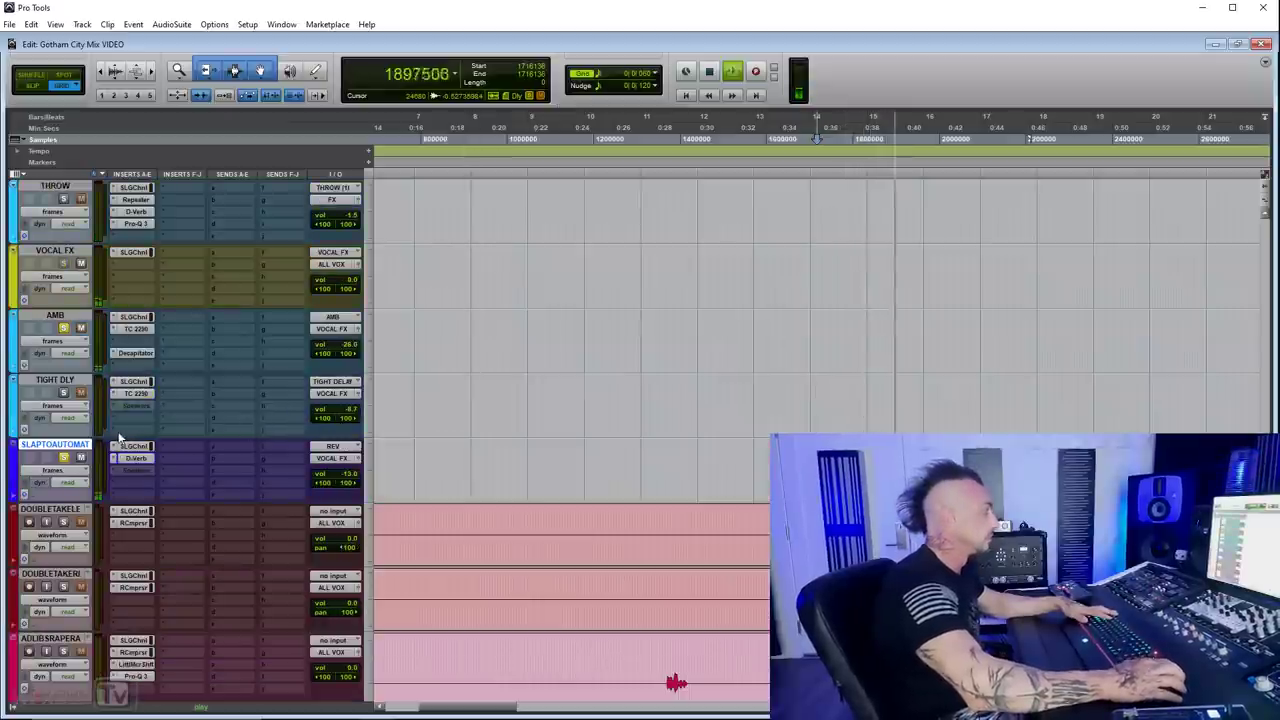
scroll(110, 440, down, 5)
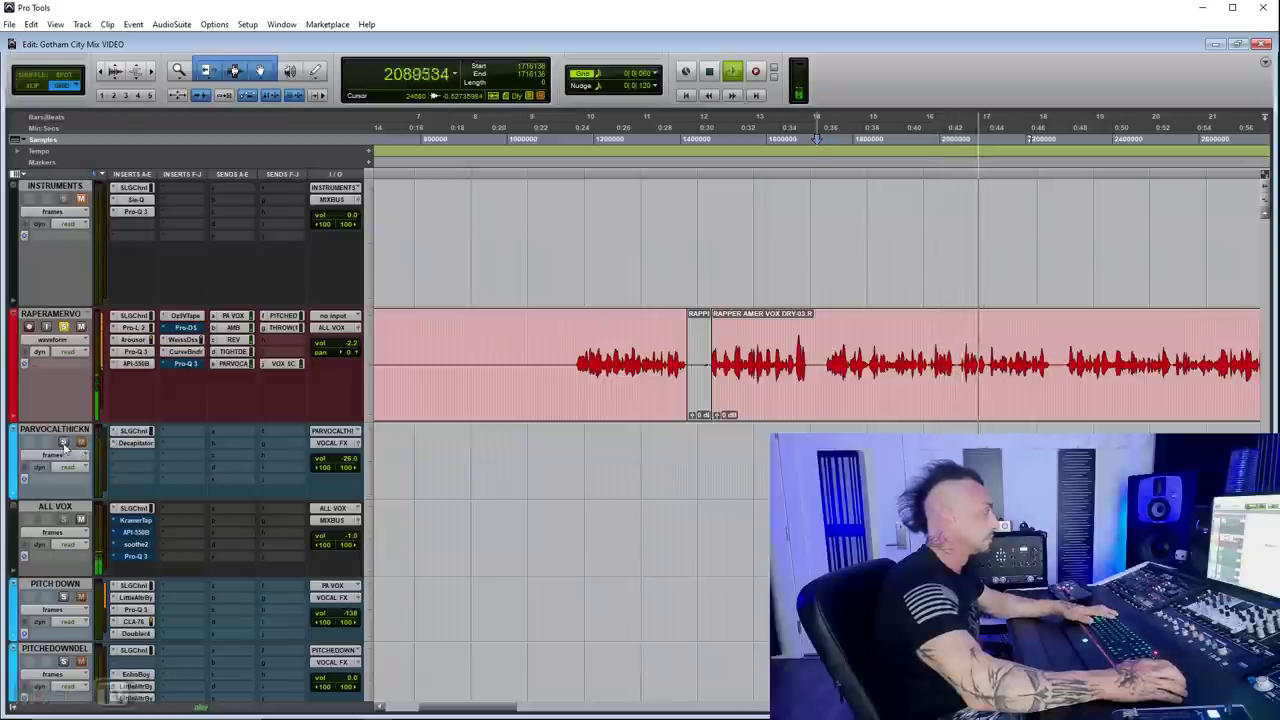
key(space)
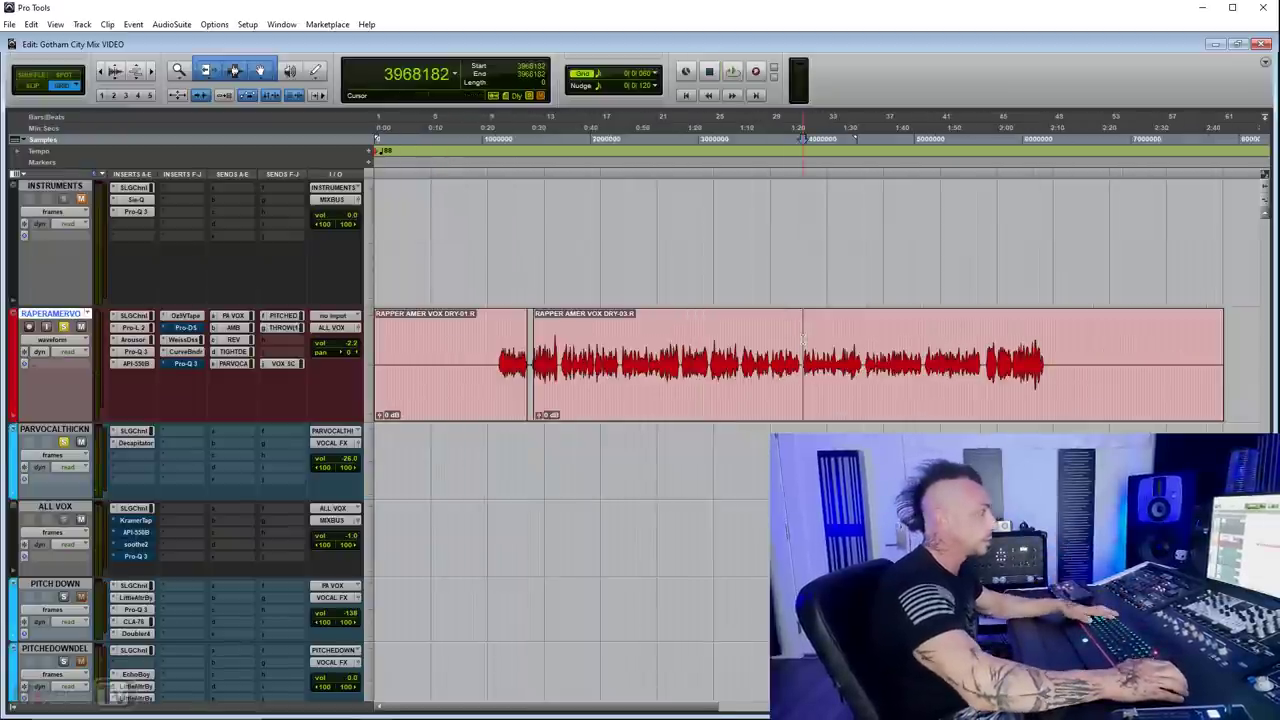
Audition the lead vocal from sample 3968182 with its effect tracks, comparing against AMB and SLAP TO AUTOMATE muted, and stop
key(space)
key(r)
key(r)
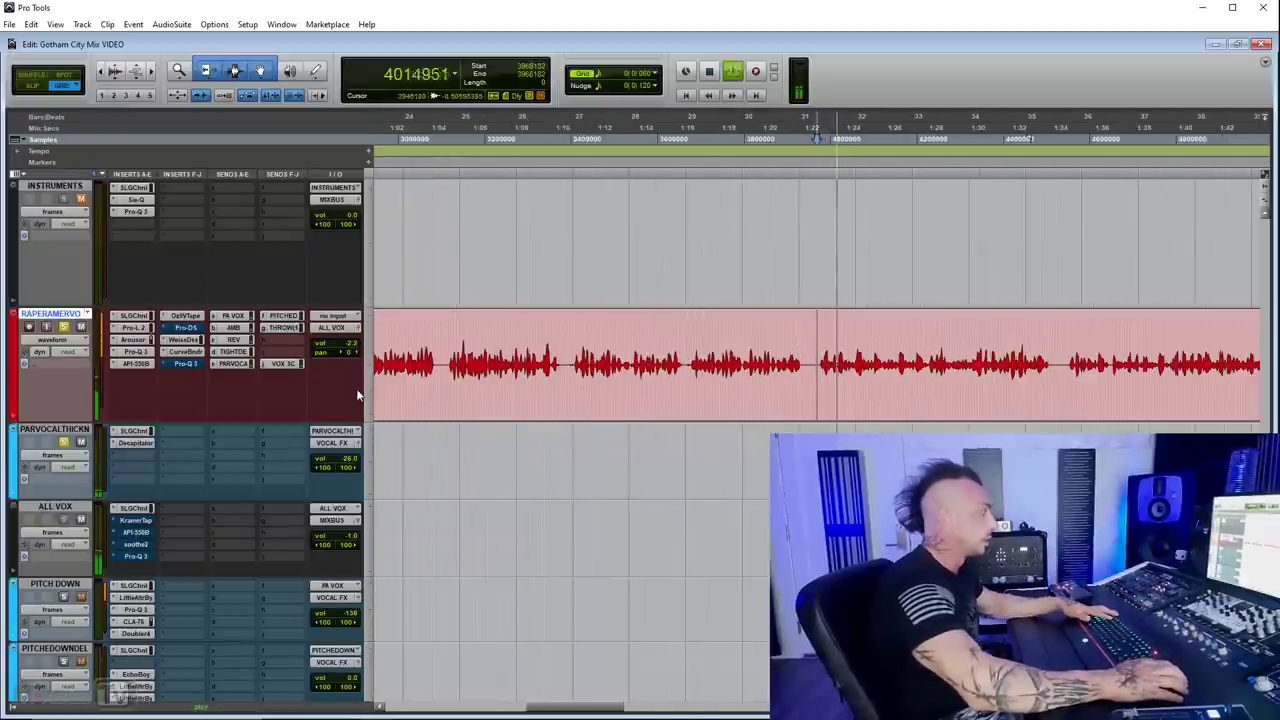
scroll(318, 386, down, 8)
scroll(314, 389, down, 4)
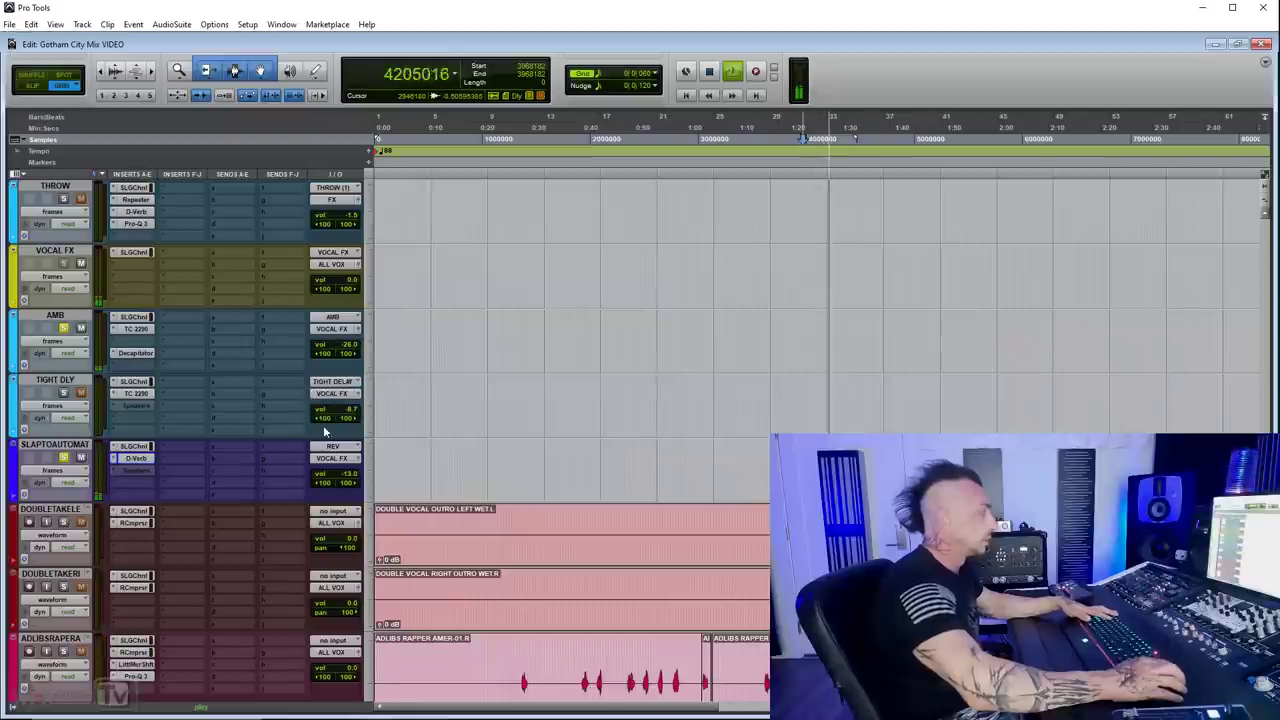
key(t)
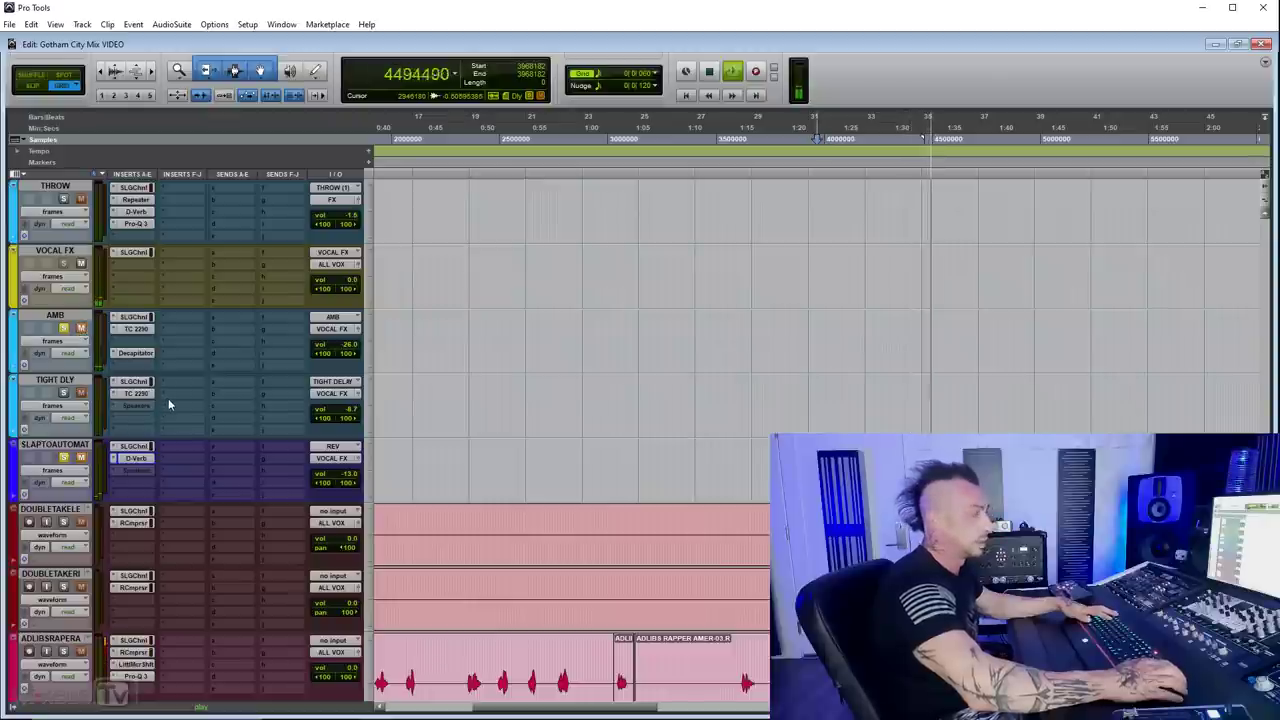
key(space)
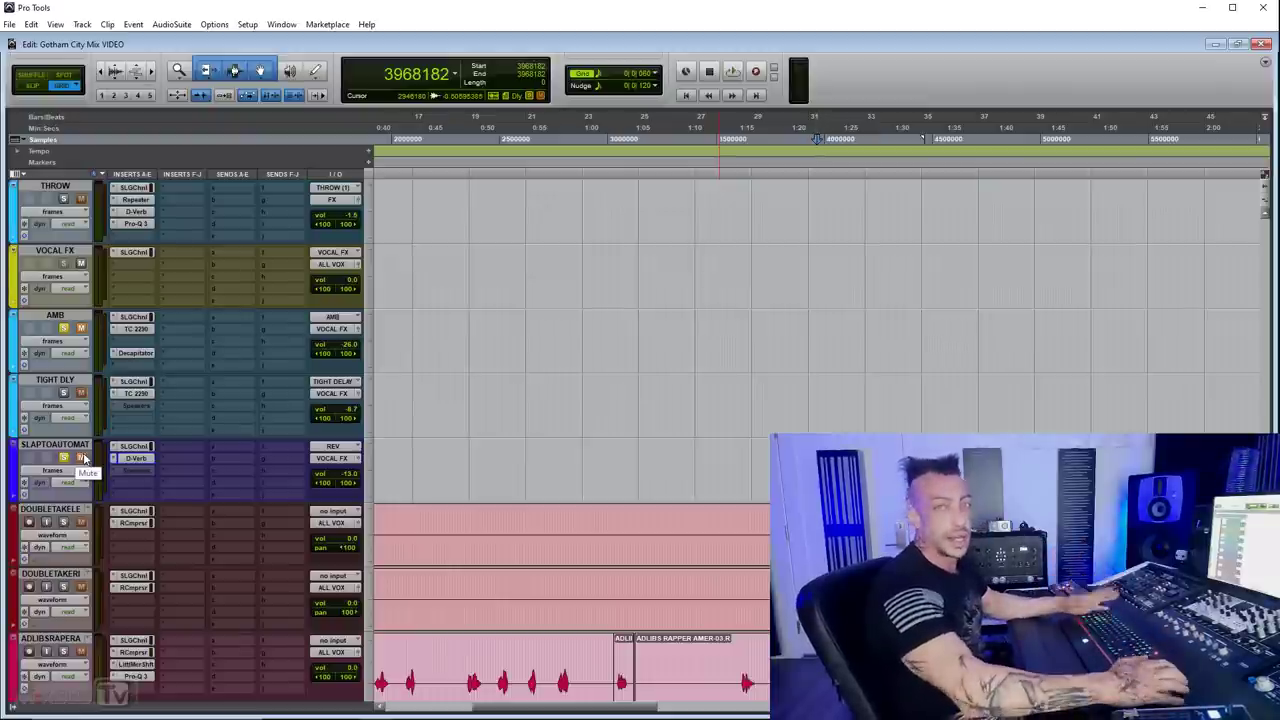
Select the main lead vocal clip and extend the selection back to the first vocal phrase at sample 1153636
scroll(200, 414, down, 10)
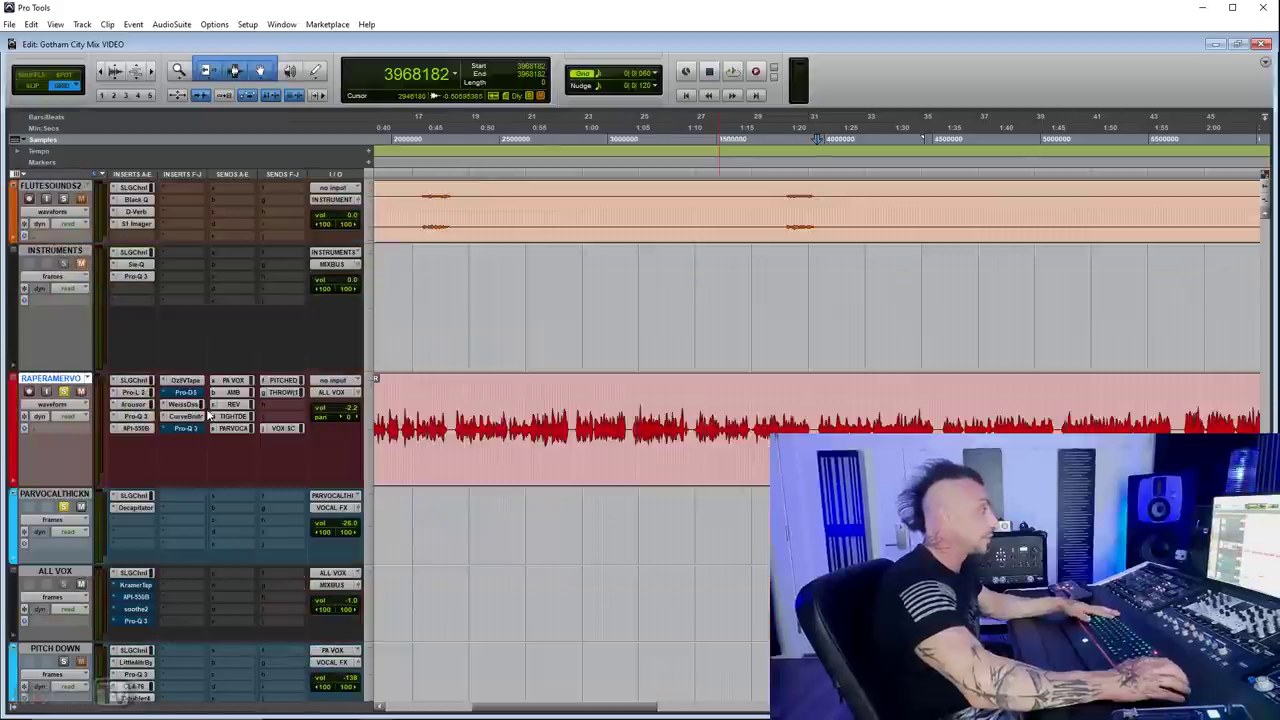
click(505, 465)
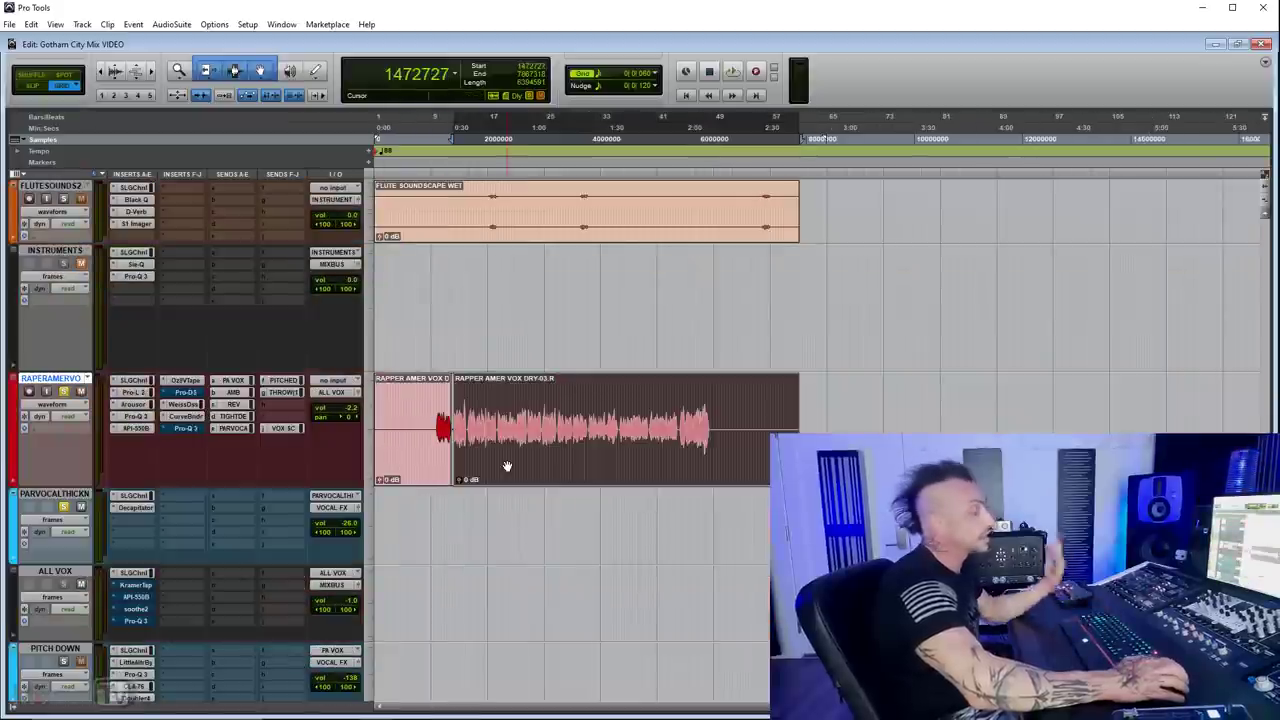
key(t)
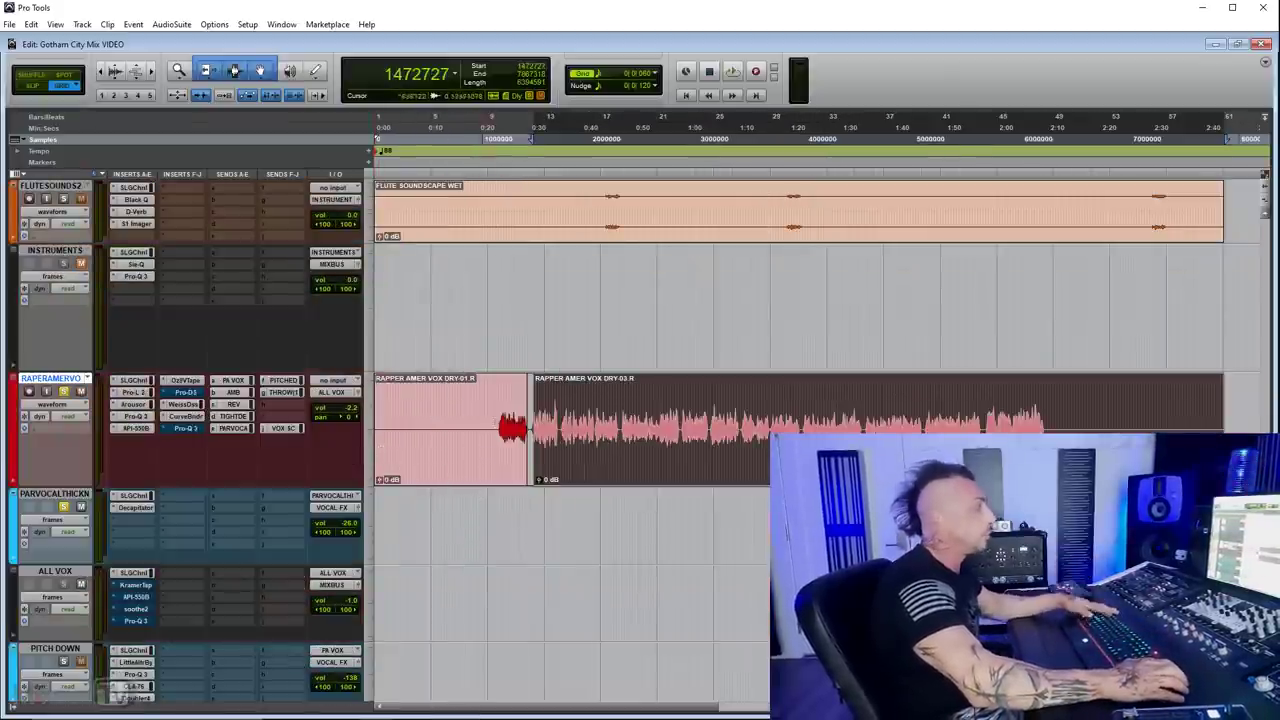
shift+click(499, 415)
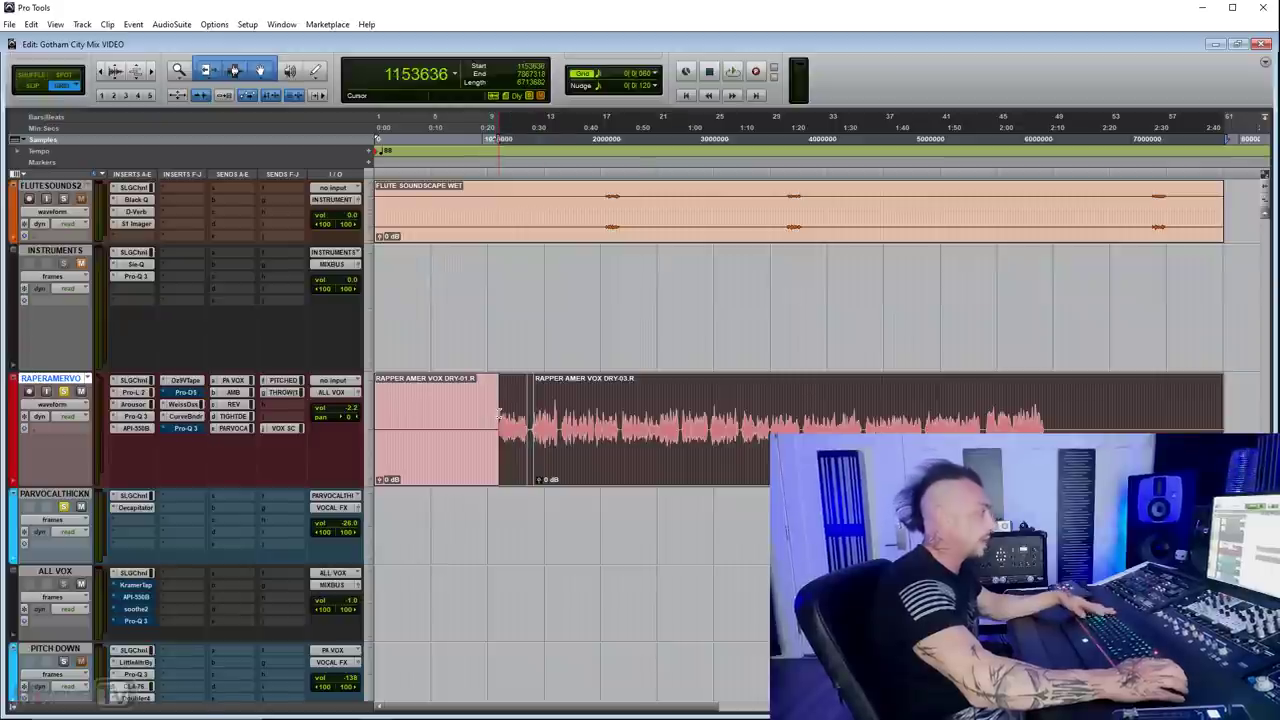
Solo the PITCH DOWN track and play the lead vocal from the start of the selection
scroll(347, 448, down, 2)
scroll(300, 448, down, 4)
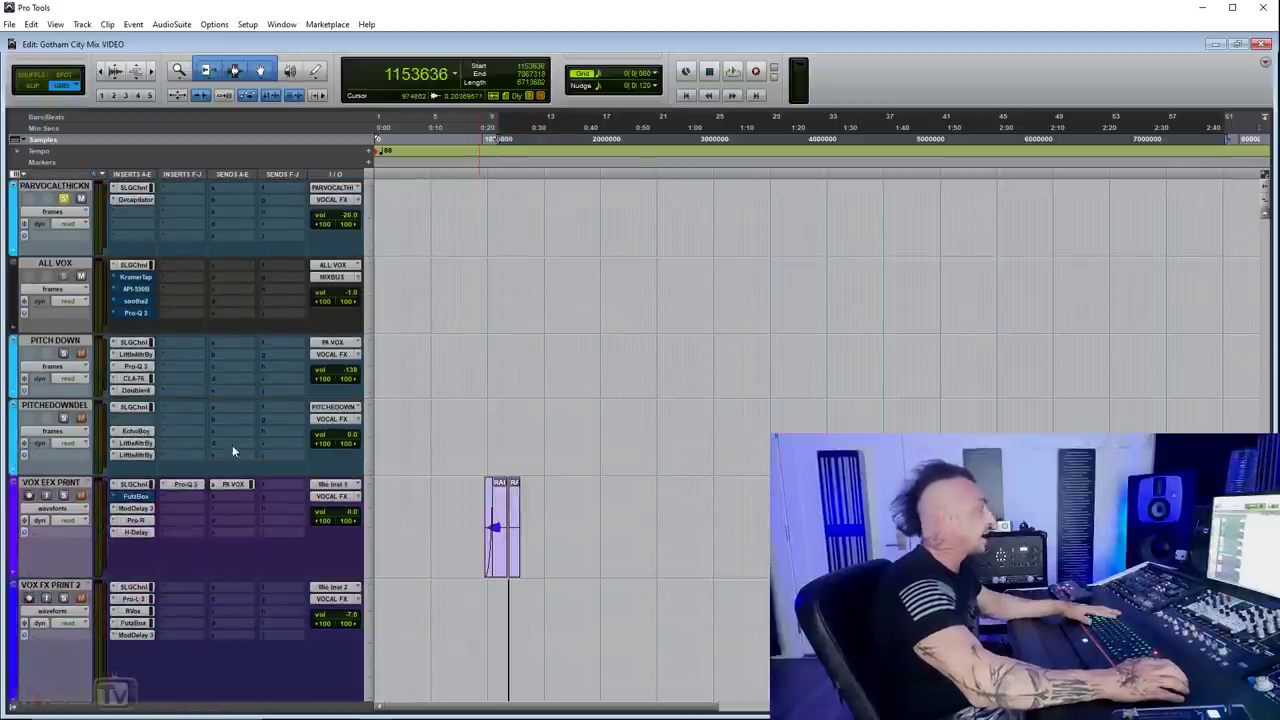
scroll(232, 445, up, 2)
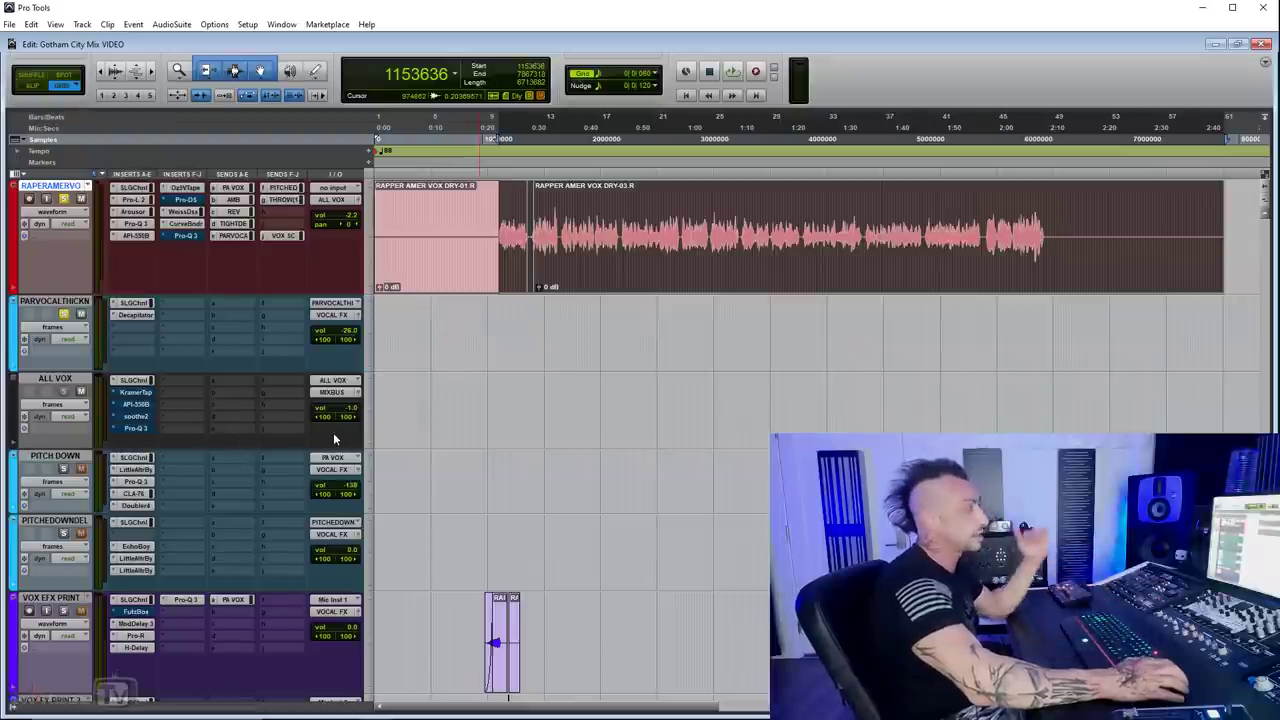
key(ctrl+bracketright)
key(ctrl+bracketleft)
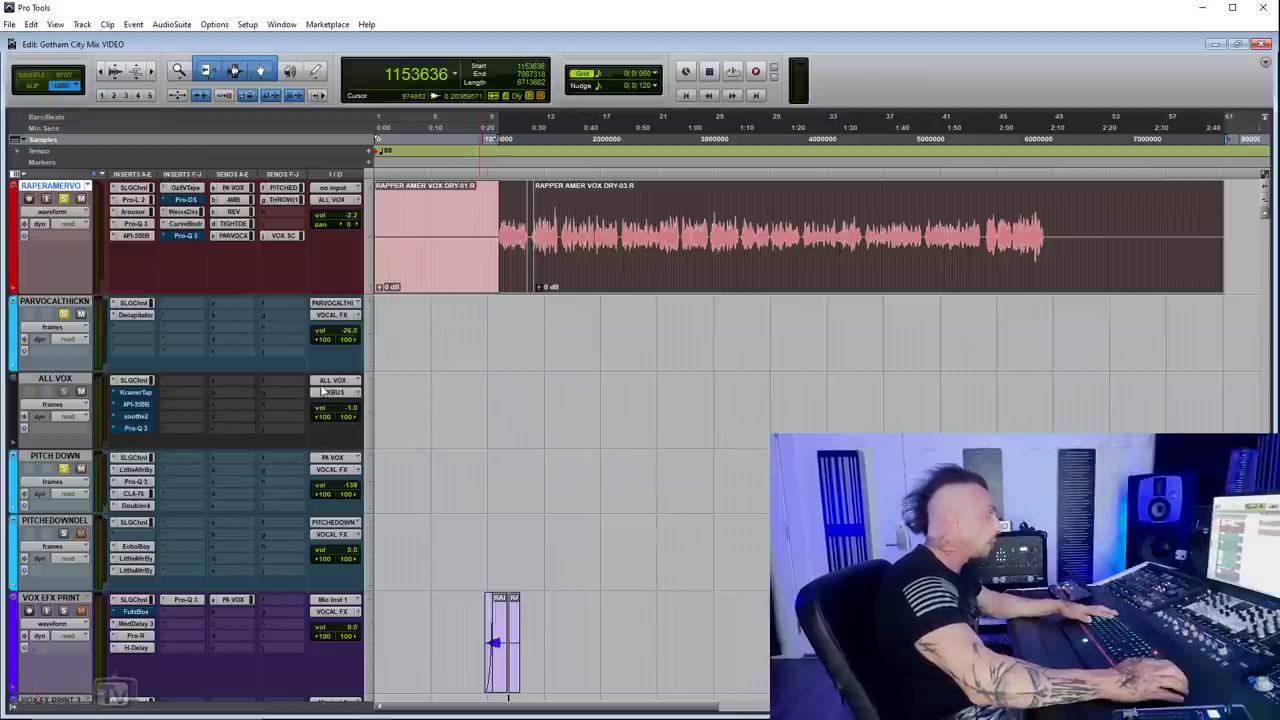
key(space)
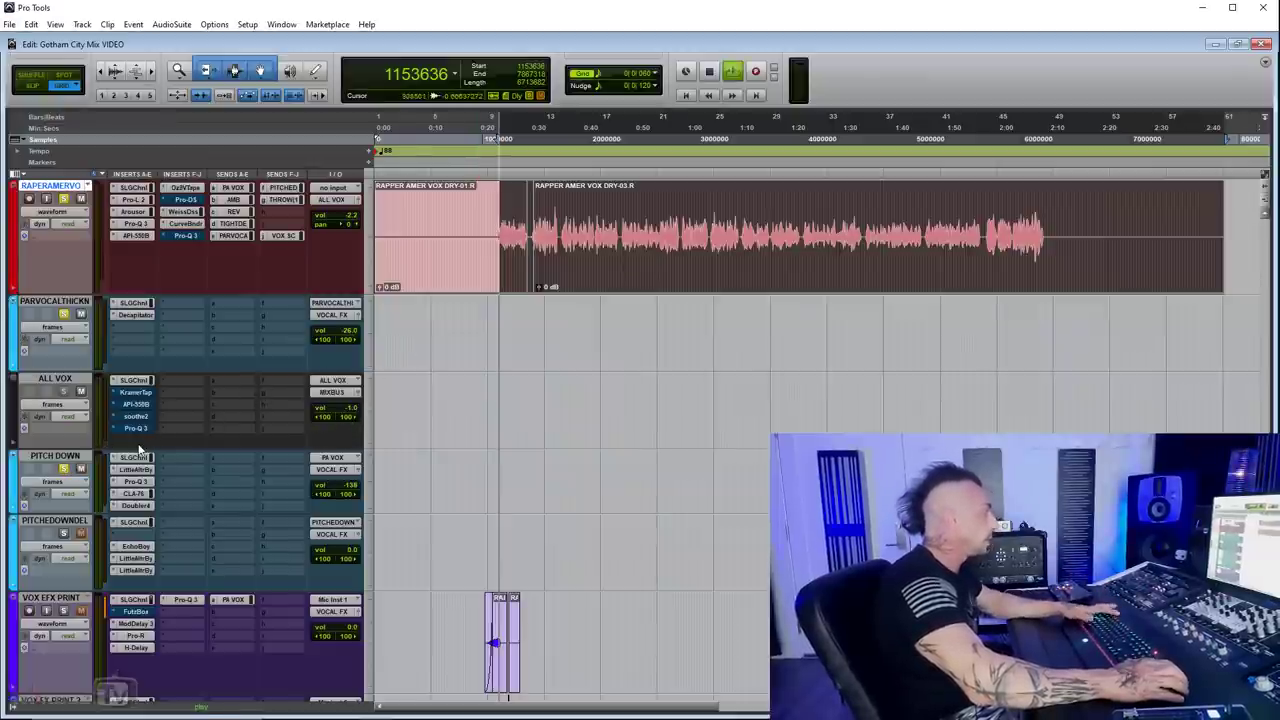
key(ctrl+bracketright)
key(ctrl+bracketright)
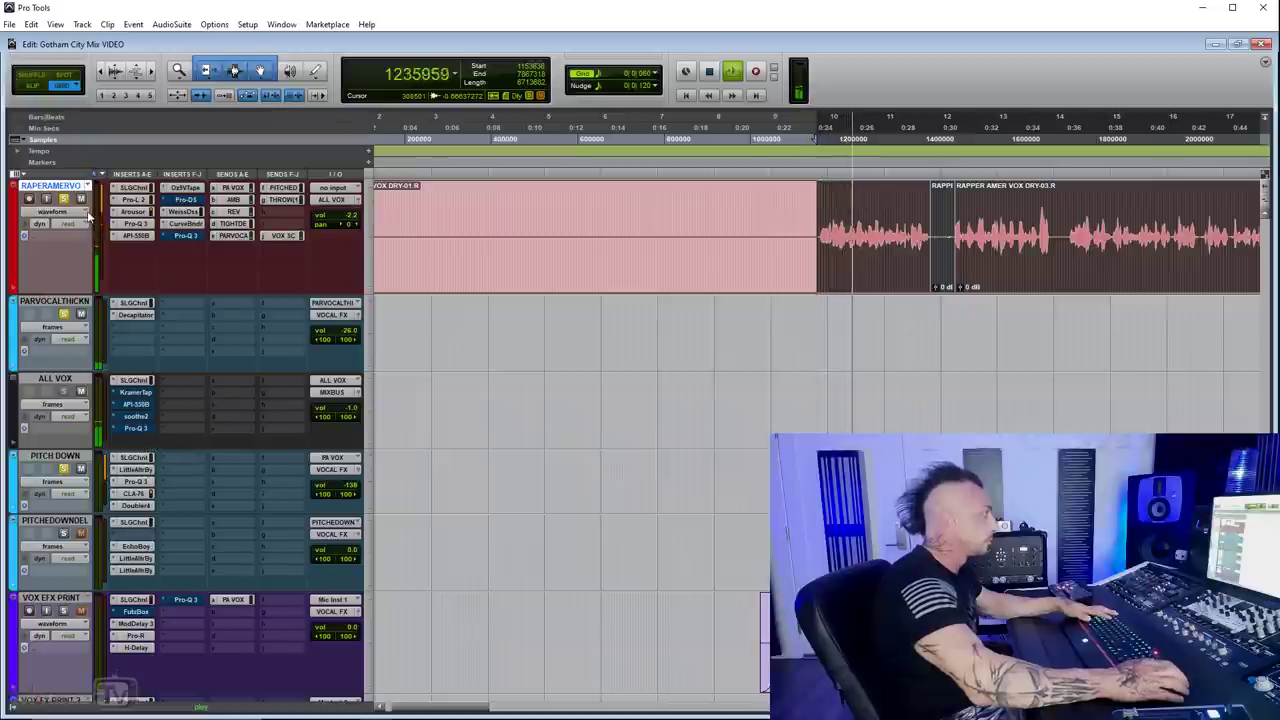
Display the lead vocal's PITCHED DOWN DELAY send level automation and play a short phrase around bar 11
click(52, 211)
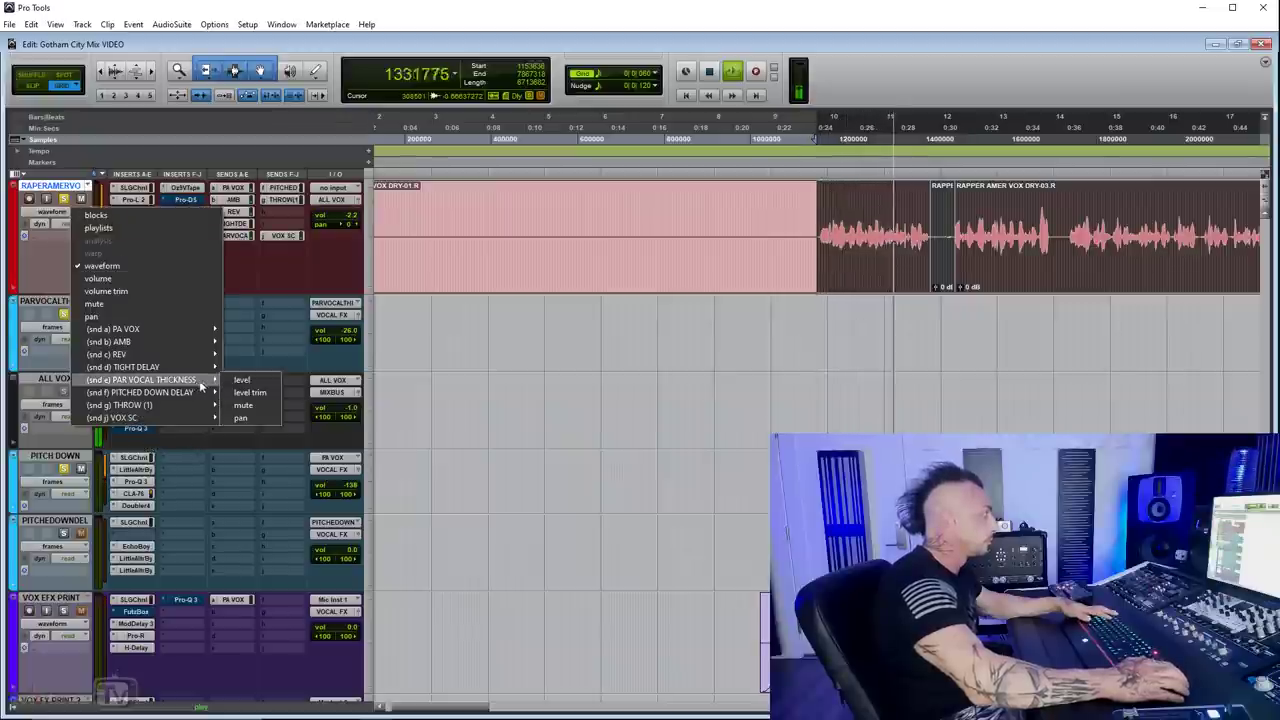
mouse_move(211, 398)
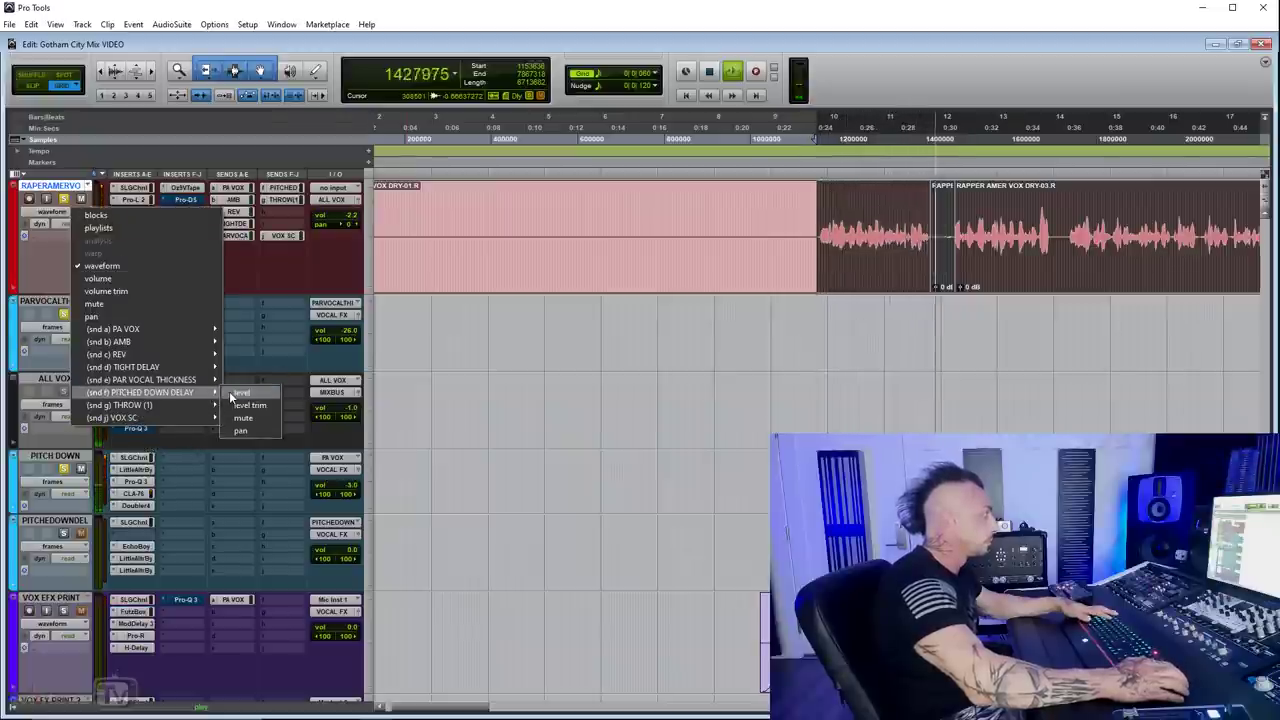
click(242, 380)
key(space)
key(space)
Display the PITCH DOWN track's volume automation, stop playback and examine the raised section near bar 11
click(52, 481)
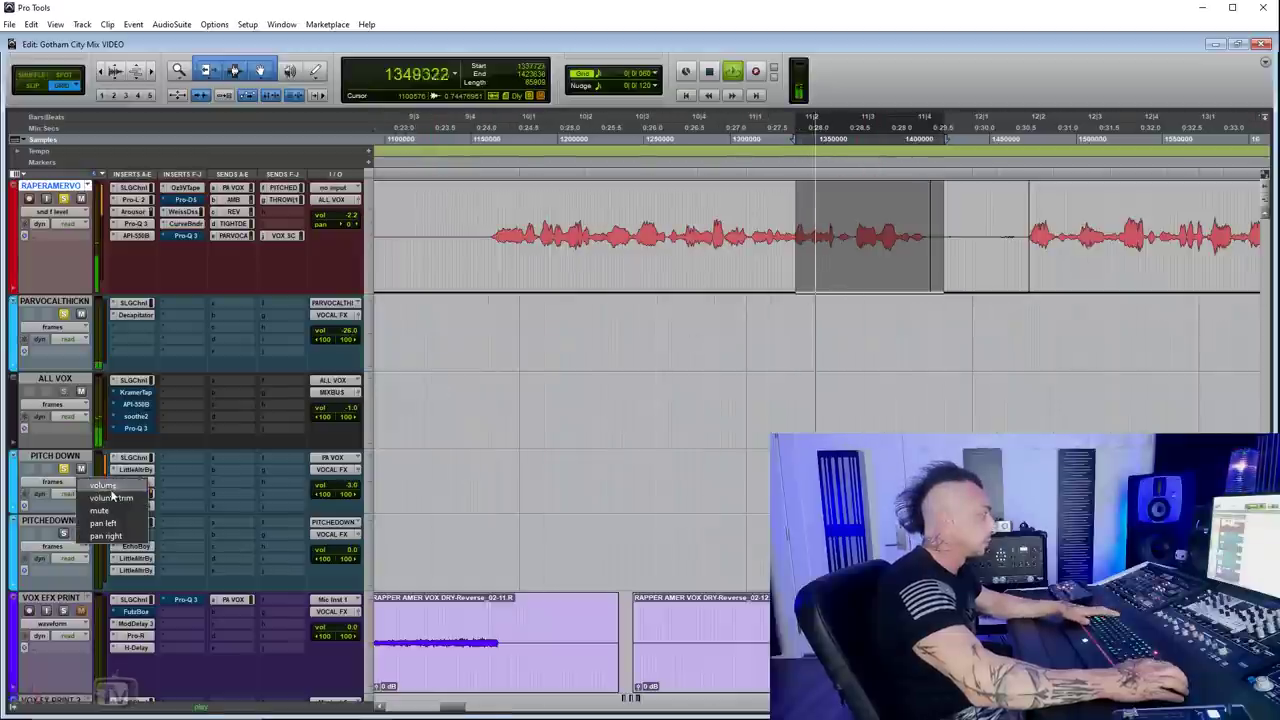
click(100, 515)
key(space)
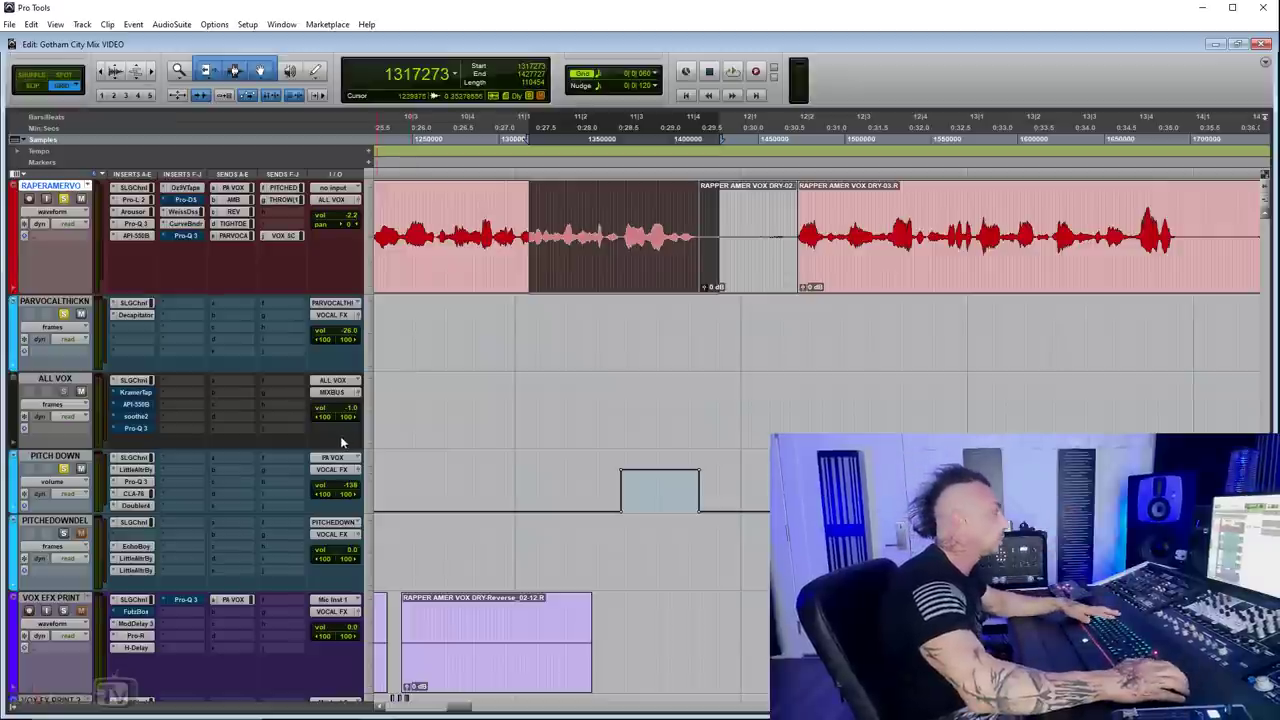
key(r)
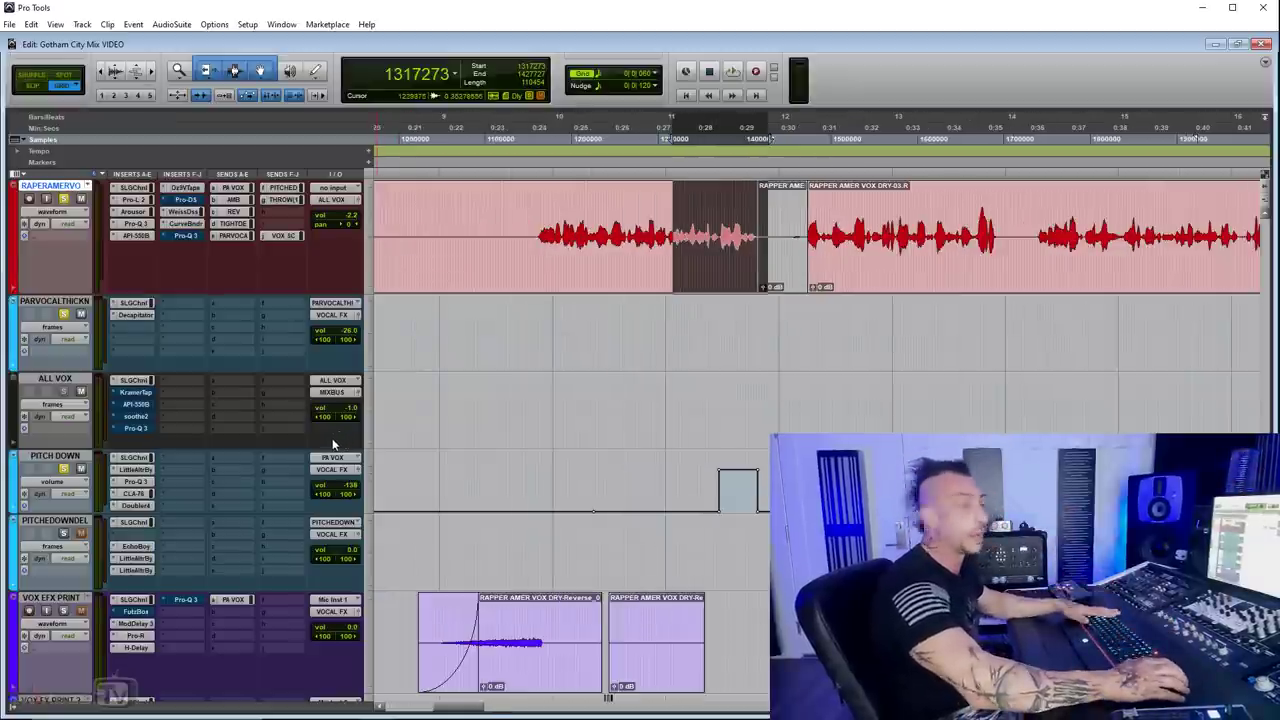
scroll(338, 429, down, 3)
key(t)
key(r)
key(r)
scroll(304, 385, up, 3)
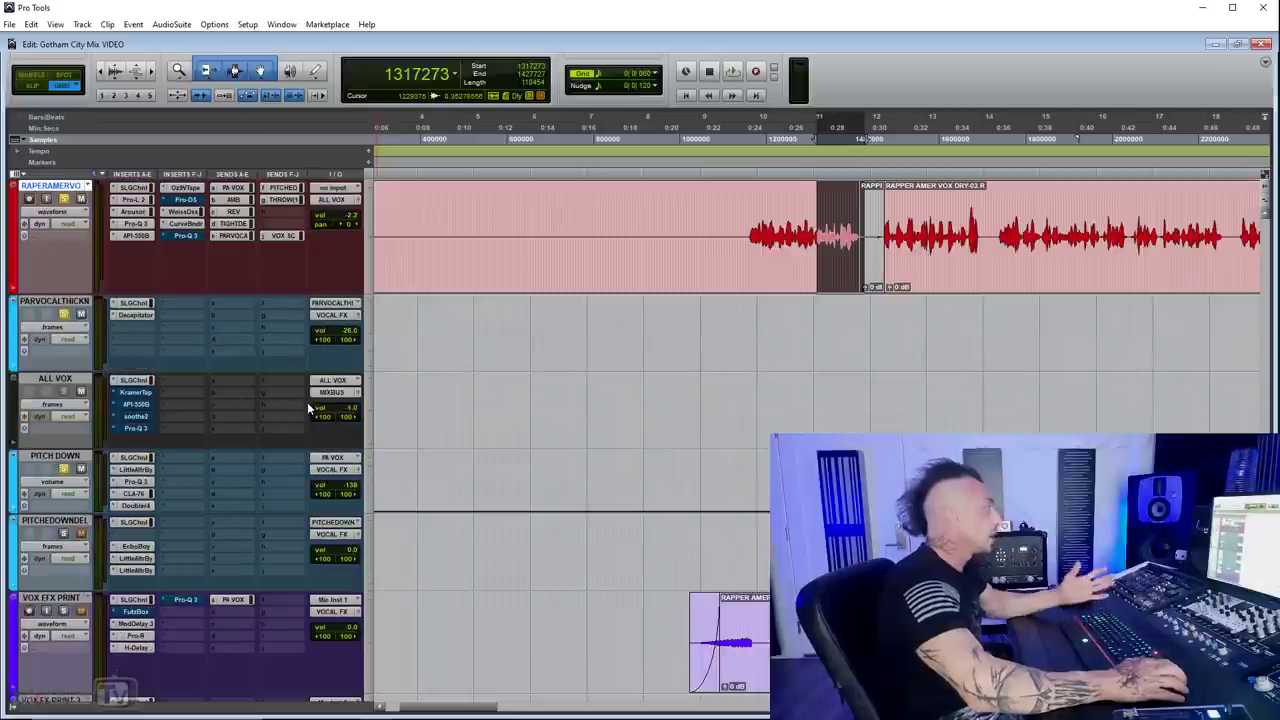
Review the PITCH DOWN track's SSL G-Channel, close it, and open Little AlterBoy clear of the automation
click(140, 457)
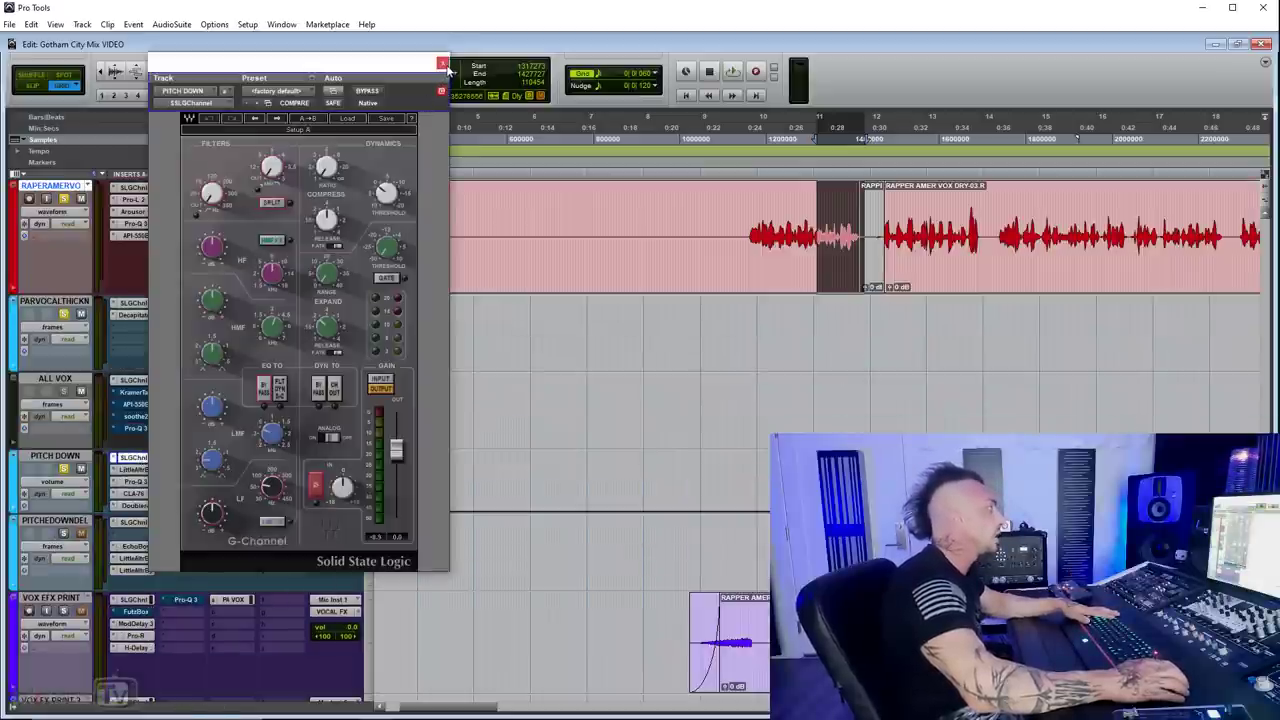
click(442, 64)
click(138, 469)
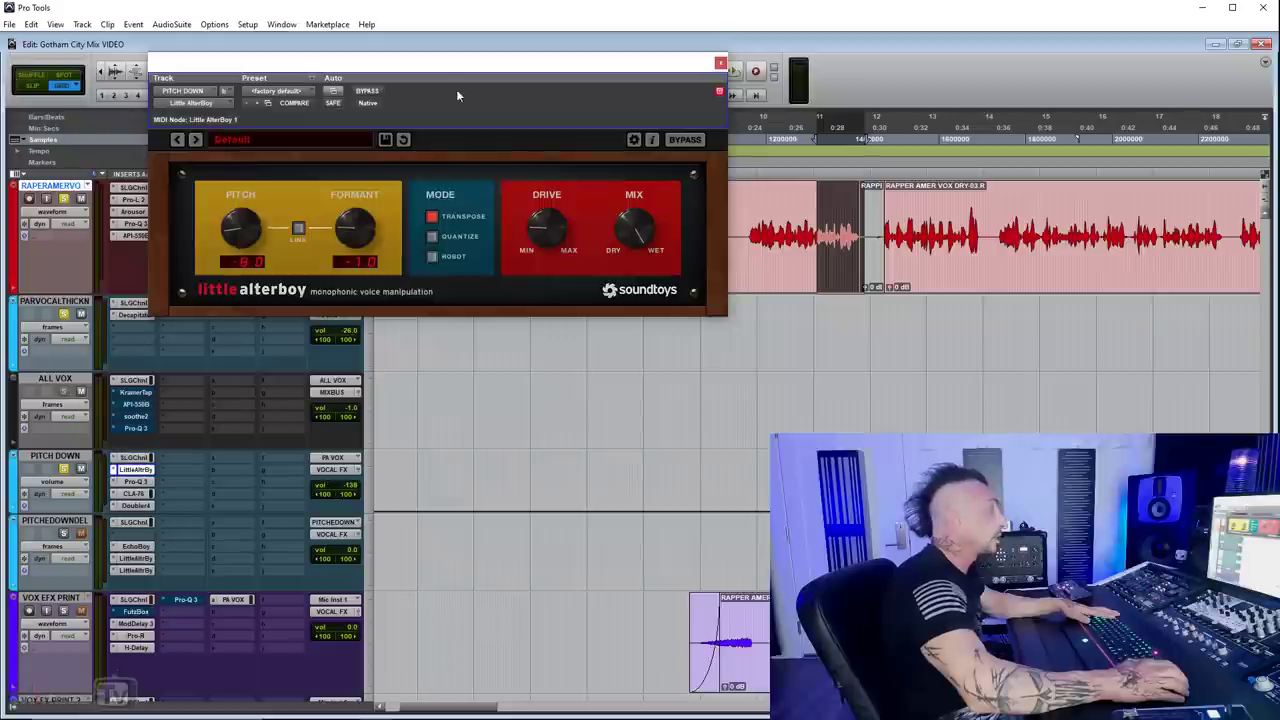
drag(491, 73, 443, 70)
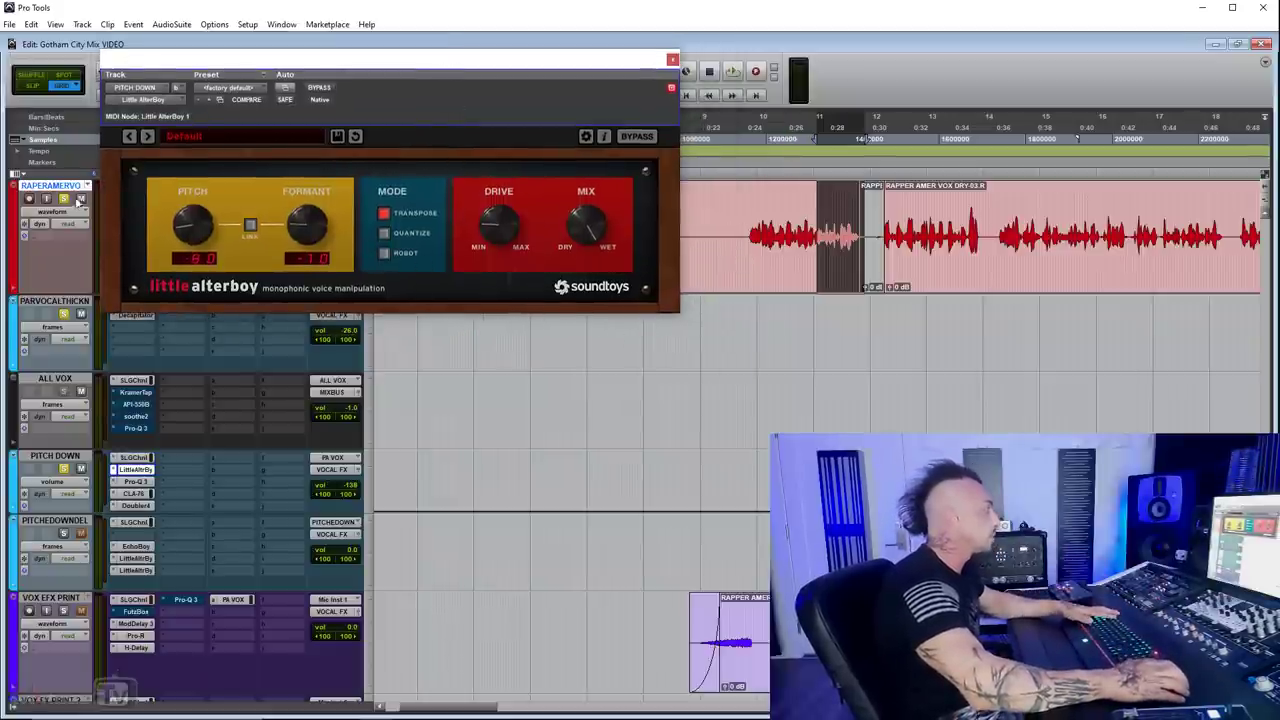
Play the PITCH DOWN effect with the dry lead vocal silenced and view its volume automation along the song
key(space)
key(ctrl+bracketleft)
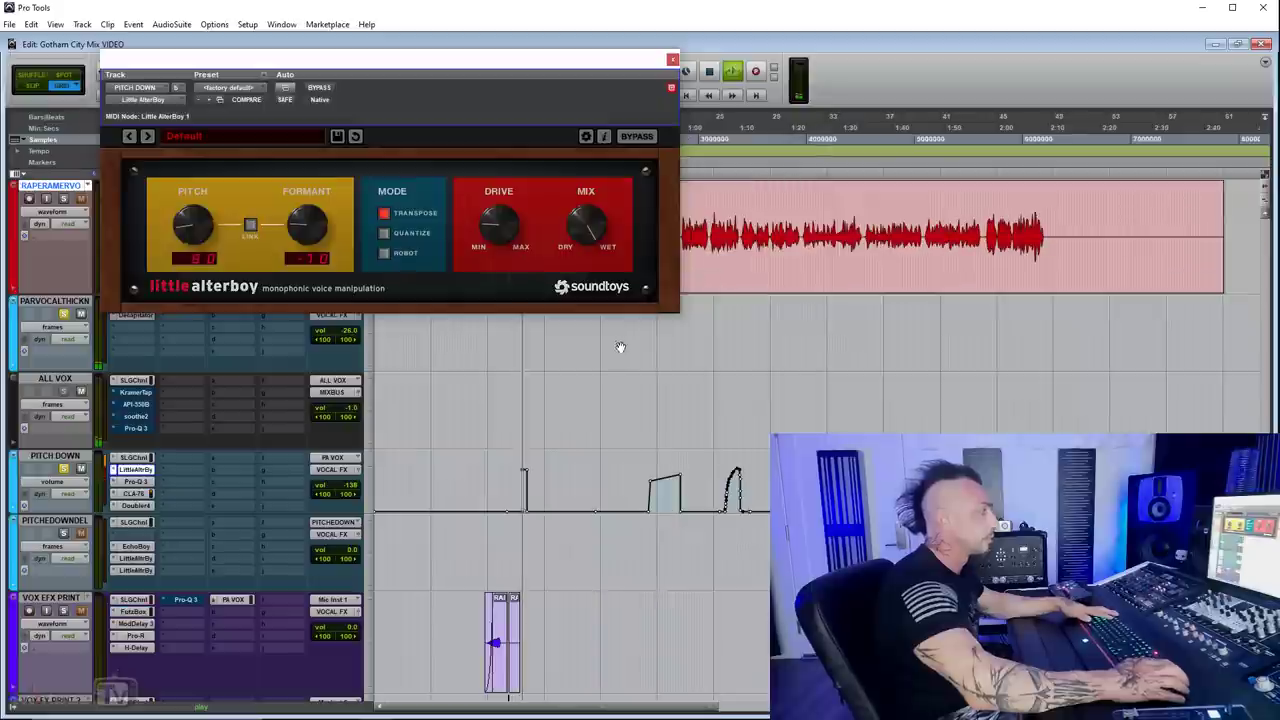
key(ctrl+bracketright)
key(ctrl+bracketright)
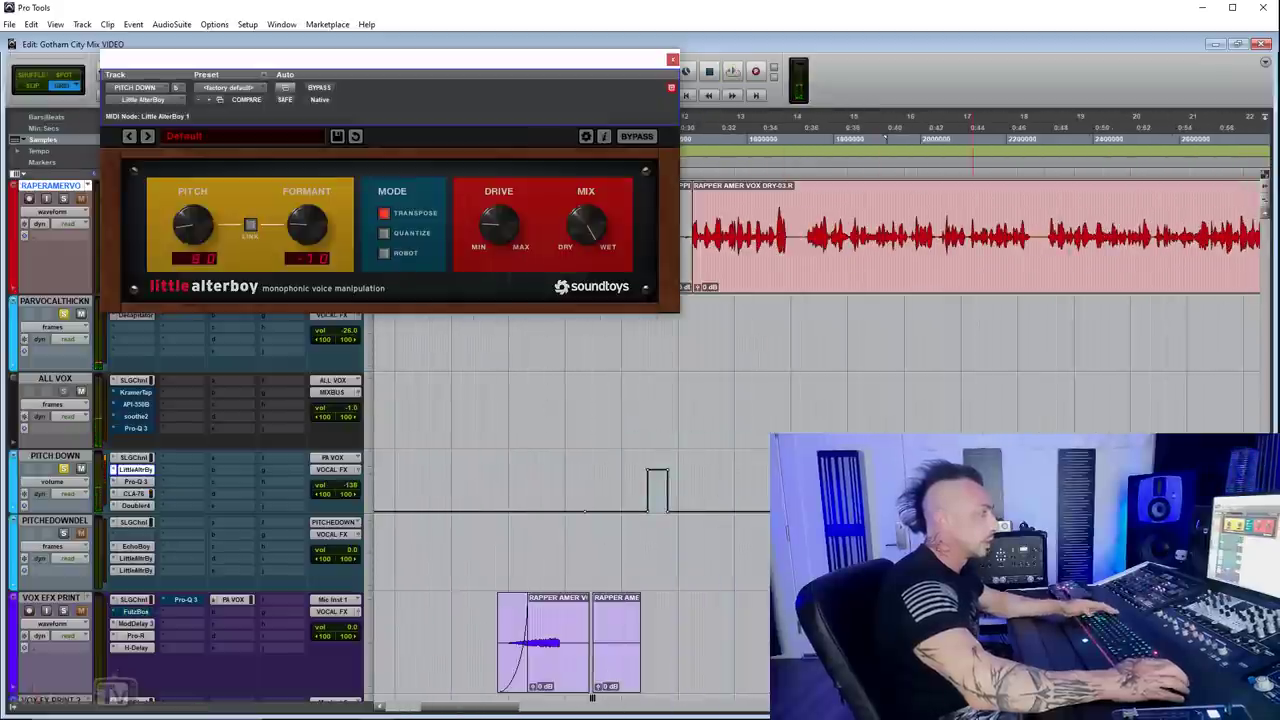
Select the raised volume automation section from bar 20 to about bar 23 on the PITCH DOWN track and play it
key(space)
click(55, 455)
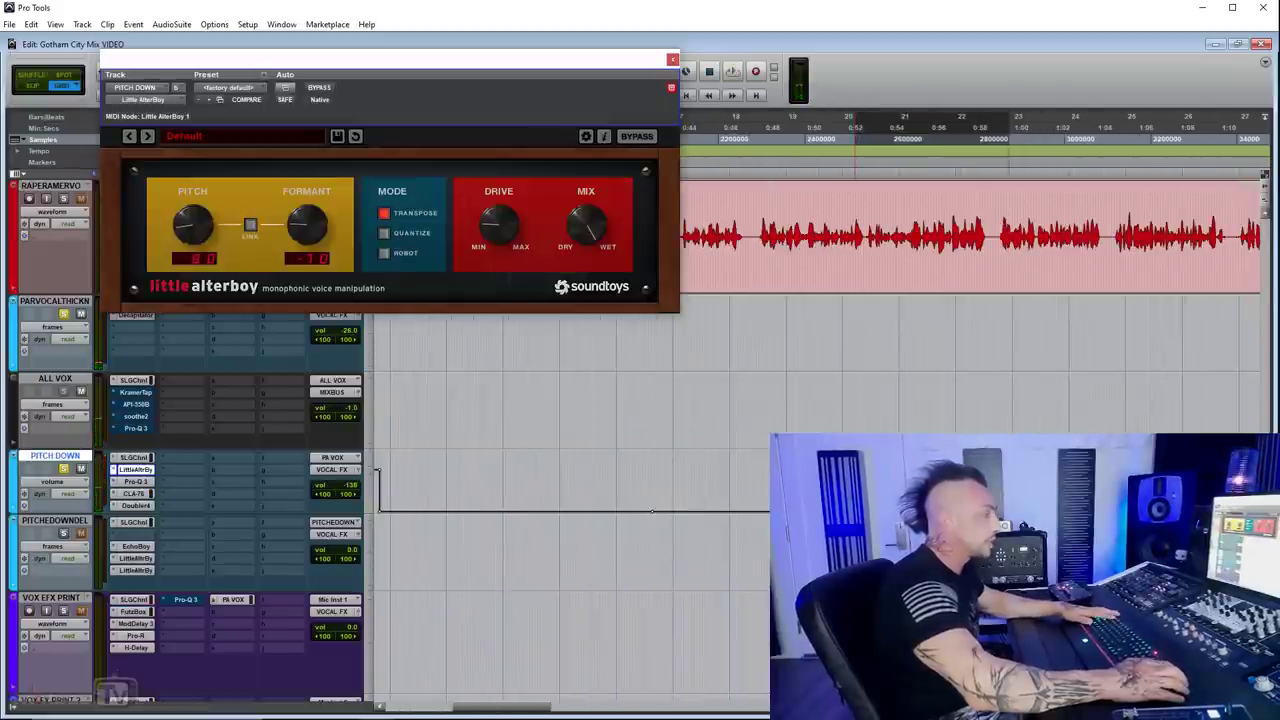
key(space)
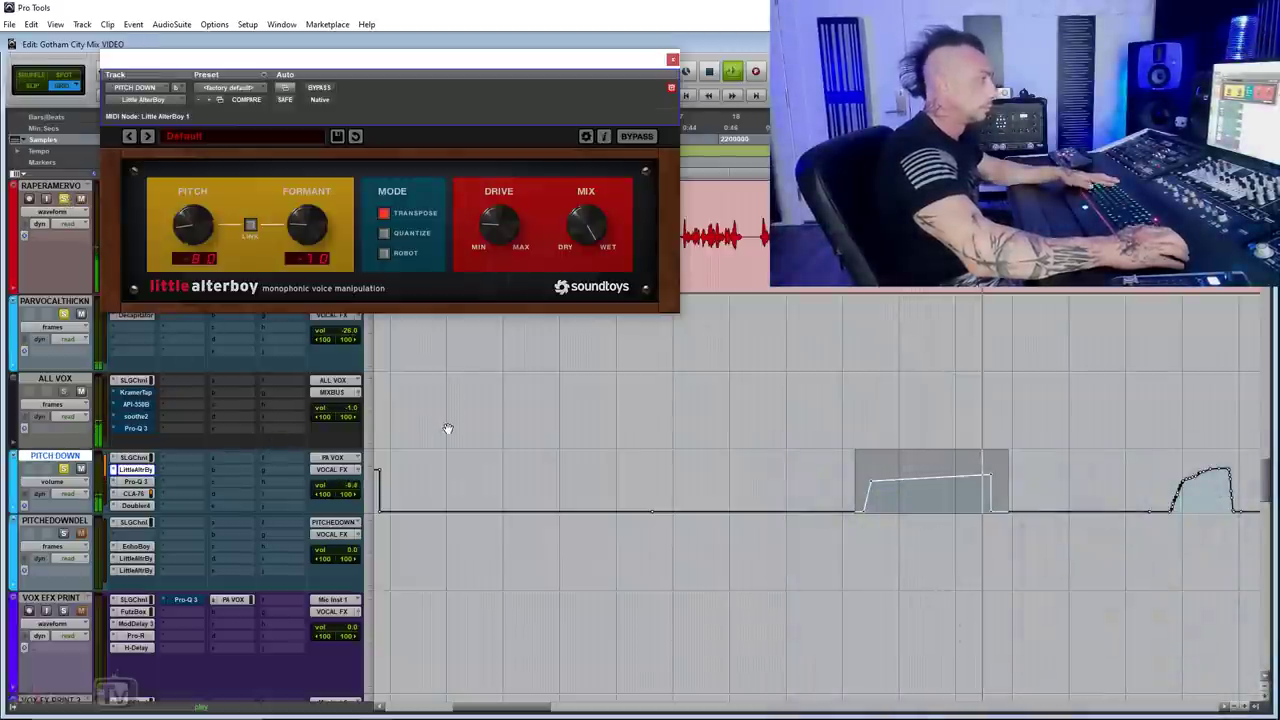
Take the PITCH DOWN track's Pro-Q 3 out of bypass and select a tighter part of the raised automation section
key(space)
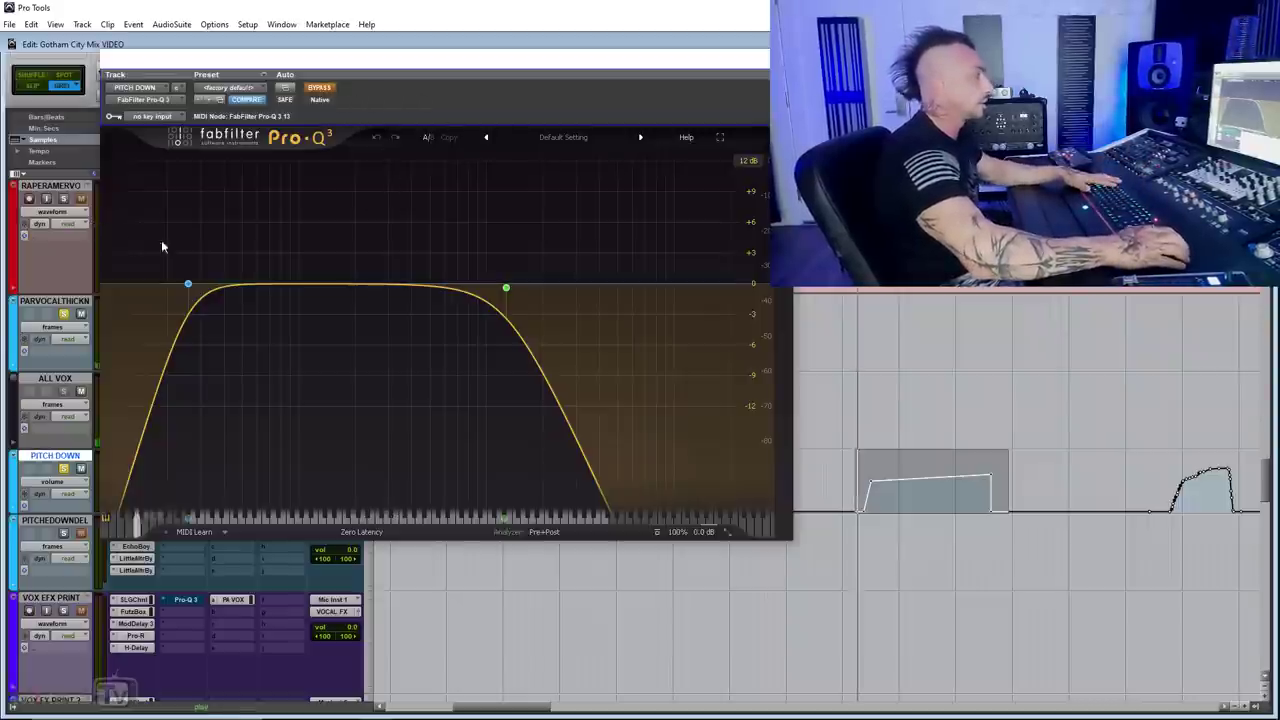
drag(473, 71, 549, 70)
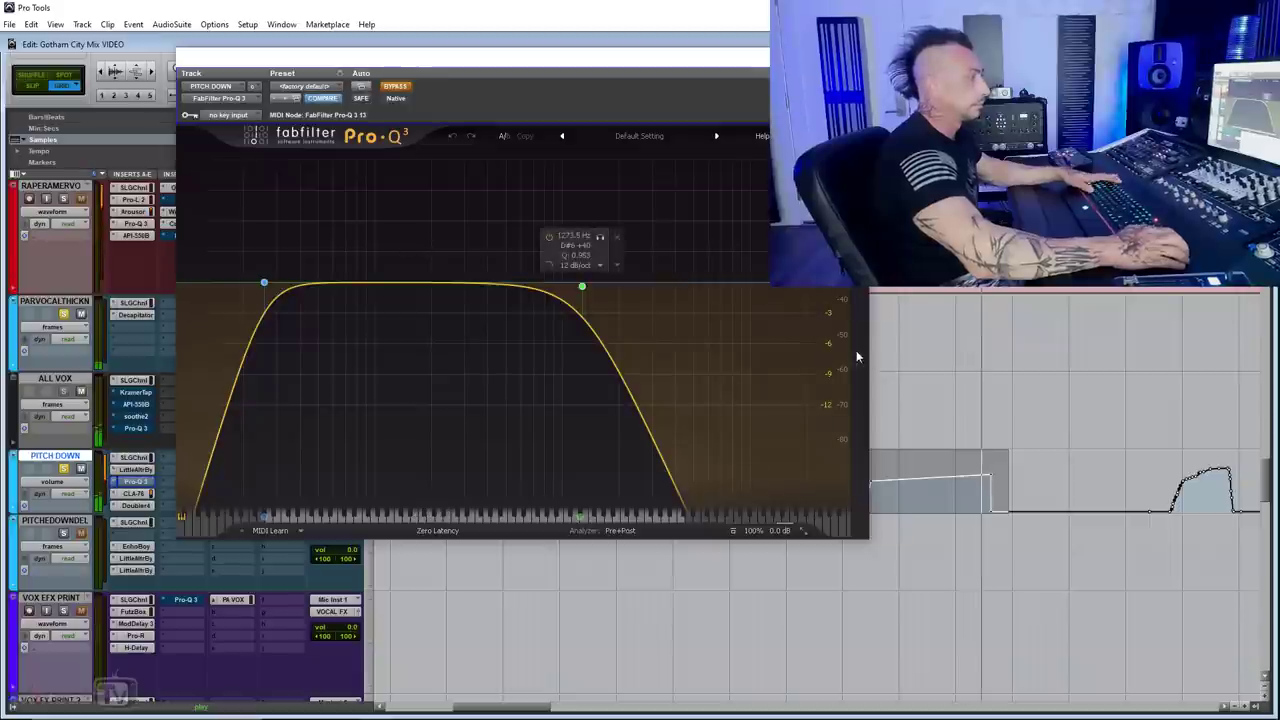
drag(886, 487, 998, 481)
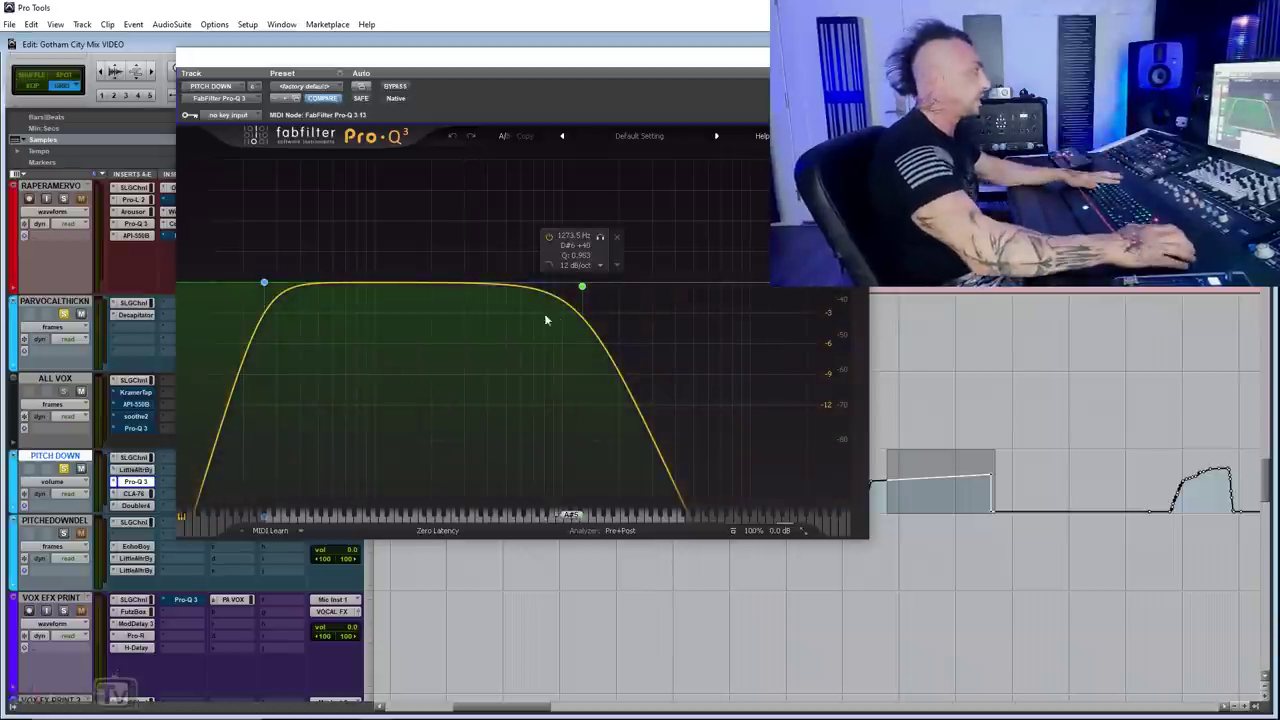
Try shifting both Pro-Q 3 filter bands together to higher frequencies, and undo the shift
drag(218, 250, 643, 368)
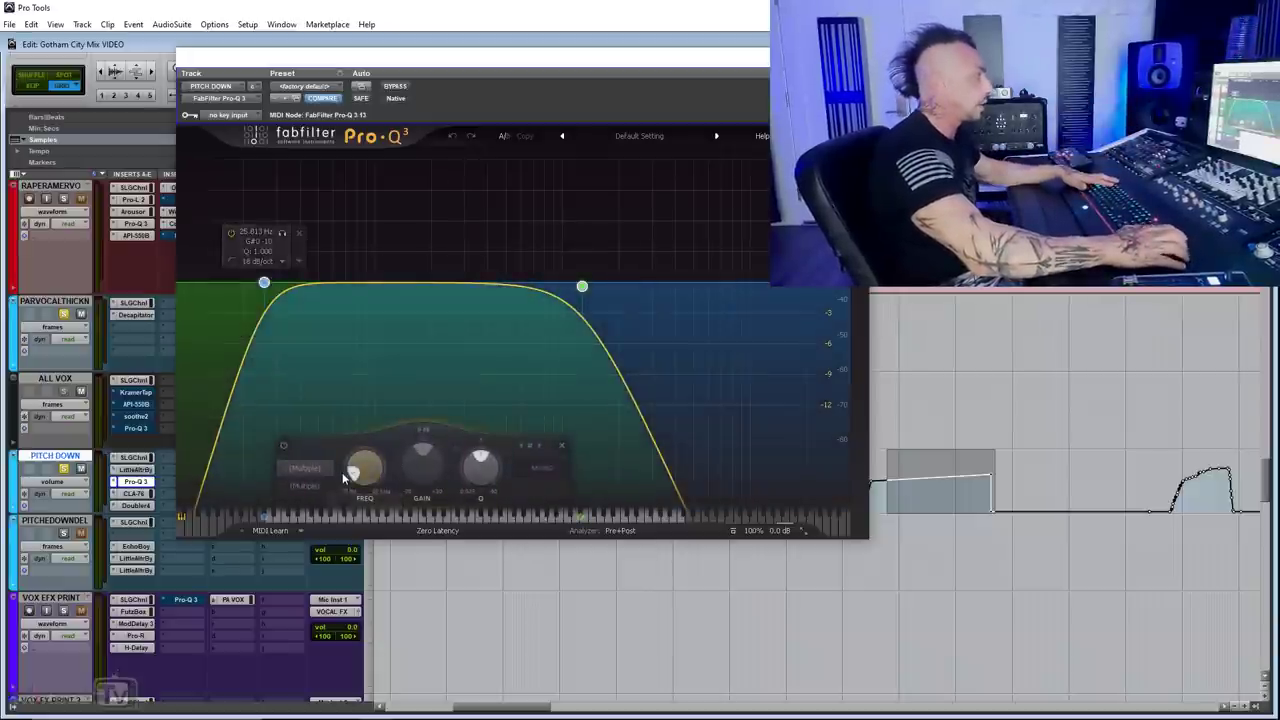
drag(356, 470, 470, 173)
key(ctrl+z)
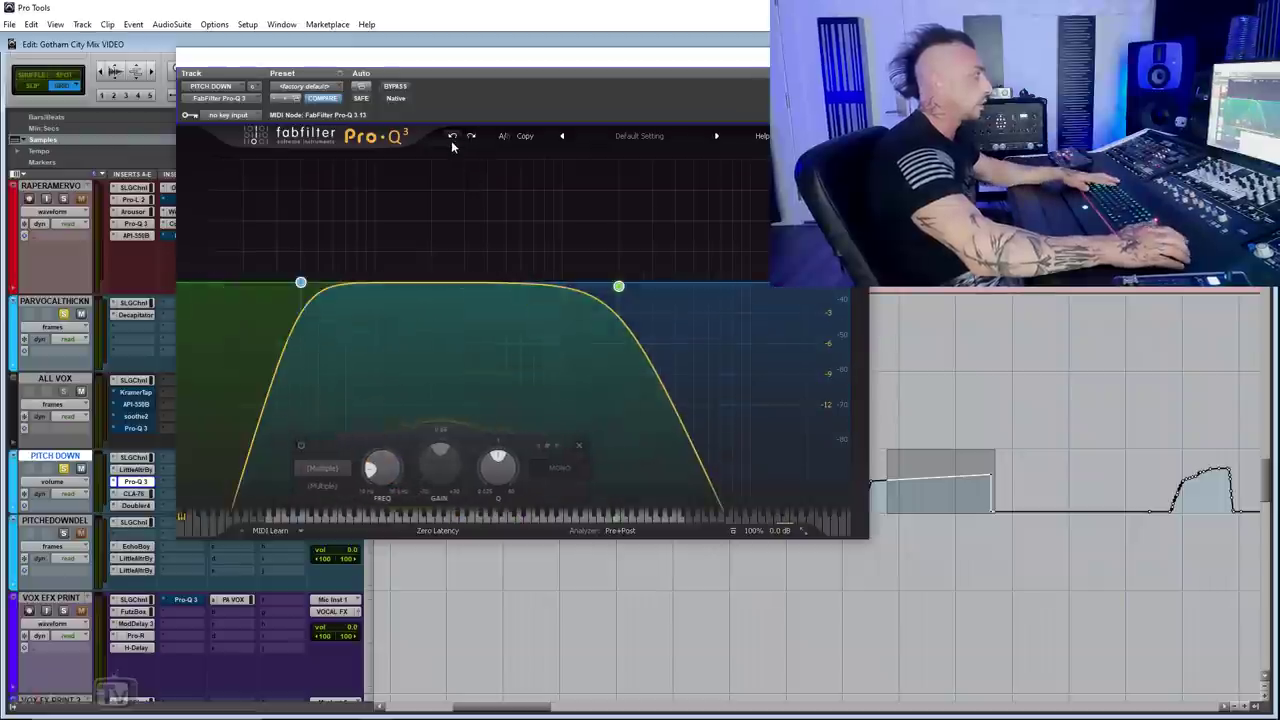
Play the selected section to compare the PITCH DOWN vocal with the Pro-Q 3 bypassed and active, and close the equalizer
key(space)
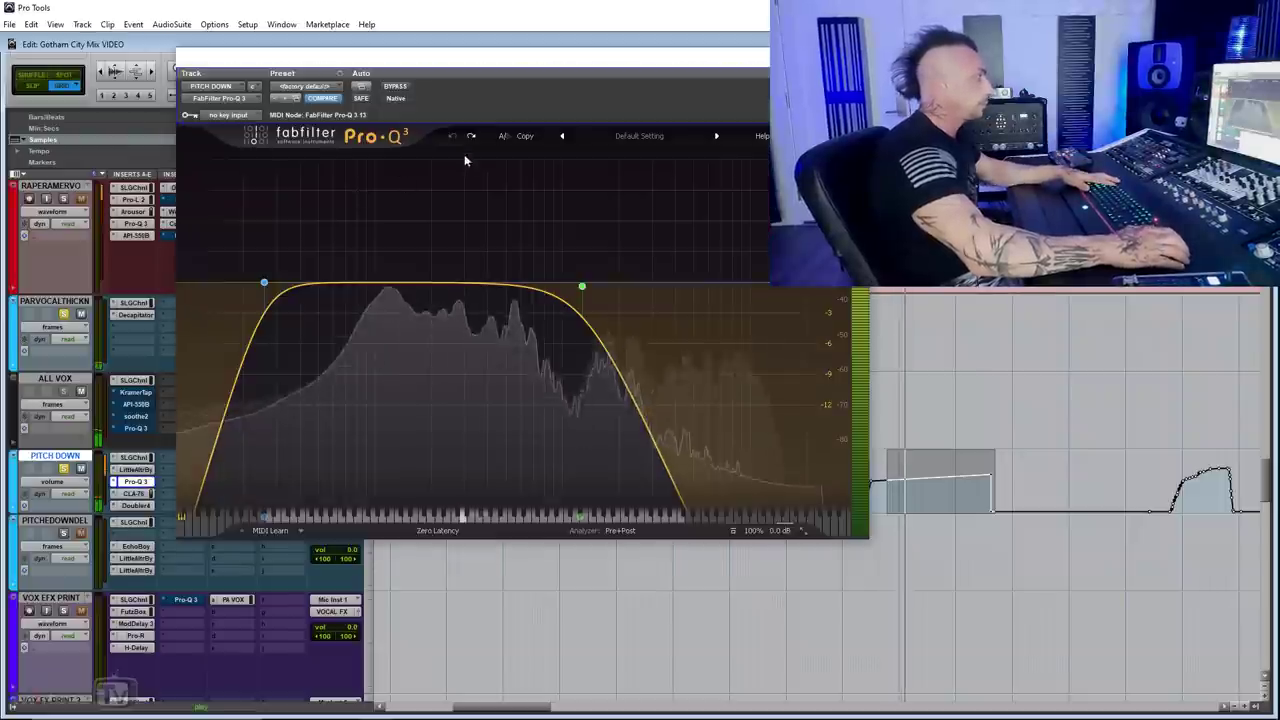
click(395, 87)
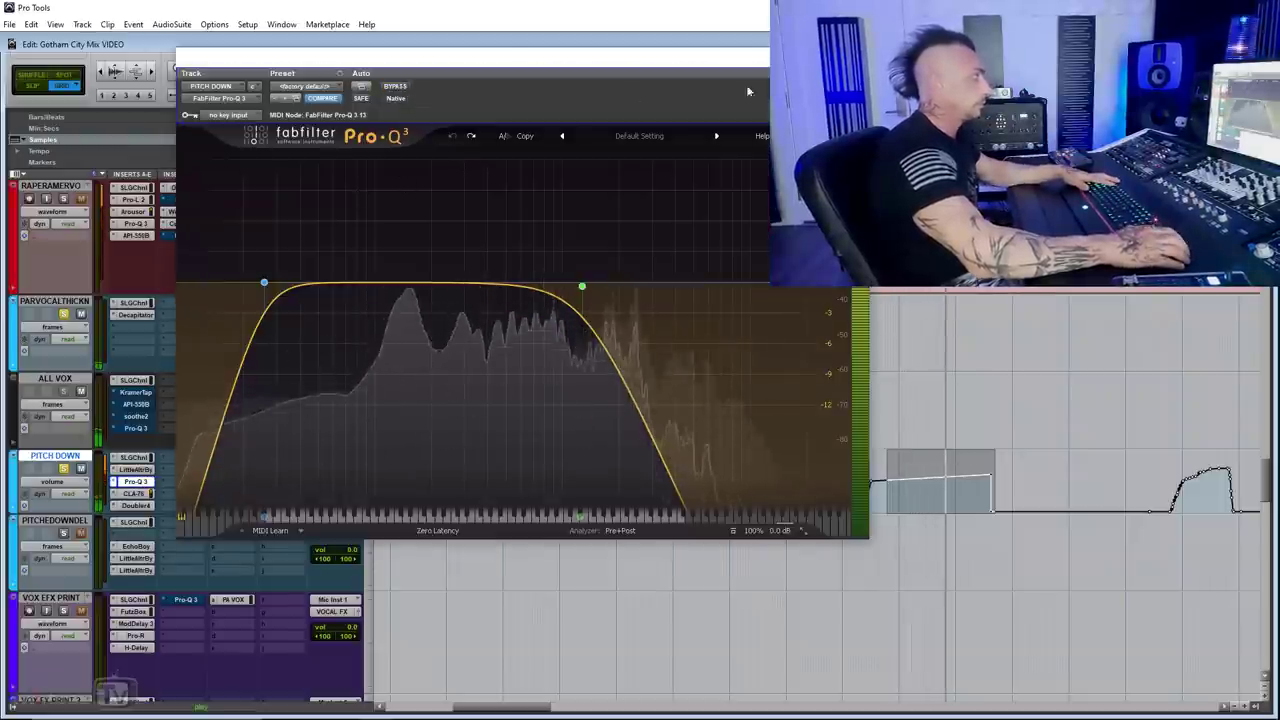
key(ctrl+alt+w)
key(space)
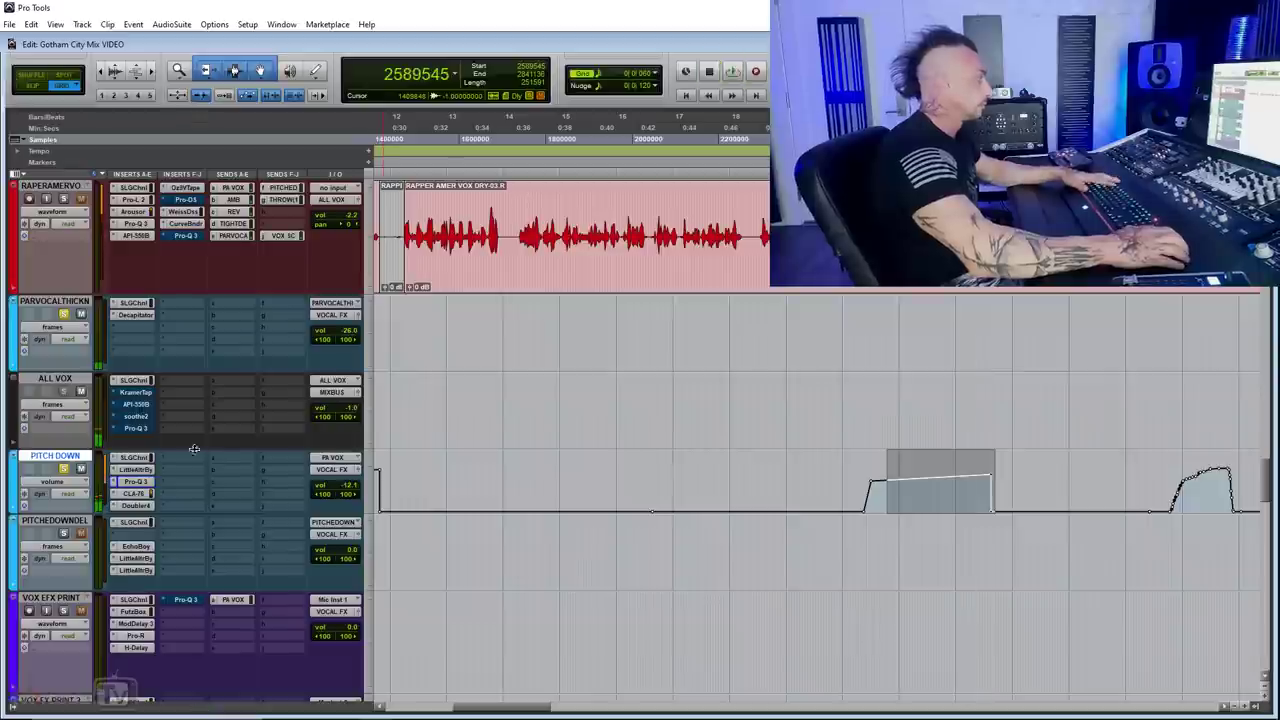
Audition the selected section with the PITCH DOWN track's CLA-76 bypassed and engaged, leave the compressor engaged and close it
click(140, 493)
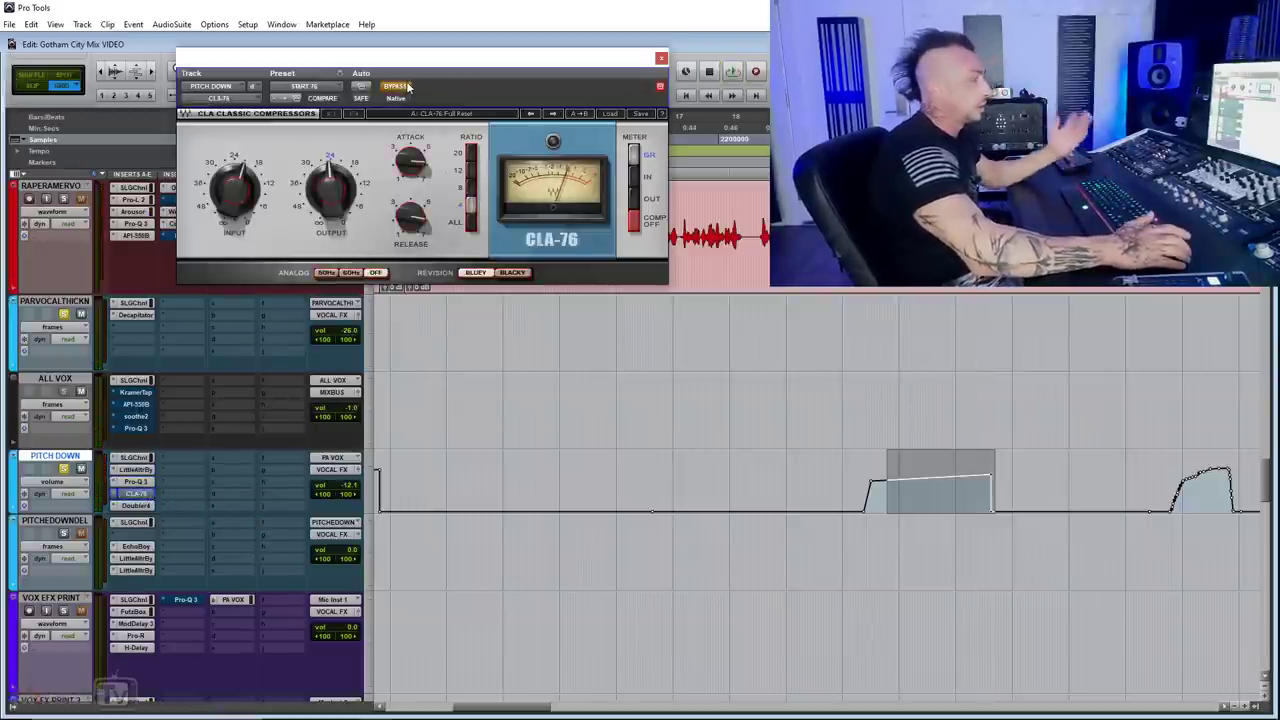
drag(512, 74, 433, 132)
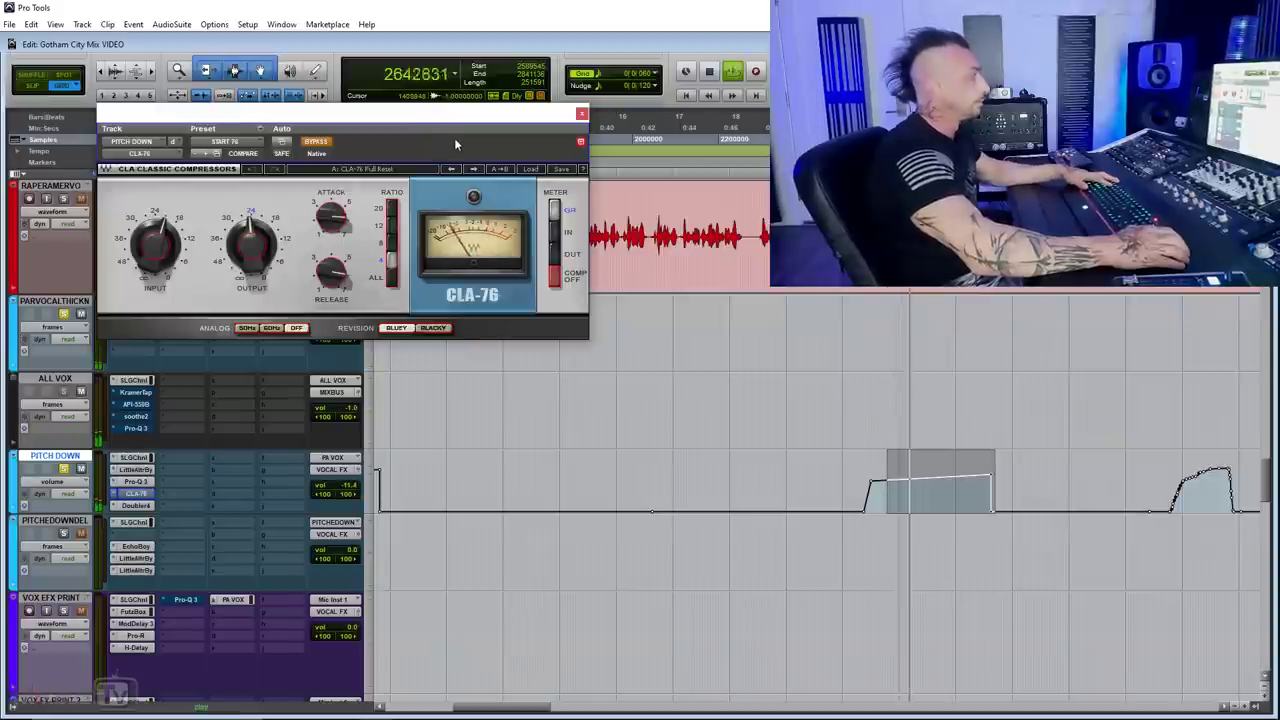
click(320, 142)
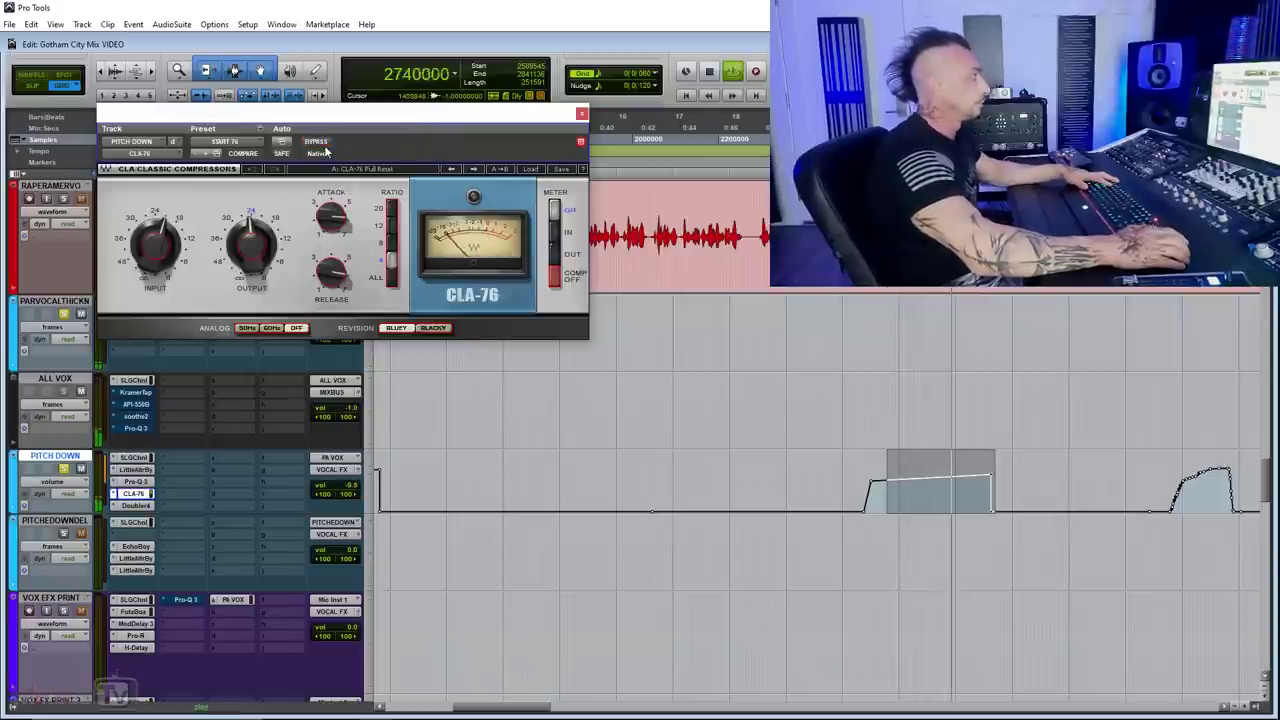
key(space)
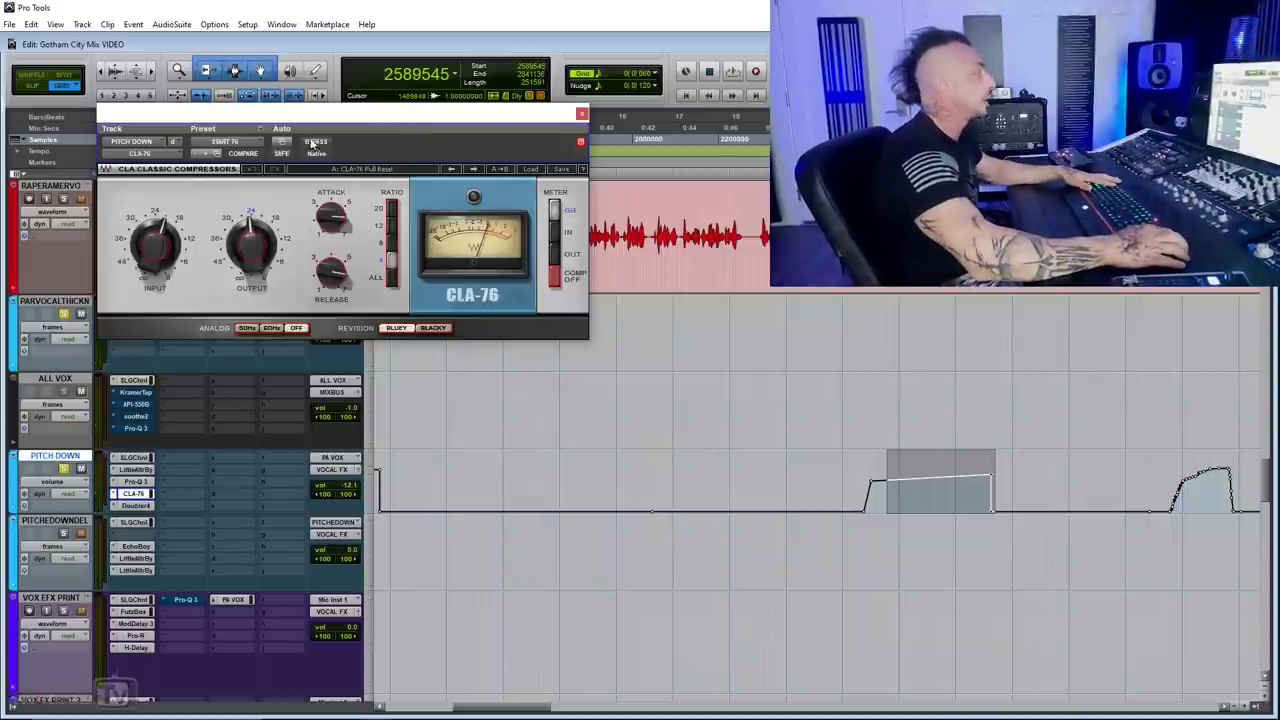
key(space)
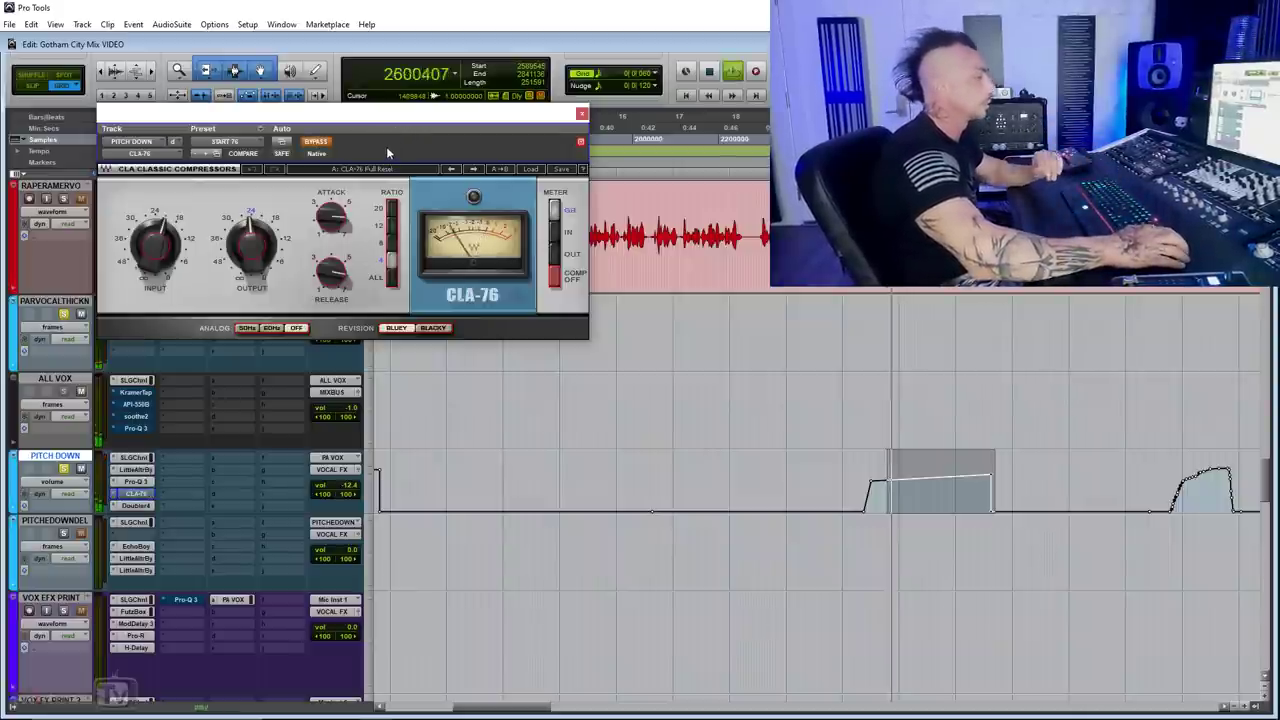
click(320, 143)
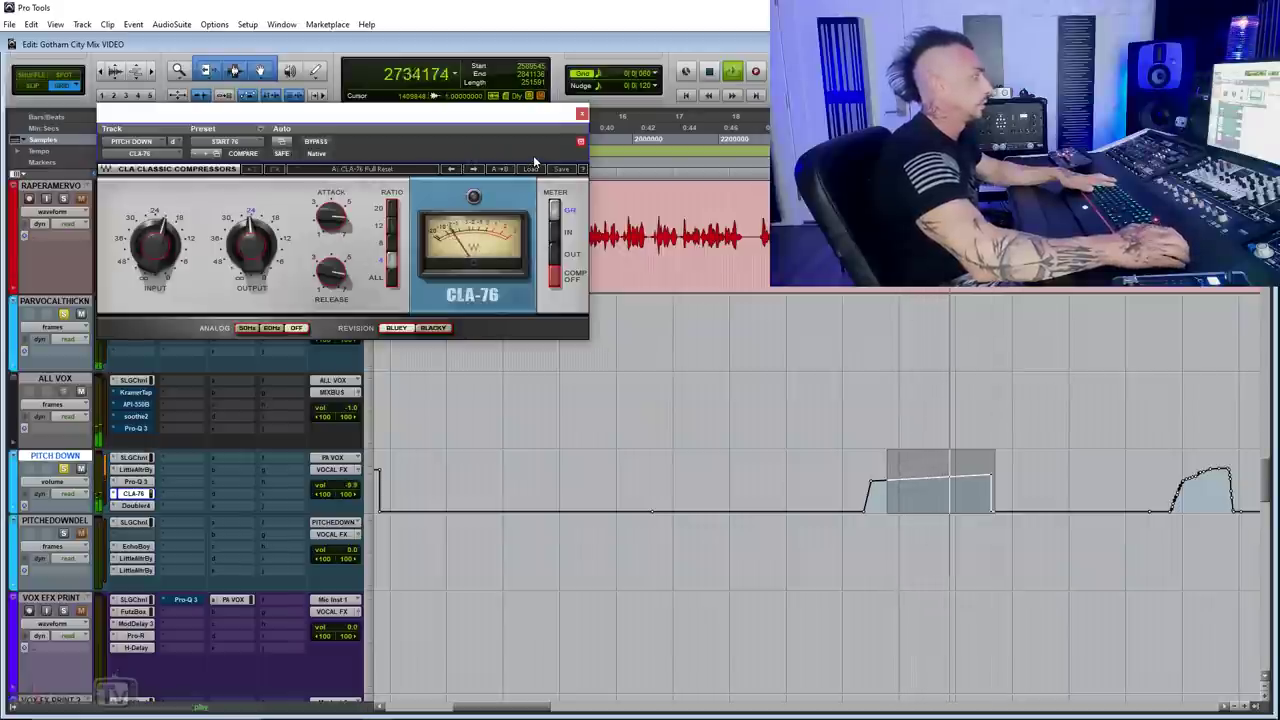
click(581, 113)
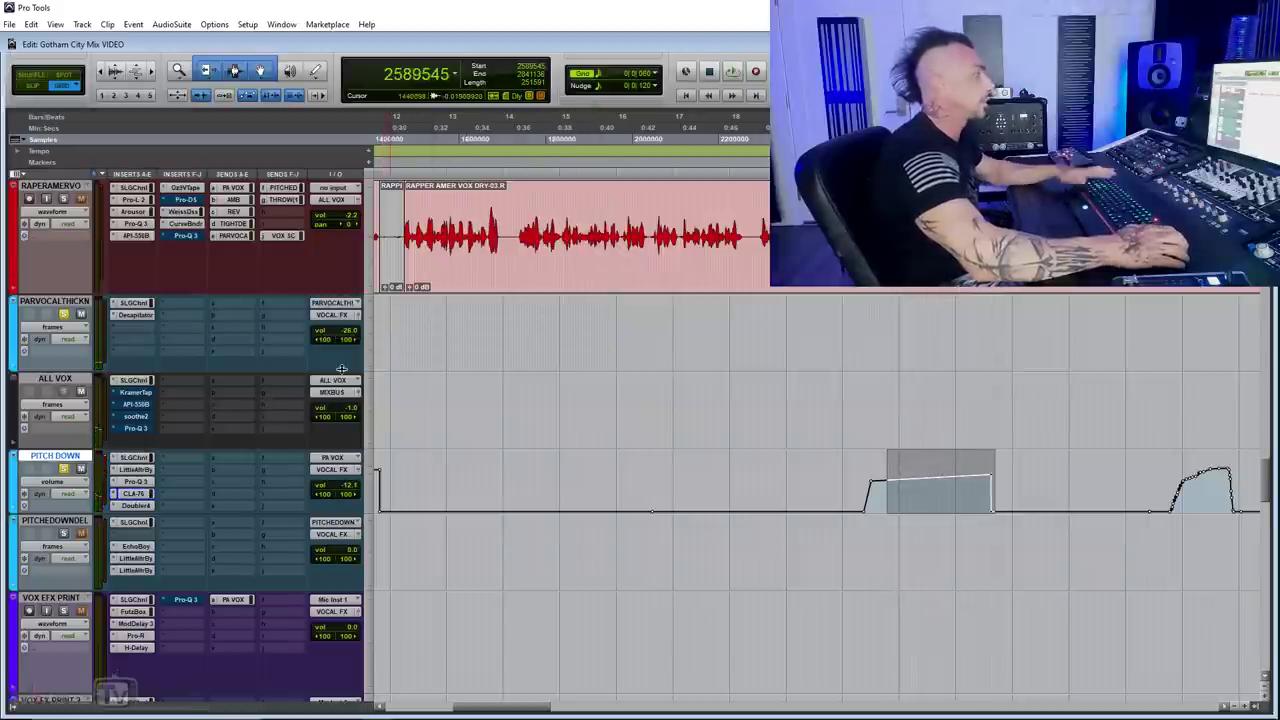
scroll(341, 369, down, 3)
click(134, 378)
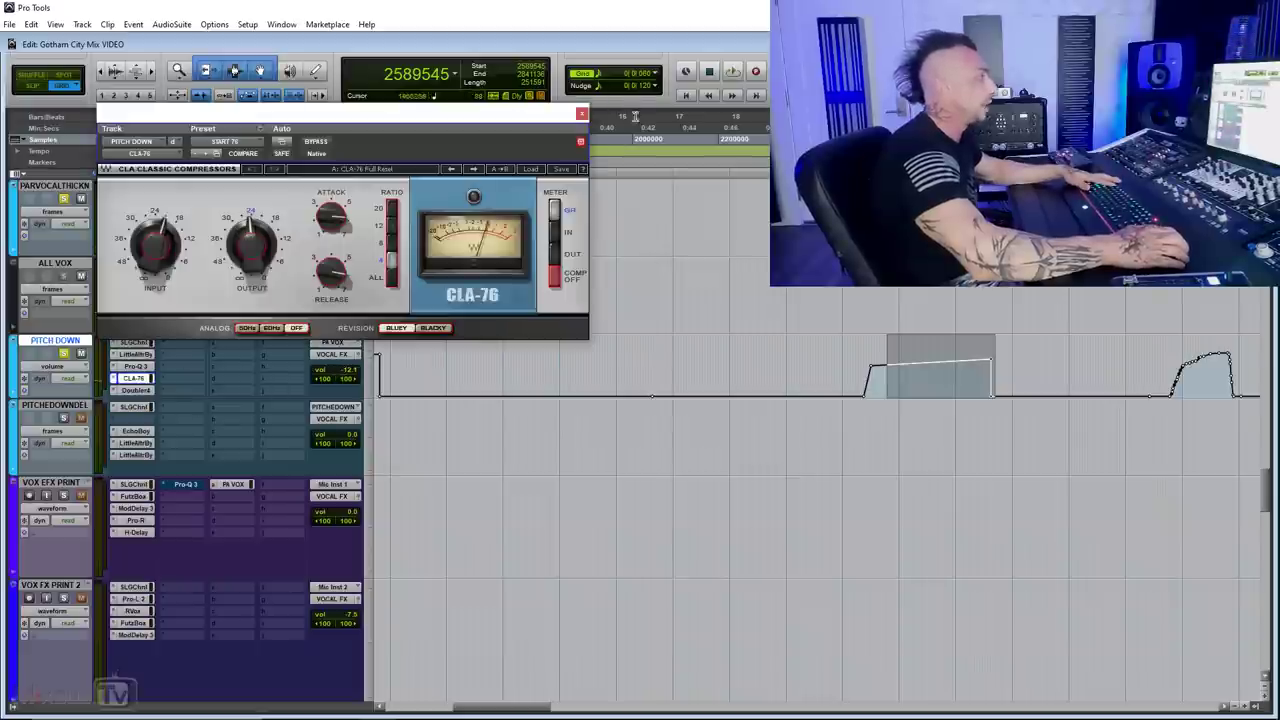
click(582, 114)
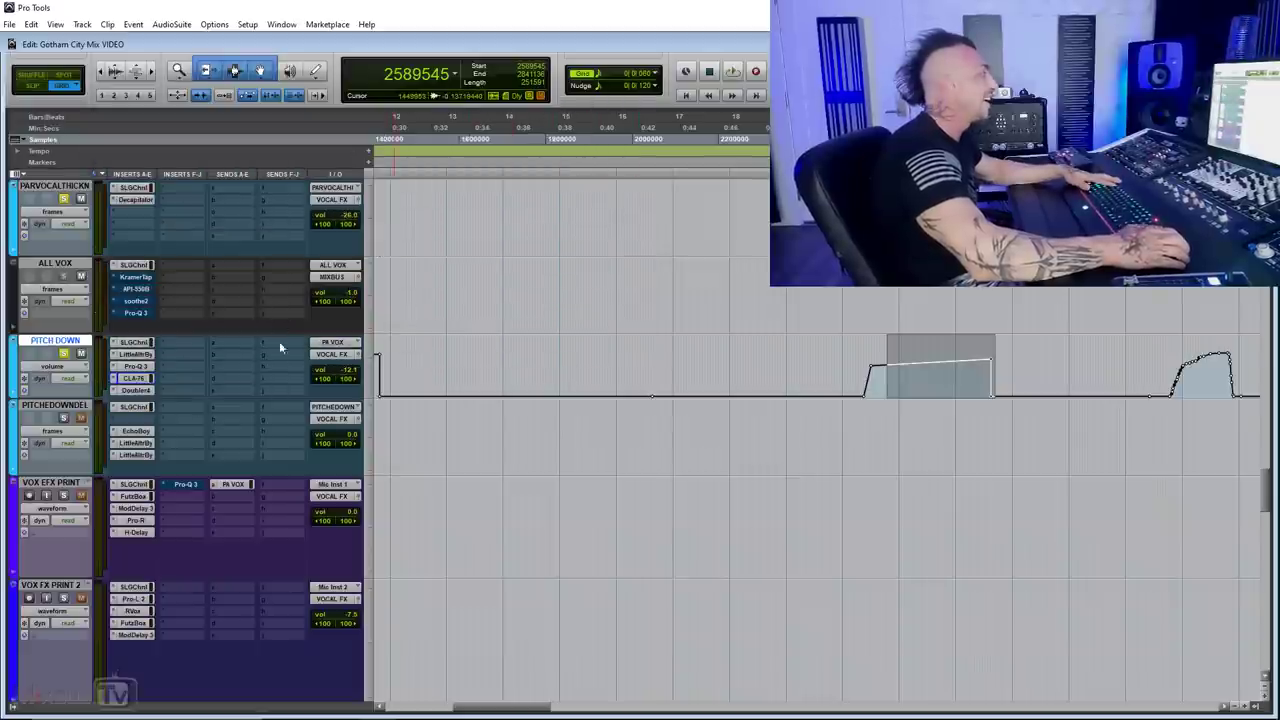
Open the PITCH DOWN track's Doubler clear of the automation and take it out of bypass while playing the section
click(135, 390)
drag(412, 120, 475, 105)
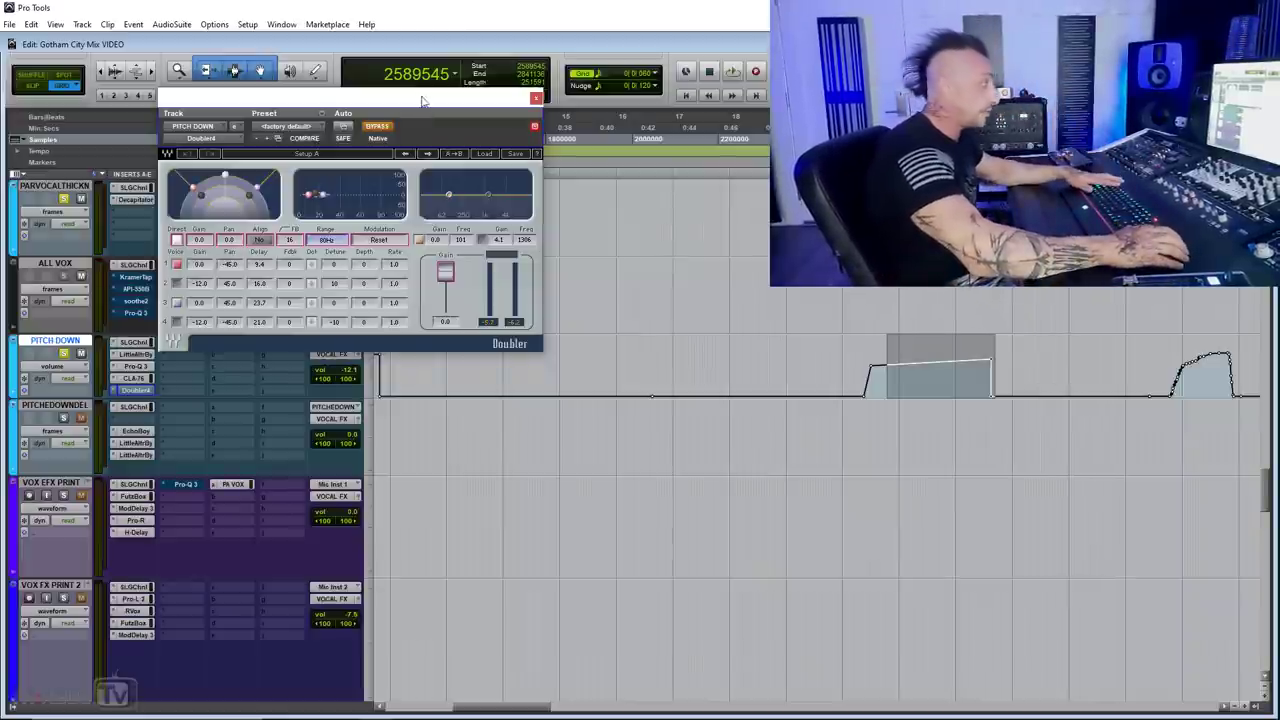
drag(422, 100, 417, 102)
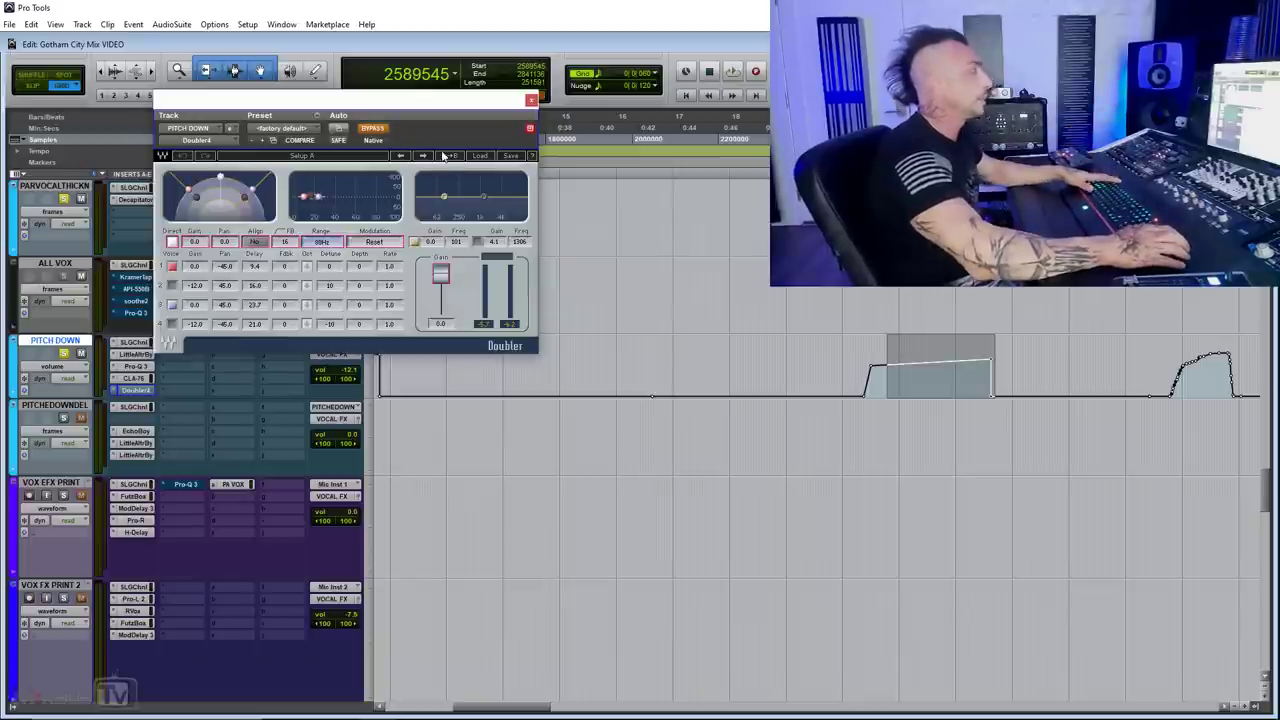
key(space)
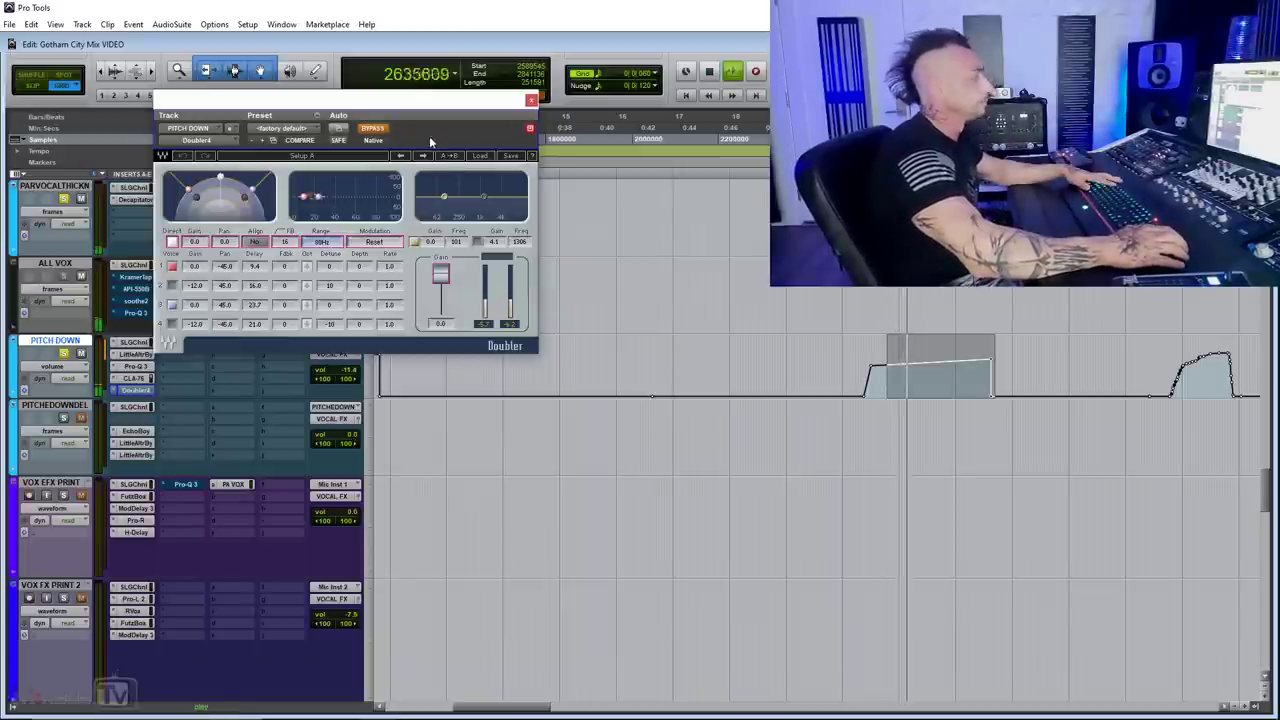
click(373, 129)
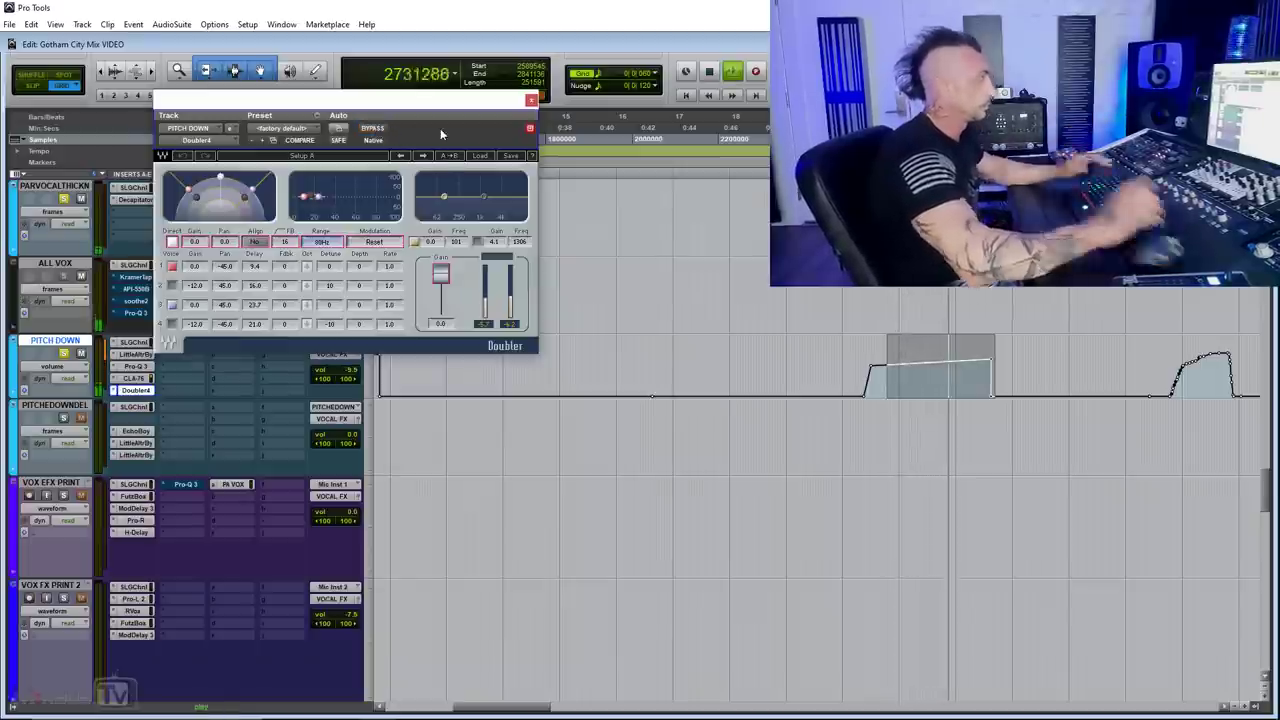
key(space)
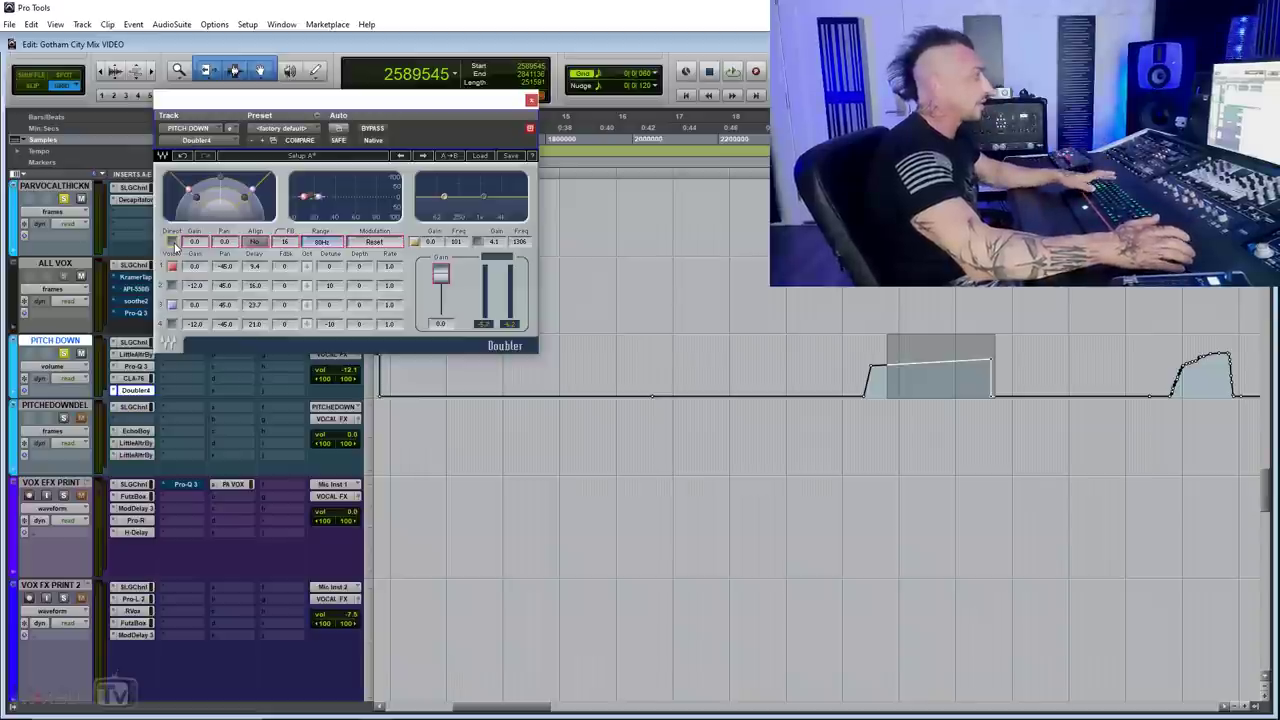
Play the section with the Doubler's direct signal switched off and back on, and close the Doubler
key(space)
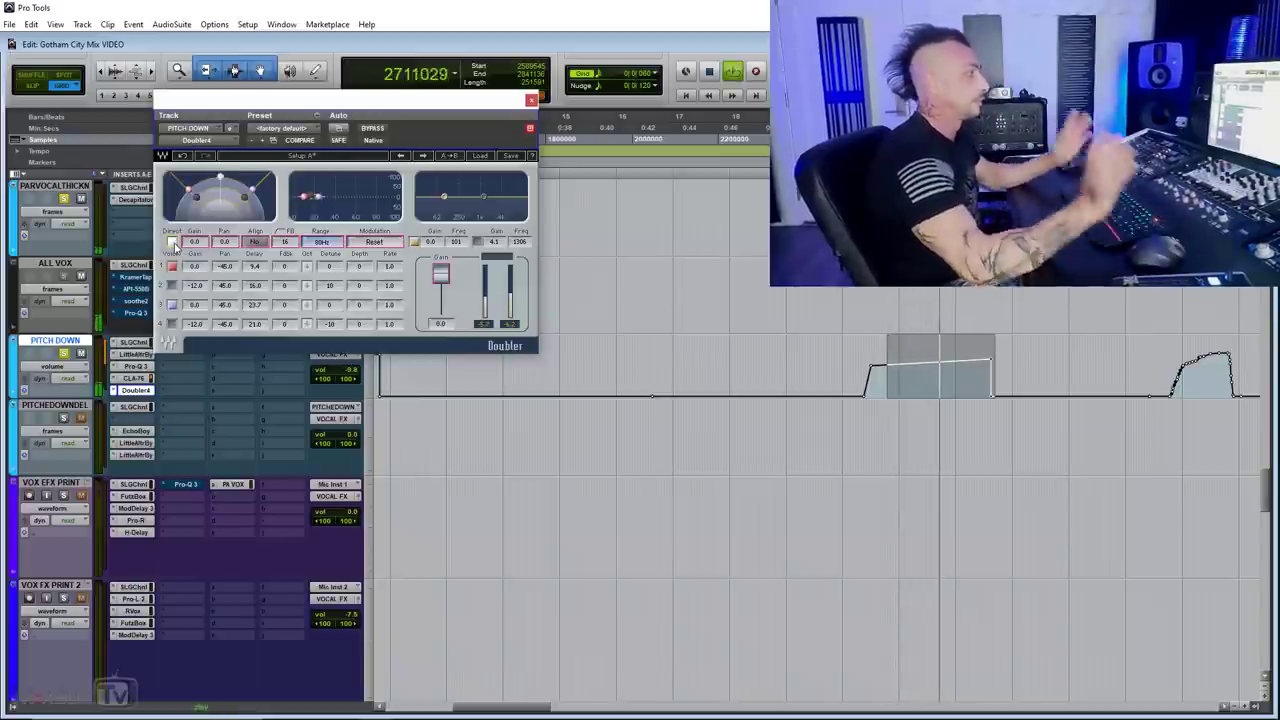
key(space)
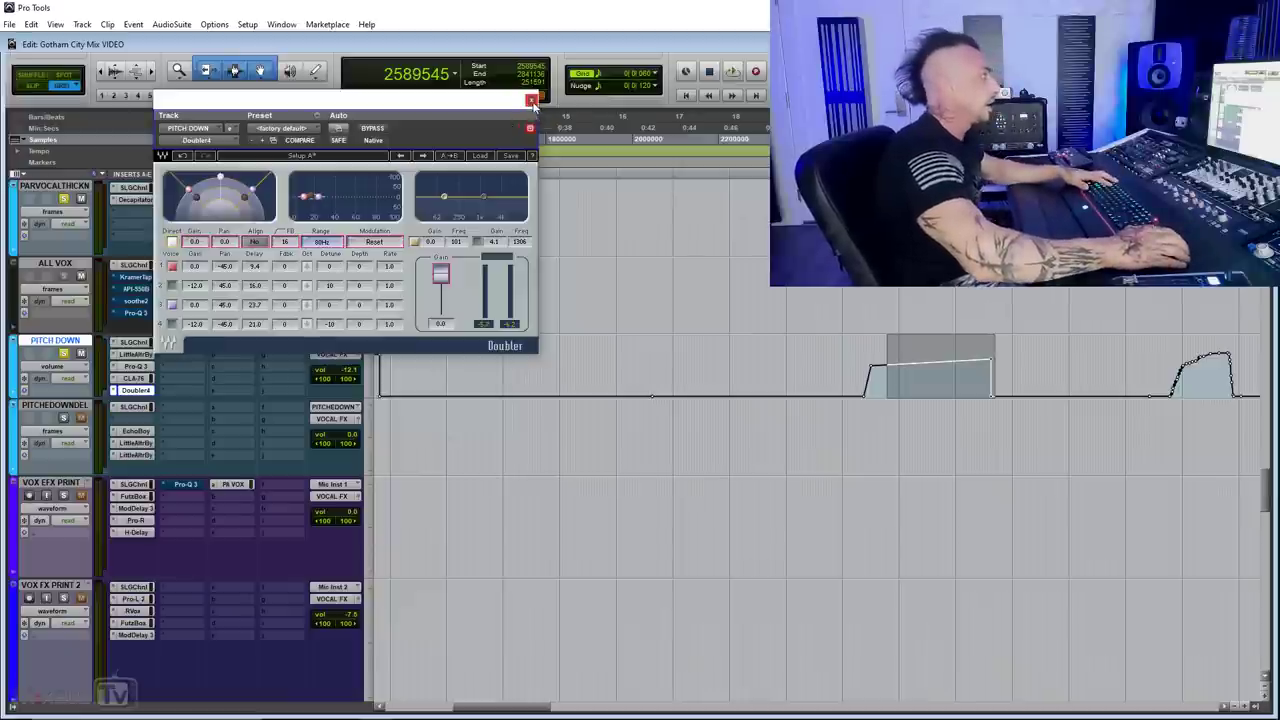
click(530, 100)
Select and play the PITCH DOWN track's paired automation peaks around bars 36 to 37 and the curved raised section following them
key(ctrl+[)
key(ctrl+])
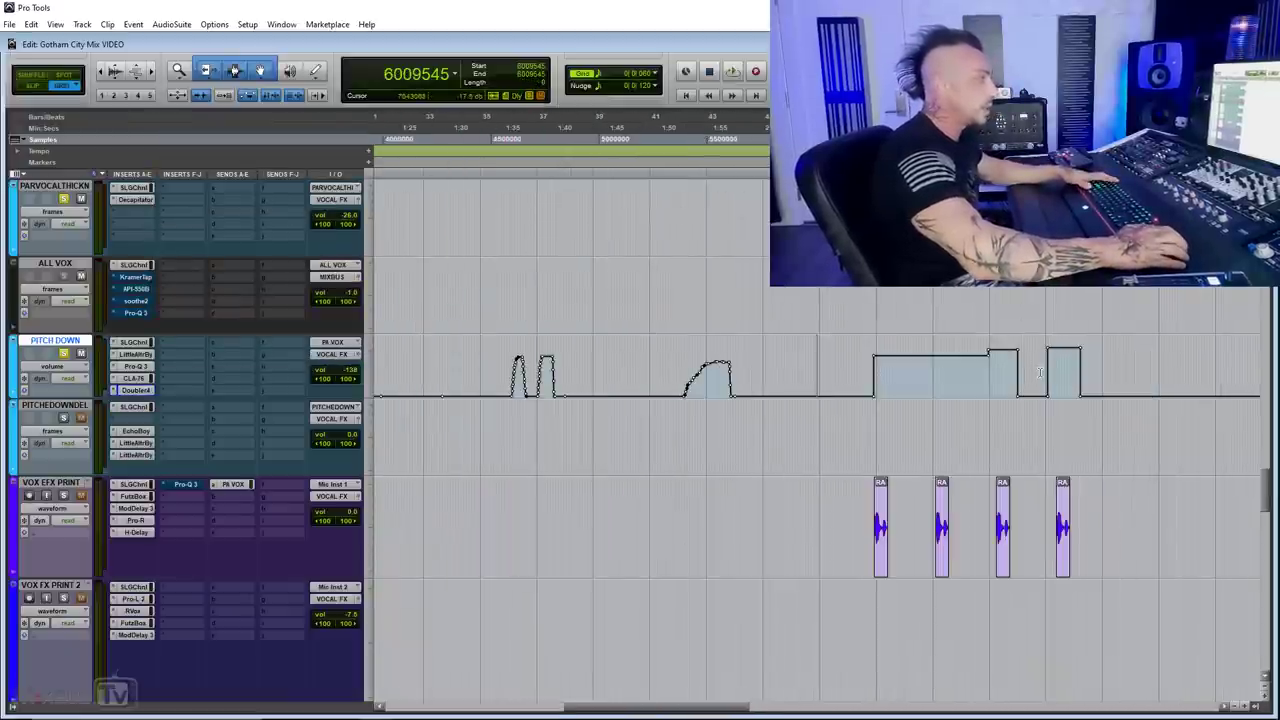
drag(503, 362, 566, 370)
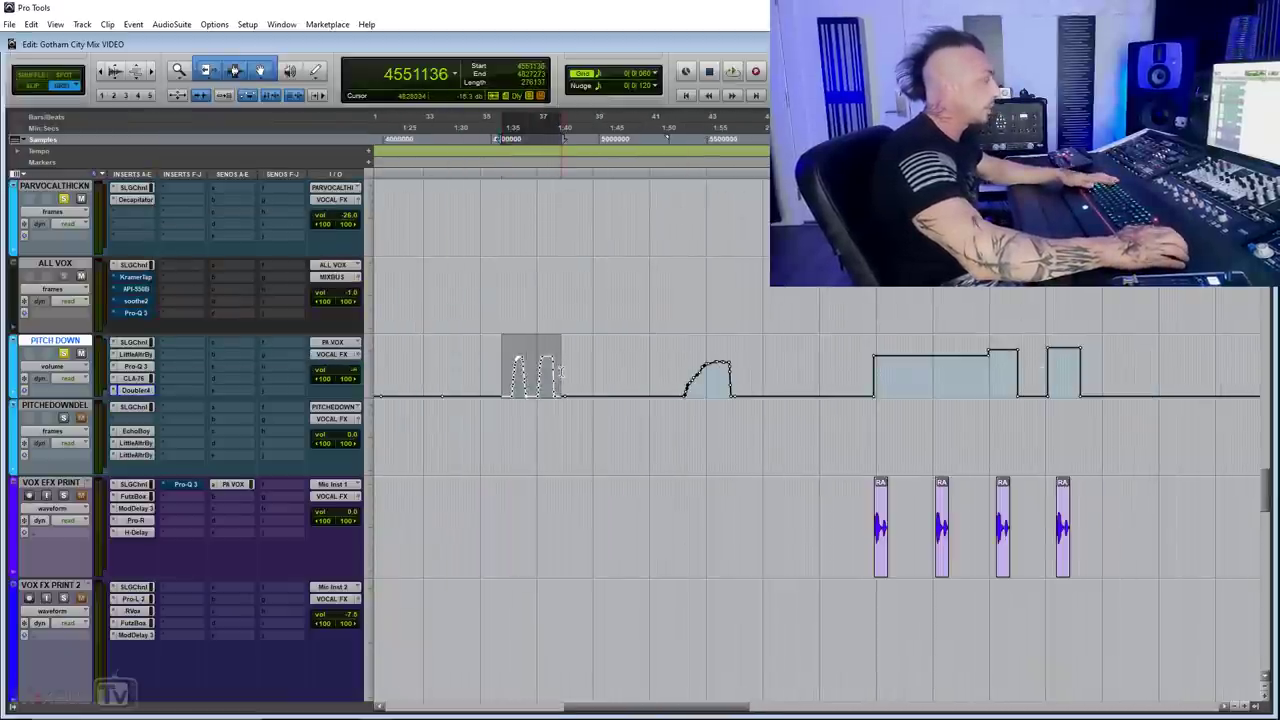
key(space)
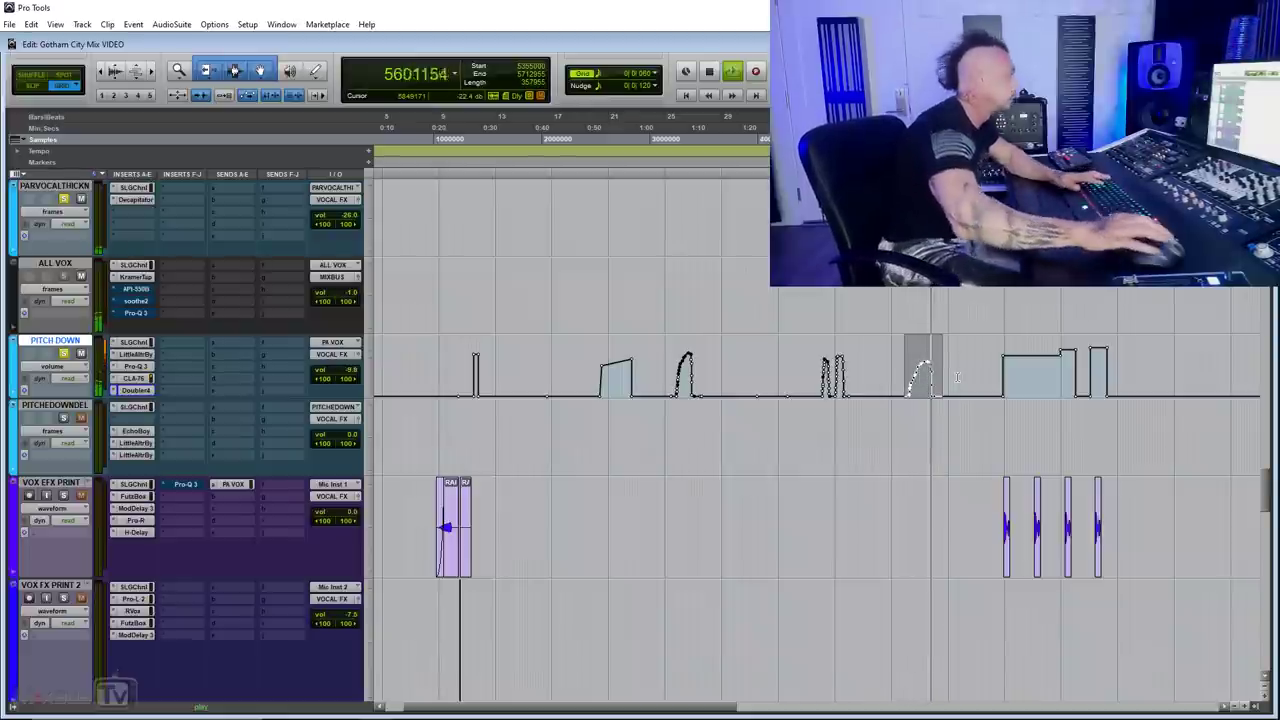
key(space)
Clear the solos and display the PITCHED DOWN DELAY send level automation on the lead rap vocal track
key(r)
scroll(486, 302, up, 2)
click(483, 222)
key(t)
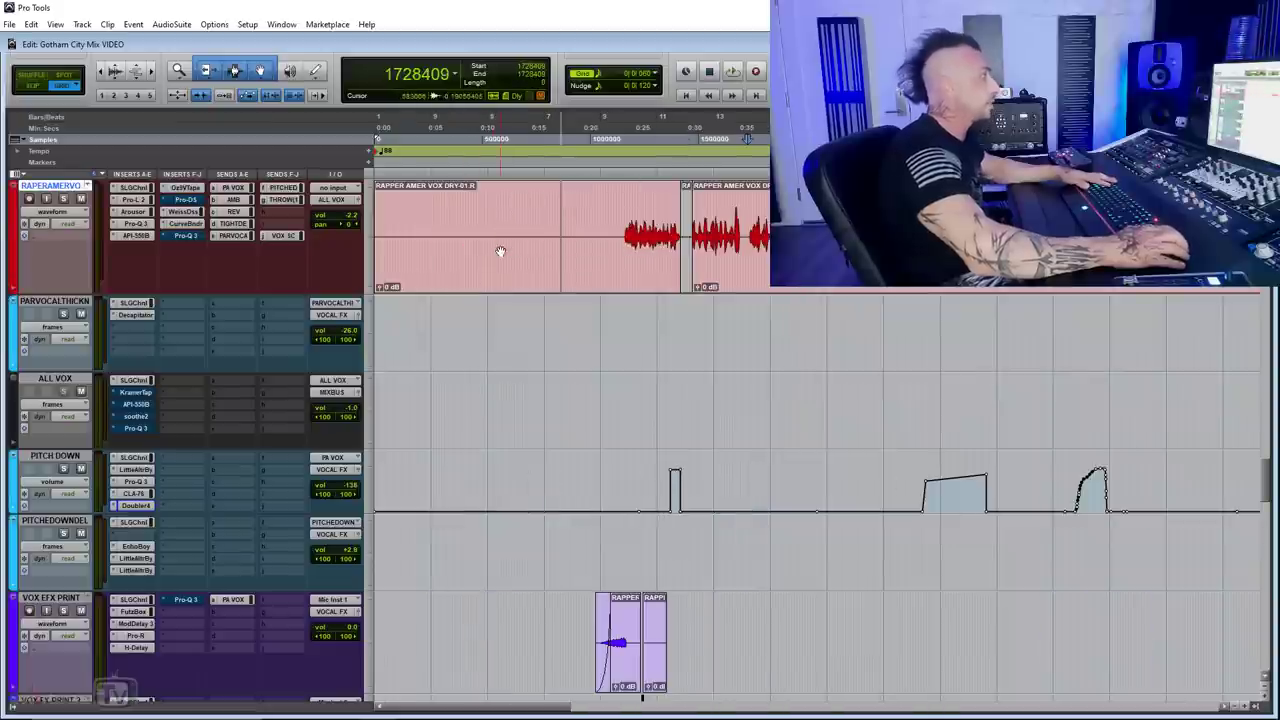
key(r)
scroll(338, 494, up, 2)
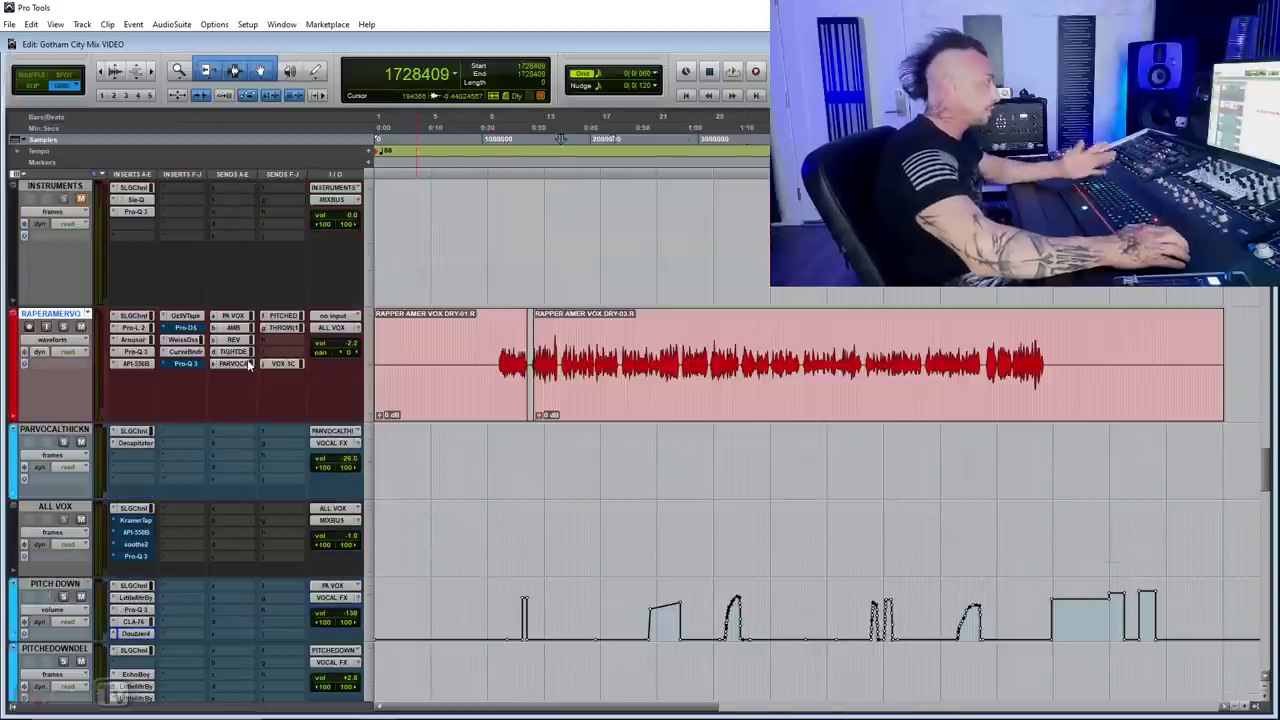
key(t)
click(84, 341)
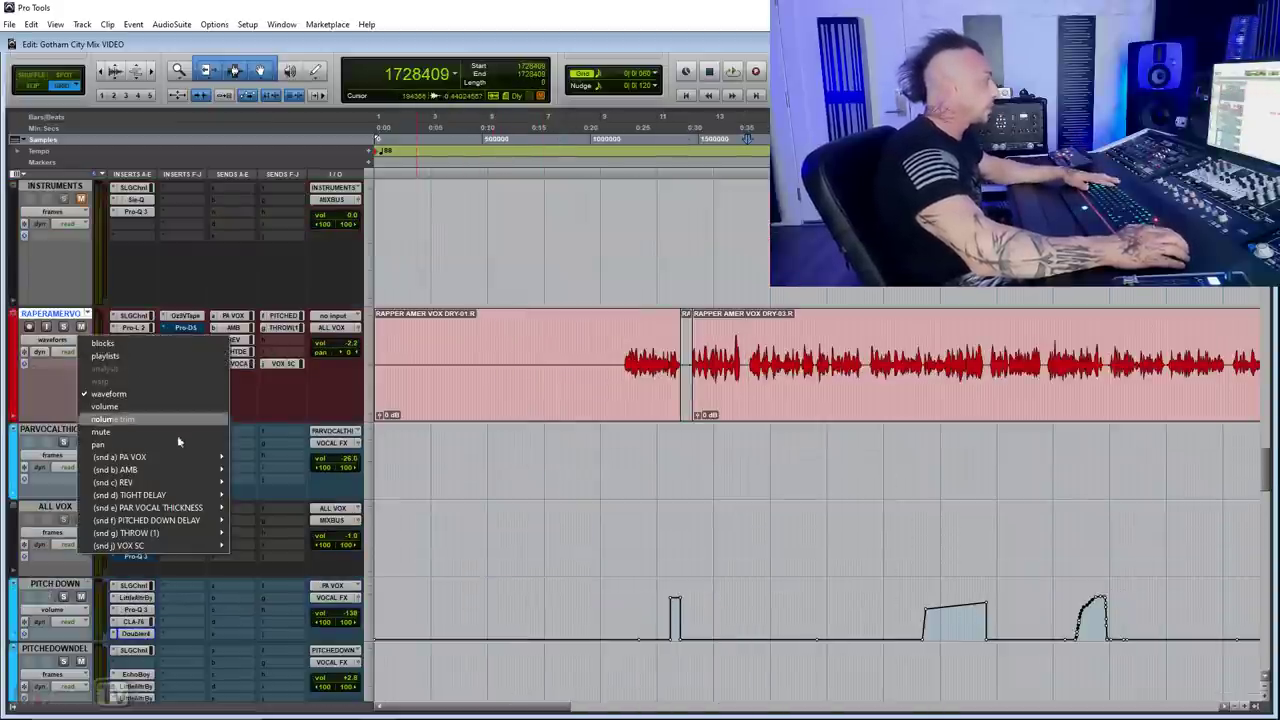
mouse_move(204, 522)
click(250, 522)
scroll(709, 337, down, 2)
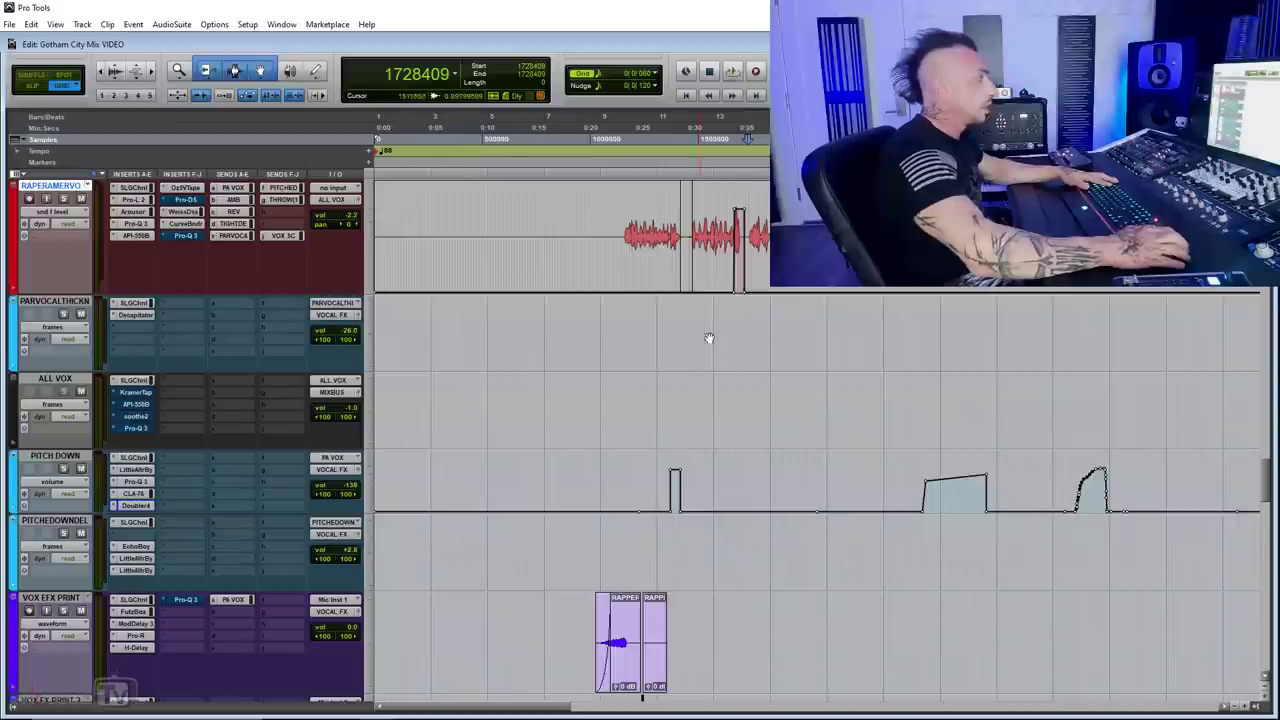
Zoom in on the lead vocal's raised delay send automation and select the range from about bar 13 to bar 16
click(726, 245)
key(t)
click(652, 277)
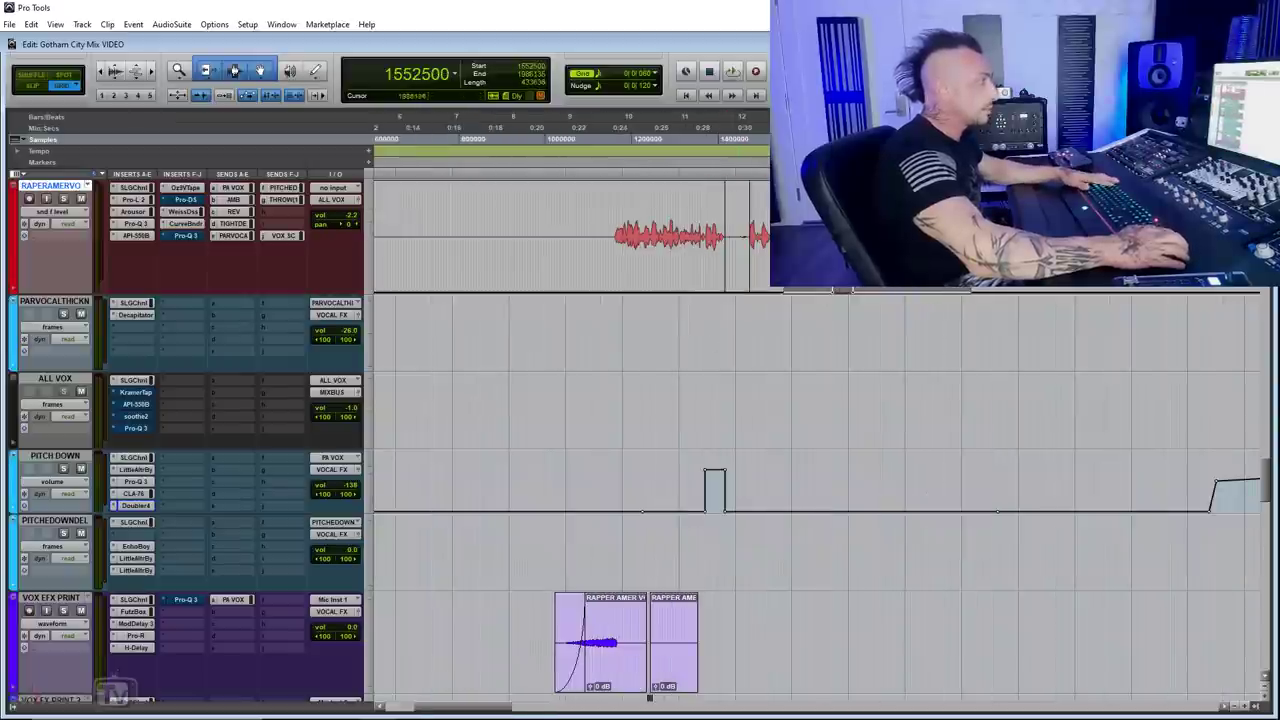
Open the SSL G-Channel on the PITCHEDOWNDEL track
scroll(294, 353, down, 1)
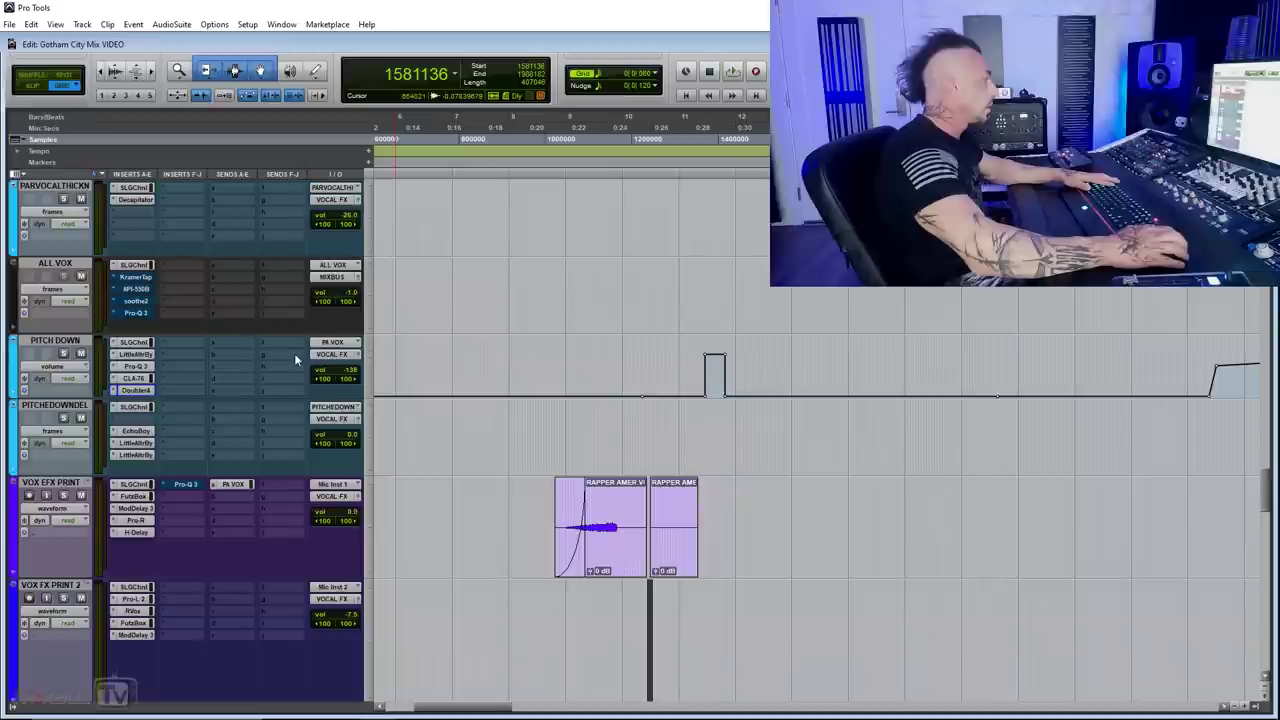
scroll(260, 395, up, 1)
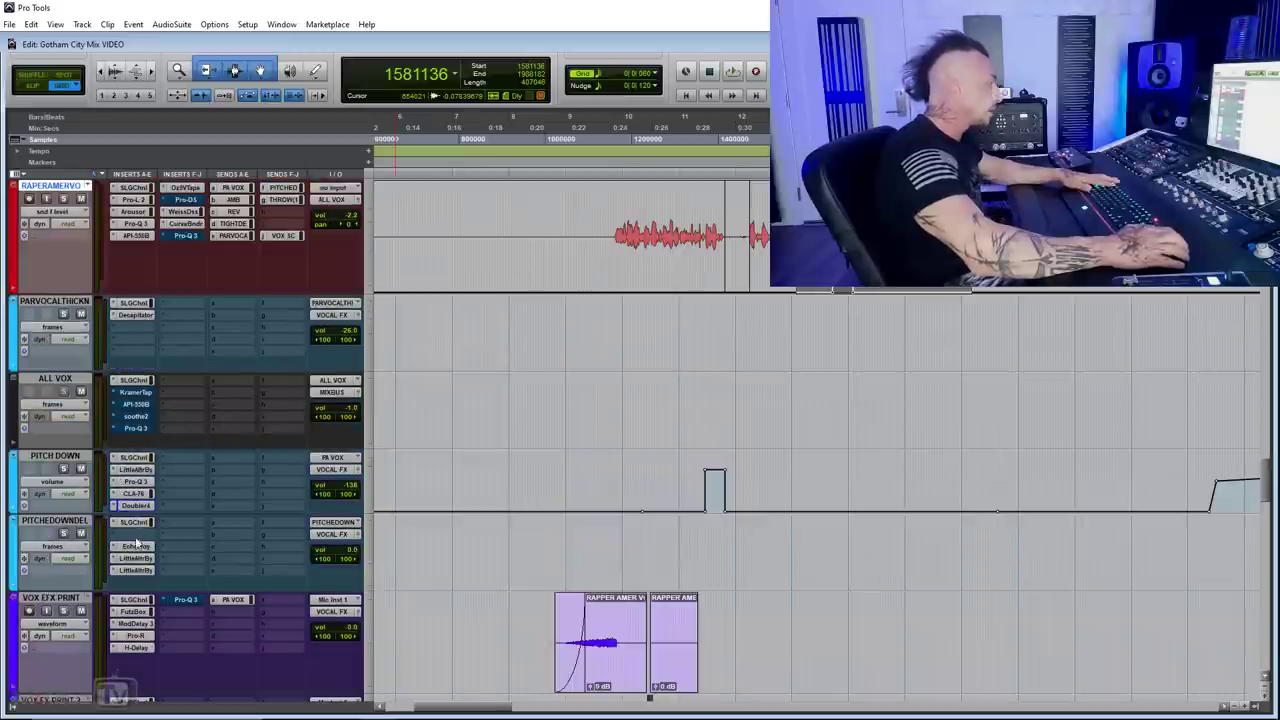
click(134, 522)
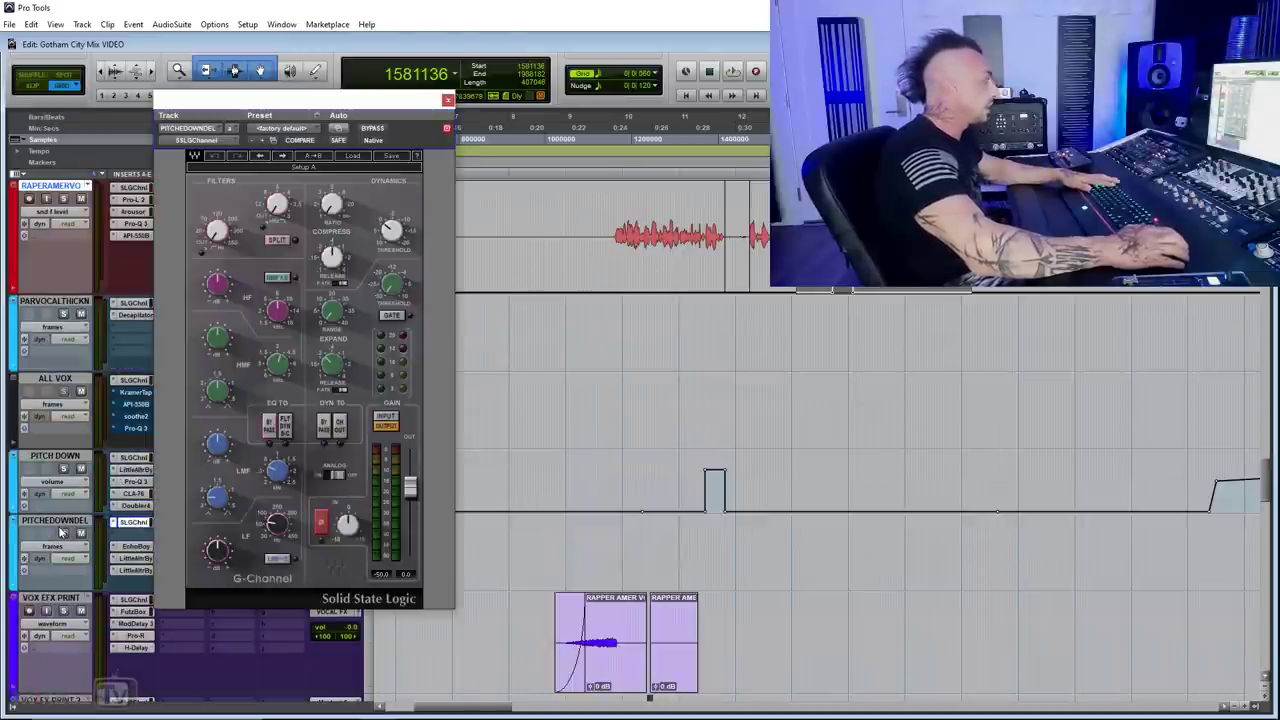
Play the lead vocal through the pitched-down delay while examining the SSL G-Channel on the PITCHEDOWNDEL track
key(space)
drag(300, 100, 370, 17)
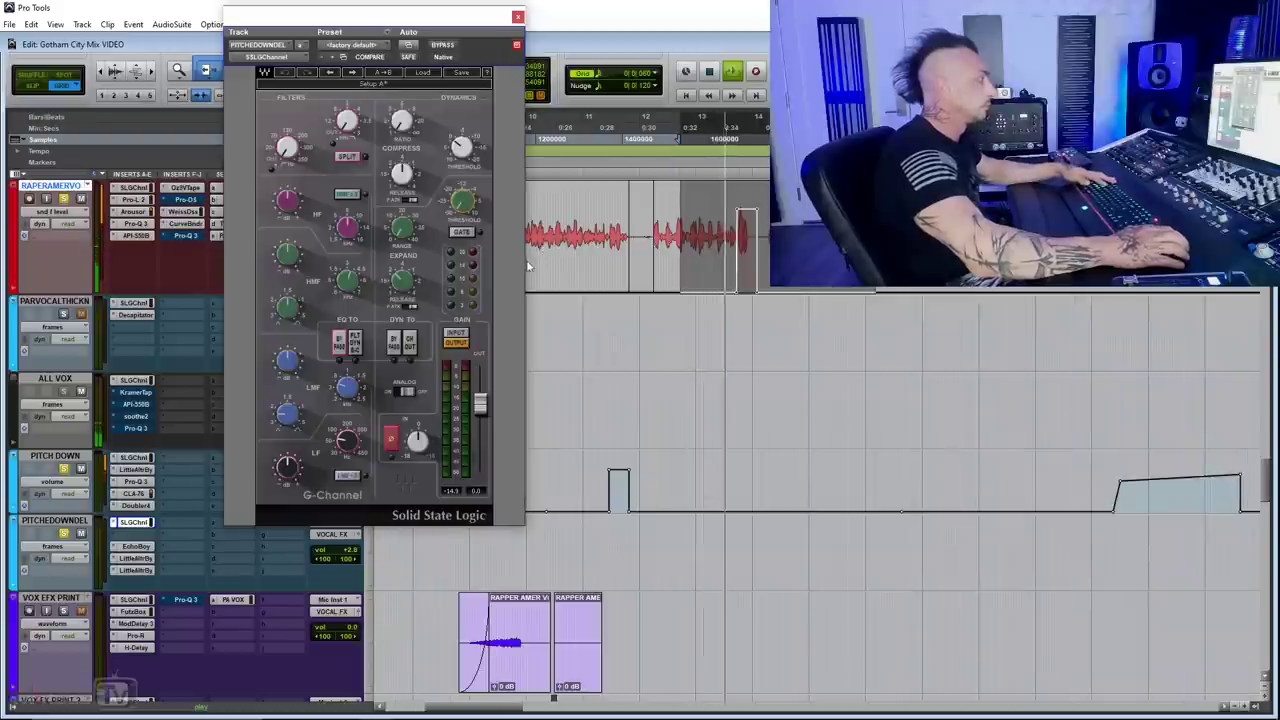
key(ctrl+])
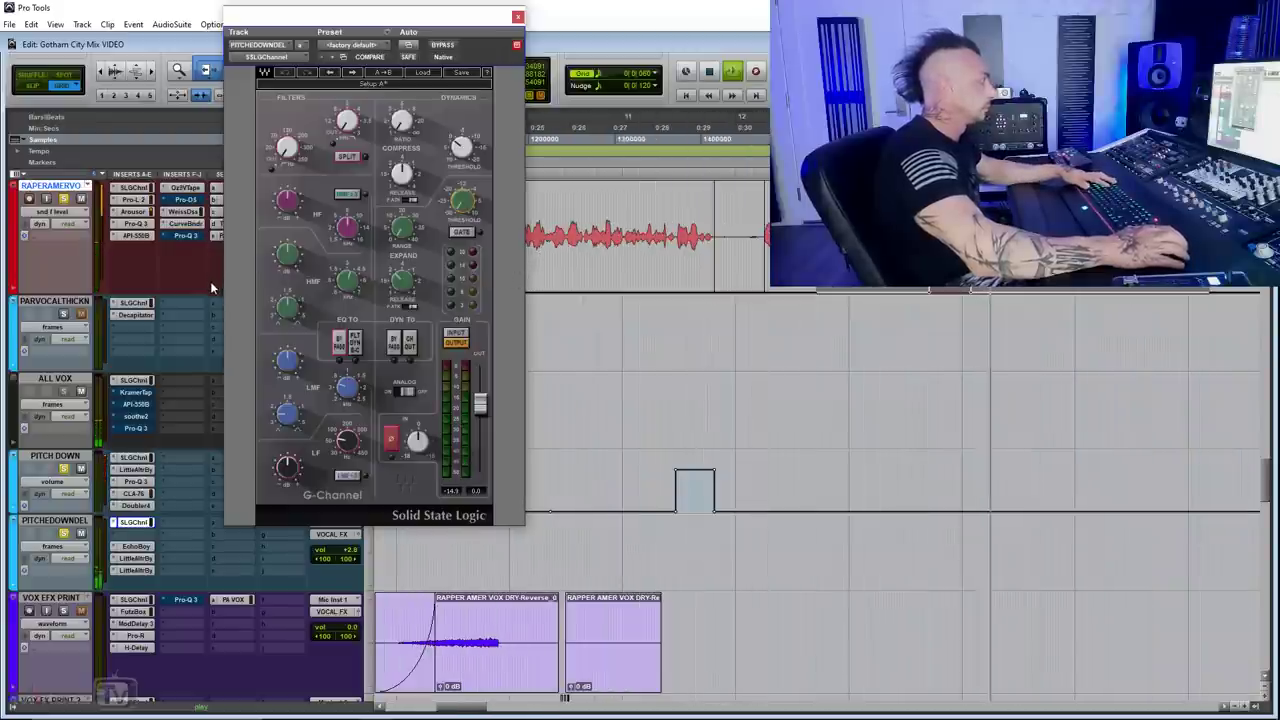
key(space)
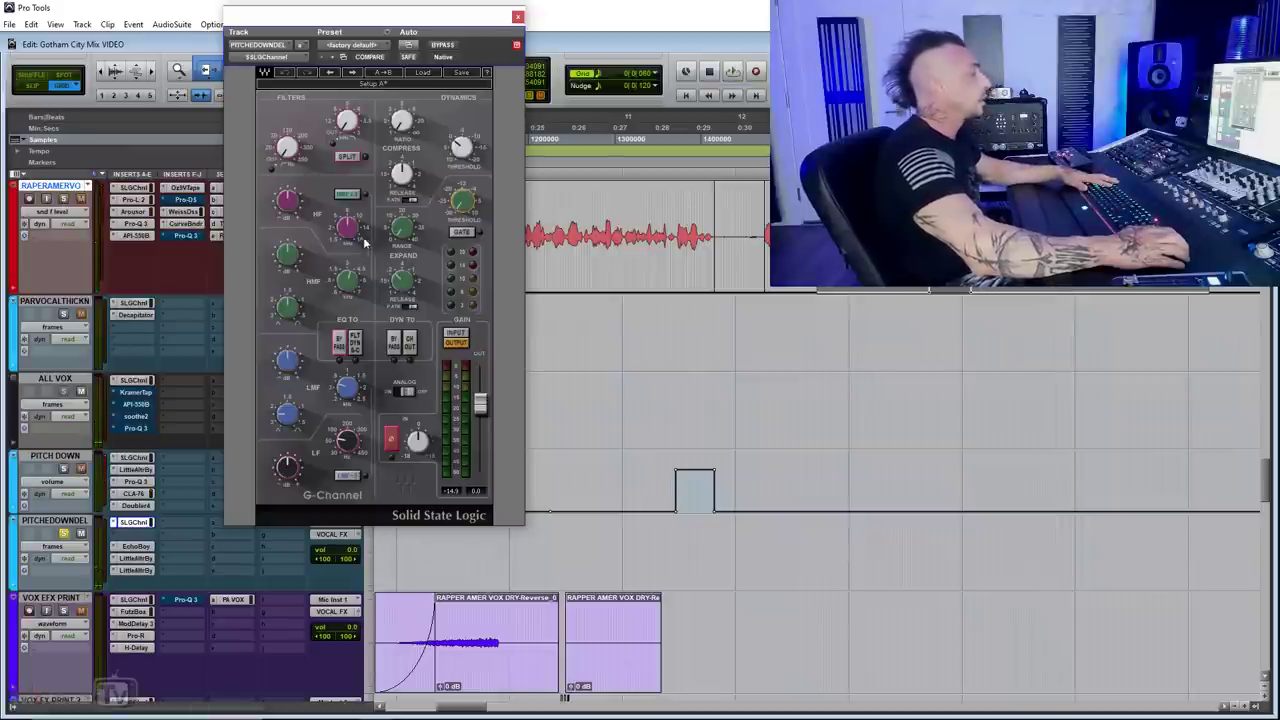
drag(443, 24, 400, 17)
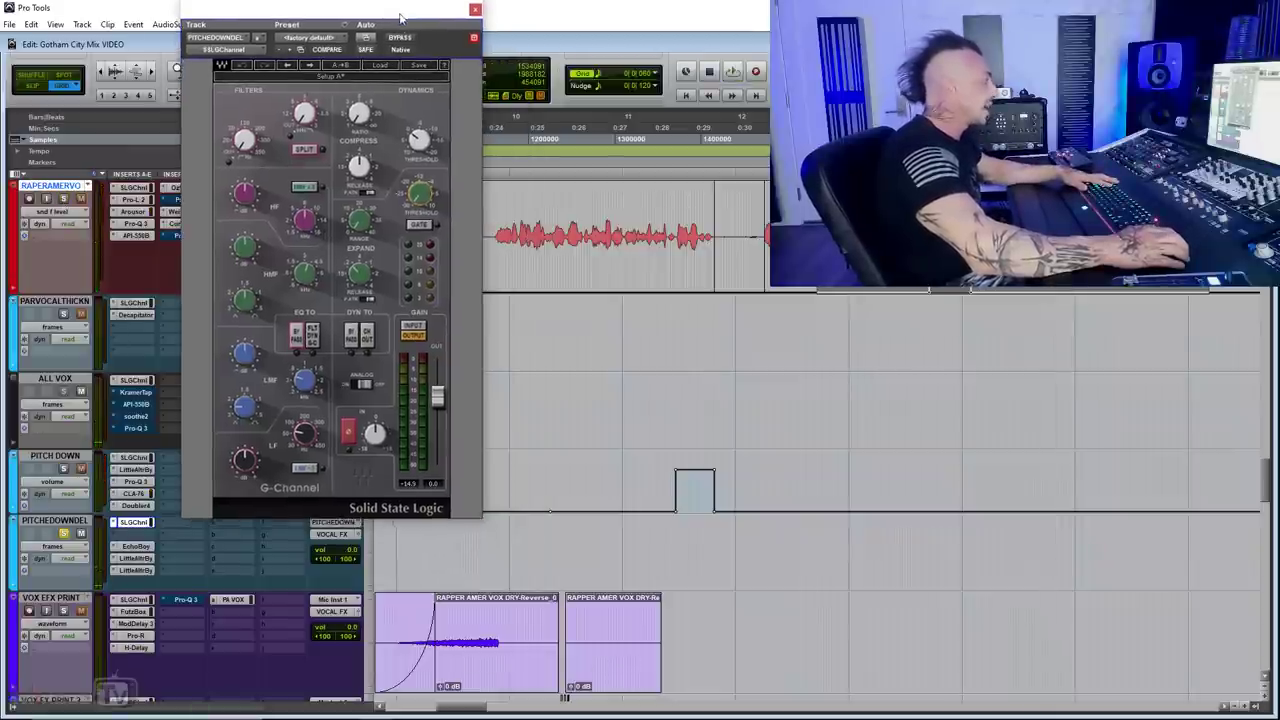
Replace the SSL G-Channel view with EchoBoy and the first Little AlterBoy on the PITCHEDOWNDEL track, arranging both windows to be readable
click(140, 523)
click(142, 547)
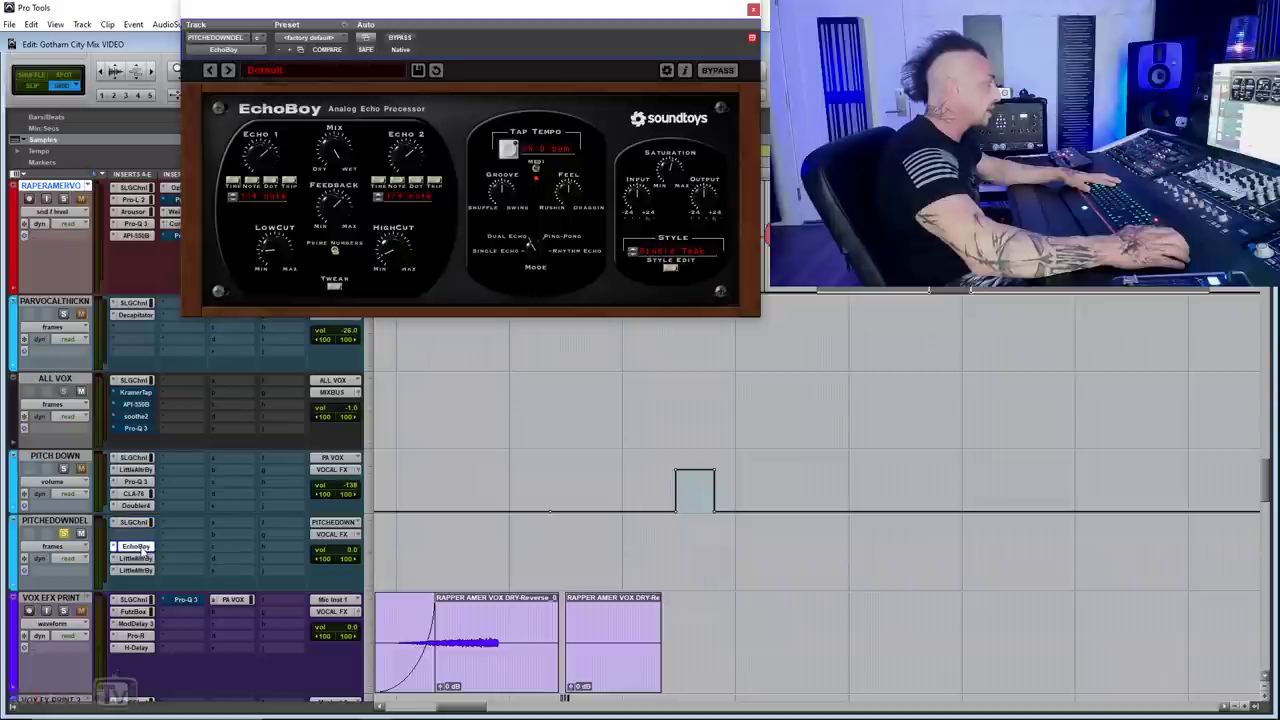
click(136, 558)
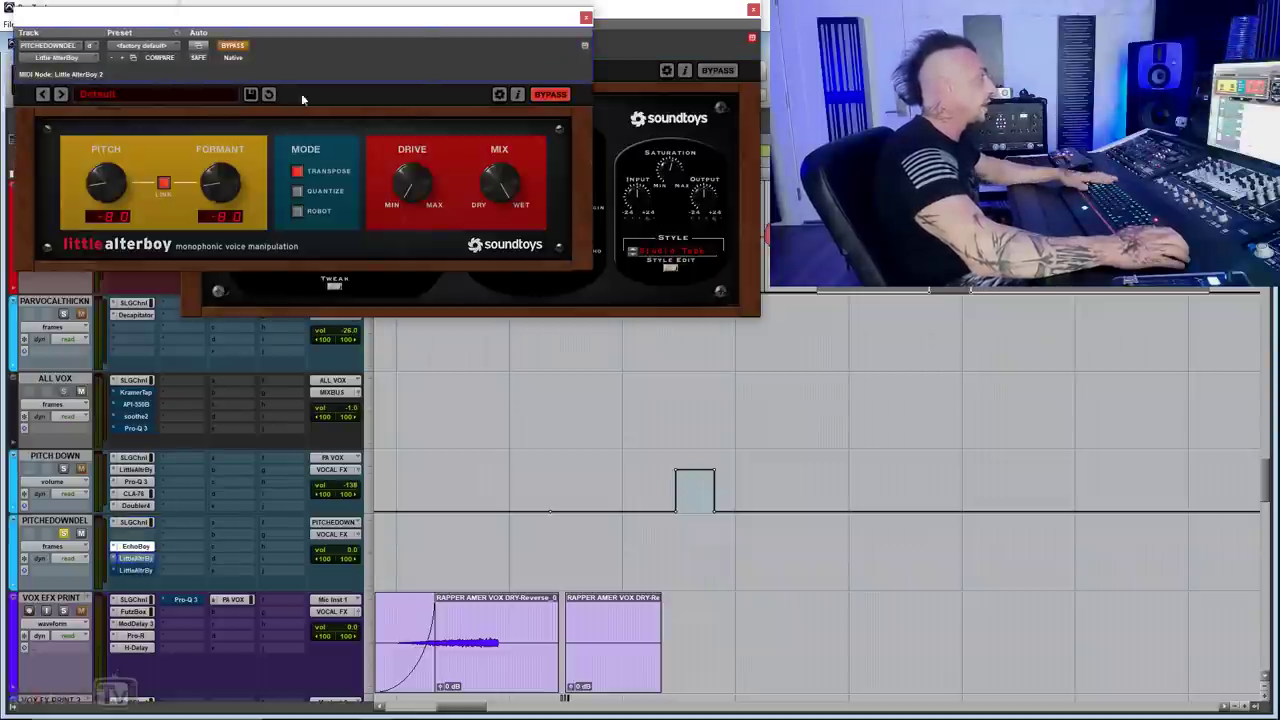
drag(335, 35, 382, 260)
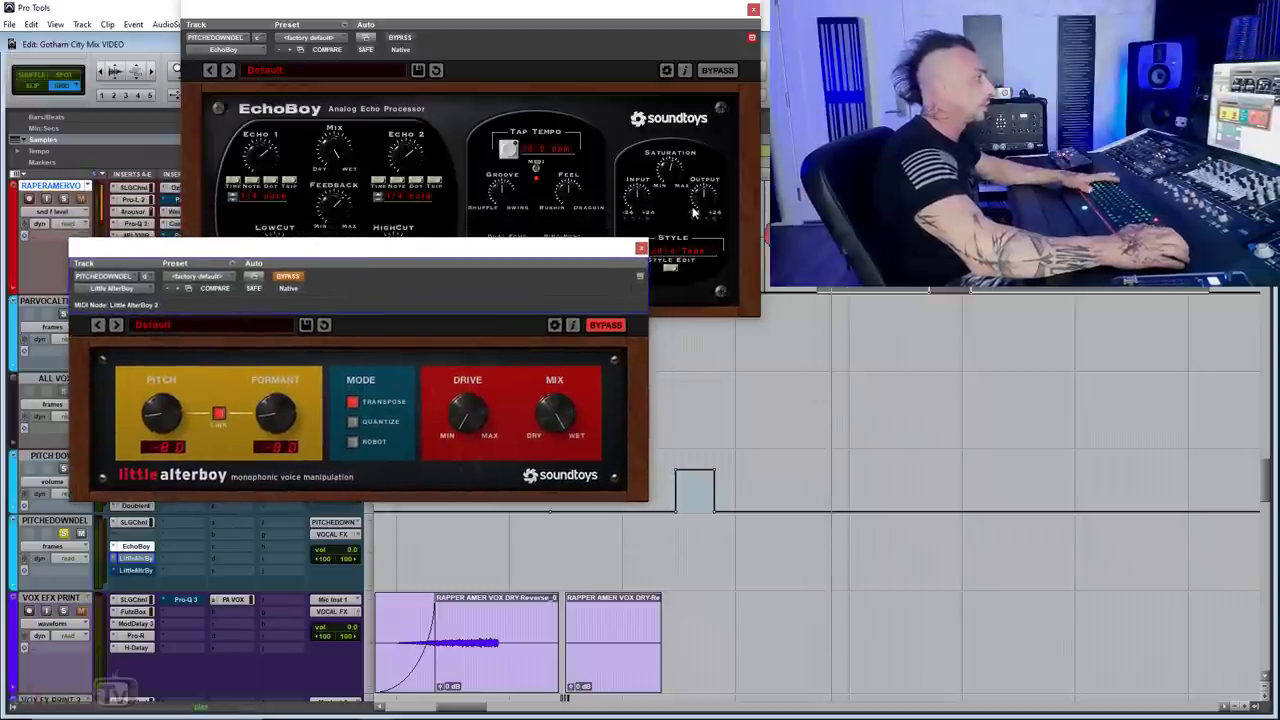
Play the delayed vocal section and take the first Little AlterBoy on the PITCHEDOWNDEL track out of bypass
key(space)
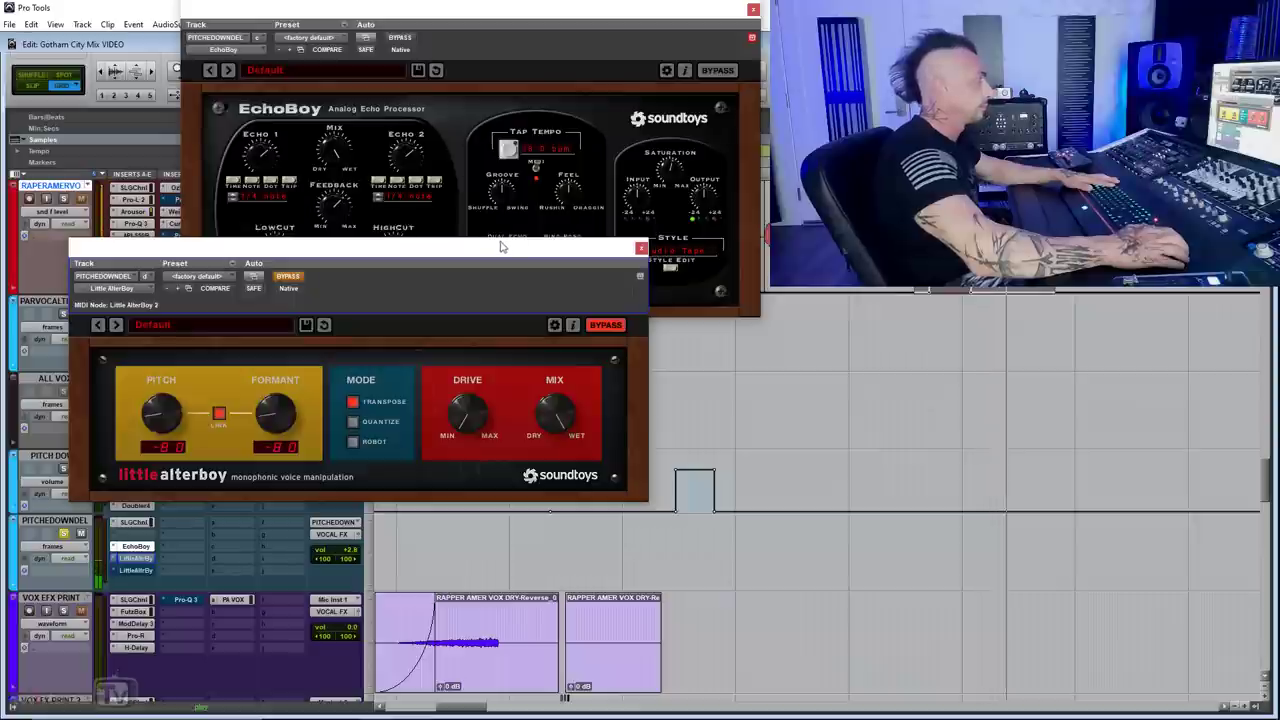
key(space)
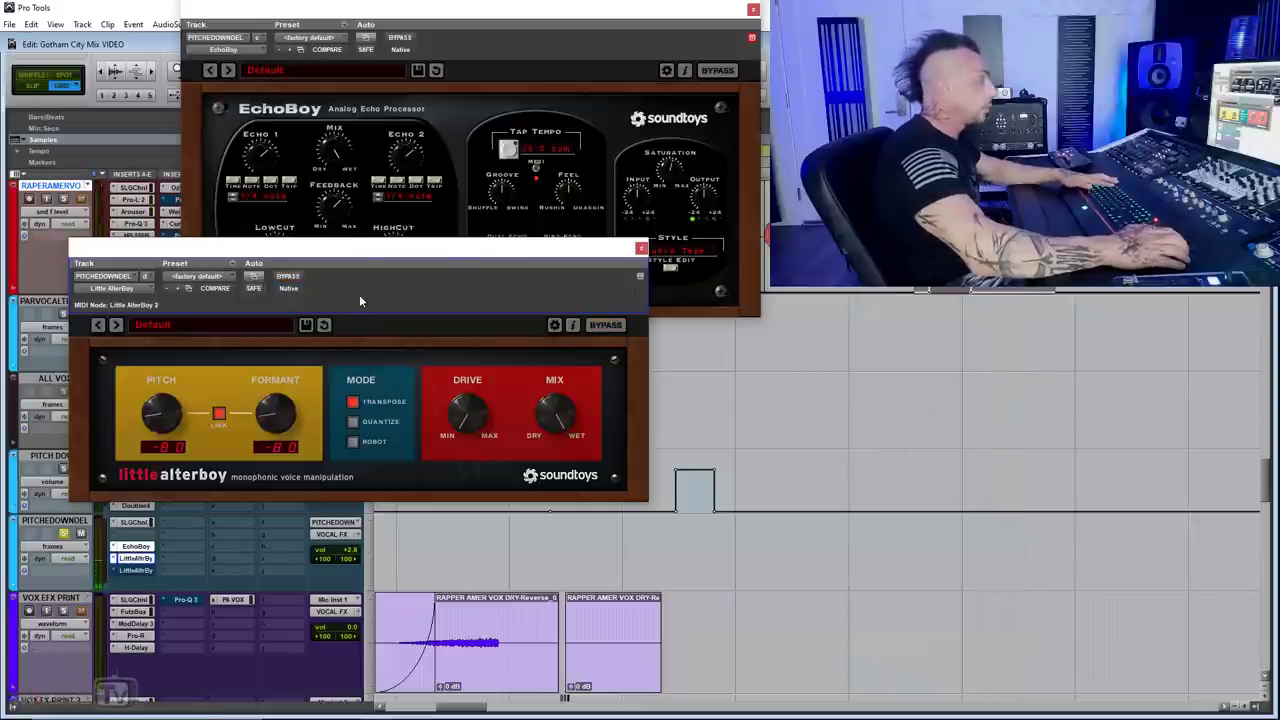
key(space)
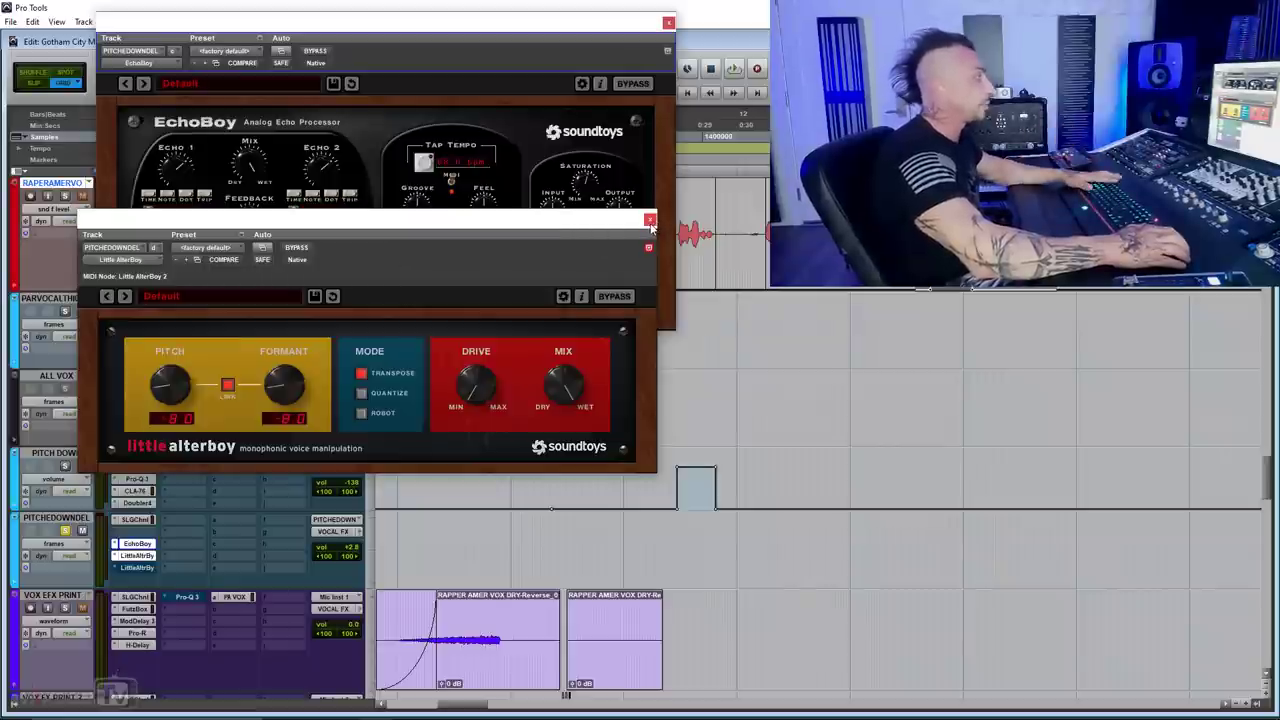
Open the second Little AlterBoy on the PITCHEDOWNDEL track and display its Pitch automation on that track
click(138, 568)
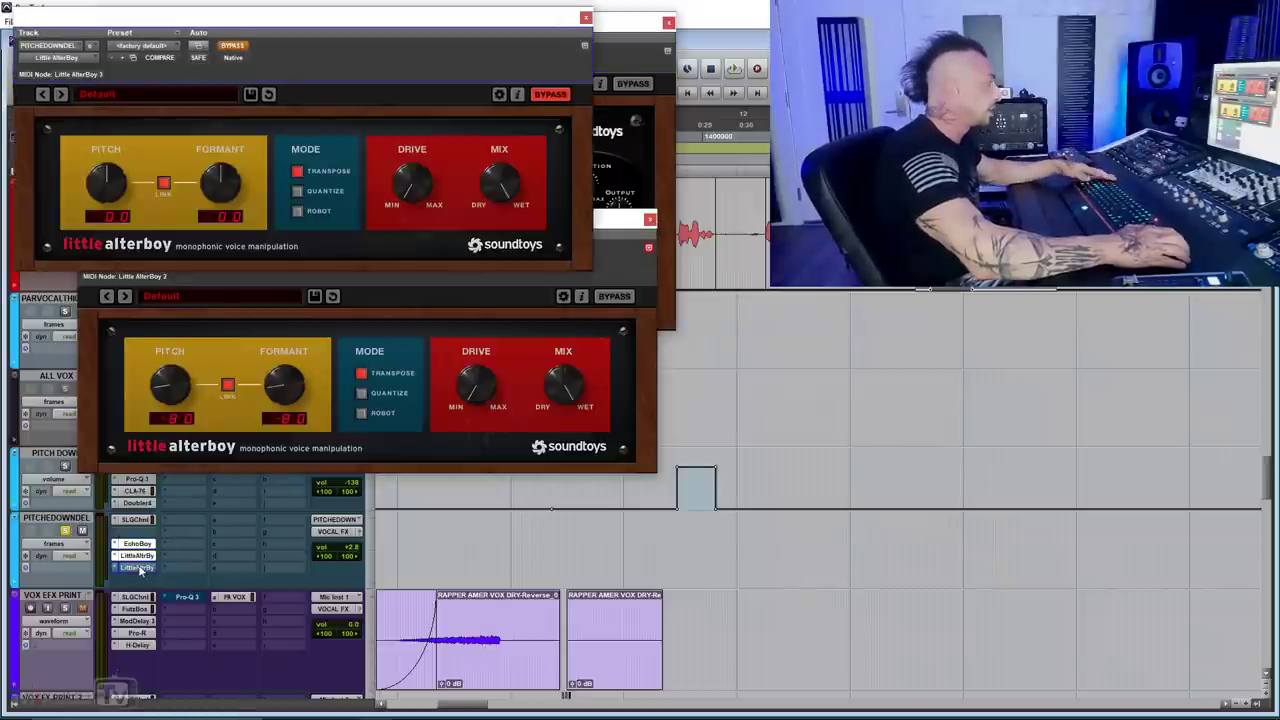
click(70, 545)
click(155, 610)
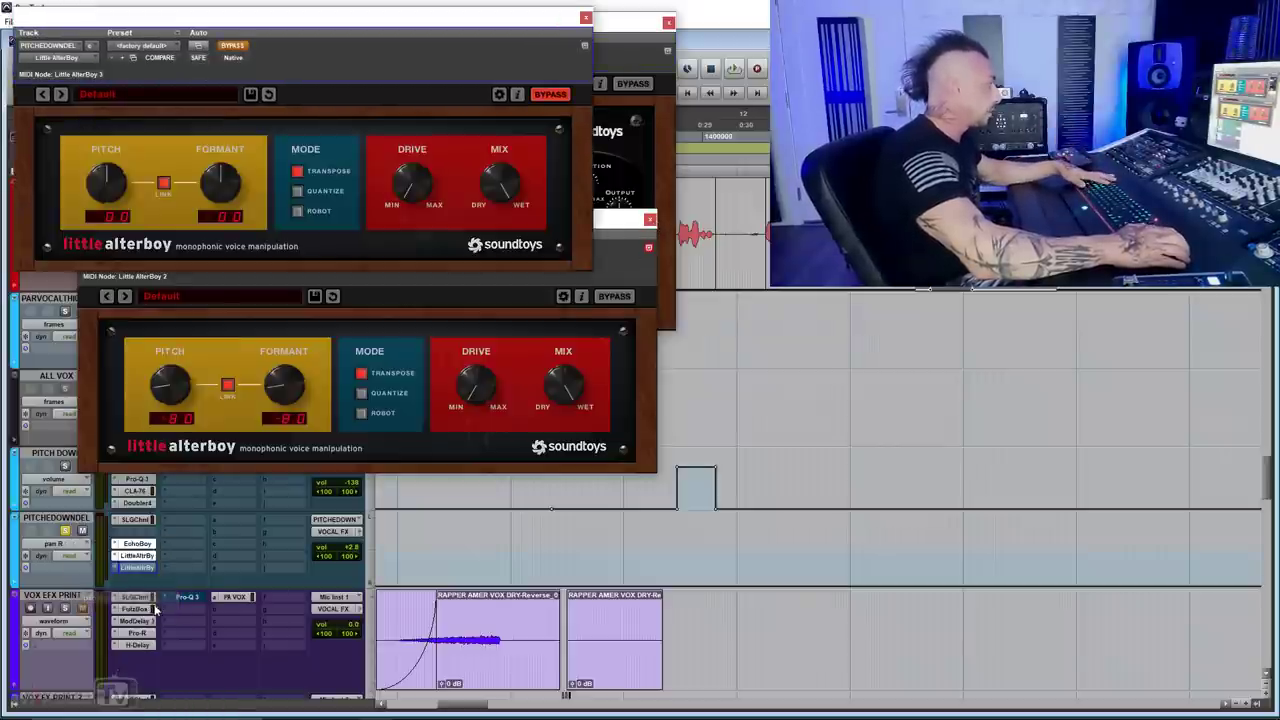
click(78, 546)
click(215, 612)
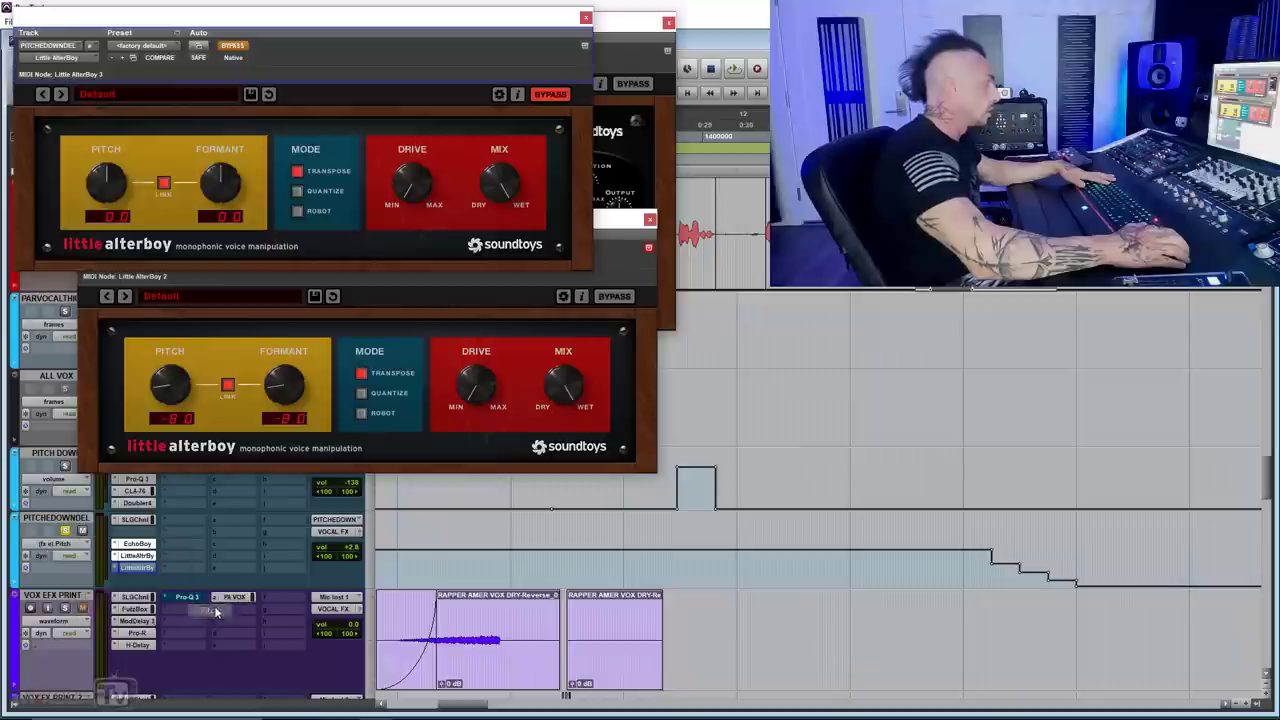
Select the stepped-down part of the PITCHEDOWNDEL Pitch automation and take the second Little AlterBoy out of bypass
drag(972, 560, 1094, 562)
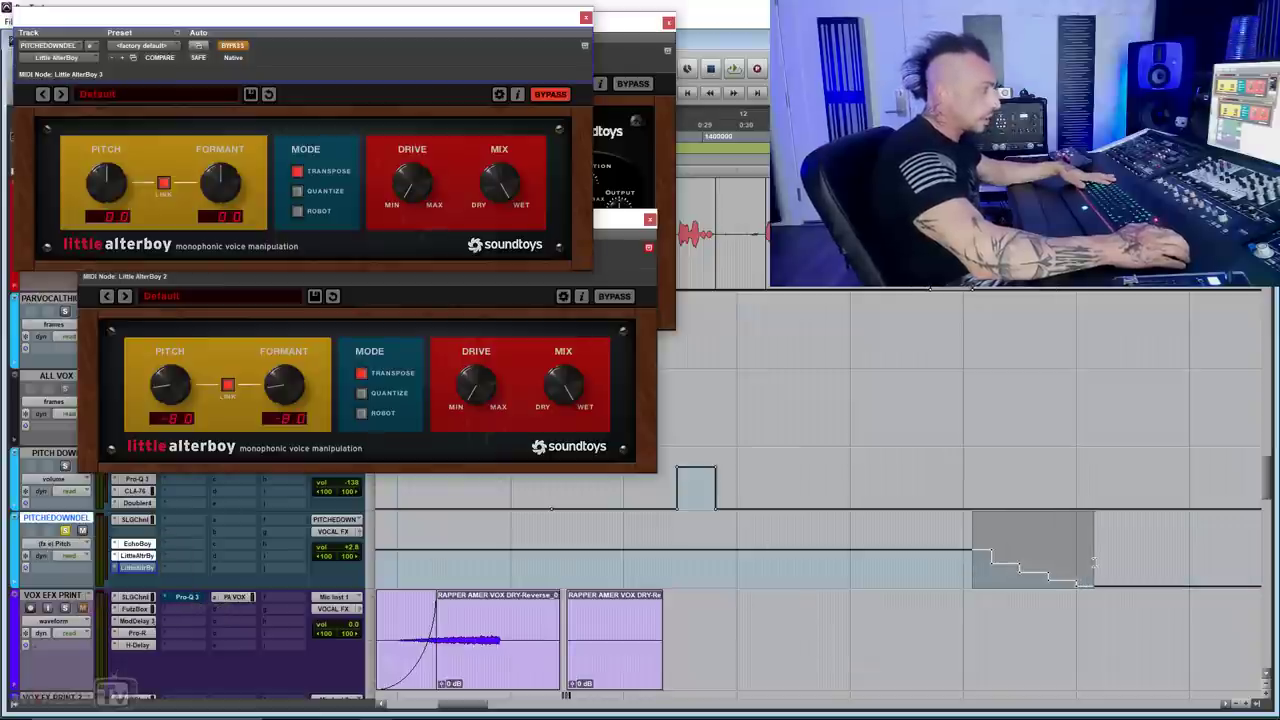
drag(438, 20, 465, 48)
click(260, 74)
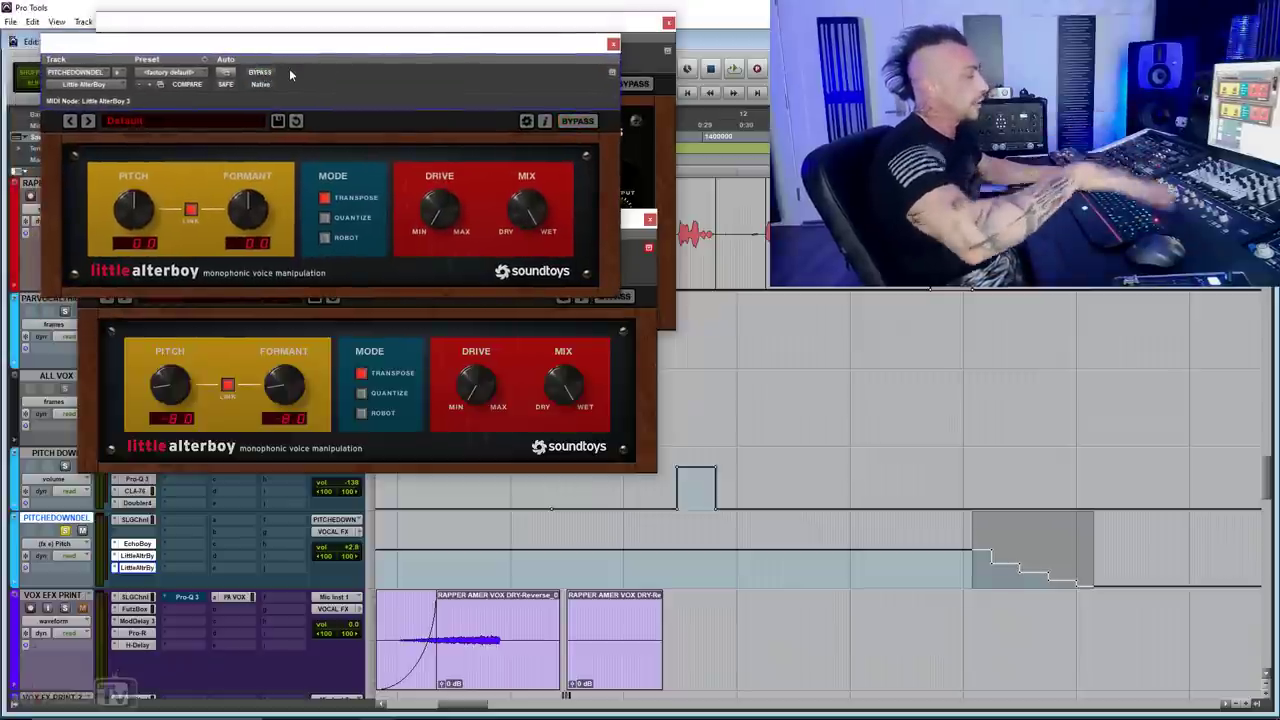
Play the pitch-stepped delay and close the Little AlterBoy and EchoBoy windows
key(space)
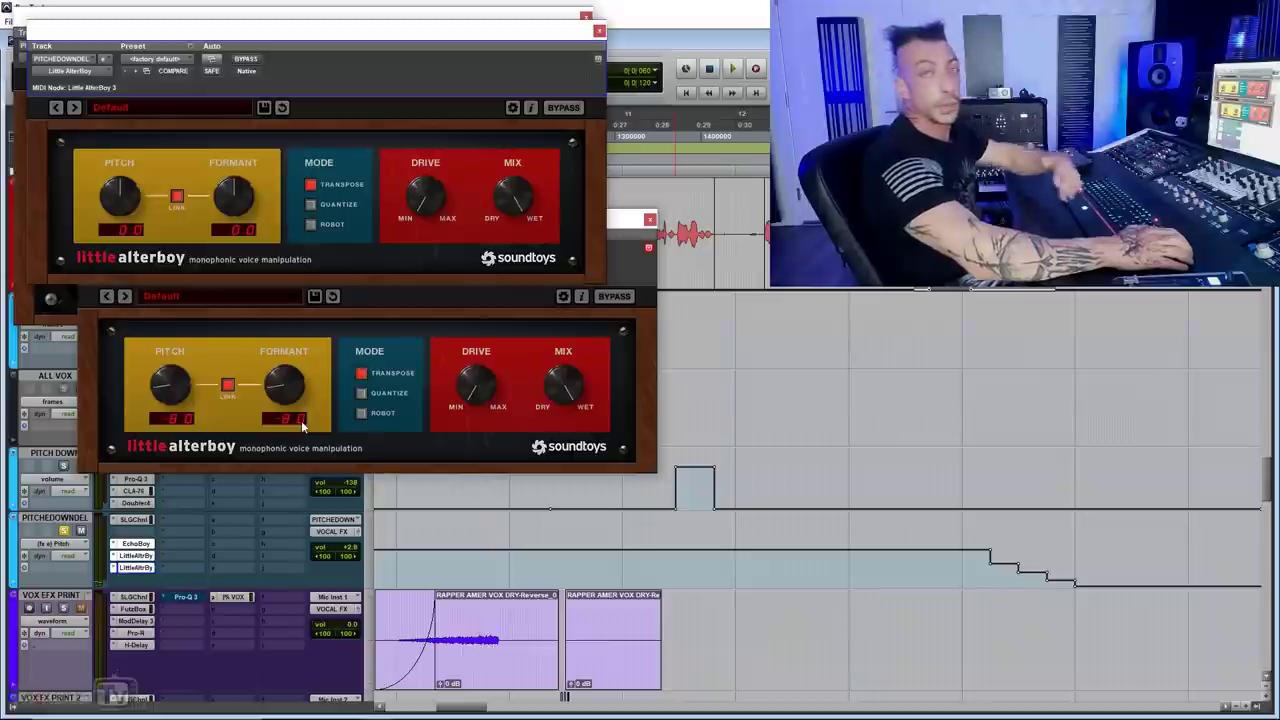
click(600, 31)
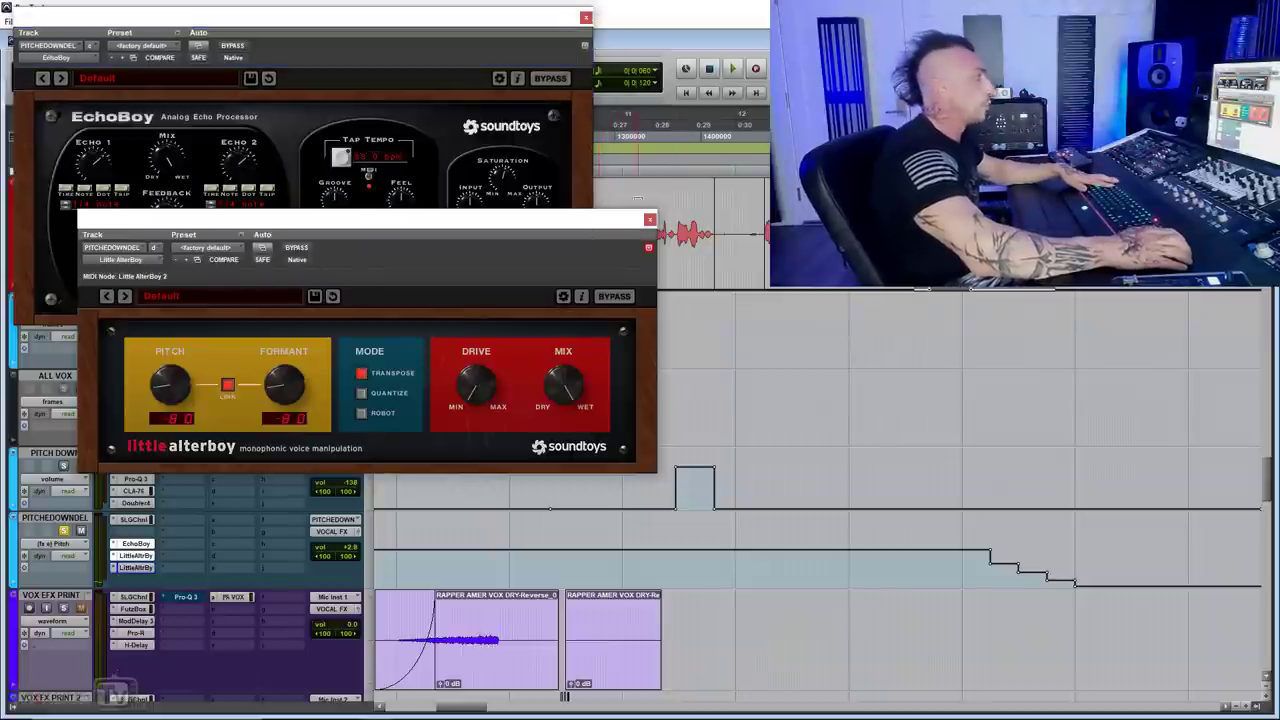
click(649, 219)
click(585, 17)
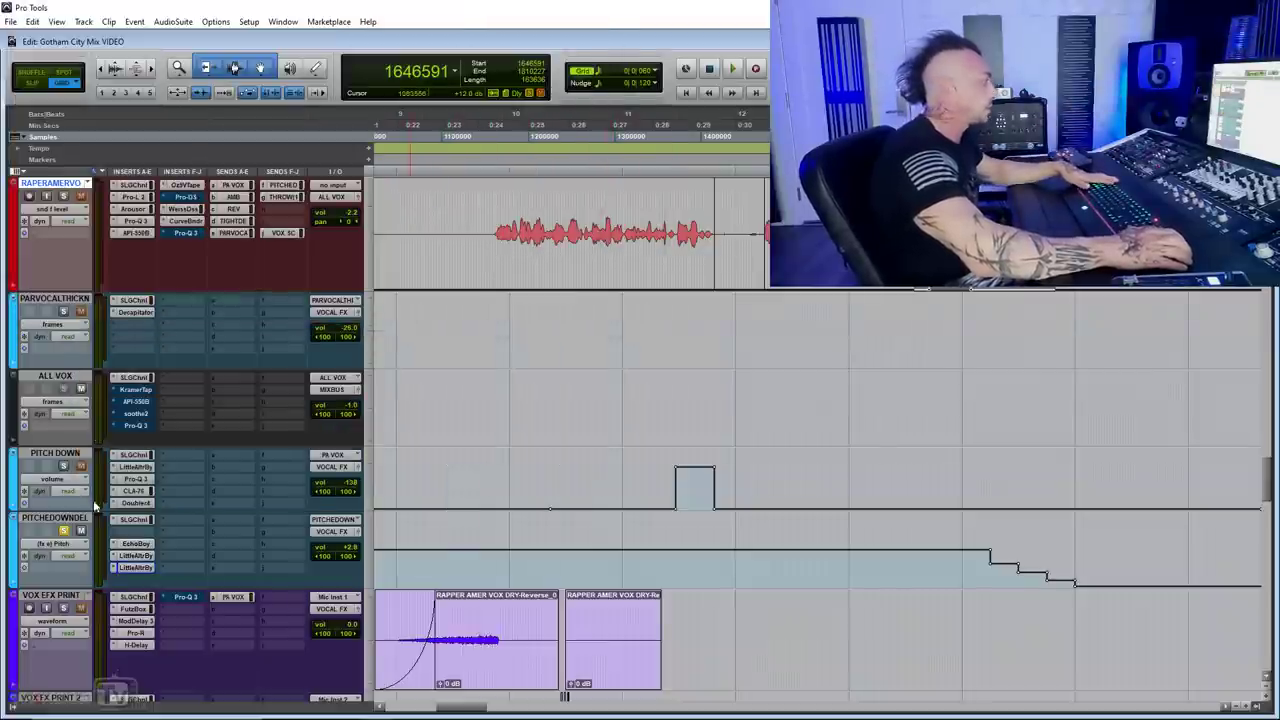
Display the TIGHT DELAY send level automation on the lead rap vocal track, with the timeline zoomed out
key(r)
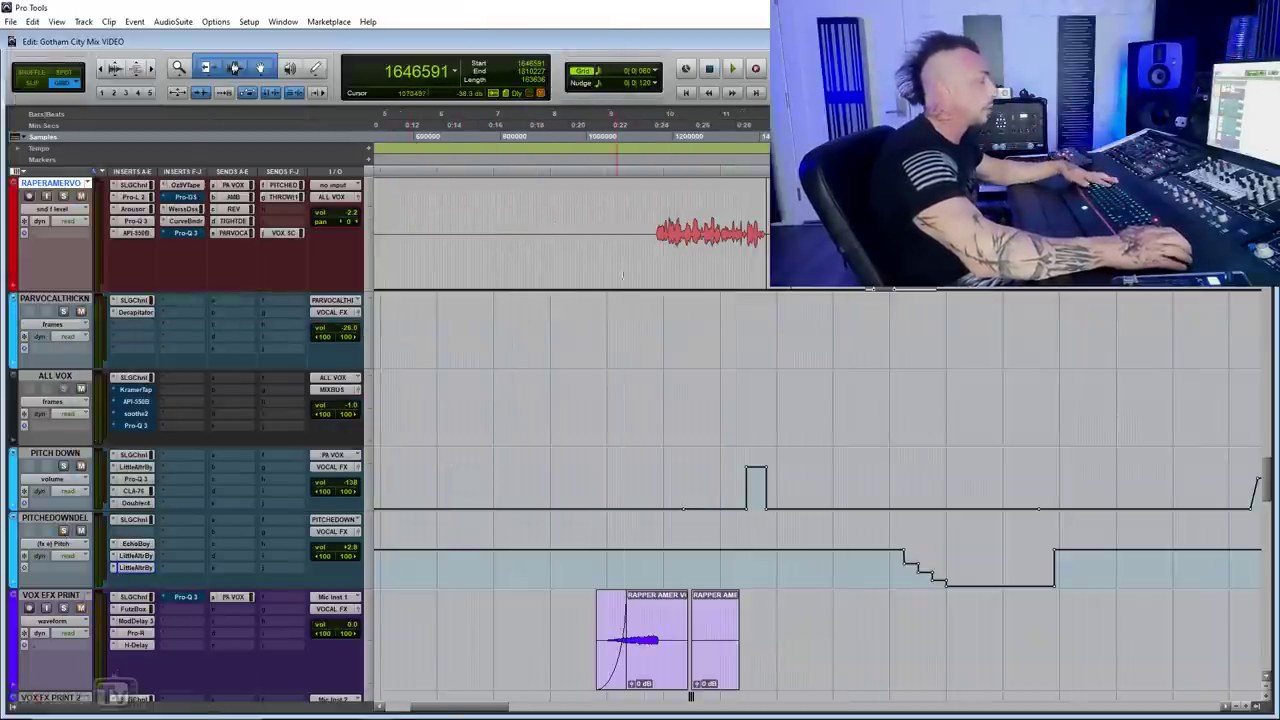
key(r)
key(r)
click(80, 209)
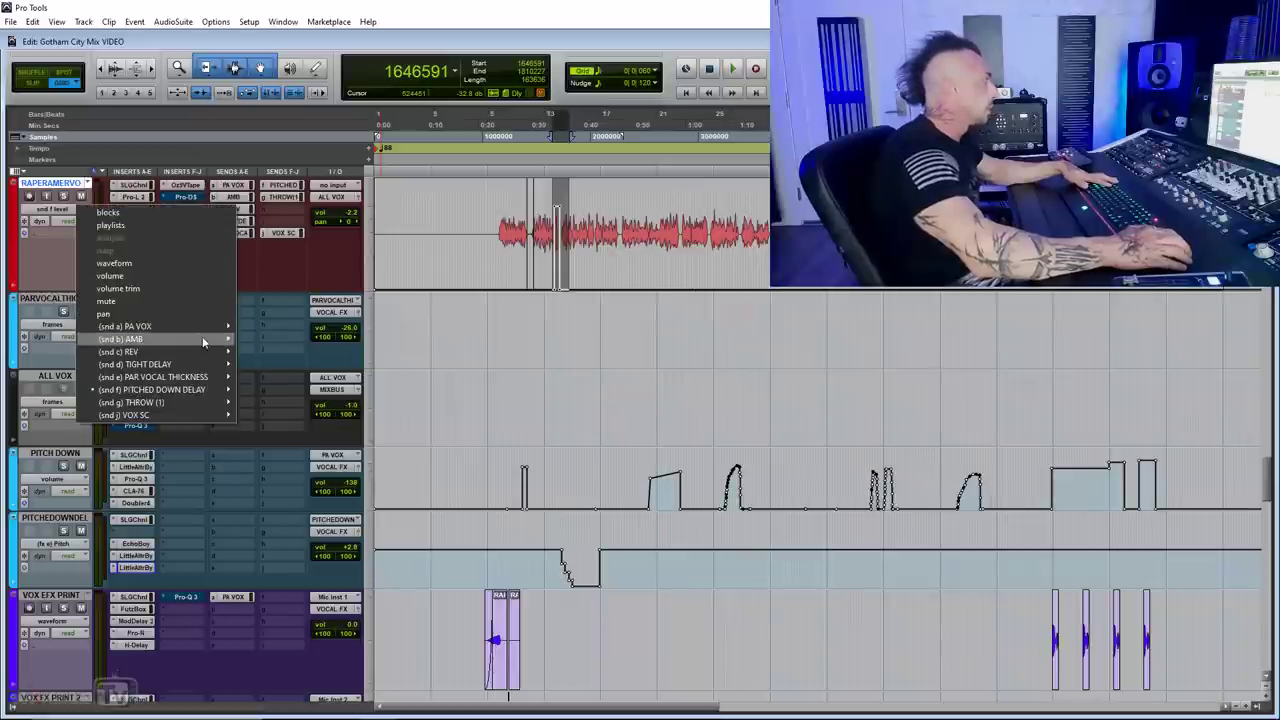
mouse_move(212, 365)
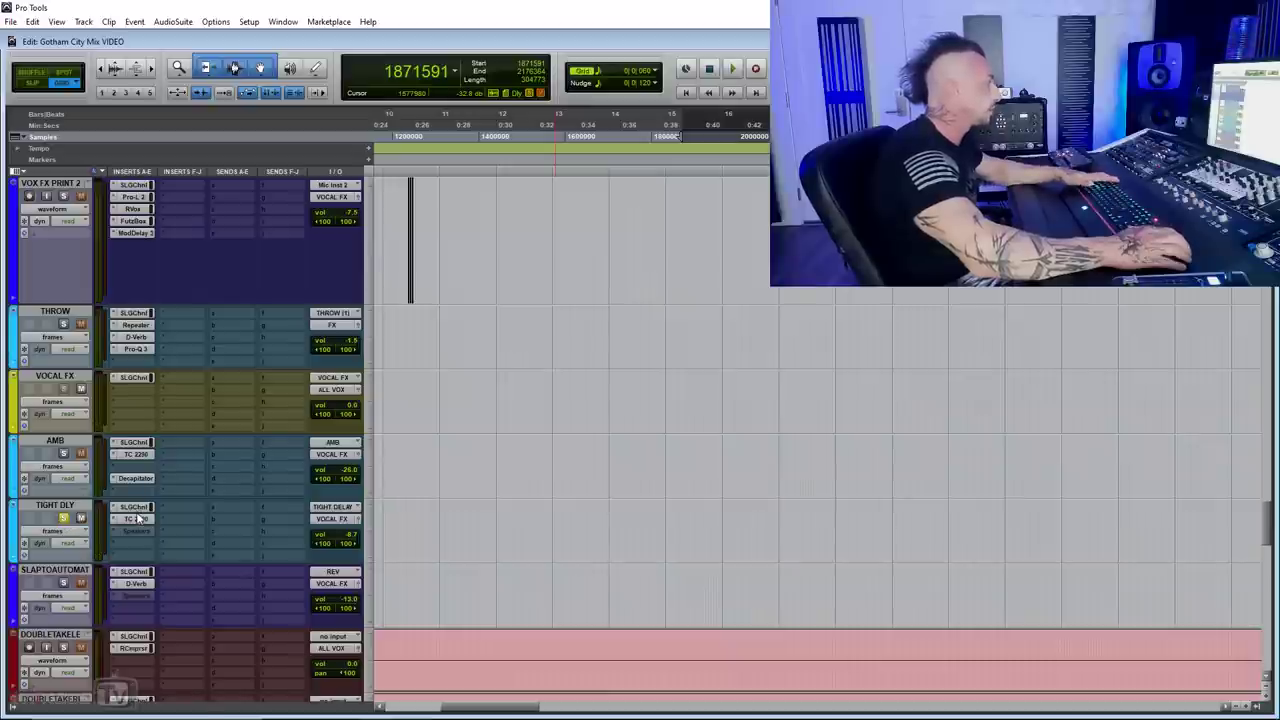
Play the section from about bar 15 to bar 17 and open the TC 2290 on the TIGHT DLY track
key(space)
scroll(138, 519, down, 5)
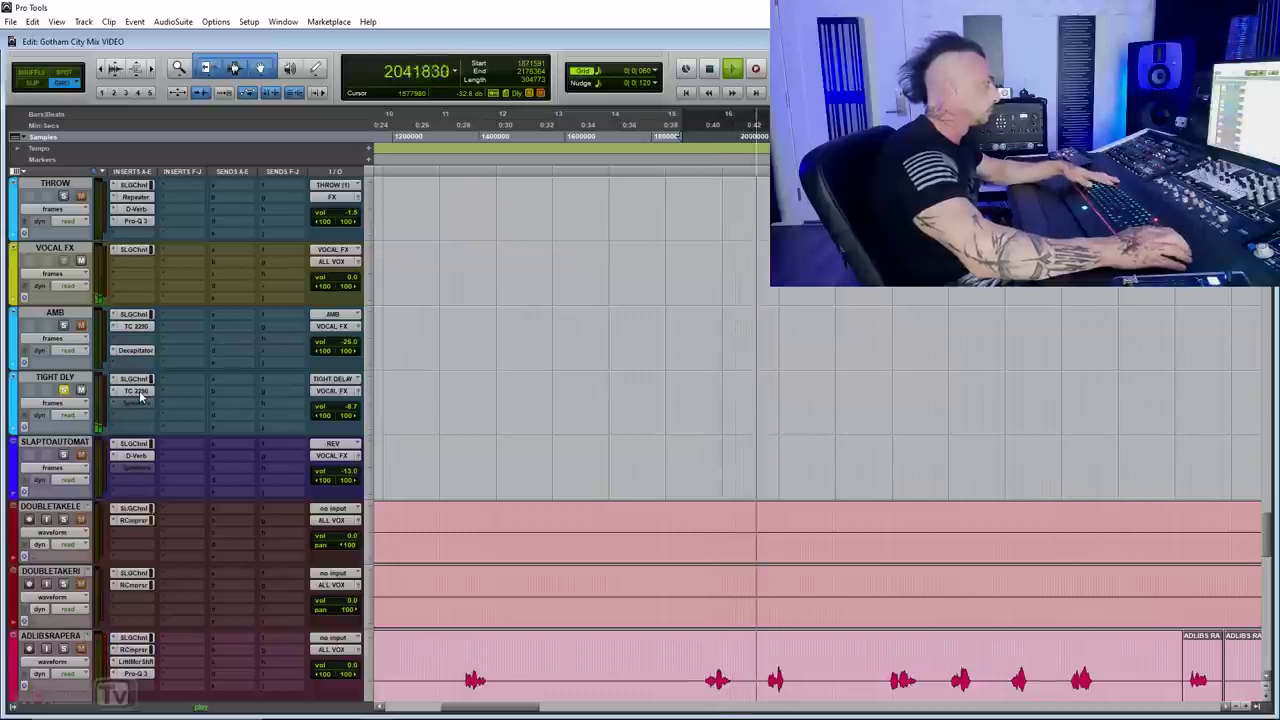
click(138, 392)
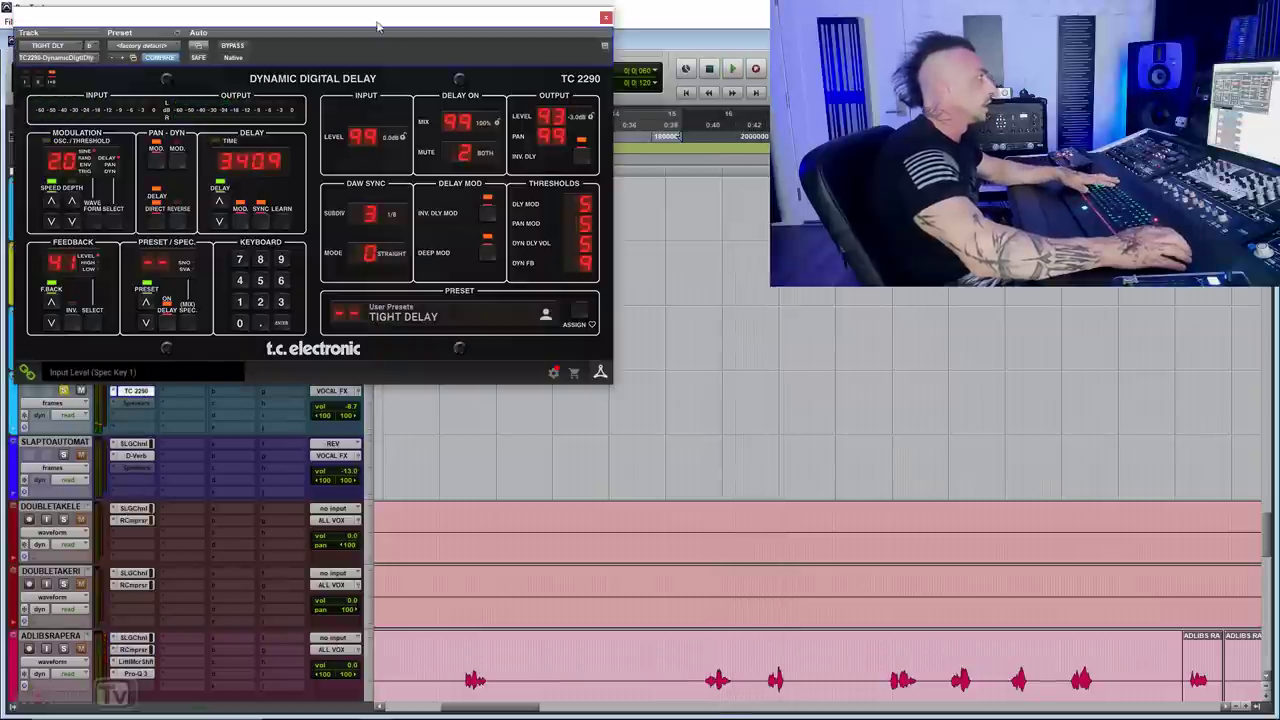
drag(378, 26, 470, 18)
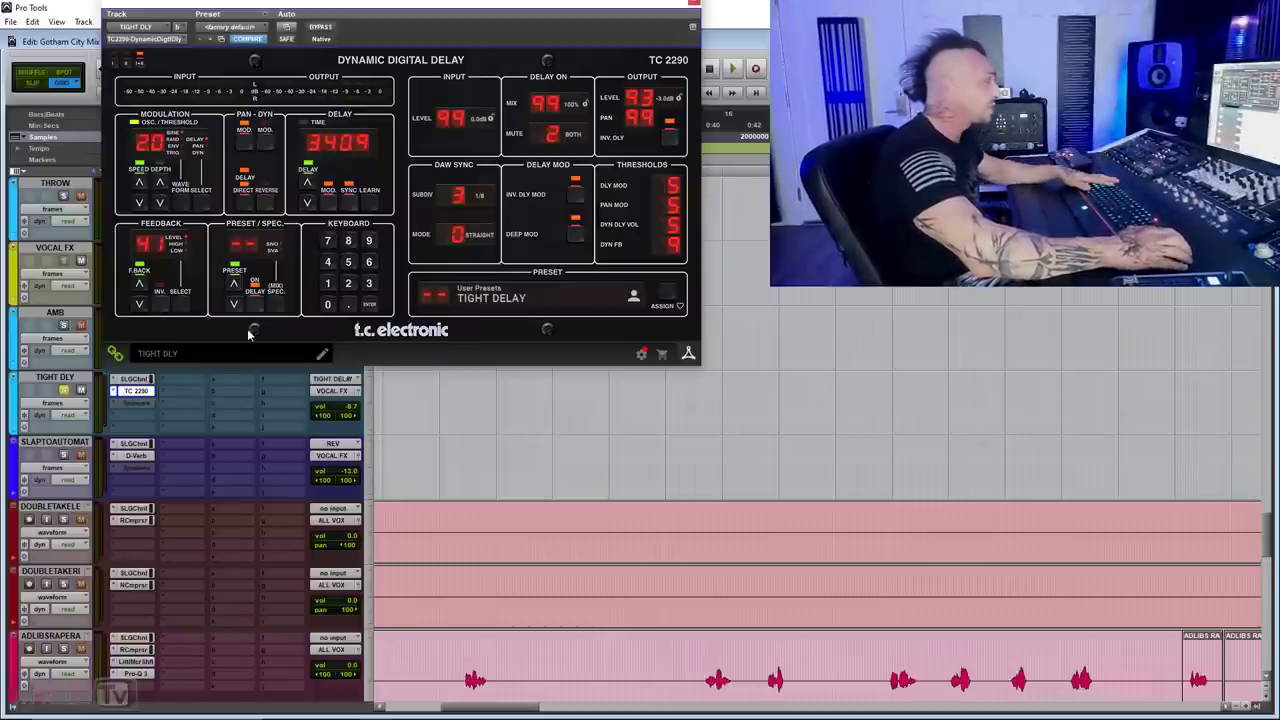
Check the SSL G-Channel on the TIGHT DLY track, then close it and the TC 2290
click(141, 380)
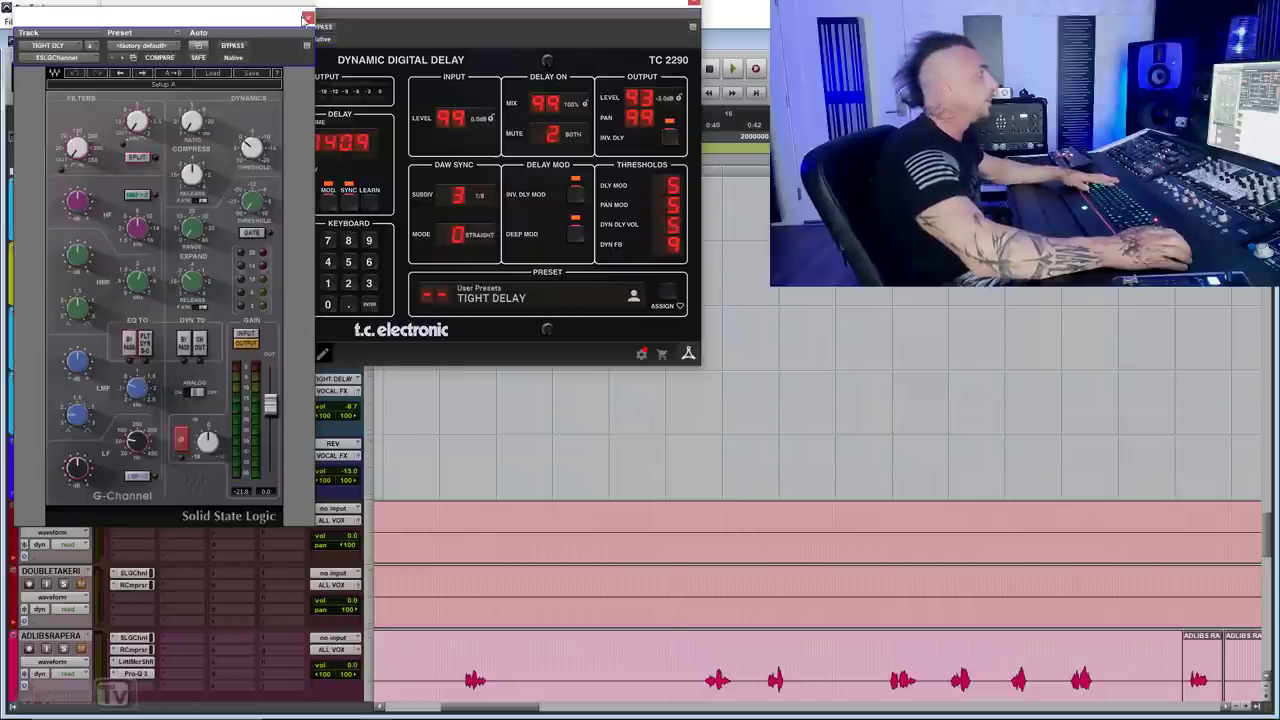
click(307, 18)
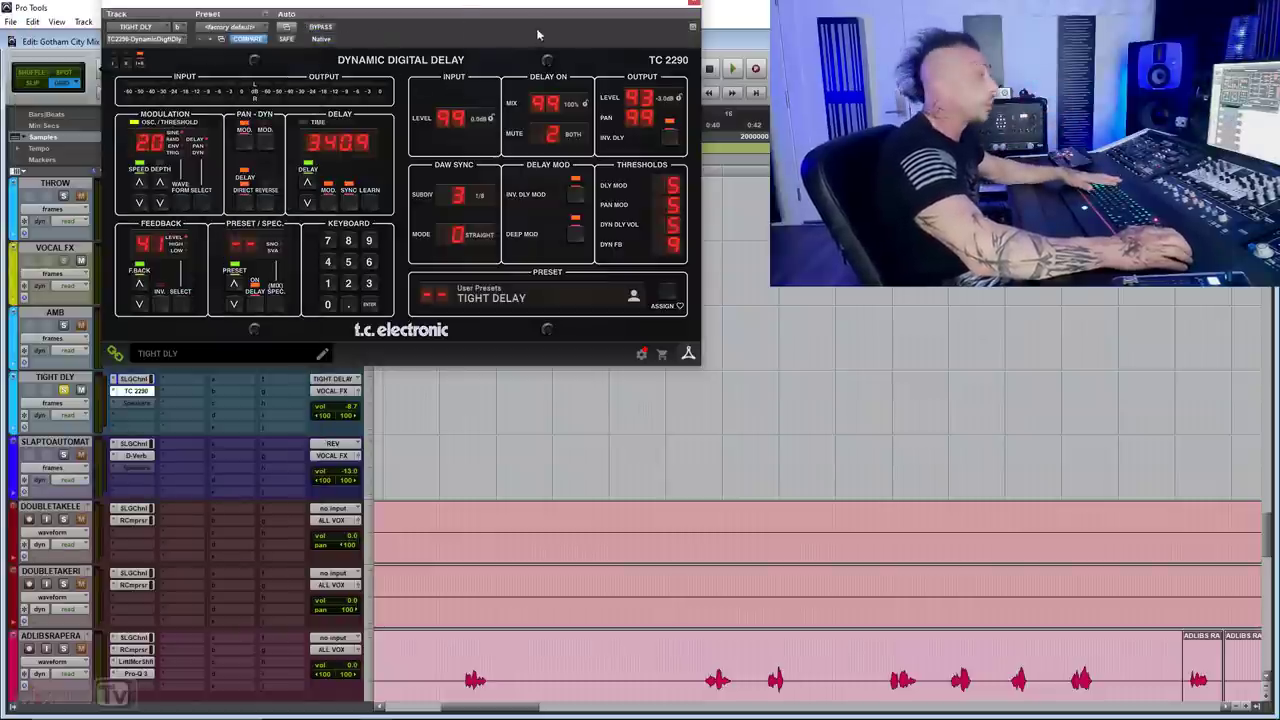
drag(537, 35, 495, 51)
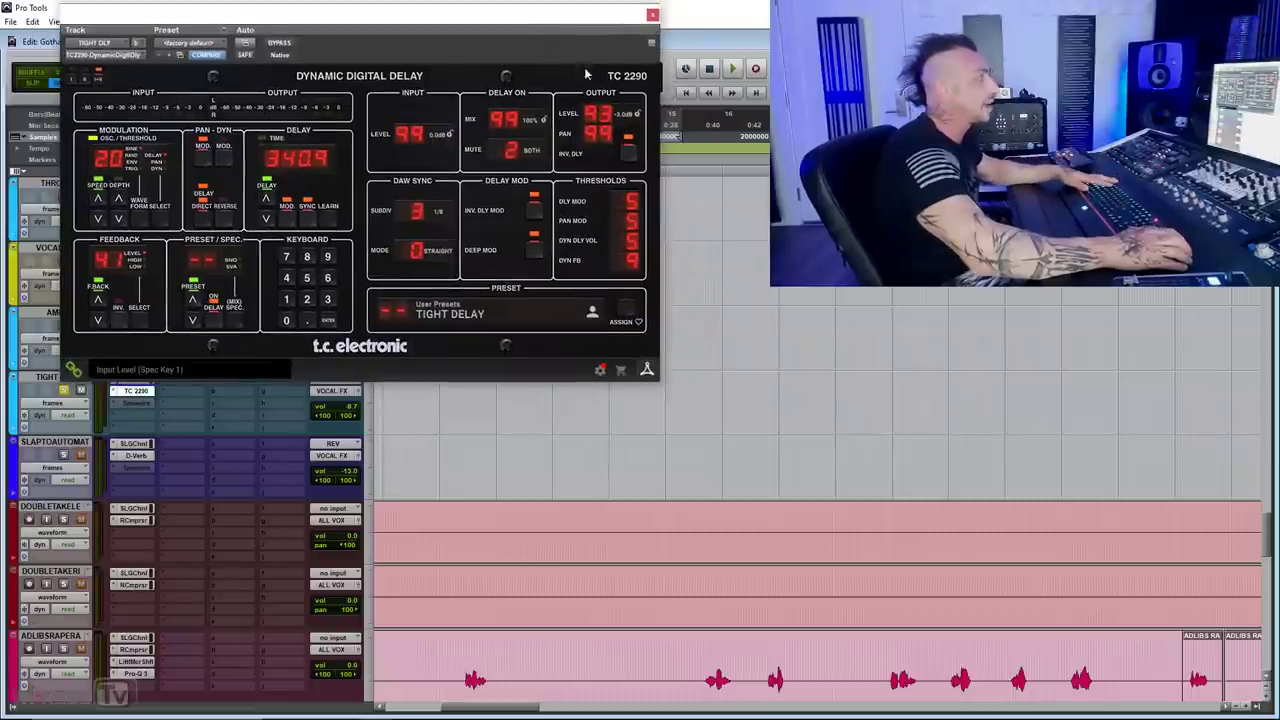
click(652, 17)
Reopen the TC 2290 on the TIGHT DLY track and listen to the tight delay on the selected section
scroll(586, 349, up, 5)
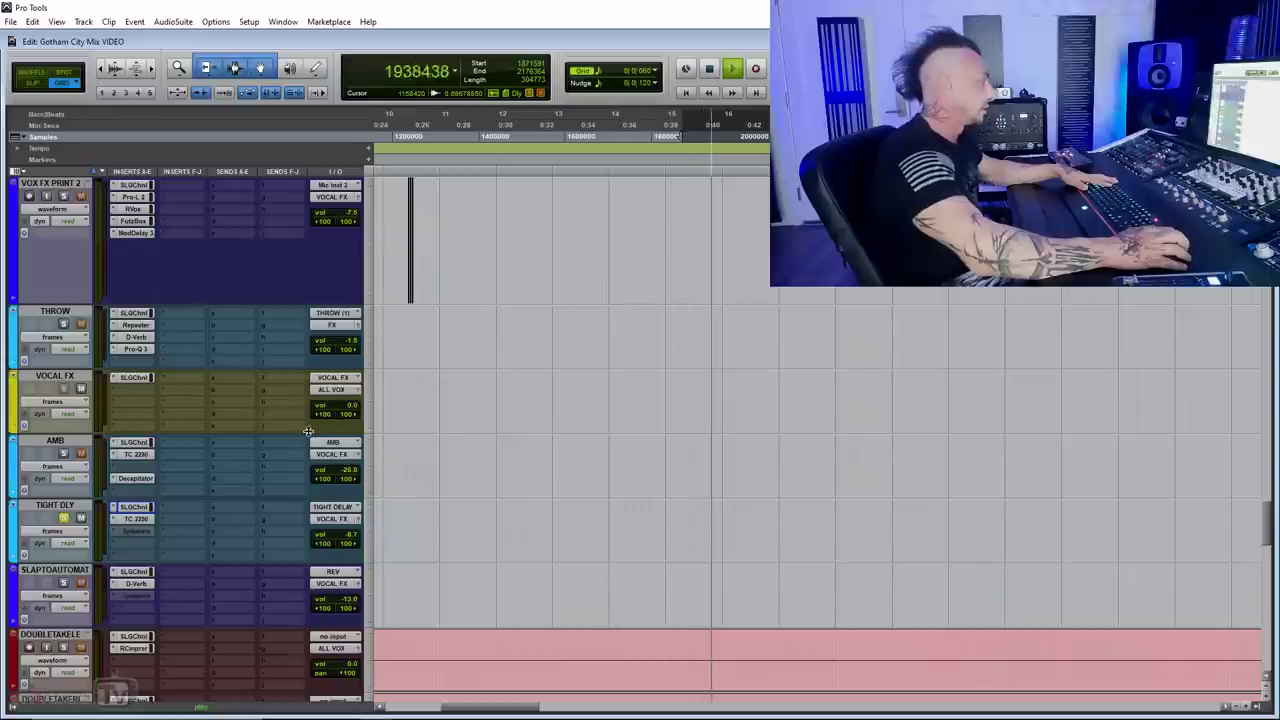
click(135, 518)
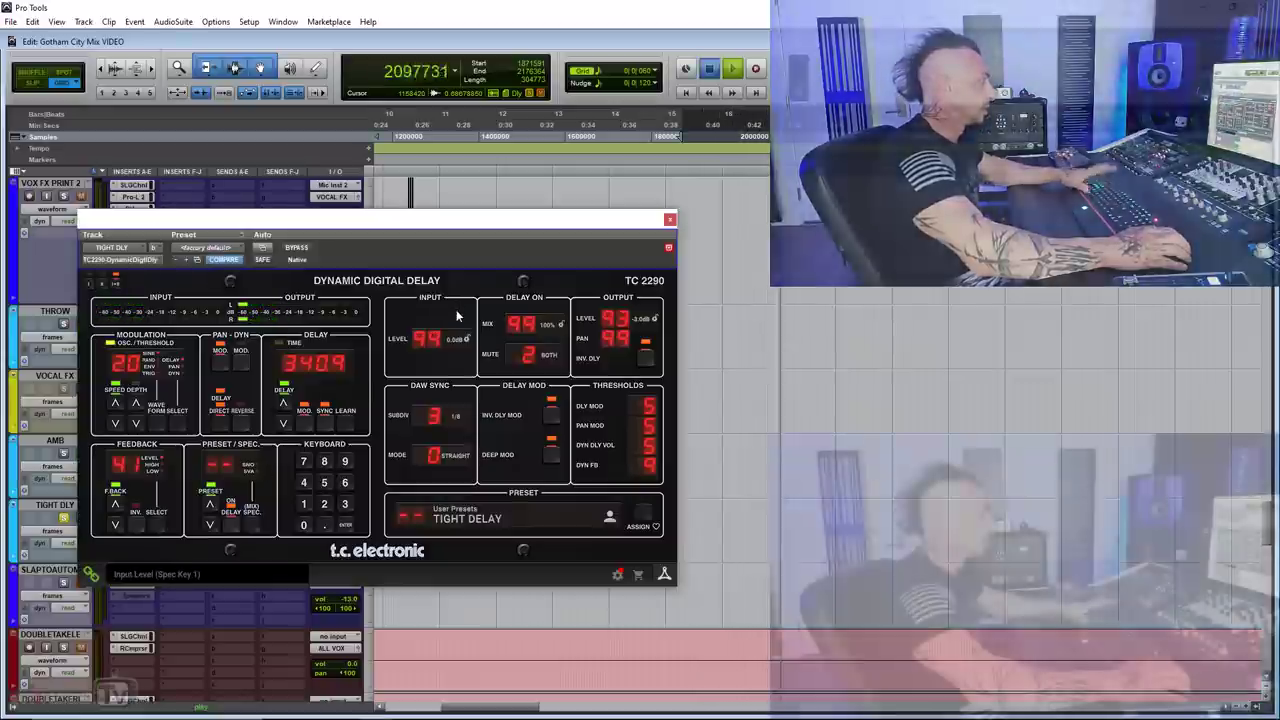
key(space)
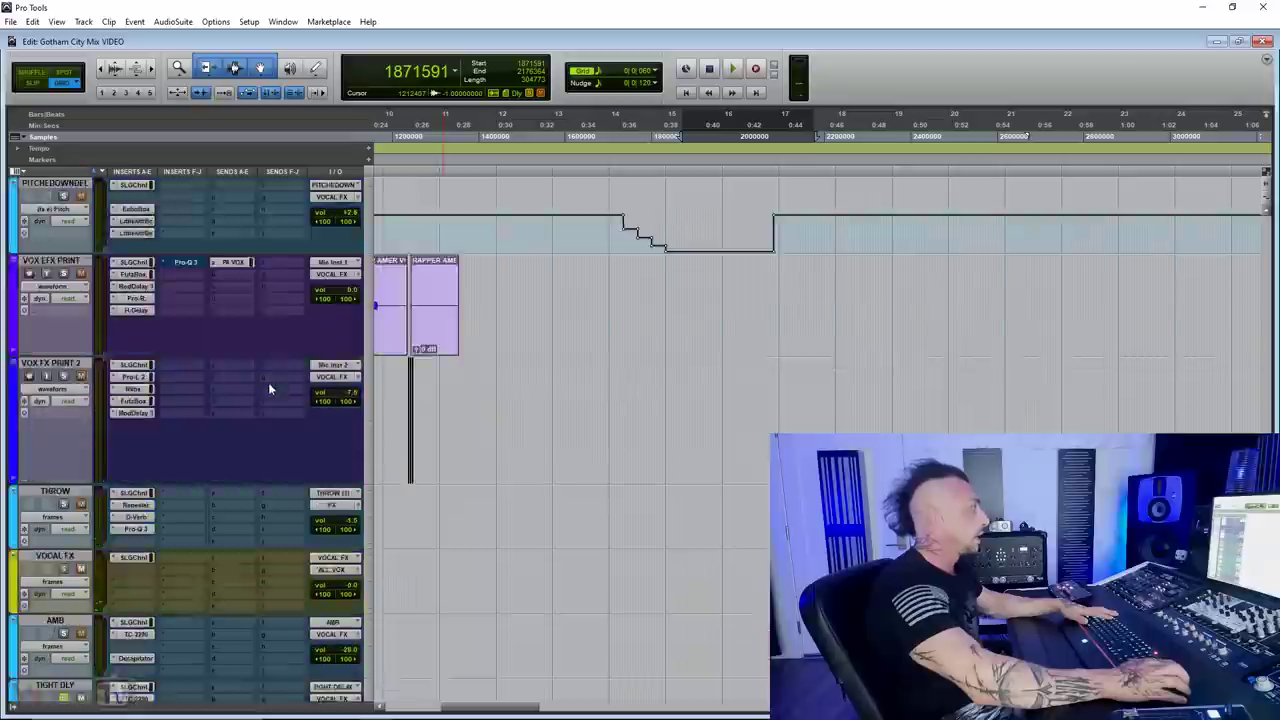
Display the THROW (1) send level automation on the lead rap vocal track and examine its raised sections along the song
scroll(268, 388, up, 5)
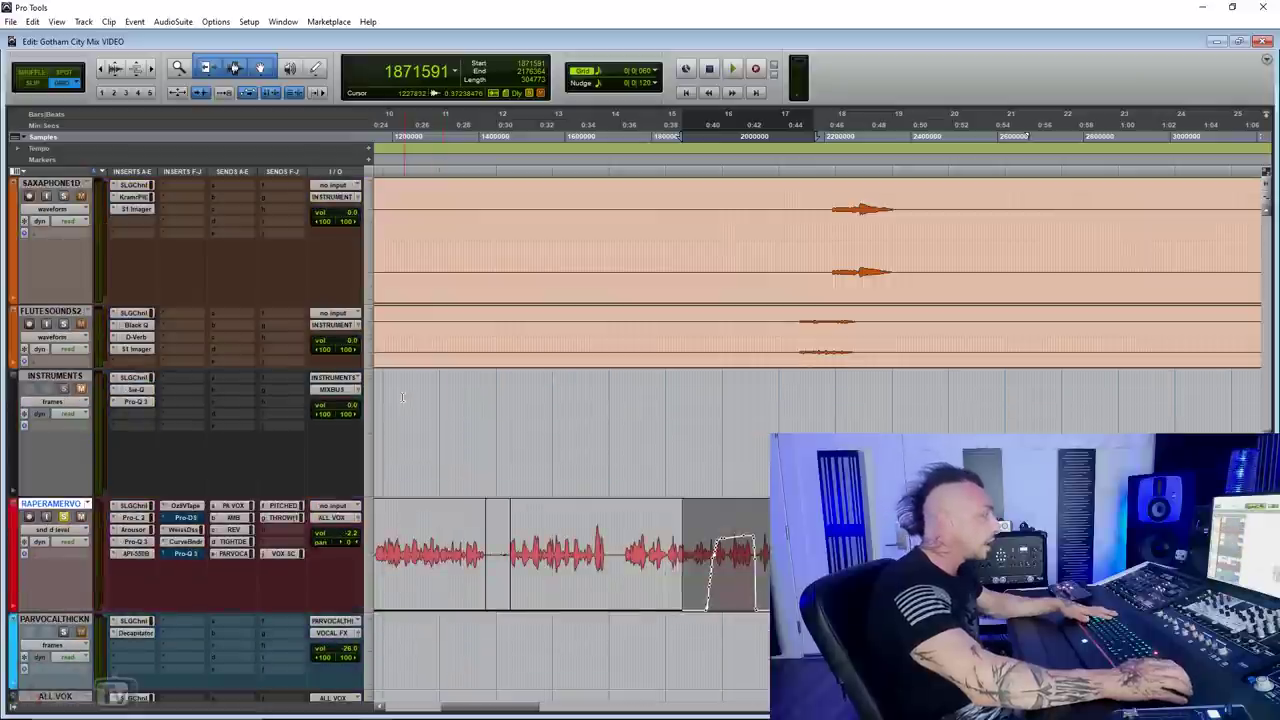
scroll(341, 405, down, 6)
scroll(340, 412, up, 8)
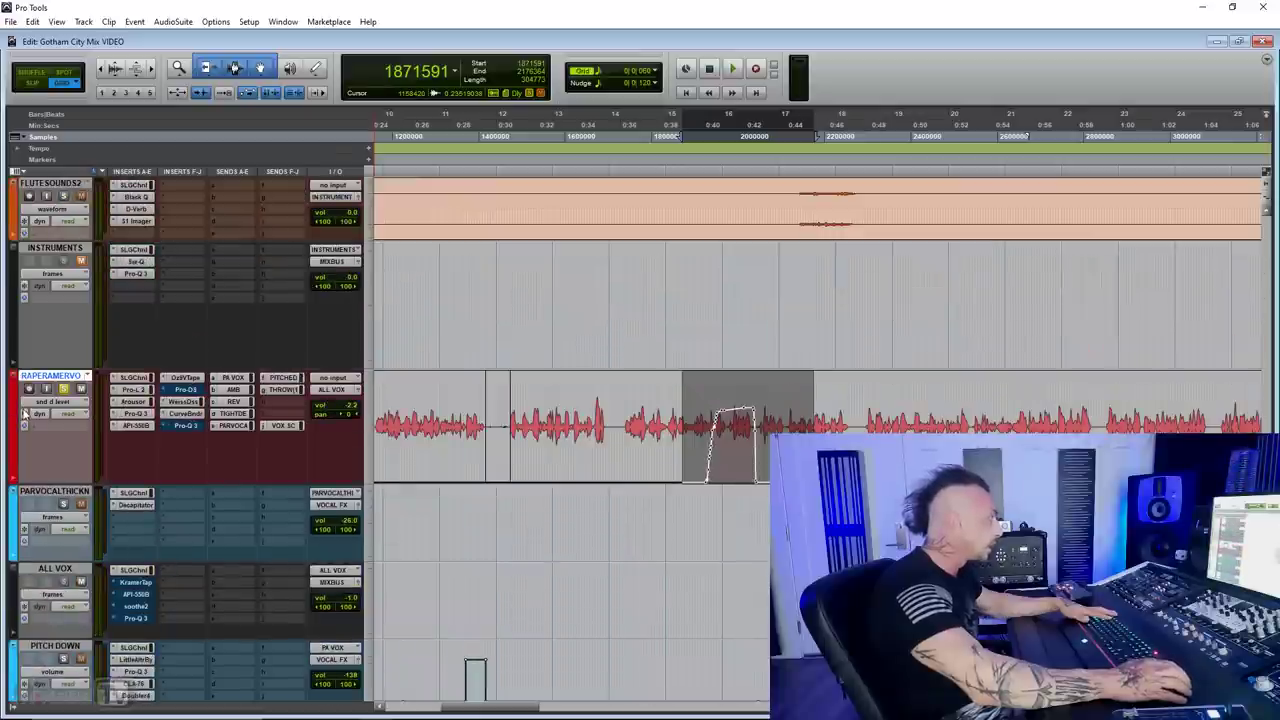
click(52, 402)
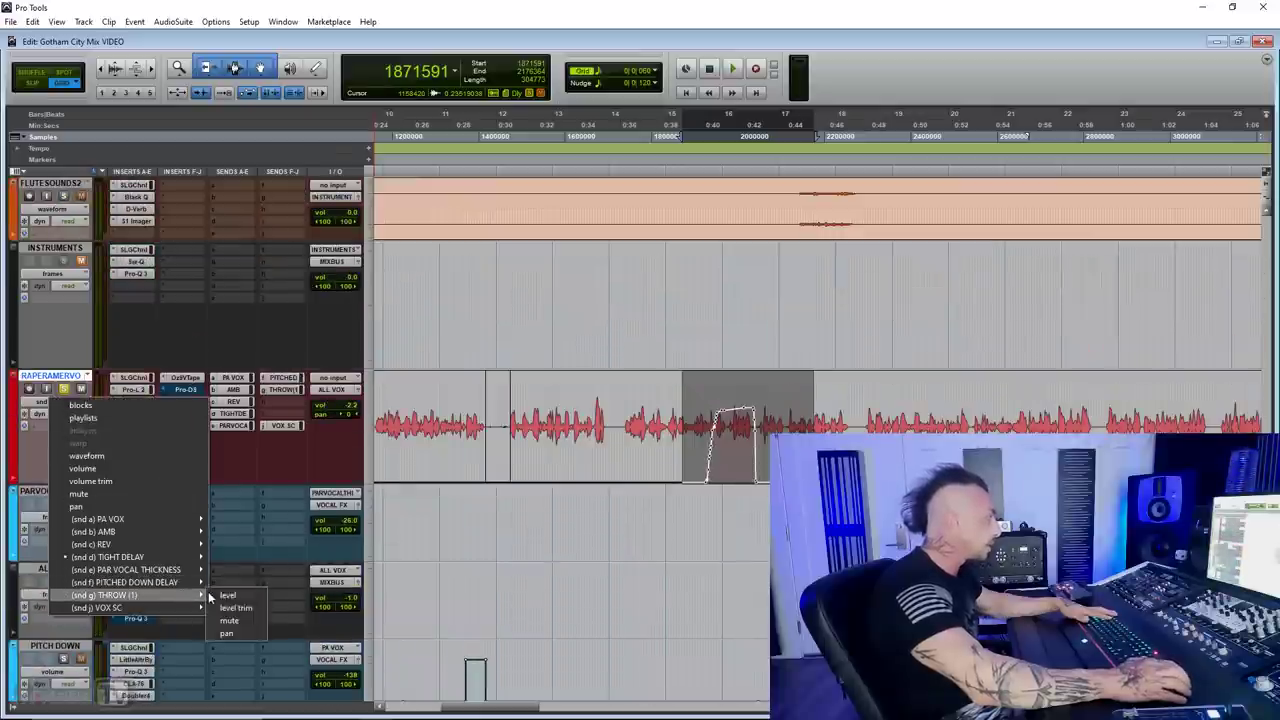
click(228, 595)
key(ctrl+bracketleft)
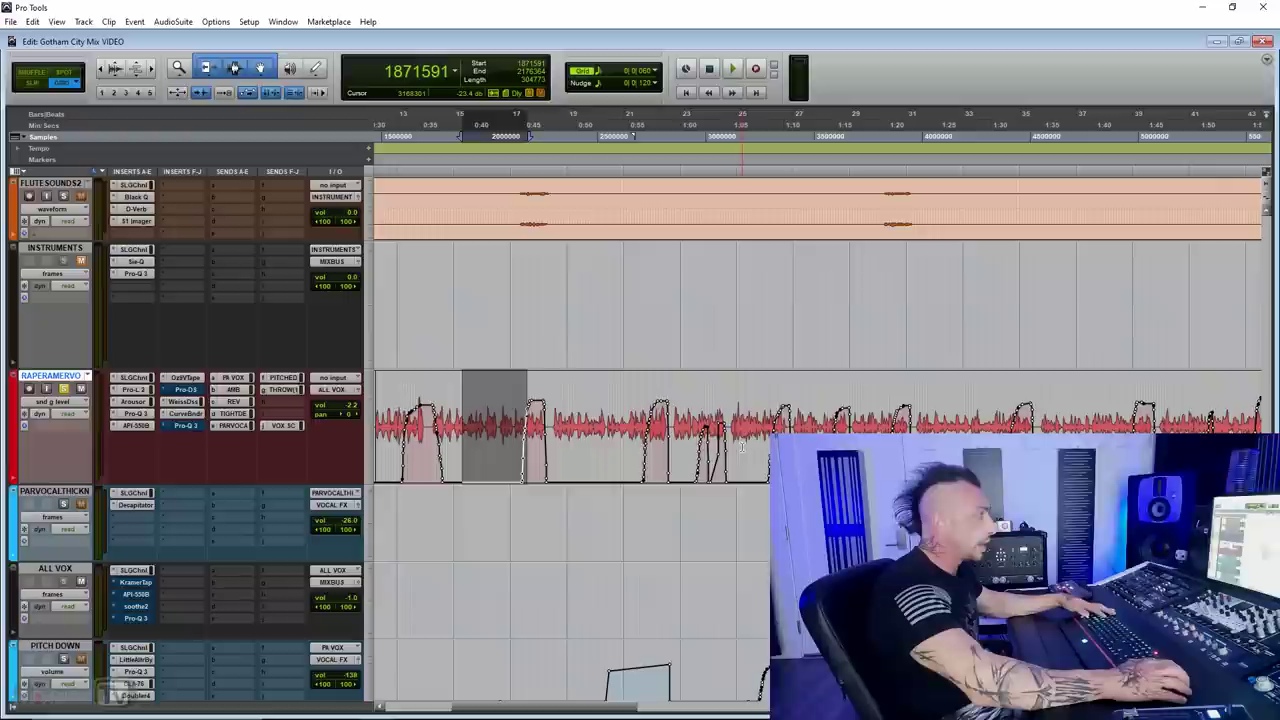
scroll(815, 420, right, 3)
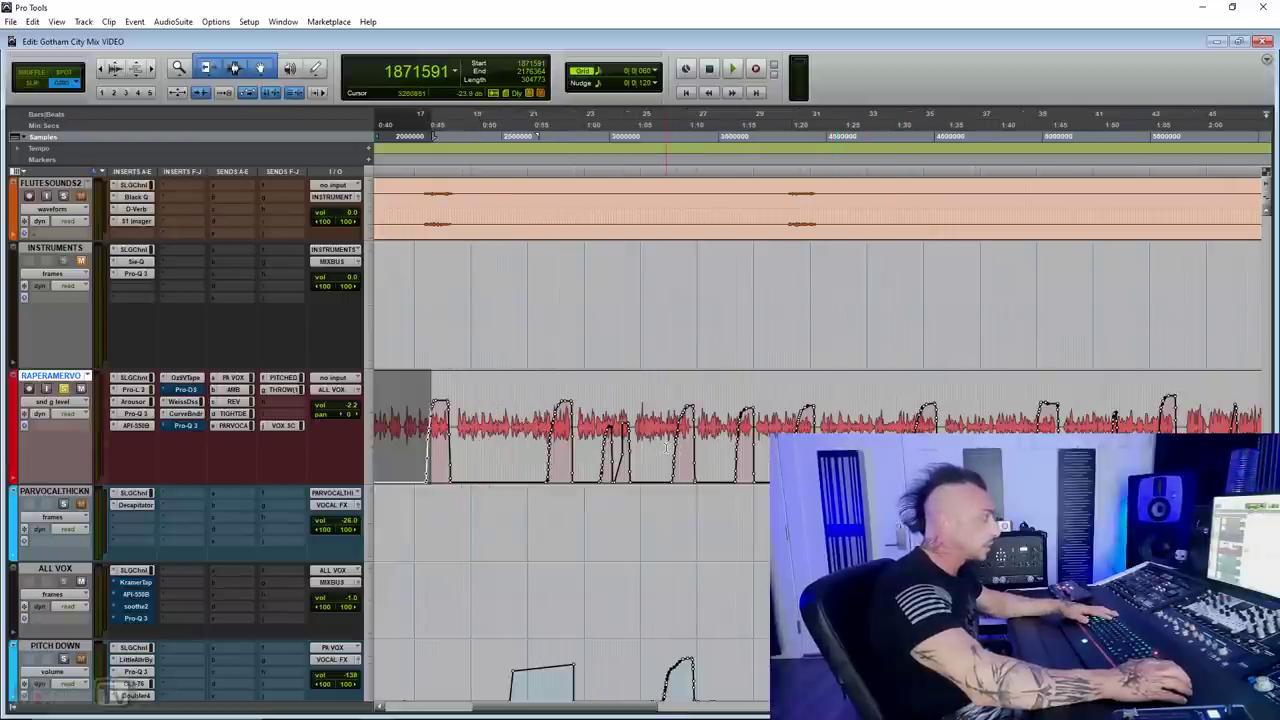
Select the lead rap vocal from about bar 26 to bar 33 and play it to listen to the throw effect
drag(665, 448, 885, 448)
scroll(454, 391, down, 10)
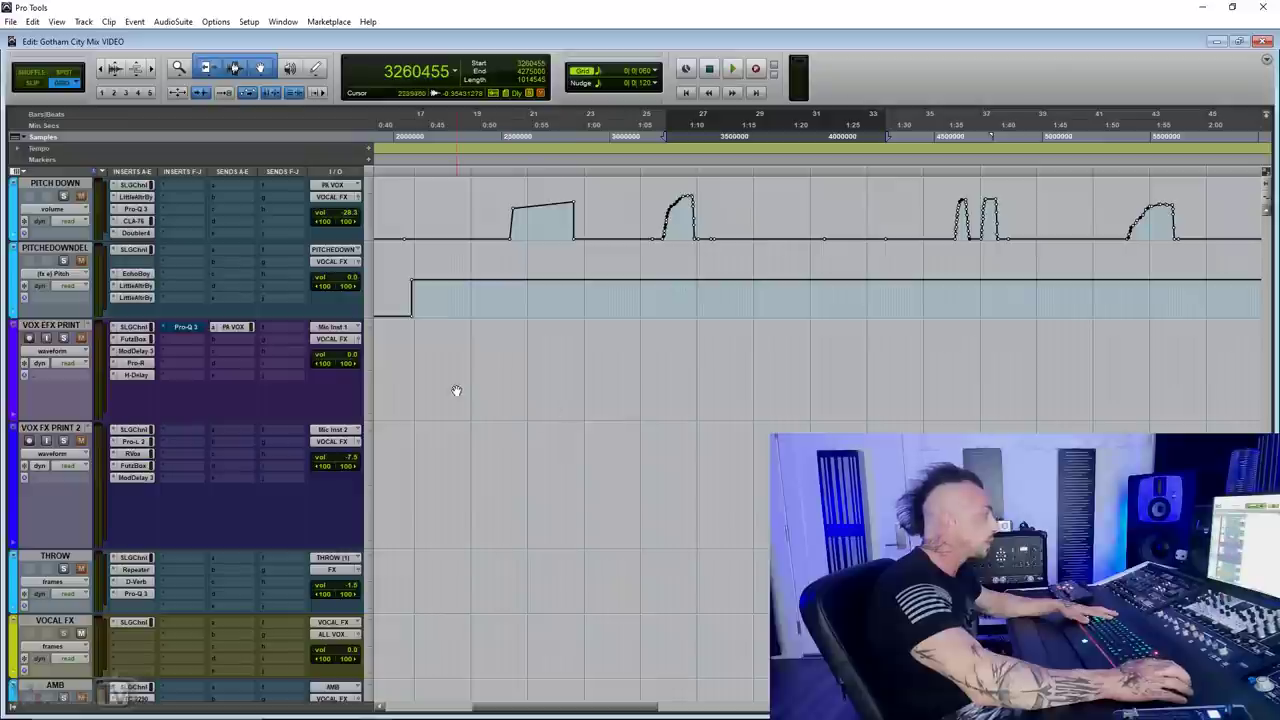
scroll(256, 374, down, 5)
key(space)
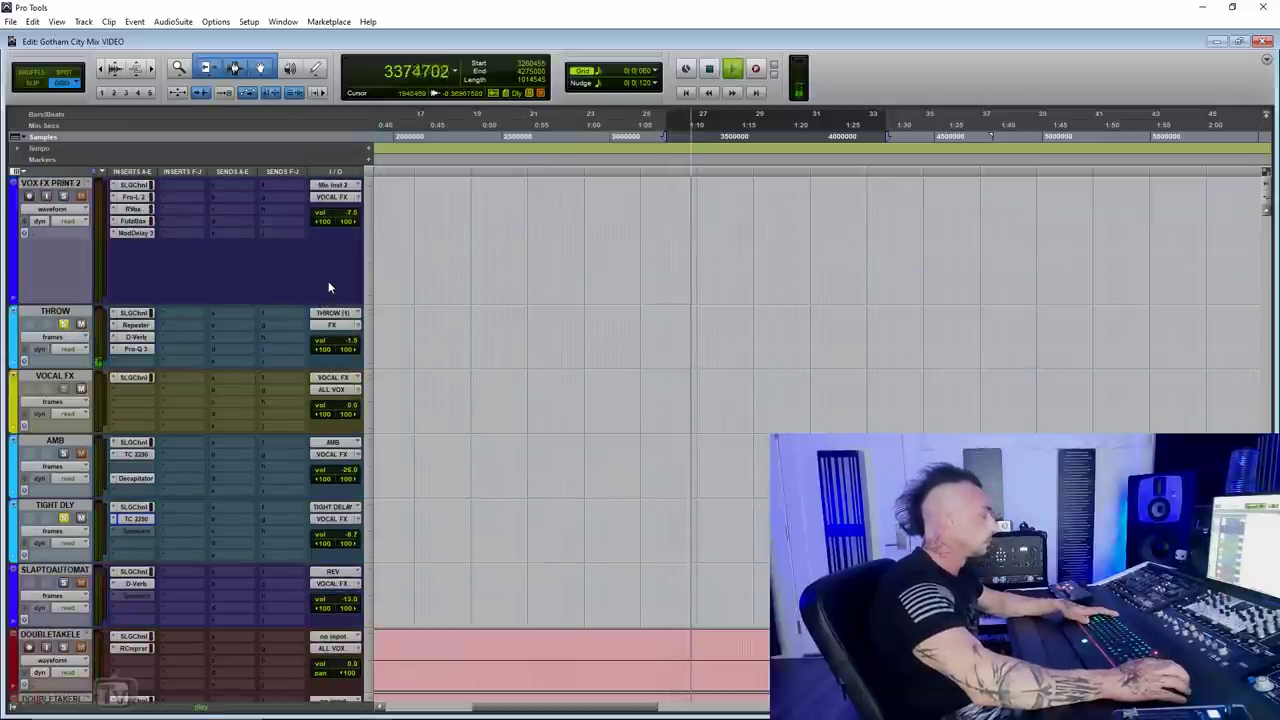
scroll(328, 284, up, 7)
scroll(330, 416, up, 4)
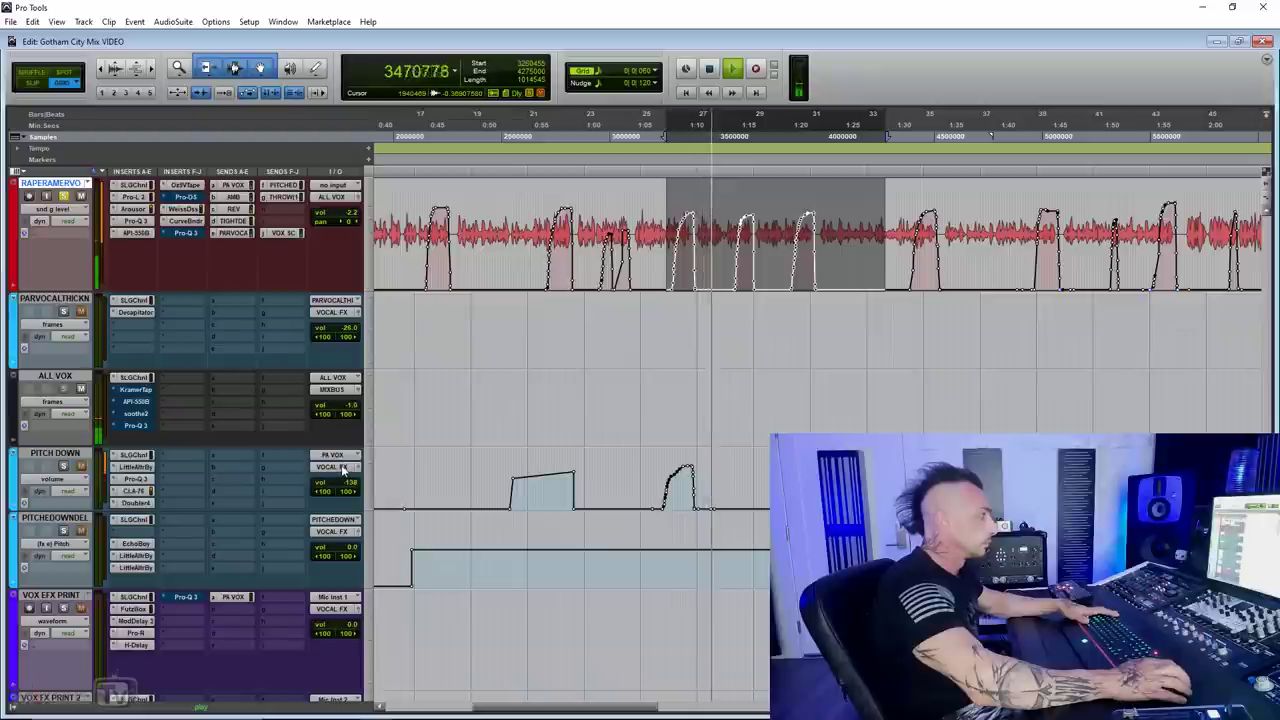
scroll(253, 440, down, 6)
scroll(253, 435, down, 3)
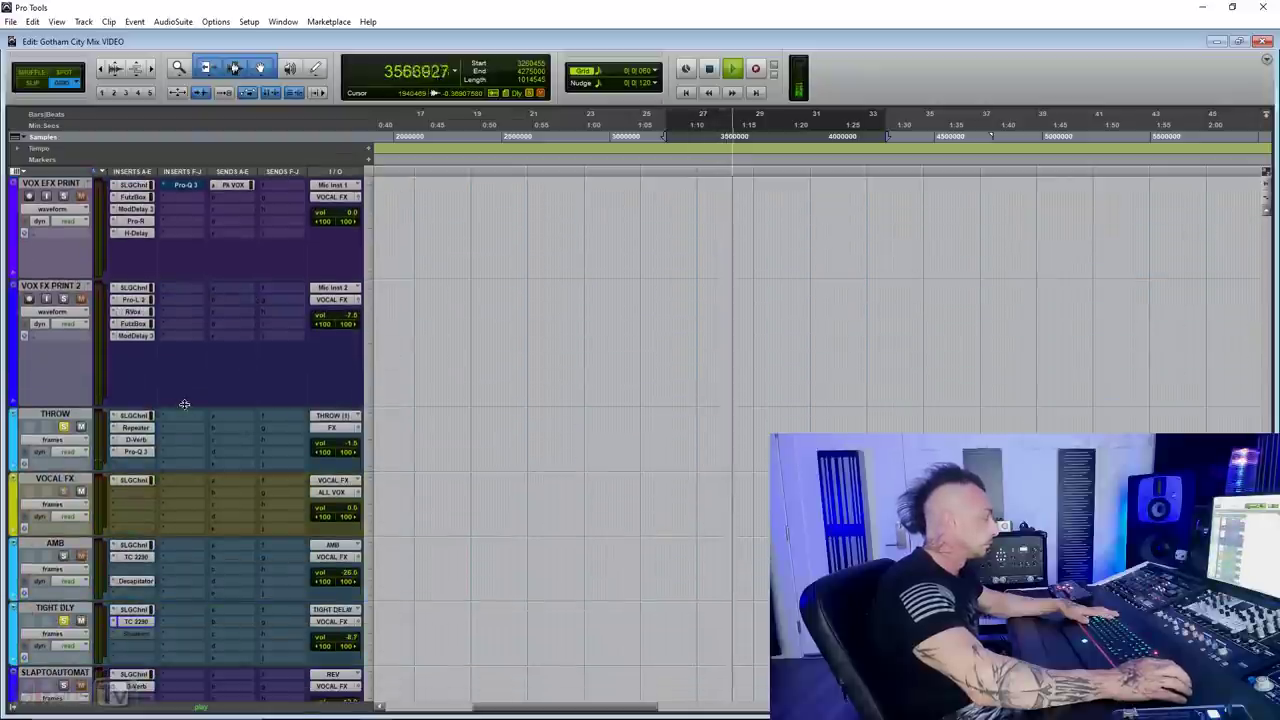
Open the SSL G-Channel and the Repeater delay on the THROW track to view their settings
click(141, 416)
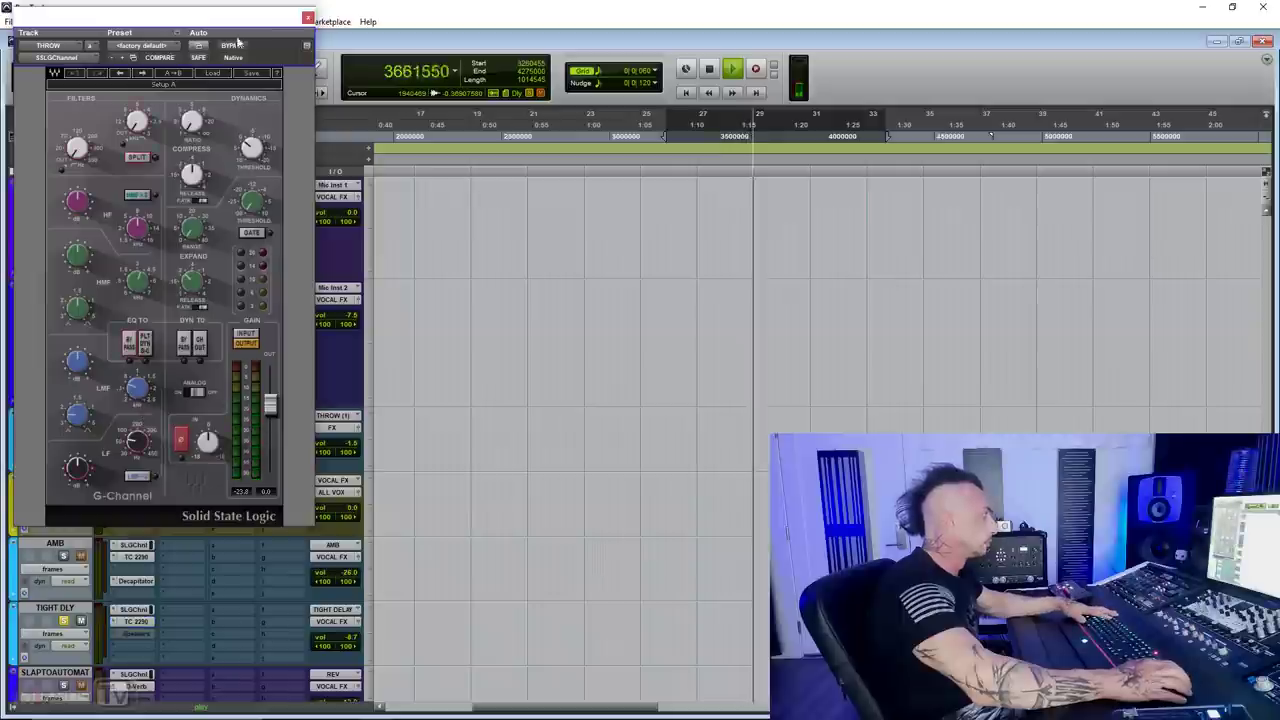
drag(236, 12, 417, 12)
click(135, 427)
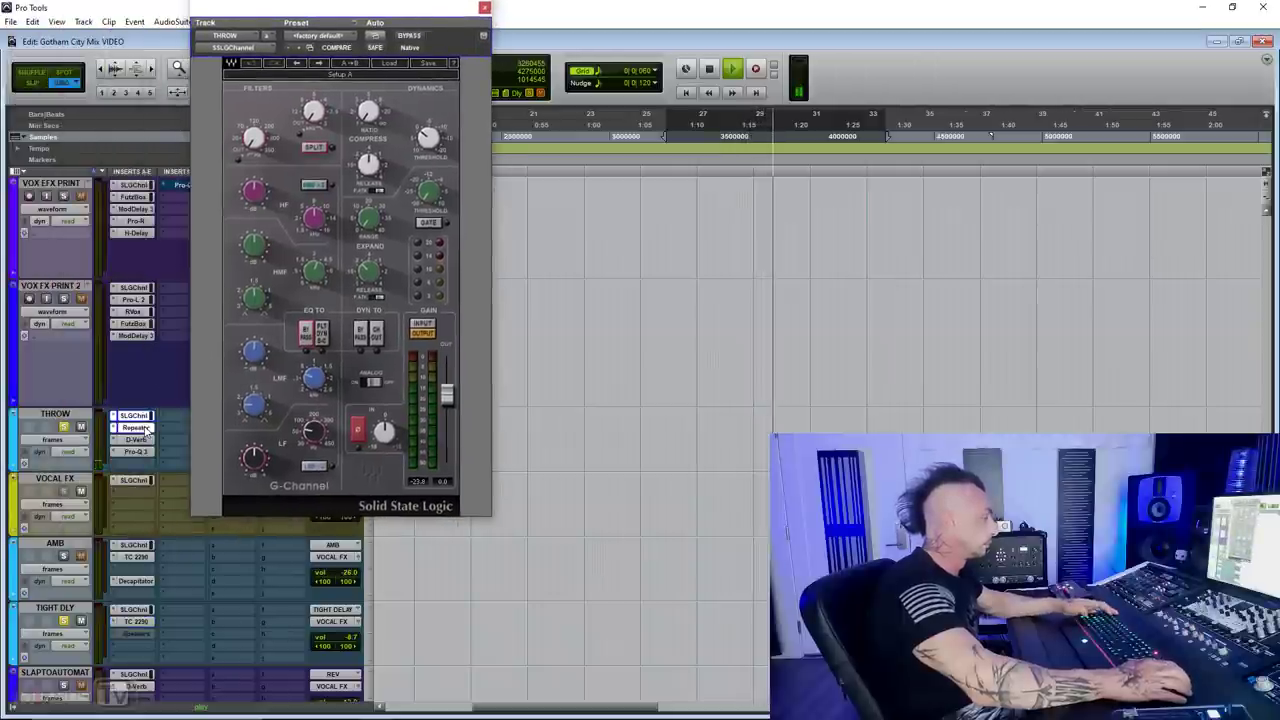
click(482, 332)
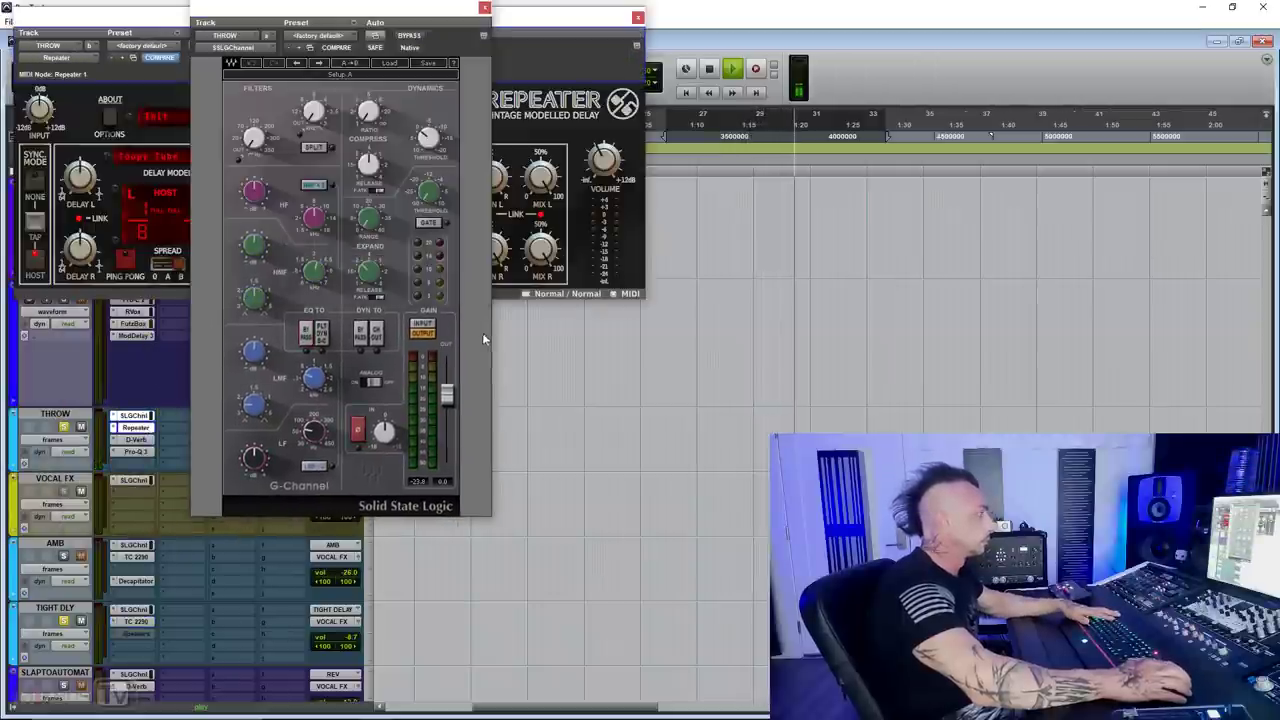
Select the lead rap vocal from about bar 34 to bar 38 and close the THROW track's SSL G-Channel
scroll(817, 380, up, 6)
scroll(817, 380, up, 3)
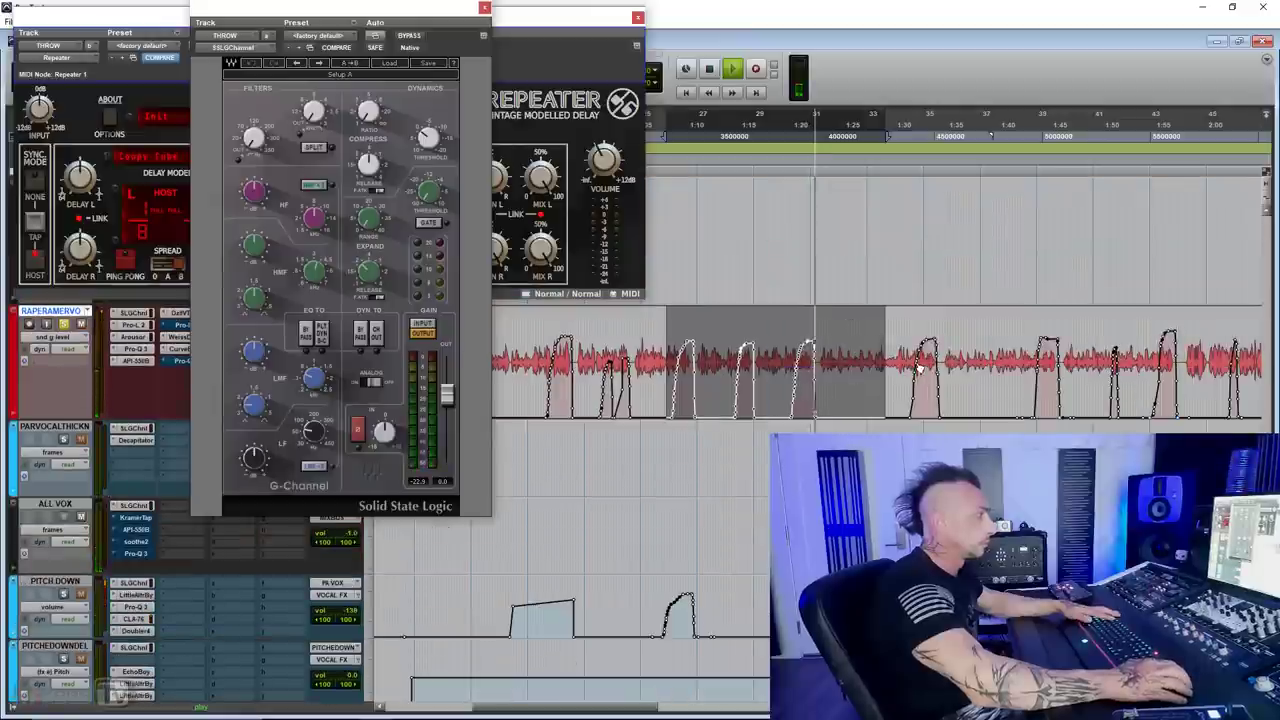
drag(903, 360, 1022, 352)
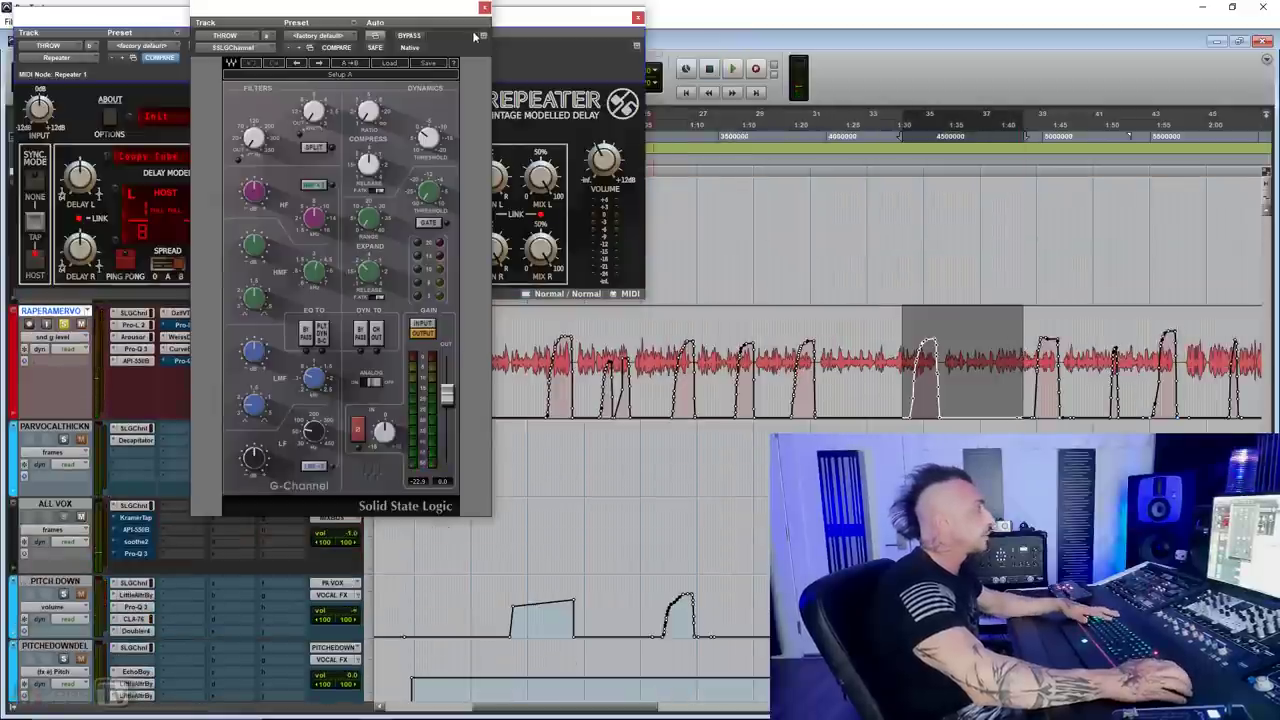
drag(466, 12, 422, 24)
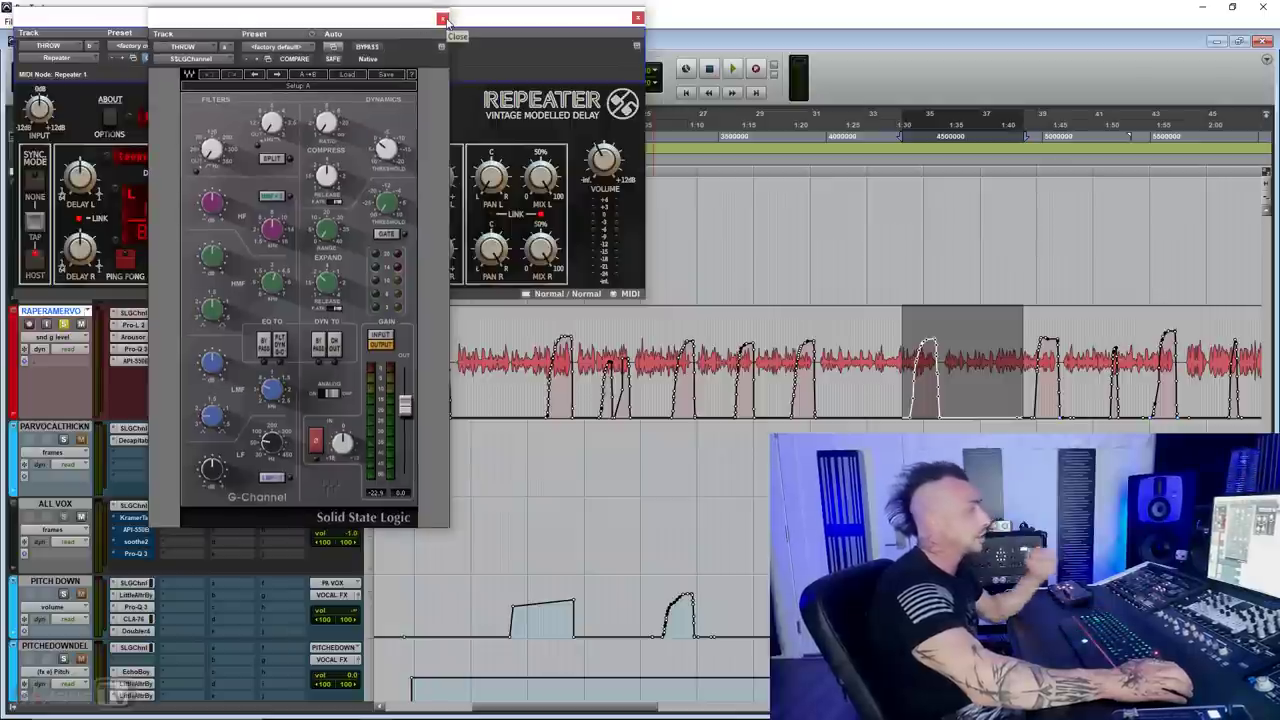
click(442, 19)
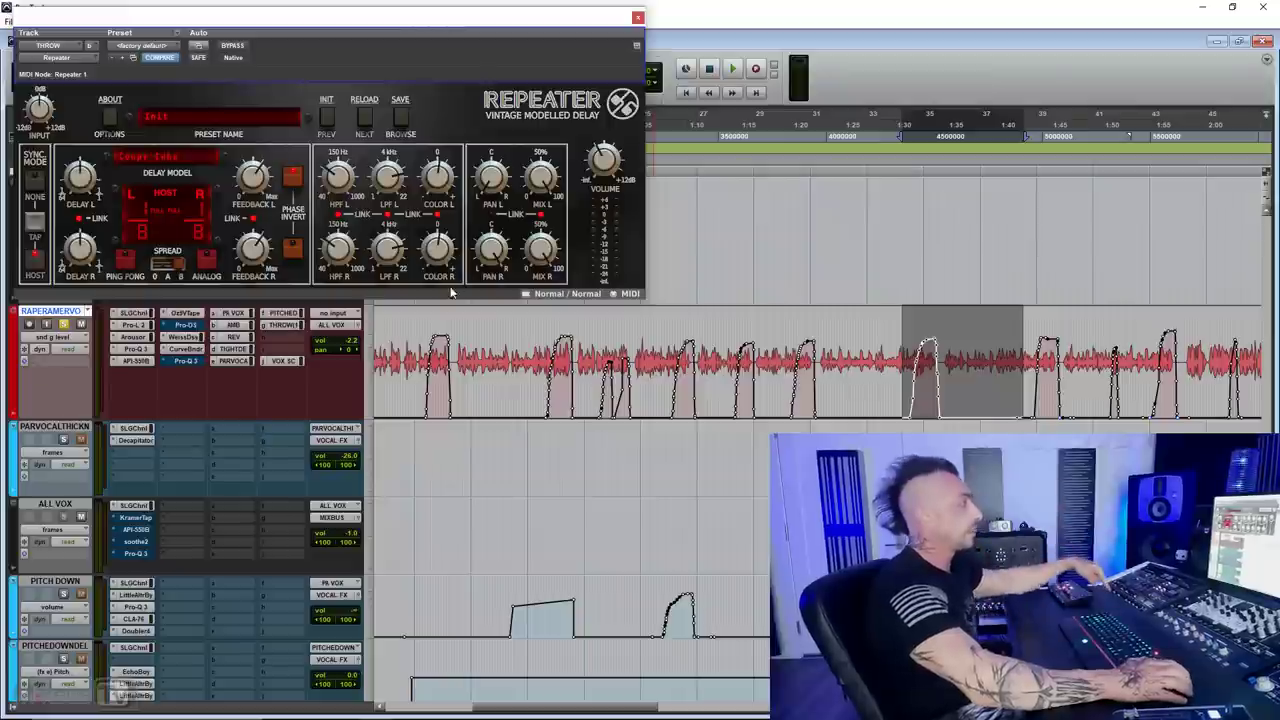
Play the selected section and check the THROW track's level with the Repeater open, then stop playback
scroll(337, 397, down, 3)
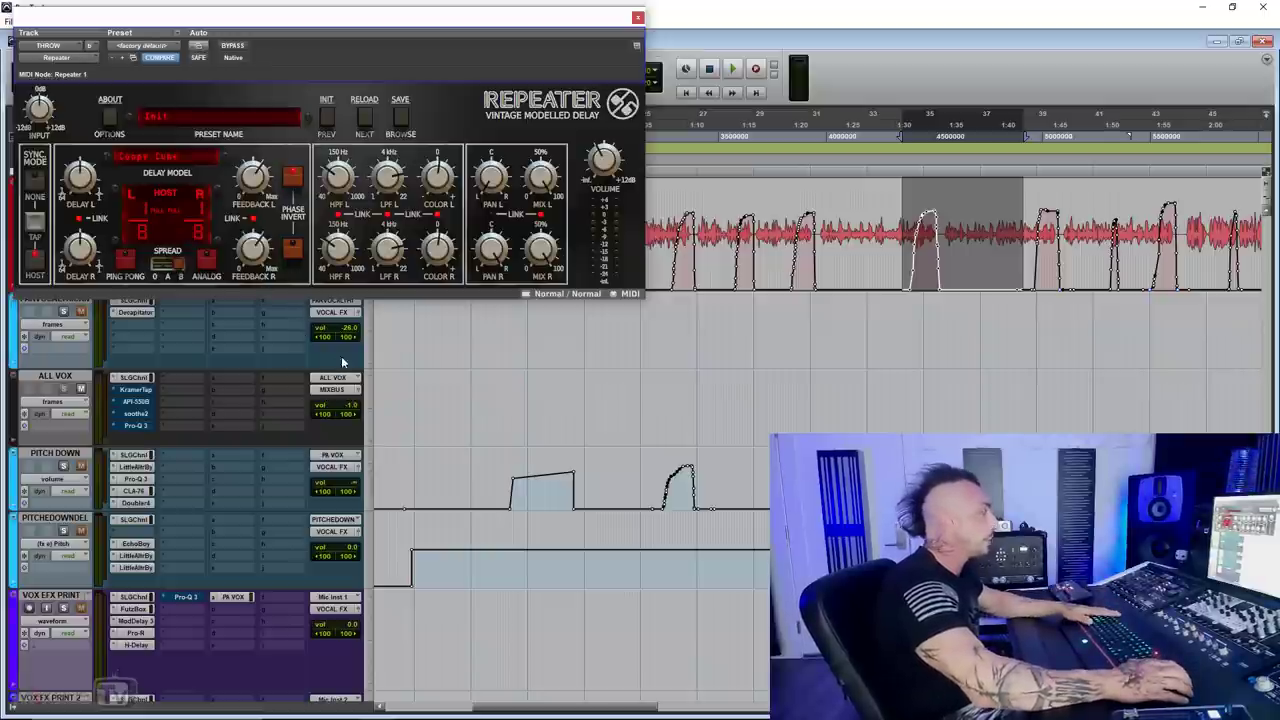
key(space)
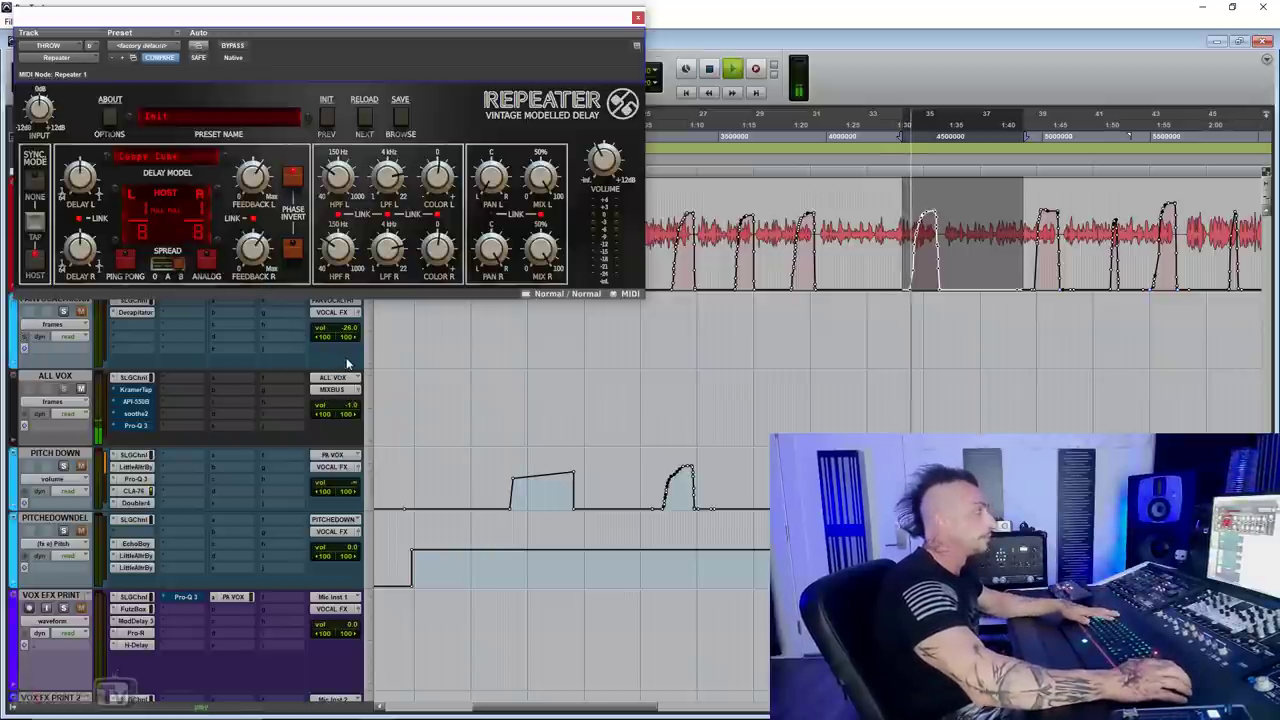
scroll(252, 404, down, 4)
scroll(251, 403, down, 5)
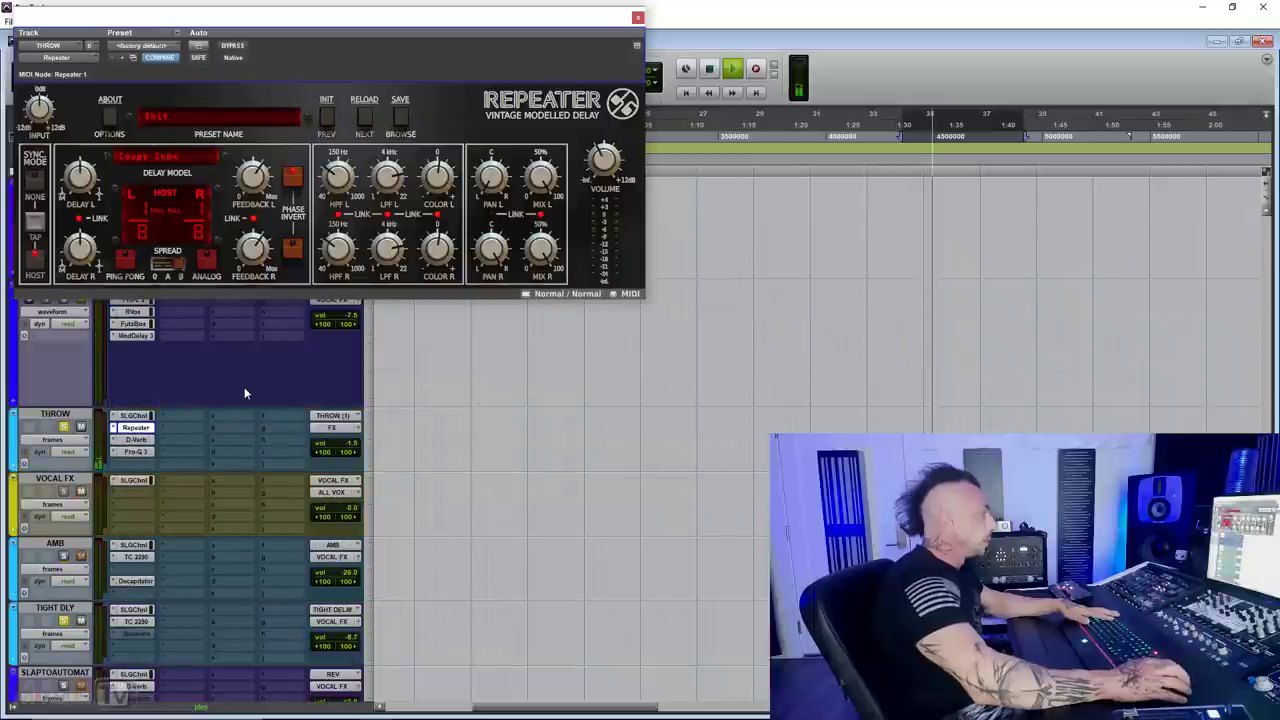
key(space)
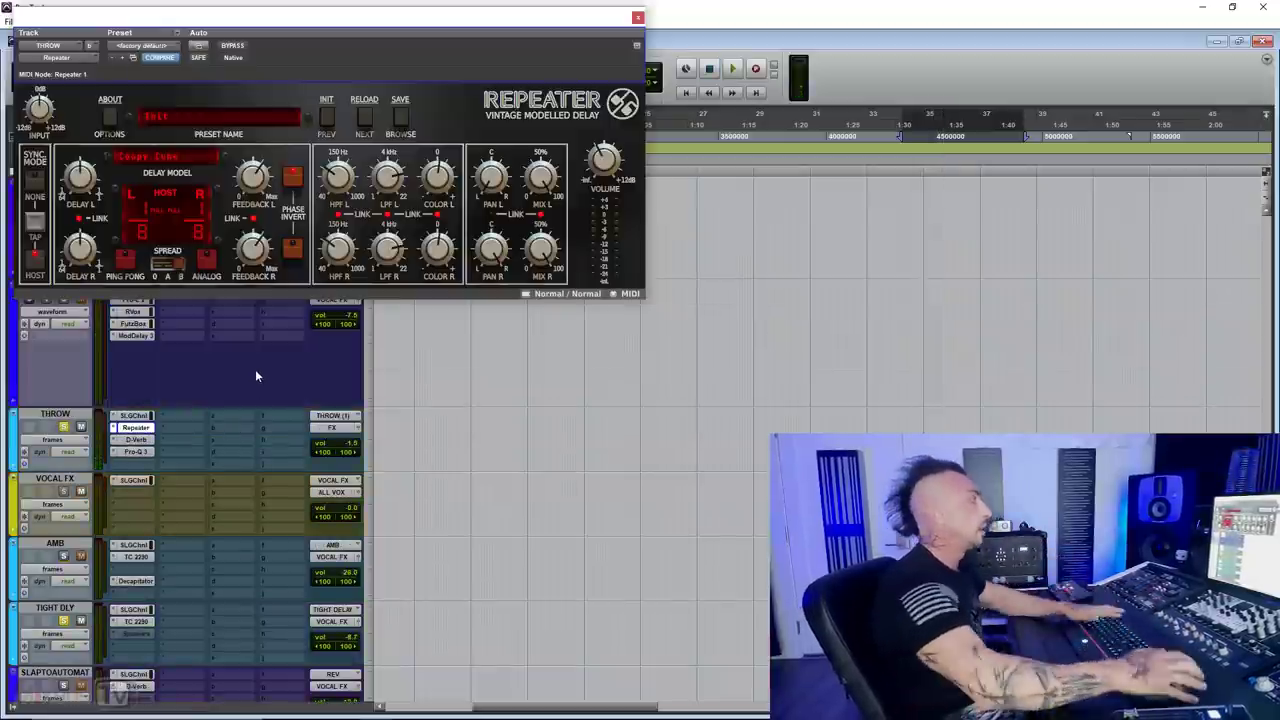
scroll(316, 381, down, 10)
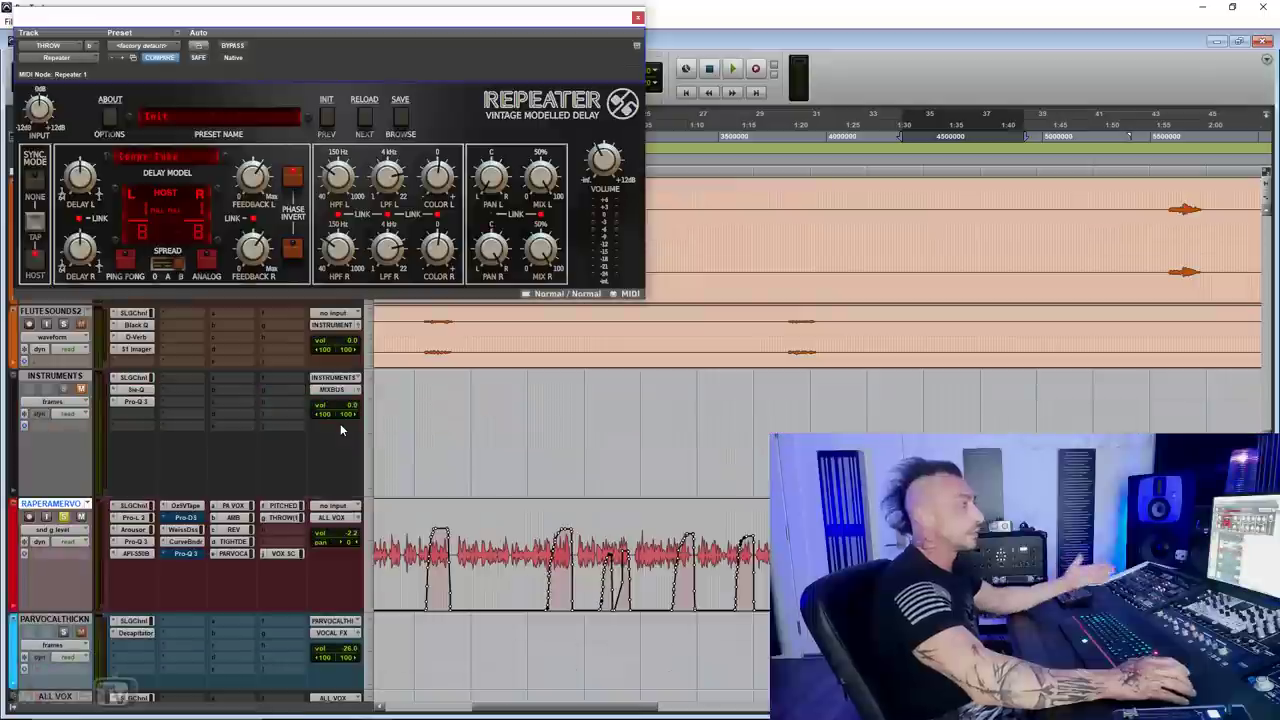
scroll(327, 456, down, 3)
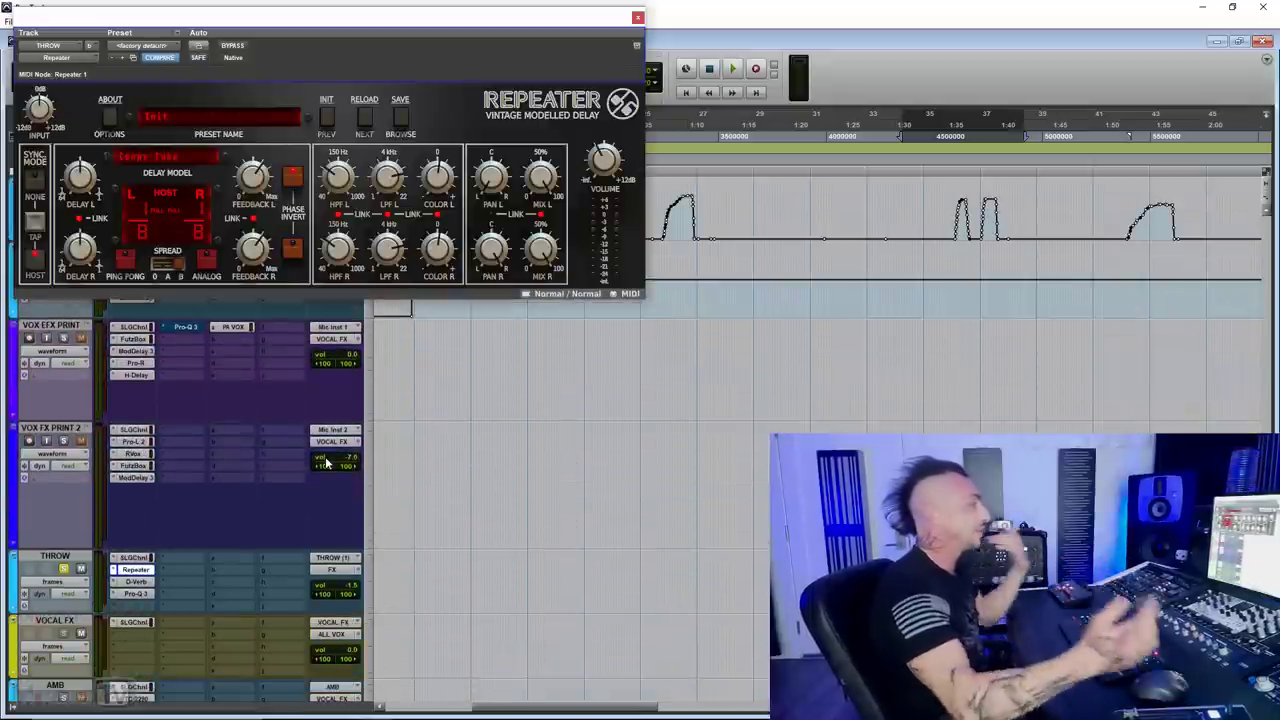
scroll(324, 470, down, 3)
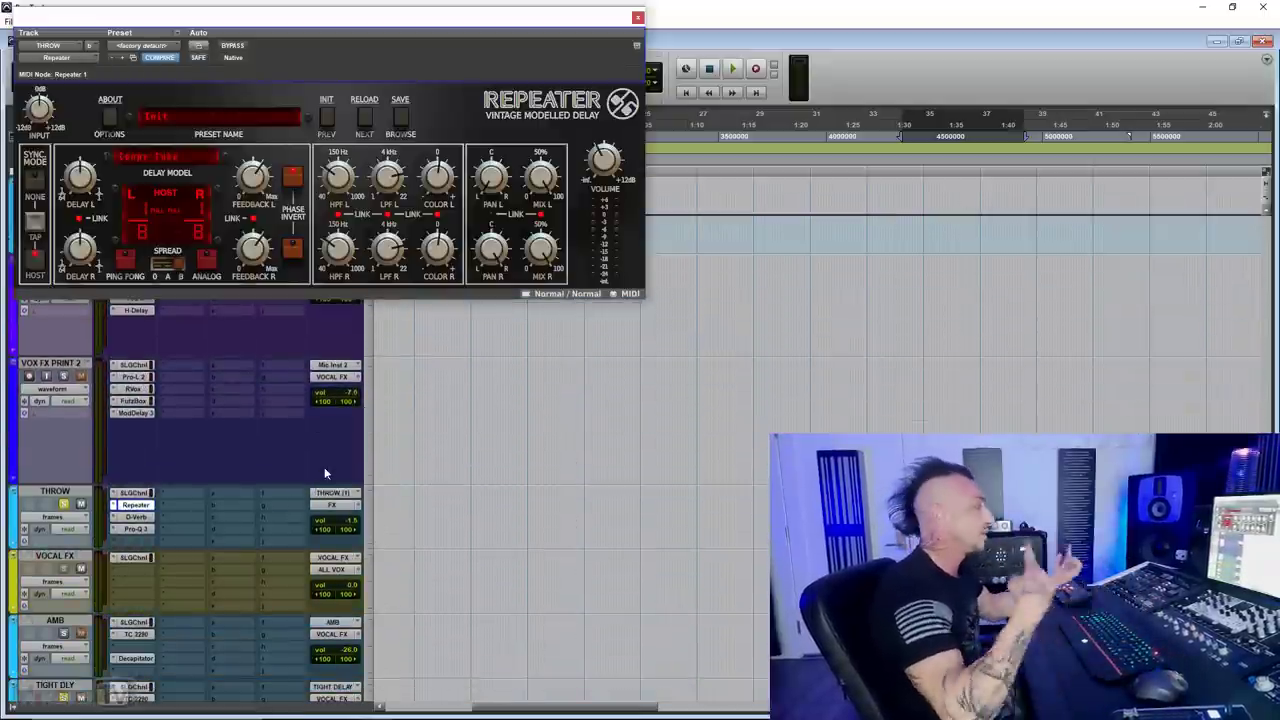
scroll(303, 452, down, 2)
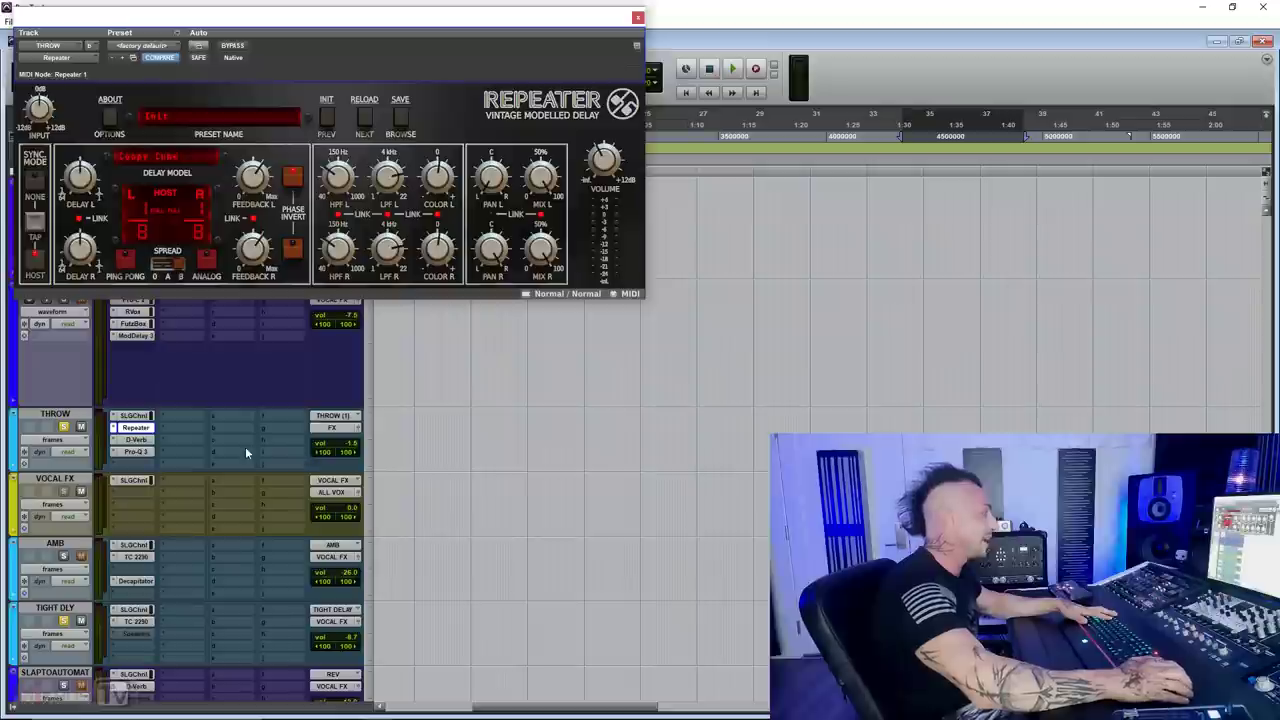
Open the D-Verb on the THROW track and play the selected section with its settings in view
click(140, 440)
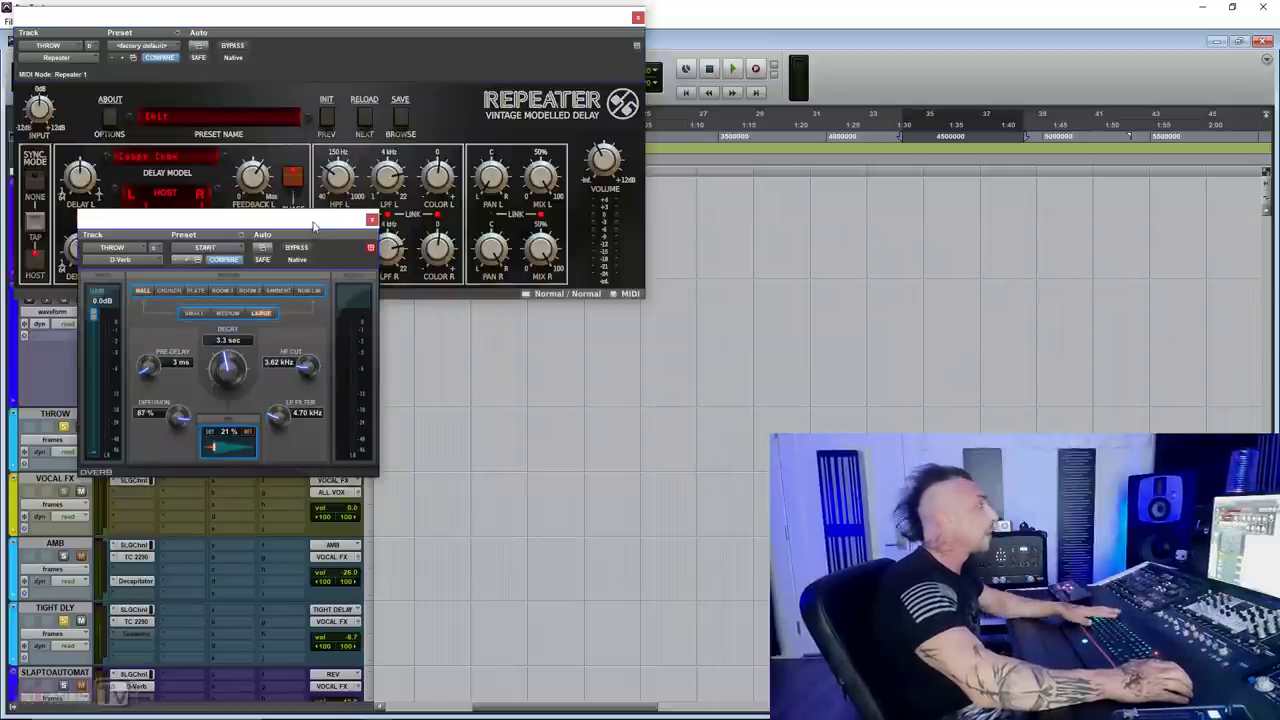
drag(314, 227, 424, 147)
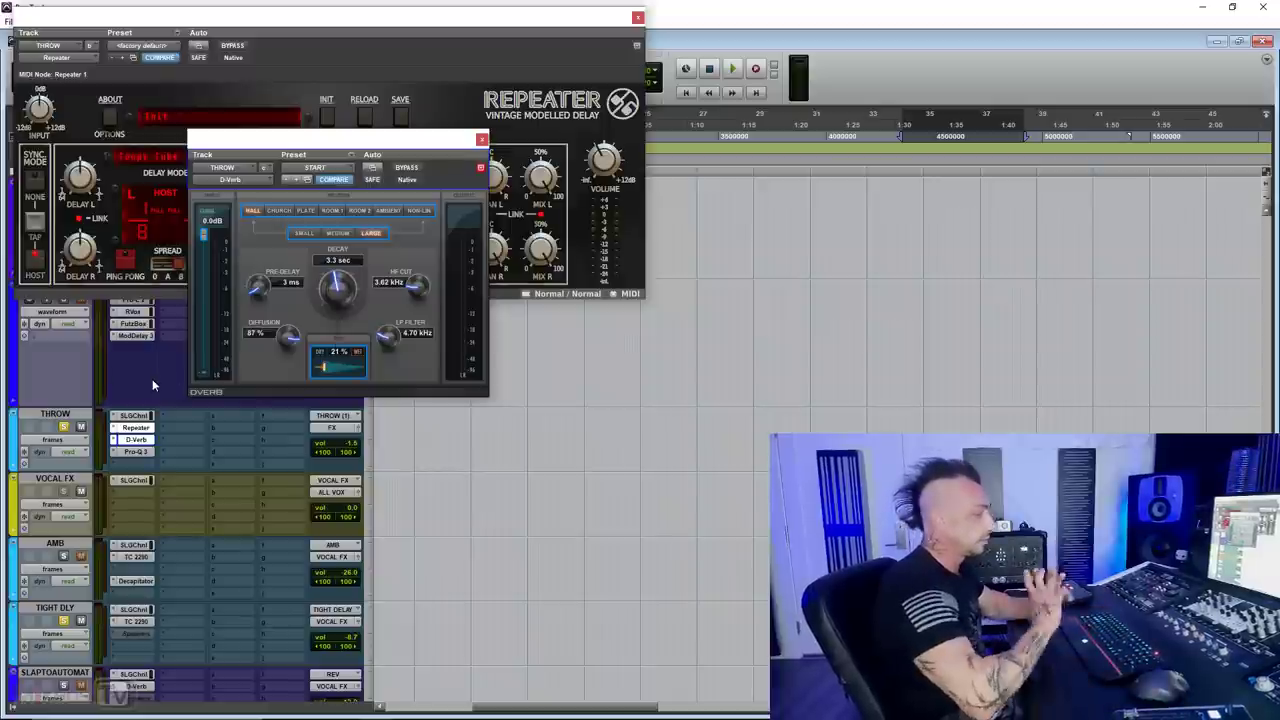
key(space)
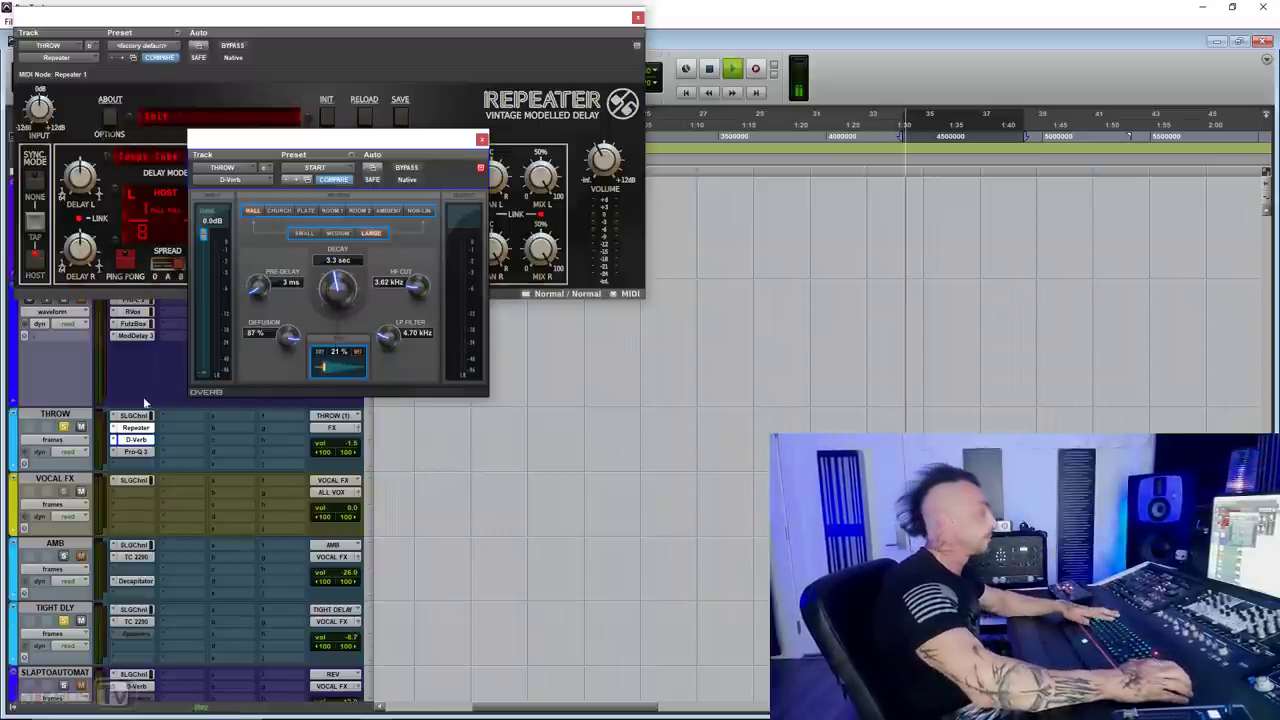
Check the THROW track's SSL G-Channel, close it, and confirm Coopy Cube as the Repeater's delay model
click(136, 416)
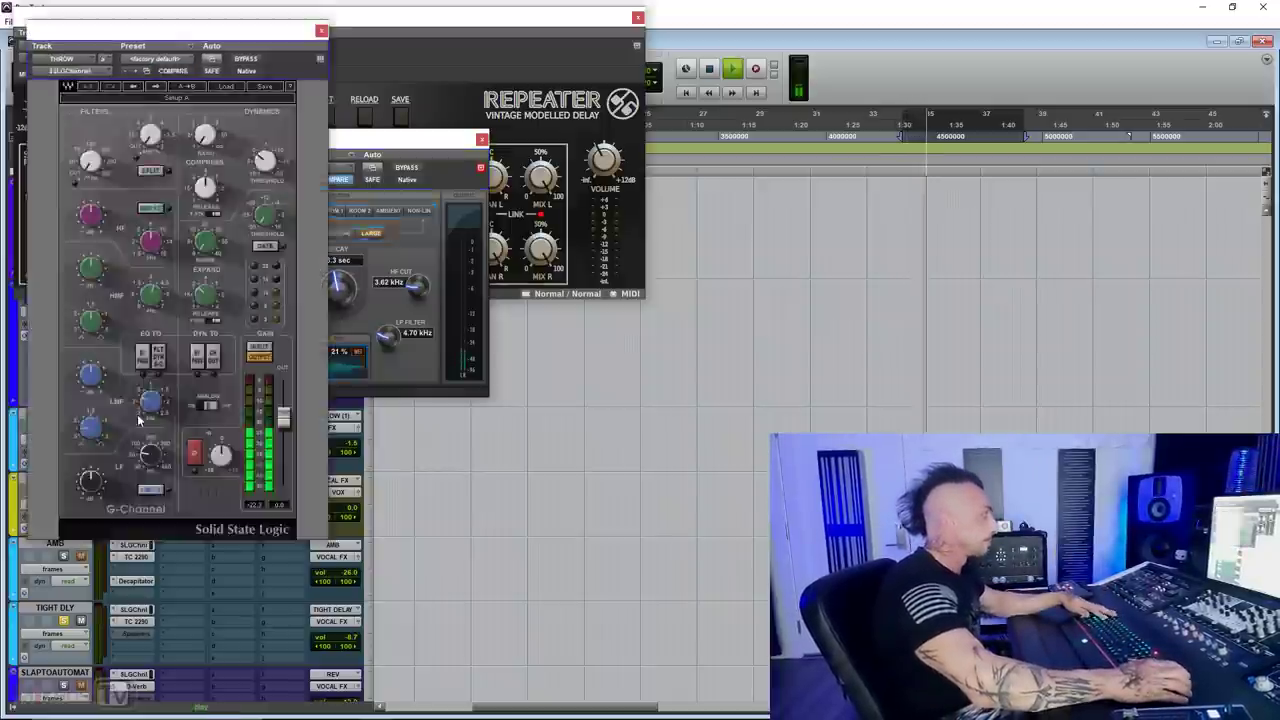
key(space)
click(323, 31)
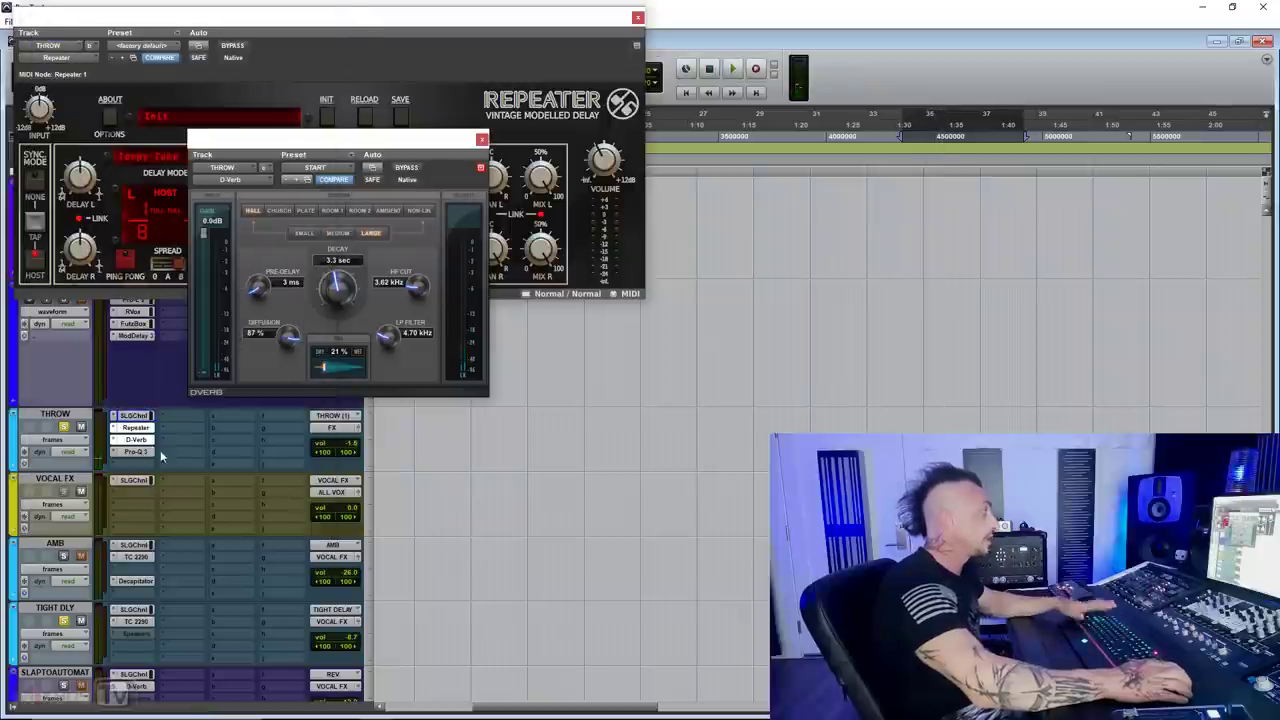
click(161, 159)
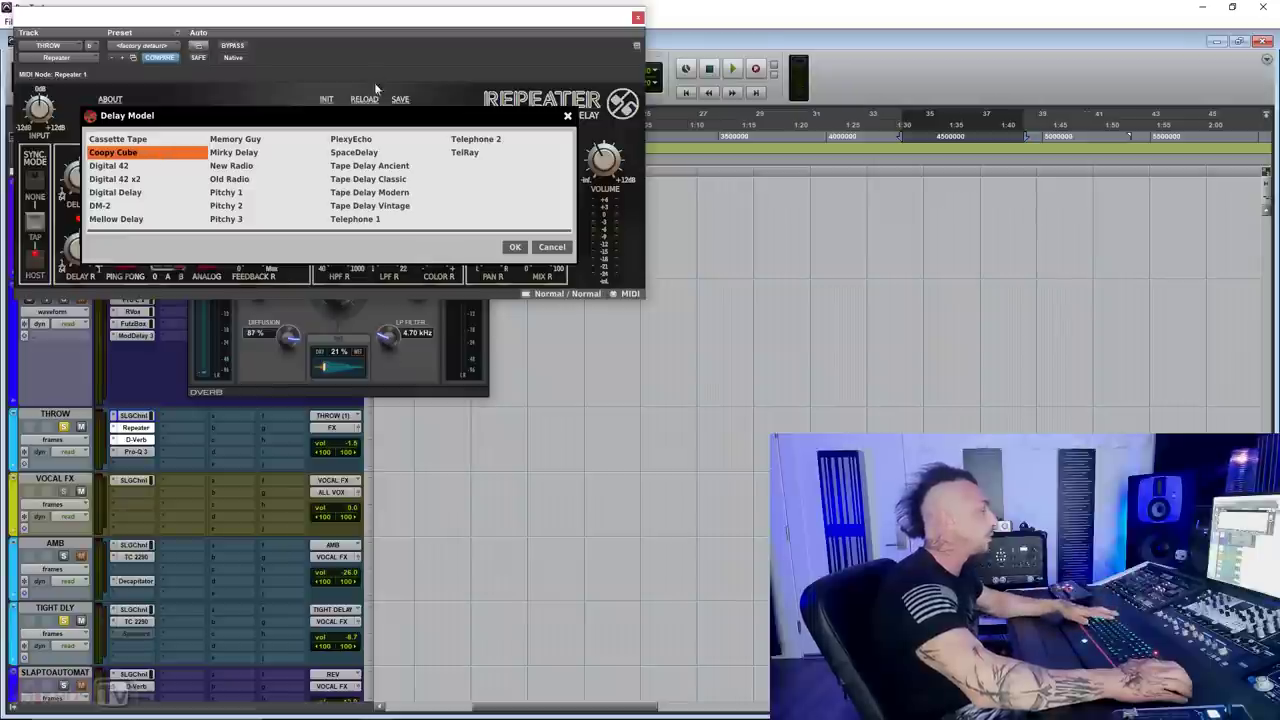
click(514, 246)
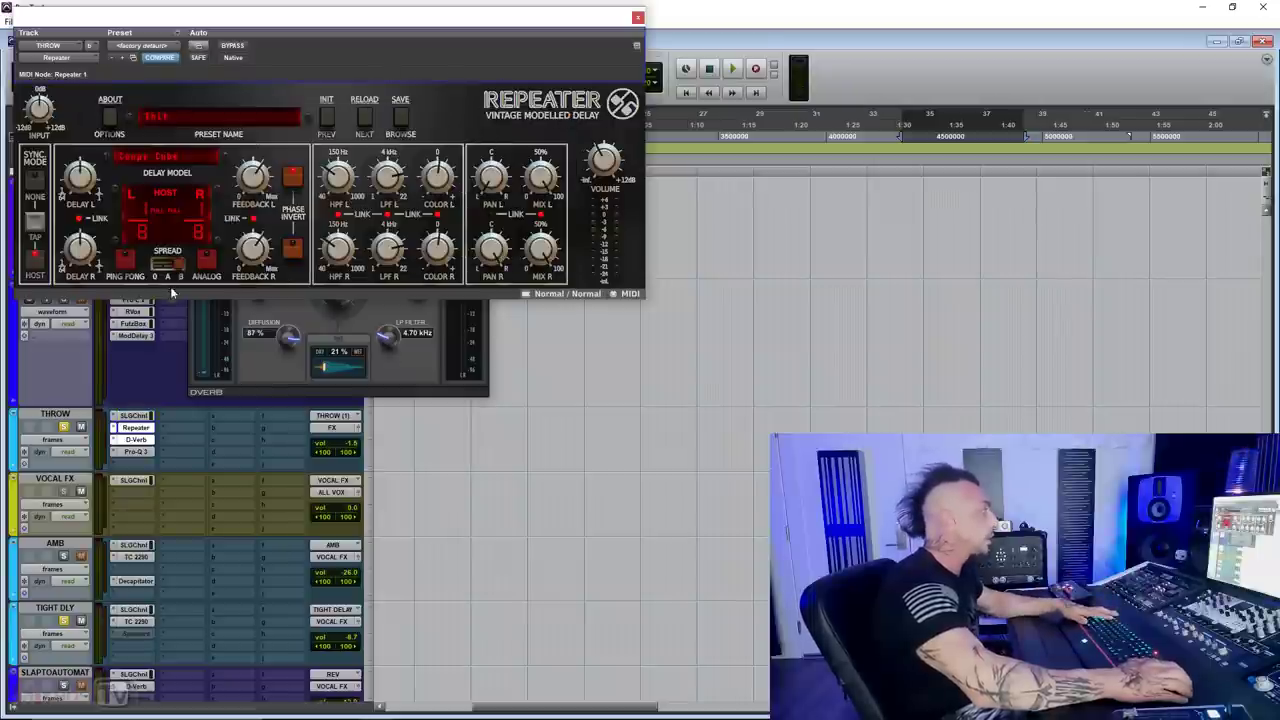
Open the Pro-Q 3 on the THROW track, play the selection through its EQ curve, and close it and the Repeater
click(136, 452)
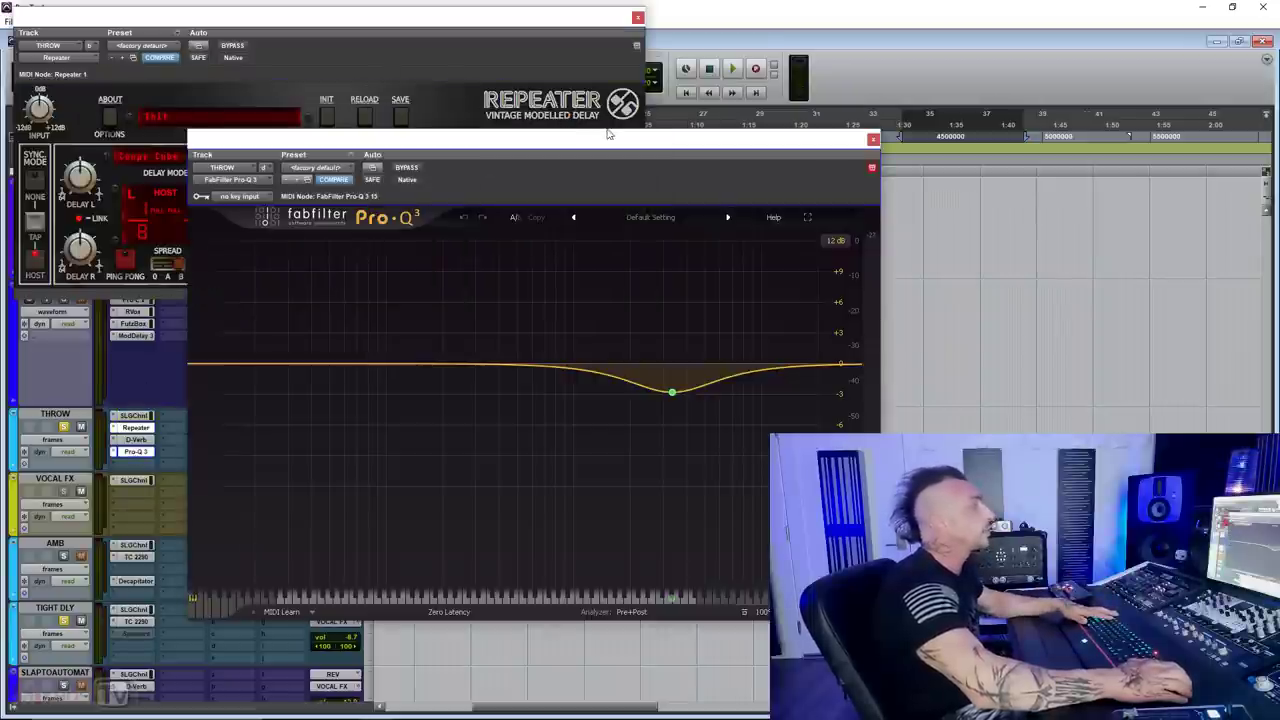
drag(450, 134, 310, 108)
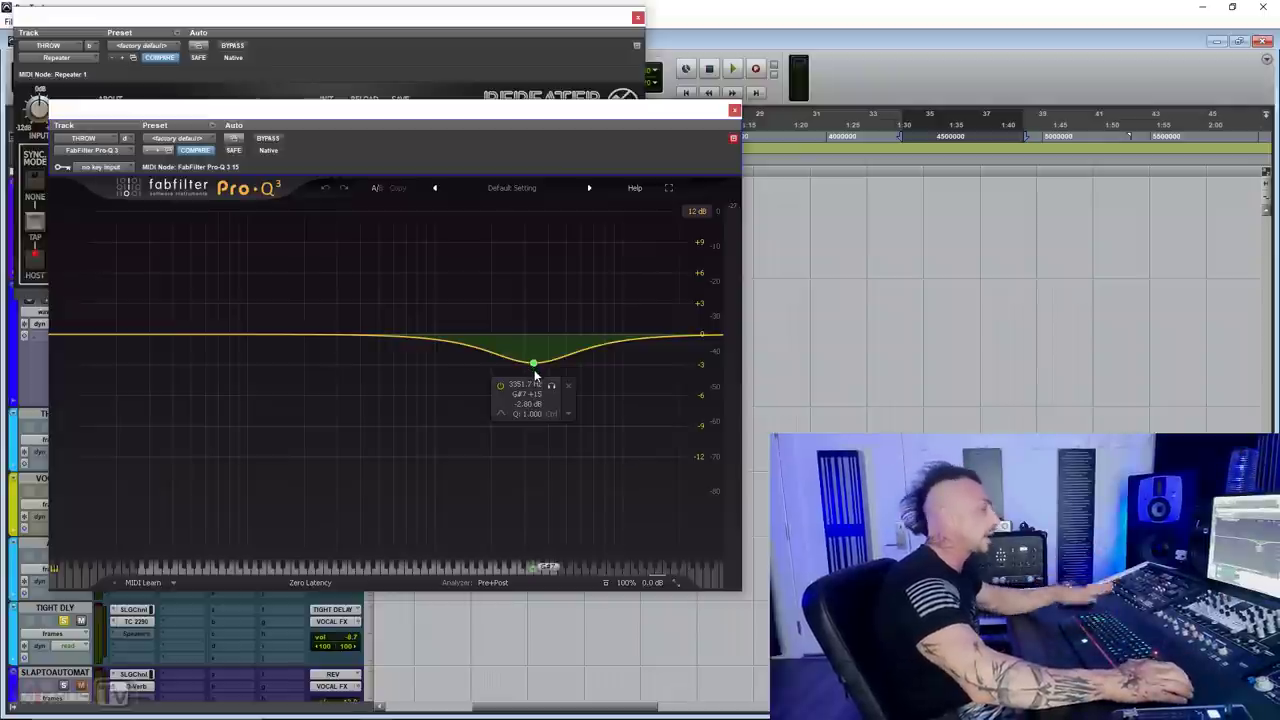
key(space)
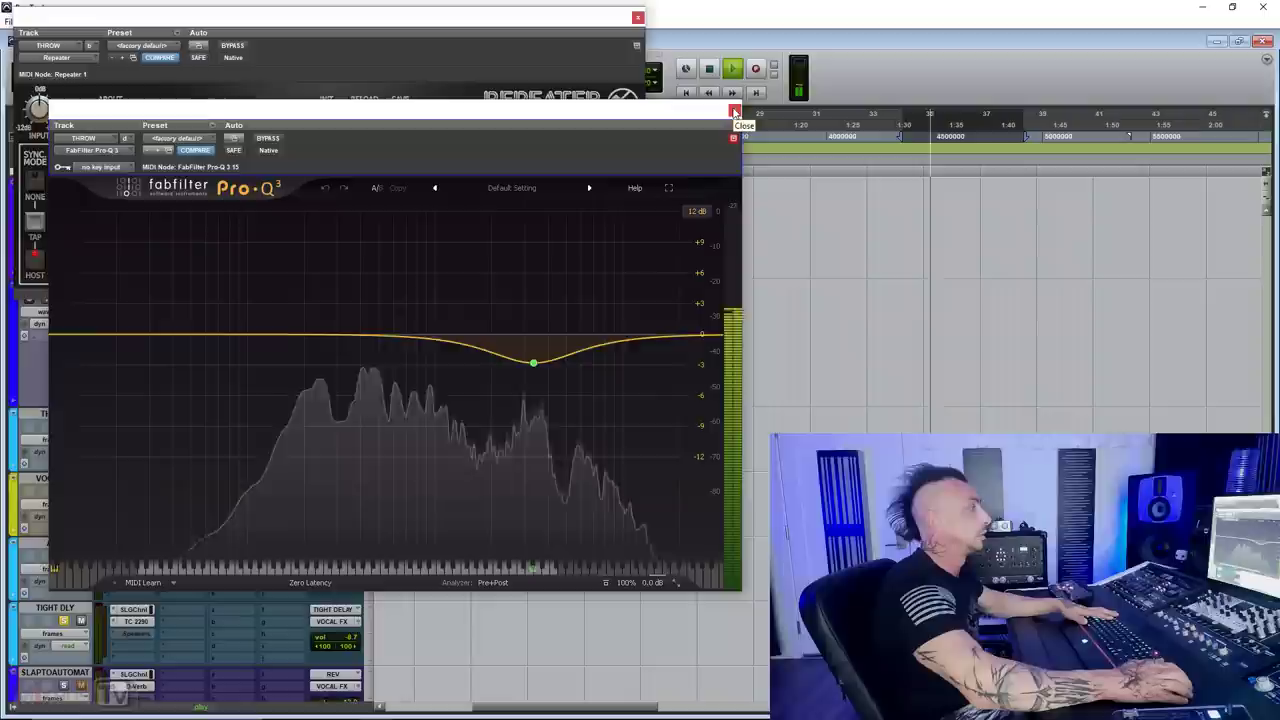
key(space)
click(735, 112)
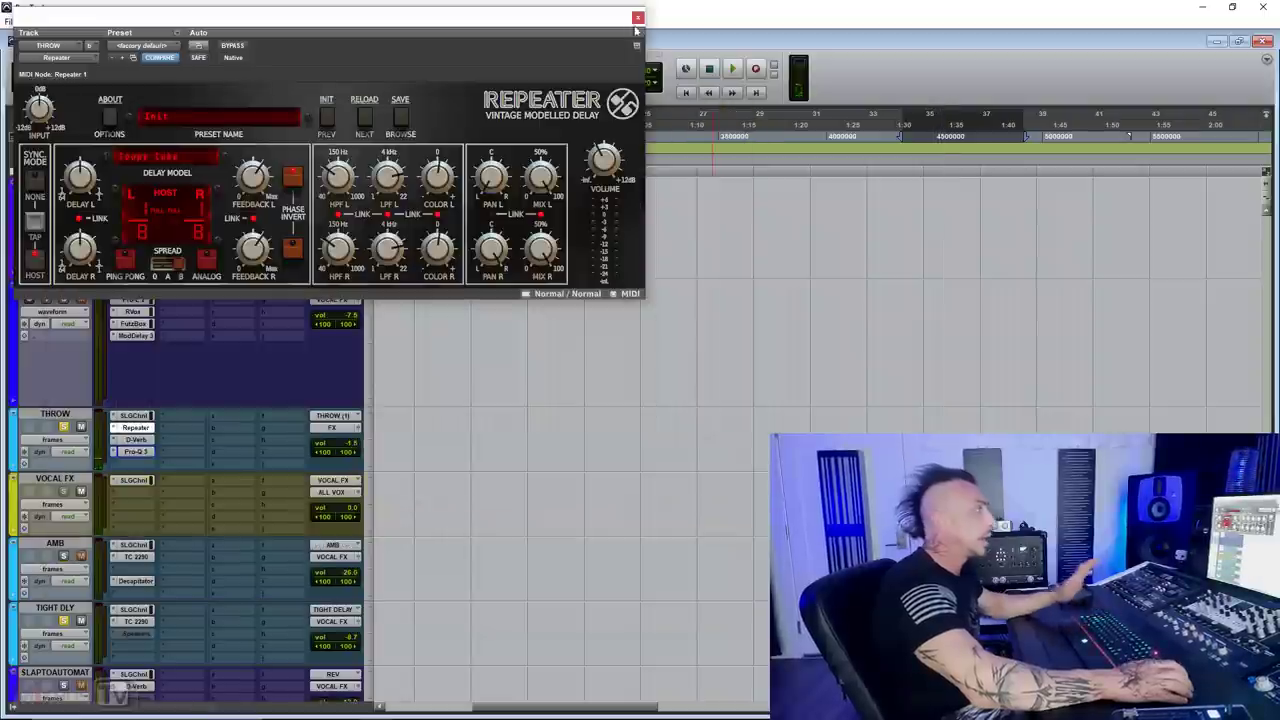
click(637, 17)
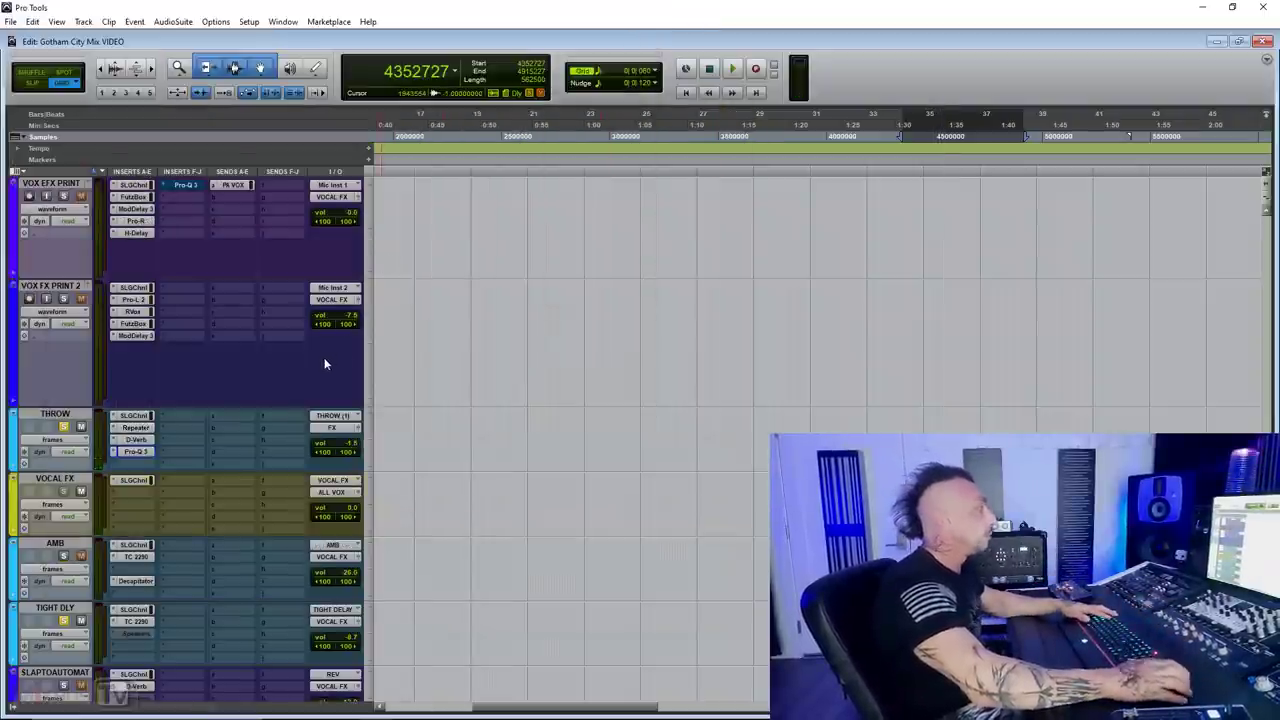
Examine the throw send automation on the lead rap vocal and the pitch effect tracks' automation across the whole song
key(ctrl+bracketleft)
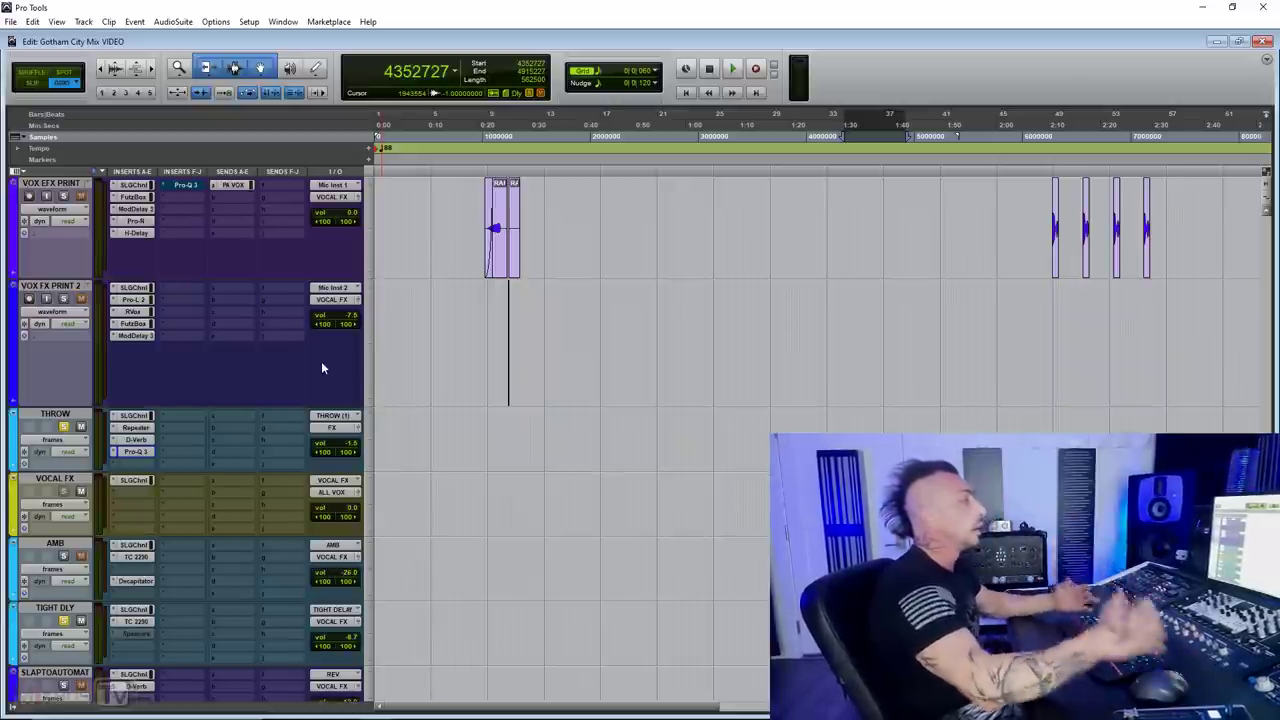
scroll(340, 390, up, 5)
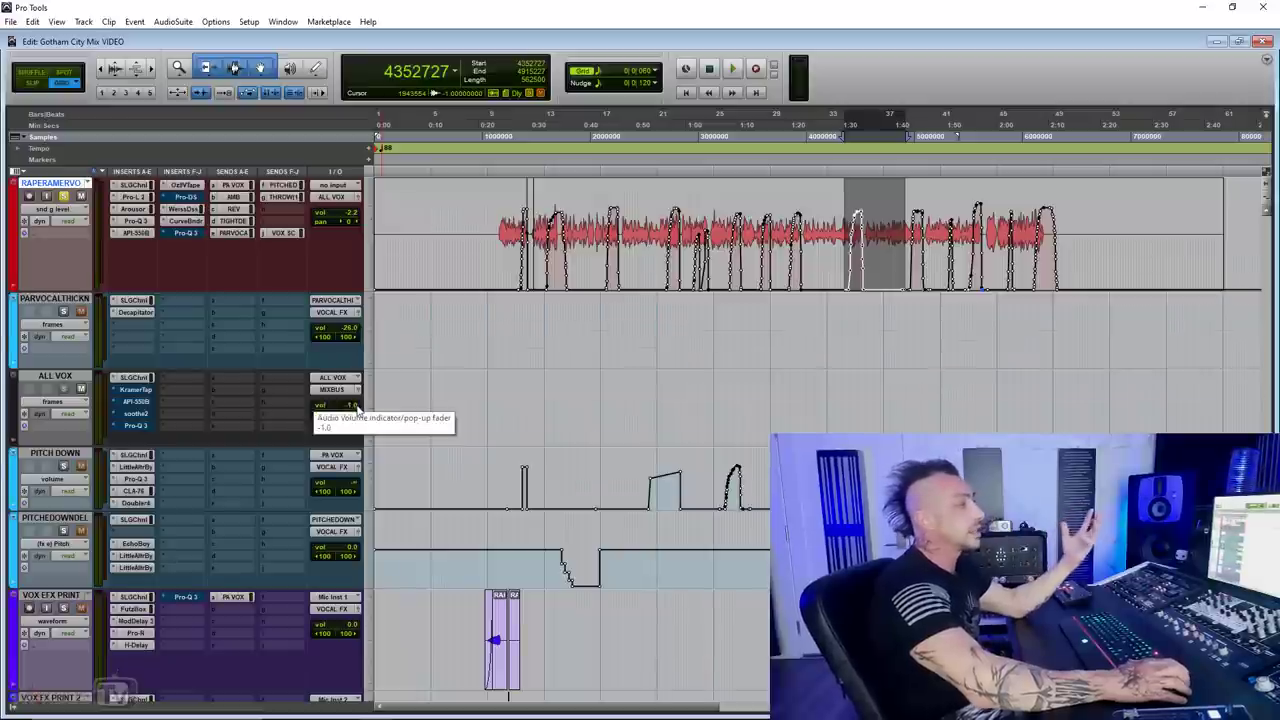
scroll(357, 410, down, 1)
key(ctrl+bracketleft)
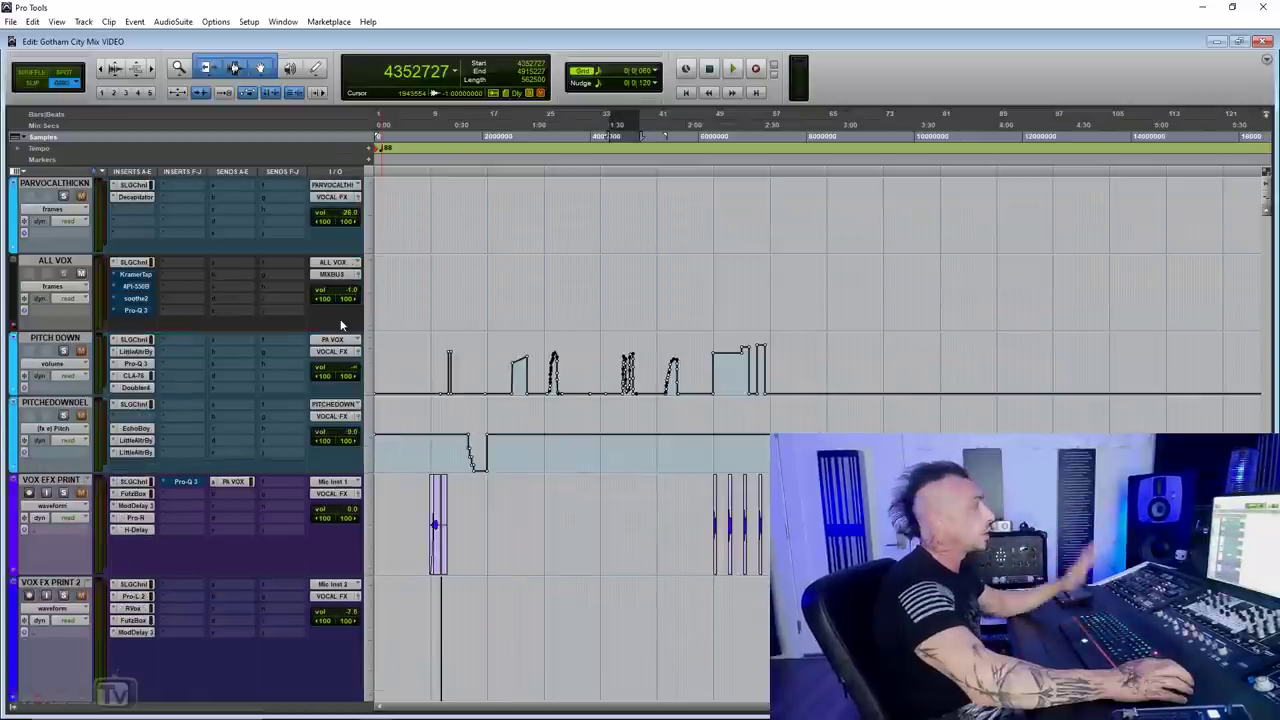
key(ctrl+bracketright)
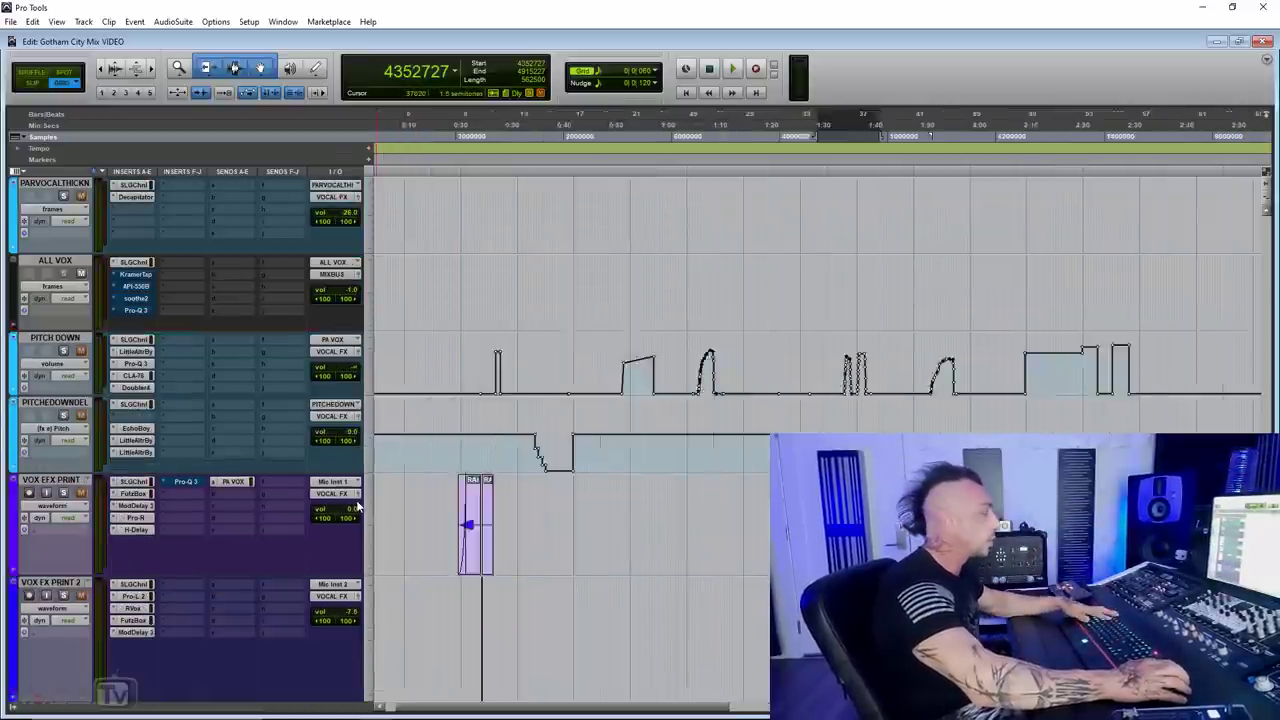
scroll(357, 500, up, 2)
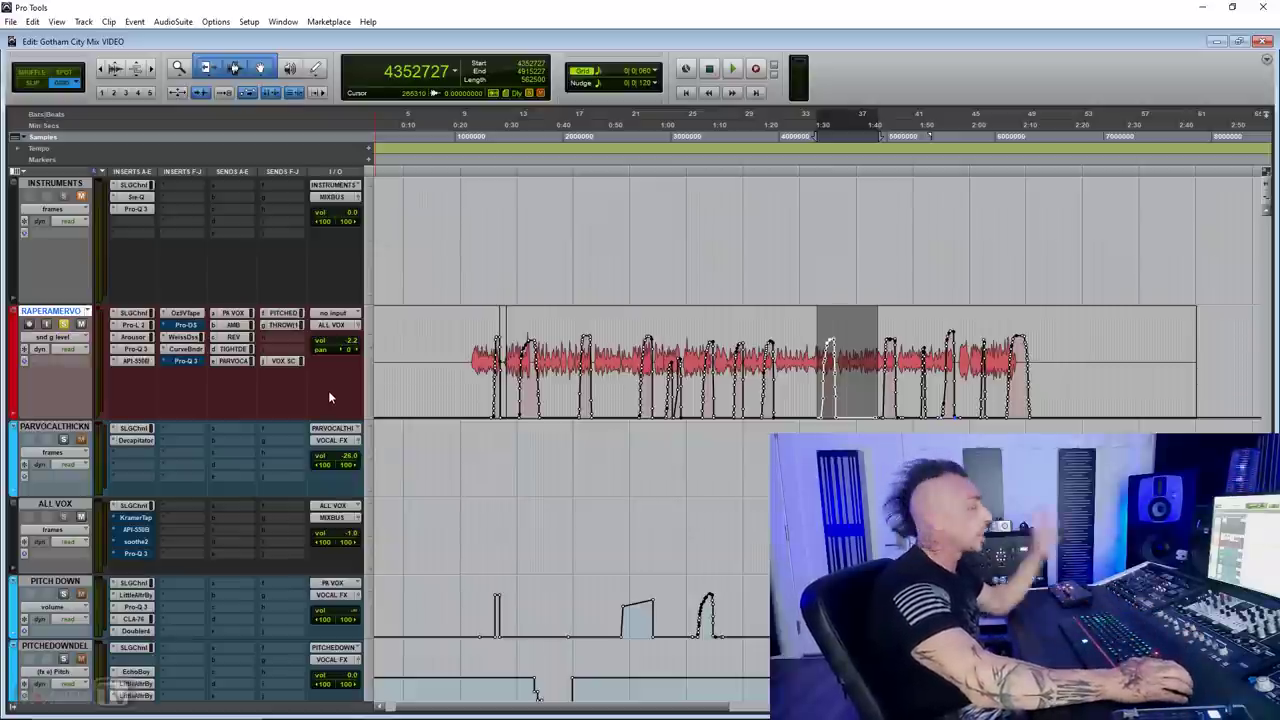
scroll(300, 278, down, 5)
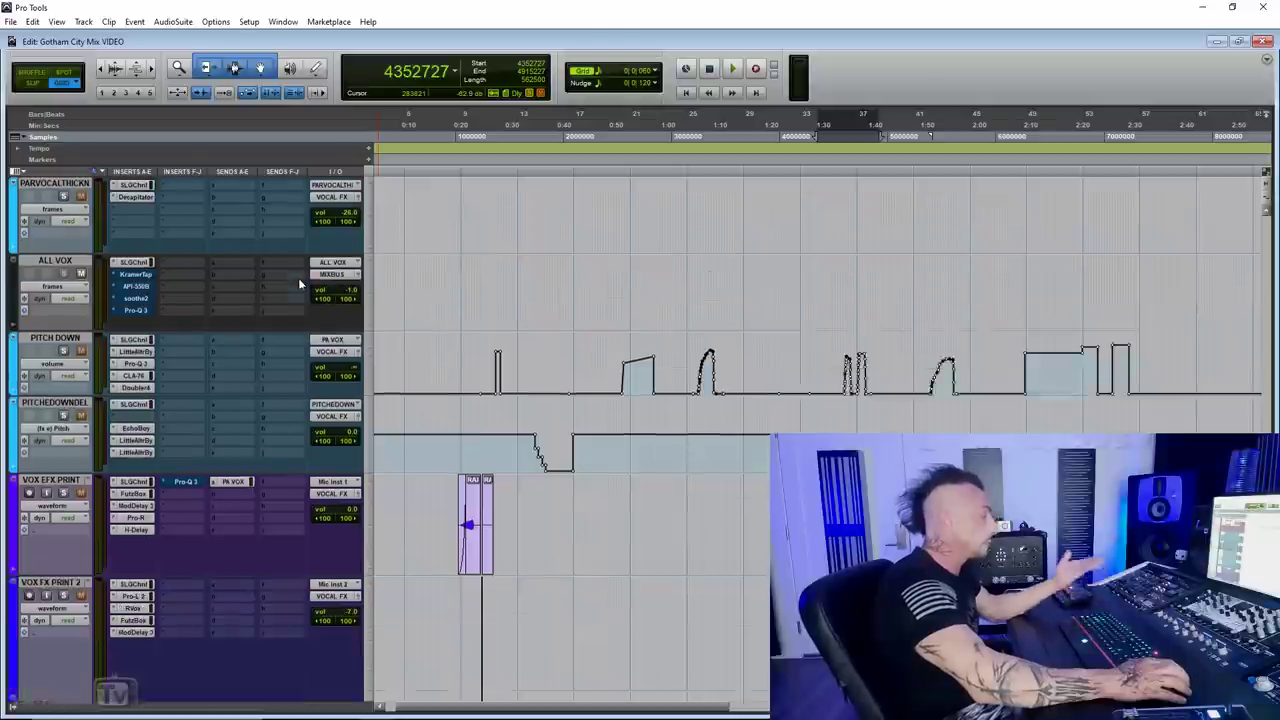
scroll(295, 288, up, 5)
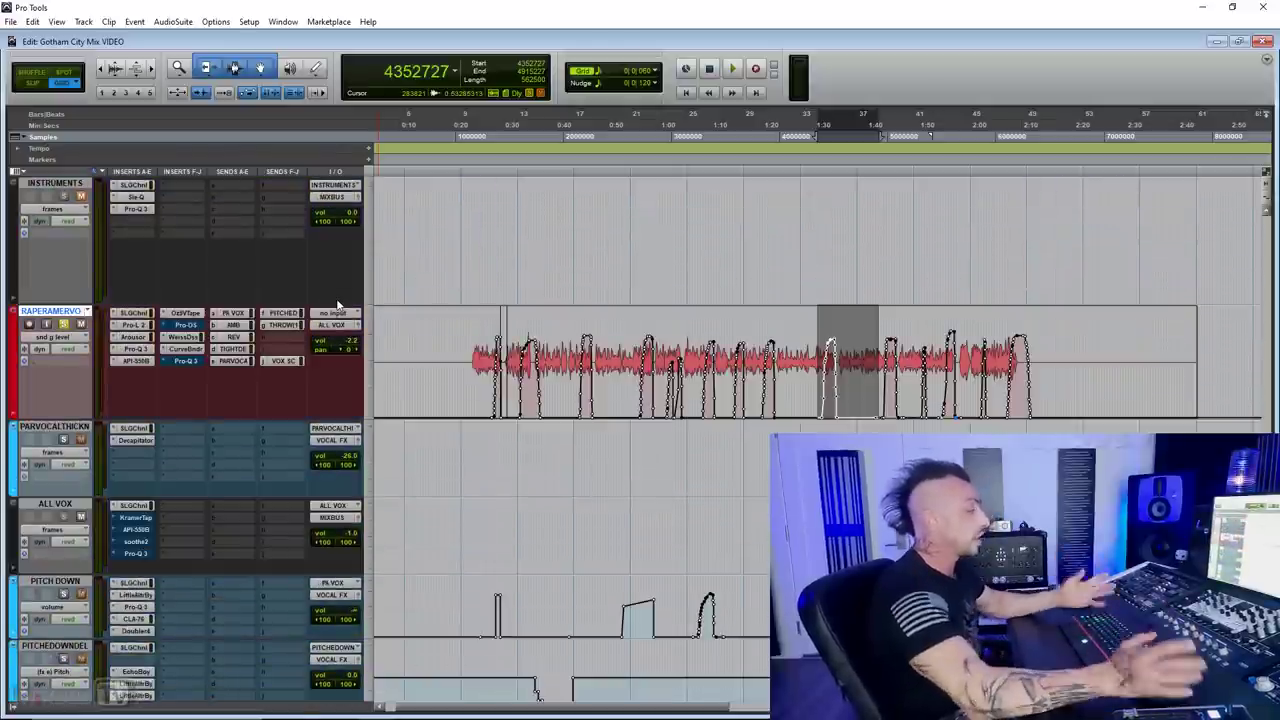
key(ctrl+])
key(ctrl+[)
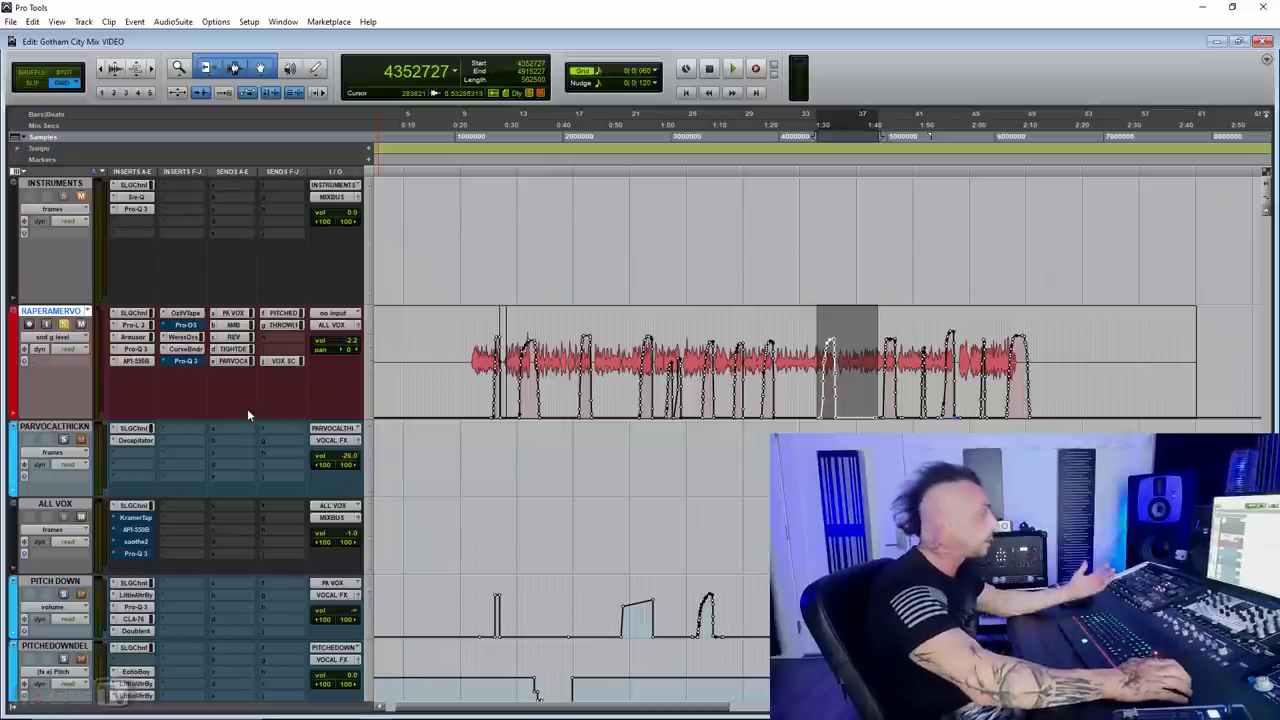
scroll(246, 406, down, 2)
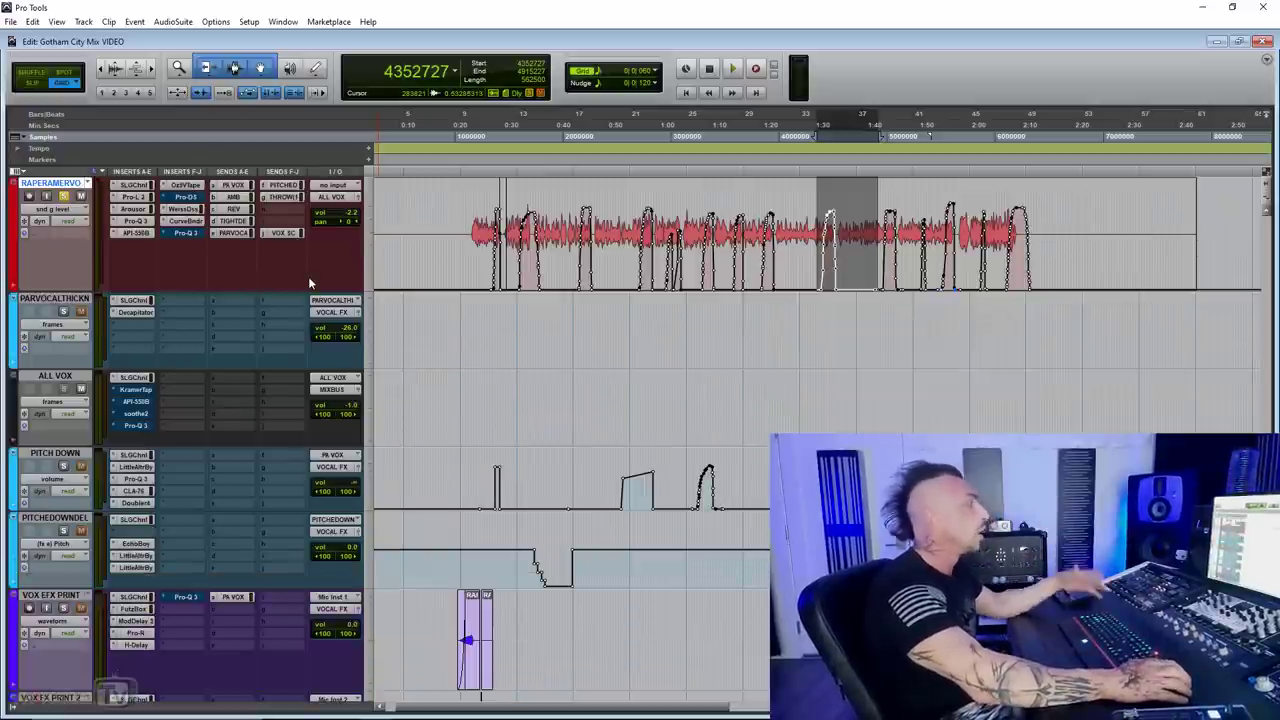